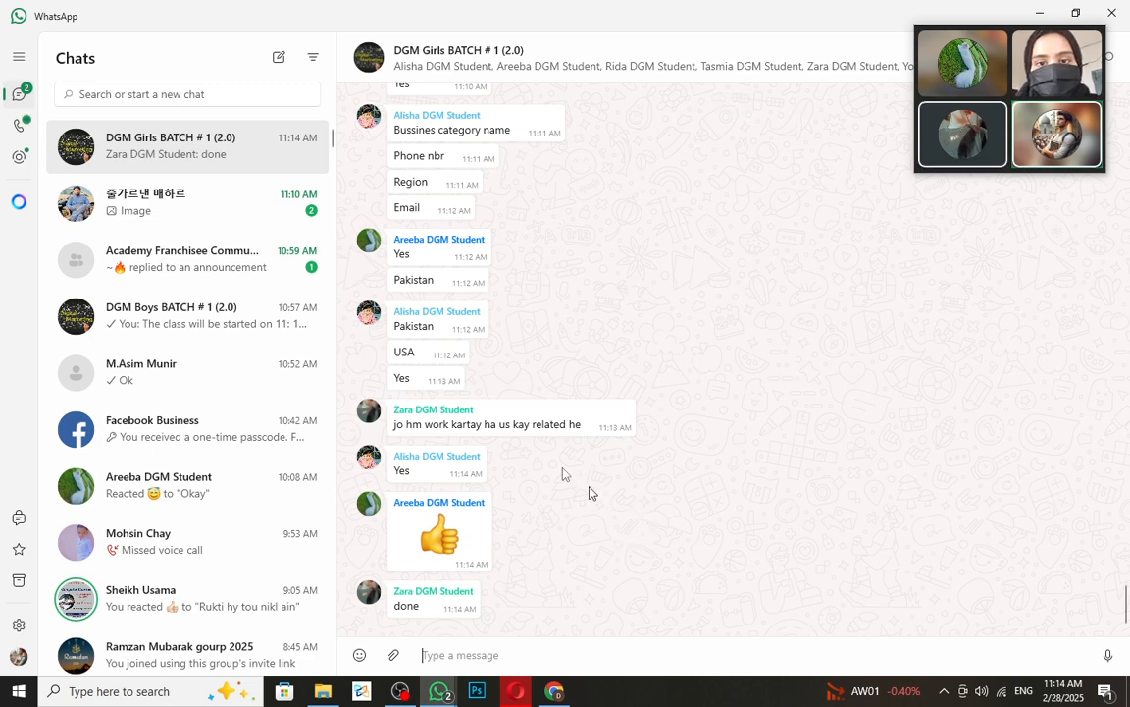
- Bring Chrome to the front and show the Snapchat Ads Manager dashboard for DA Apparels
click(555, 691)
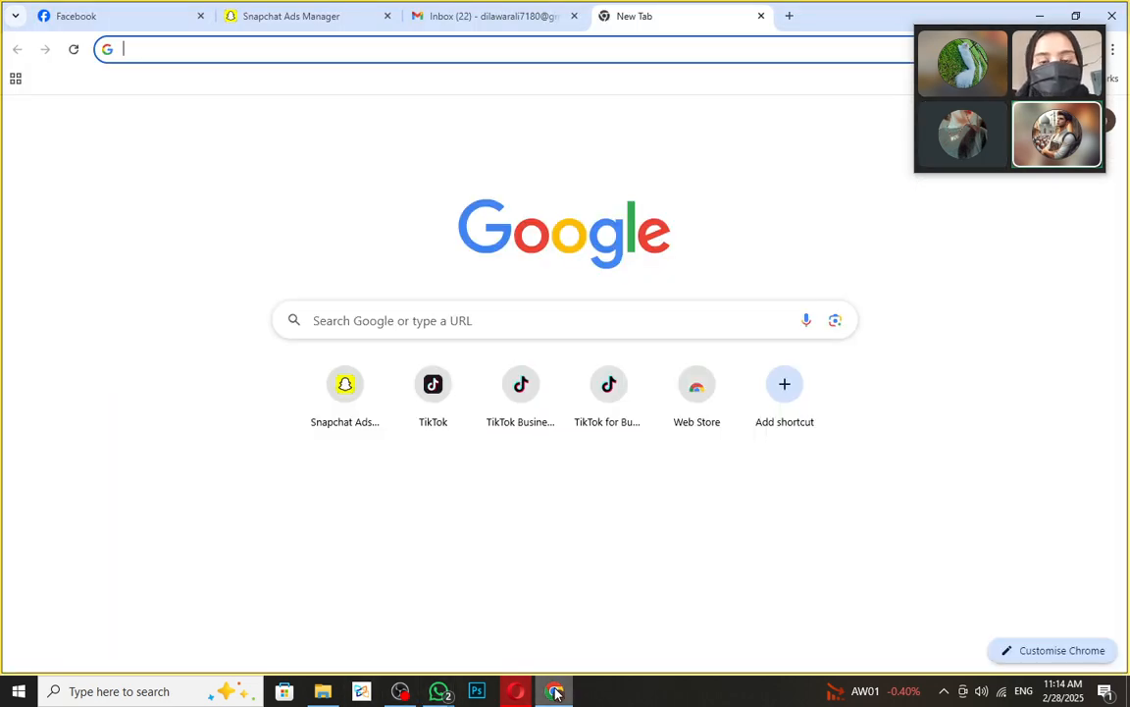
click(316, 17)
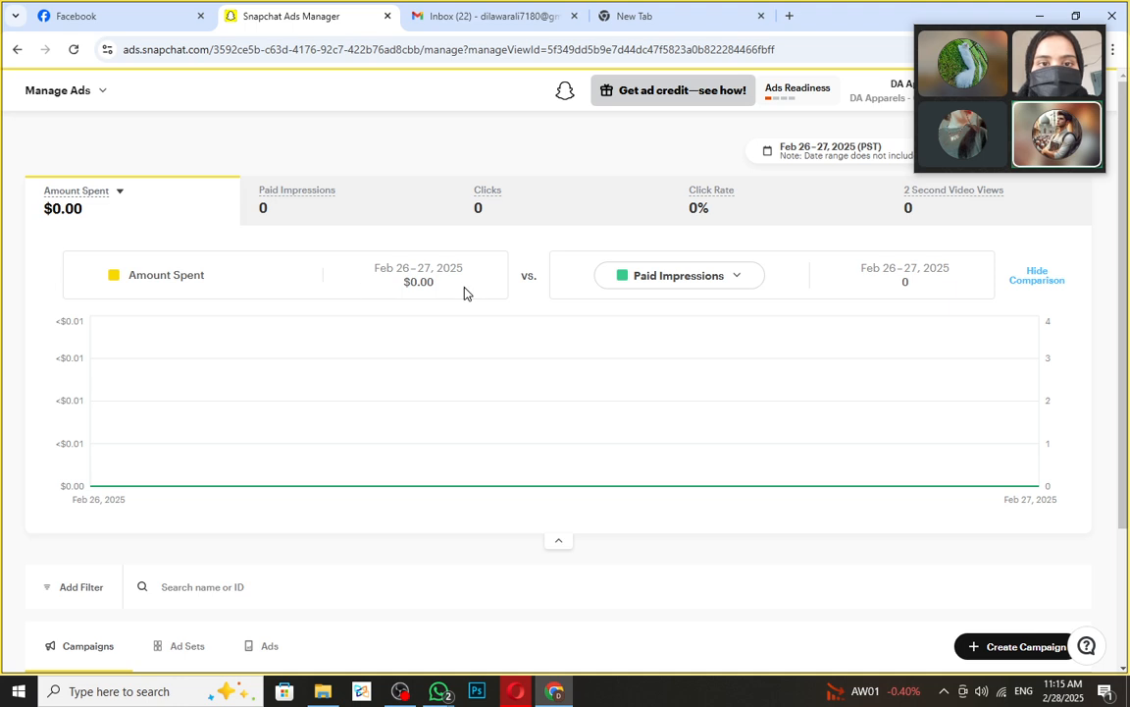
- Expand the Amount Spent metric dropdown and scroll through all replacement metrics
drag(404, 284, 449, 288)
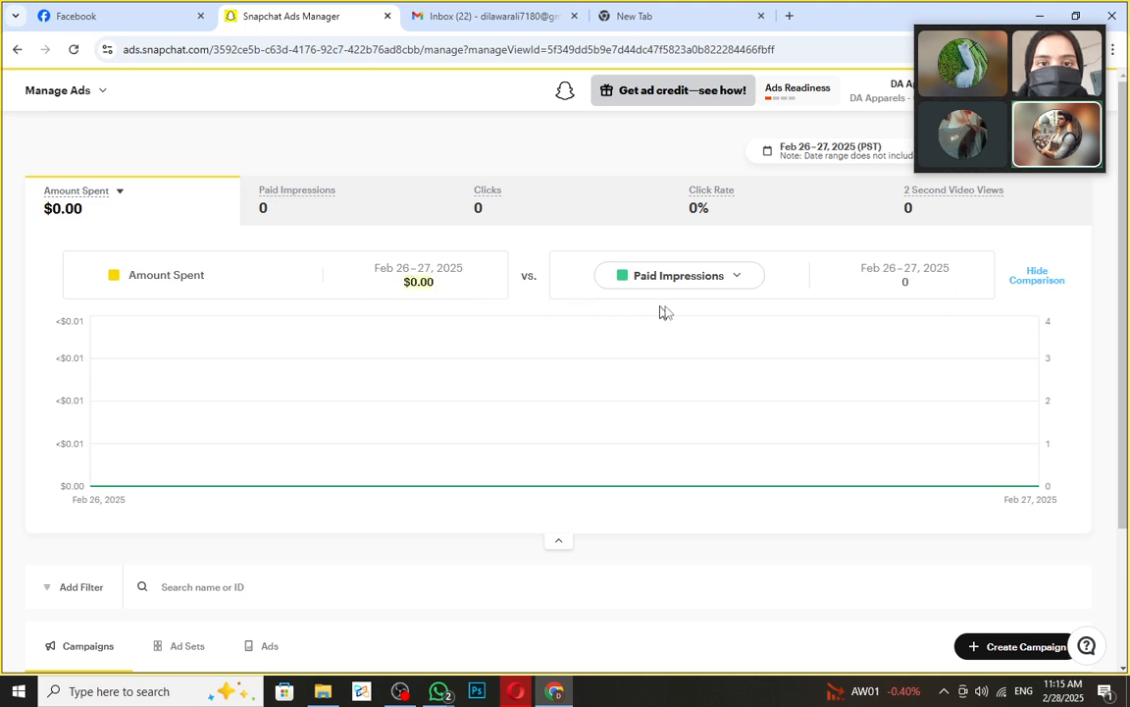
click(732, 280)
click(622, 282)
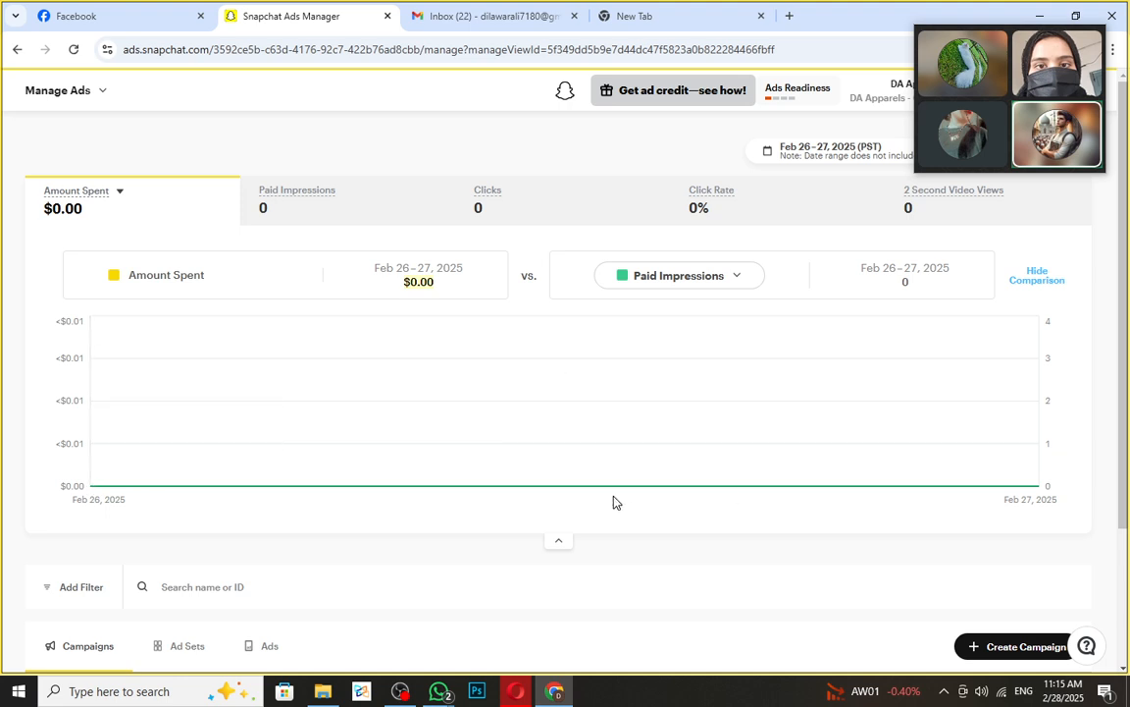
mouse_move(606, 491)
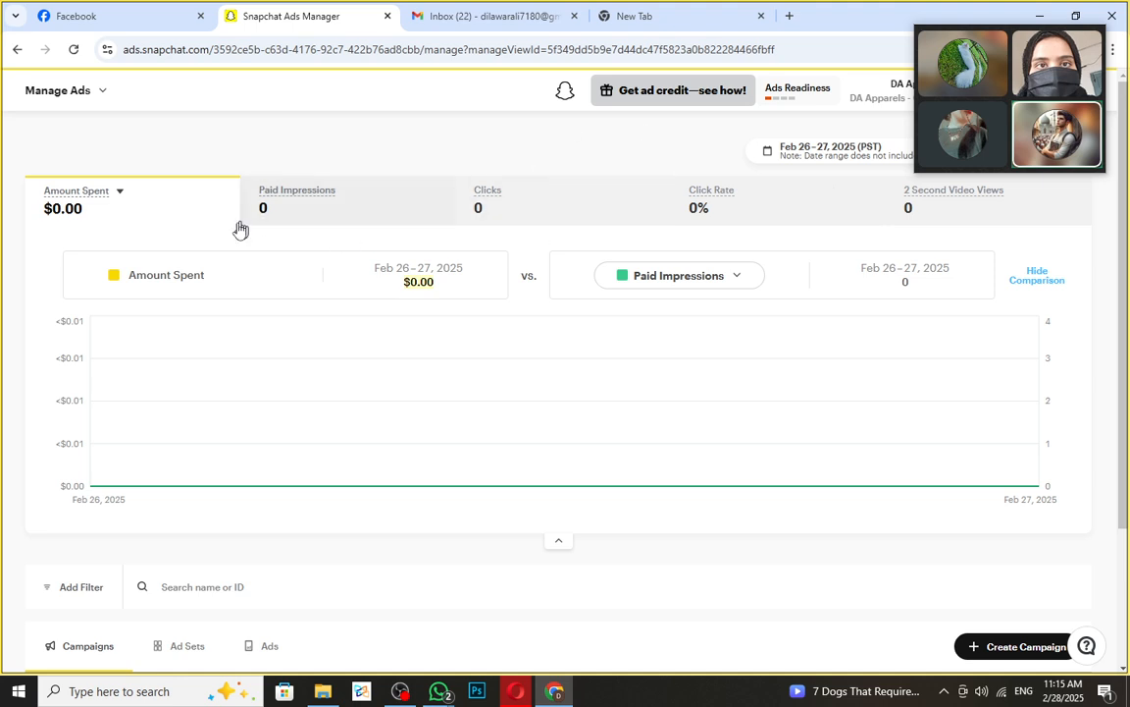
click(119, 191)
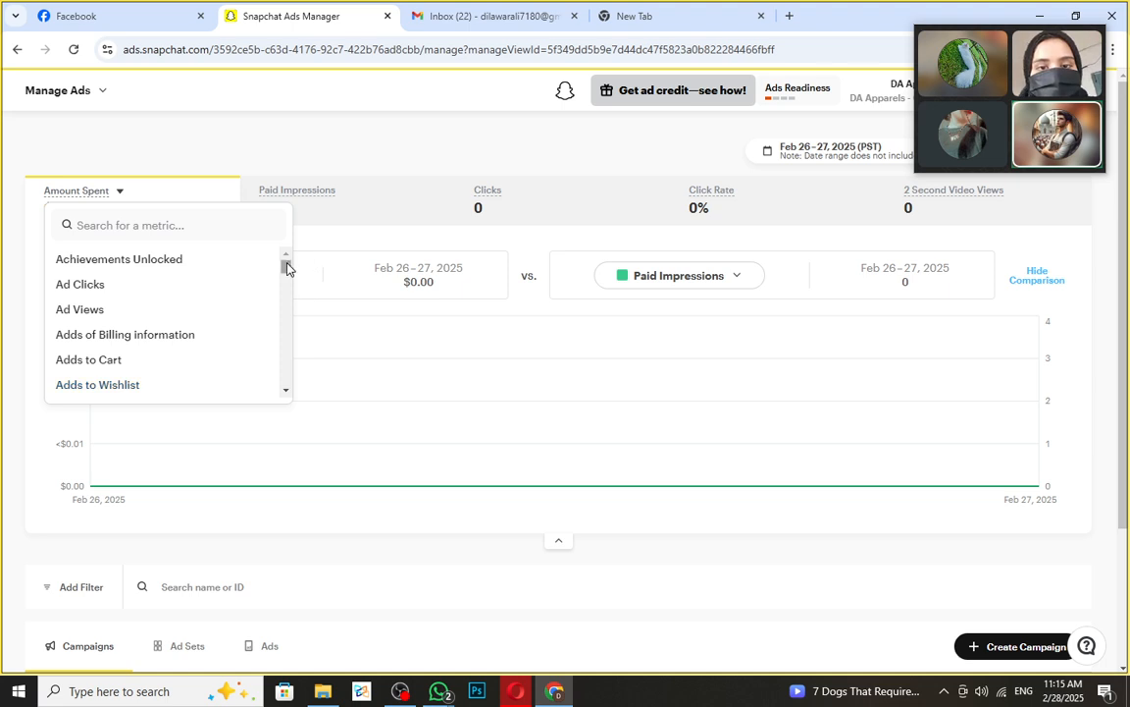
drag(285, 266, 313, 239)
- Cycle the chart through Paid Impressions, Clicks and Click Rate, ending on 2 Second Video Views versus eCPV
click(387, 207)
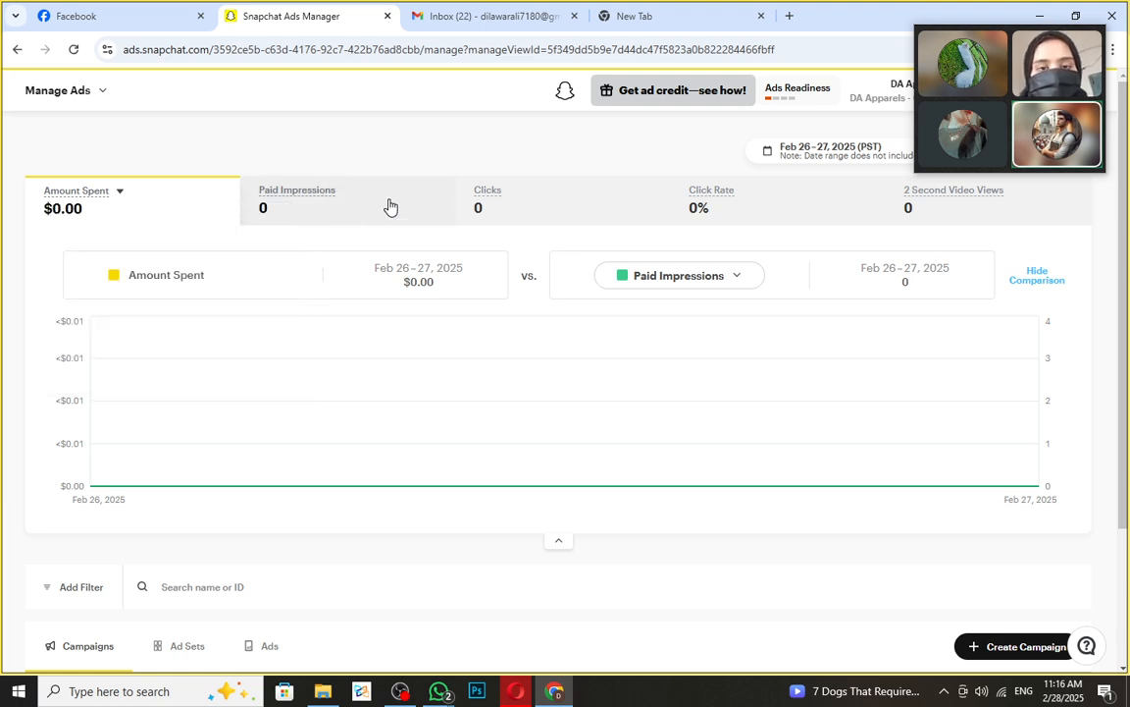
click(315, 196)
click(235, 278)
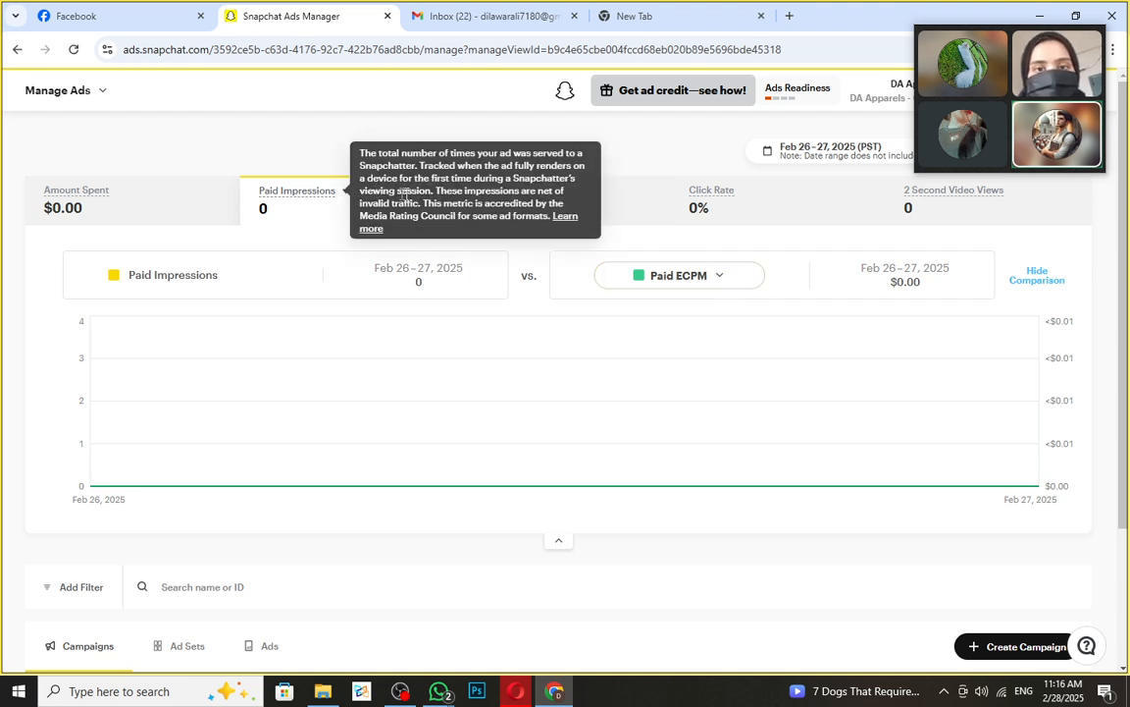
click(609, 215)
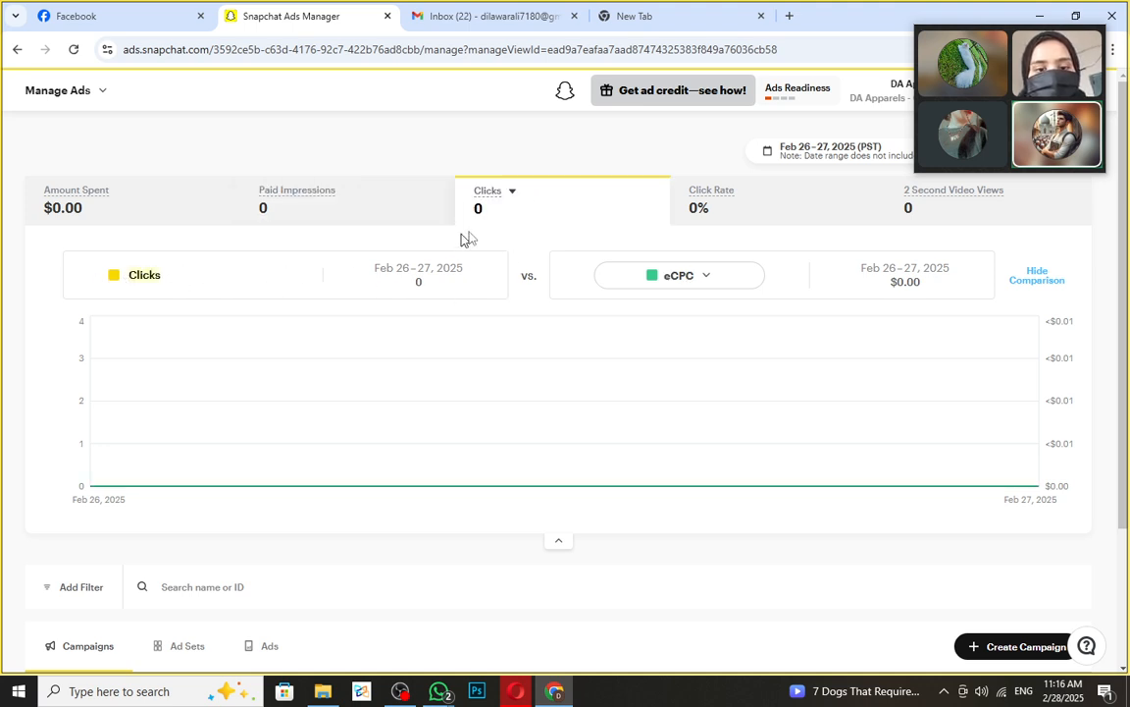
click(748, 219)
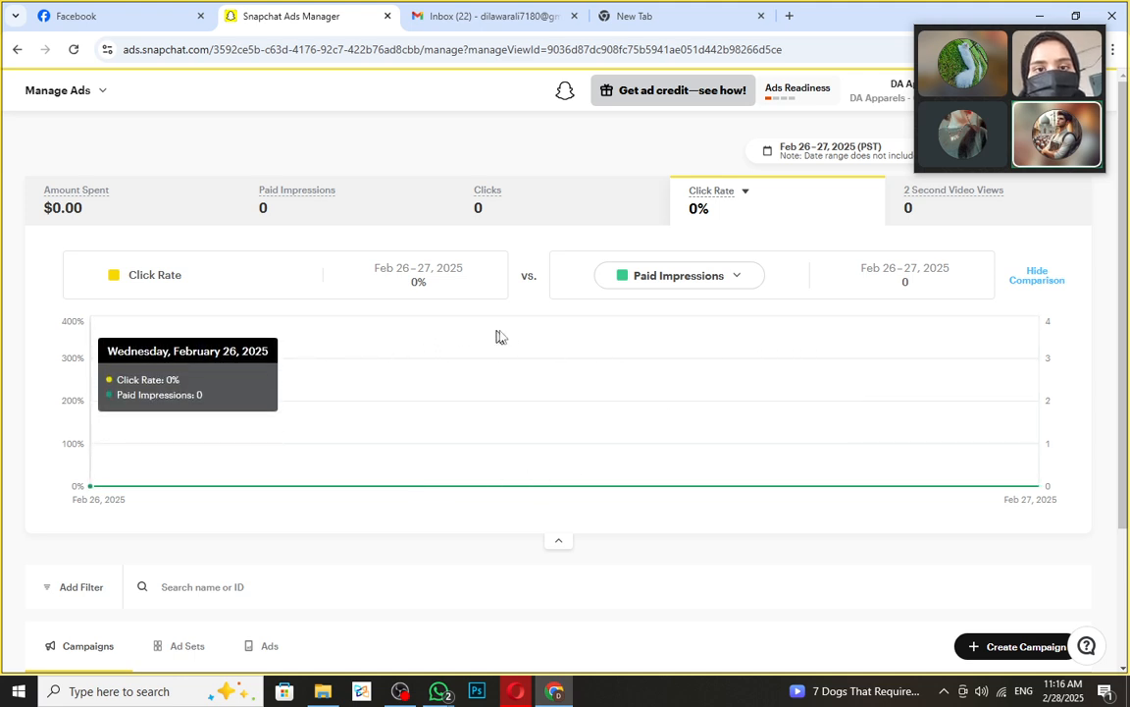
click(971, 212)
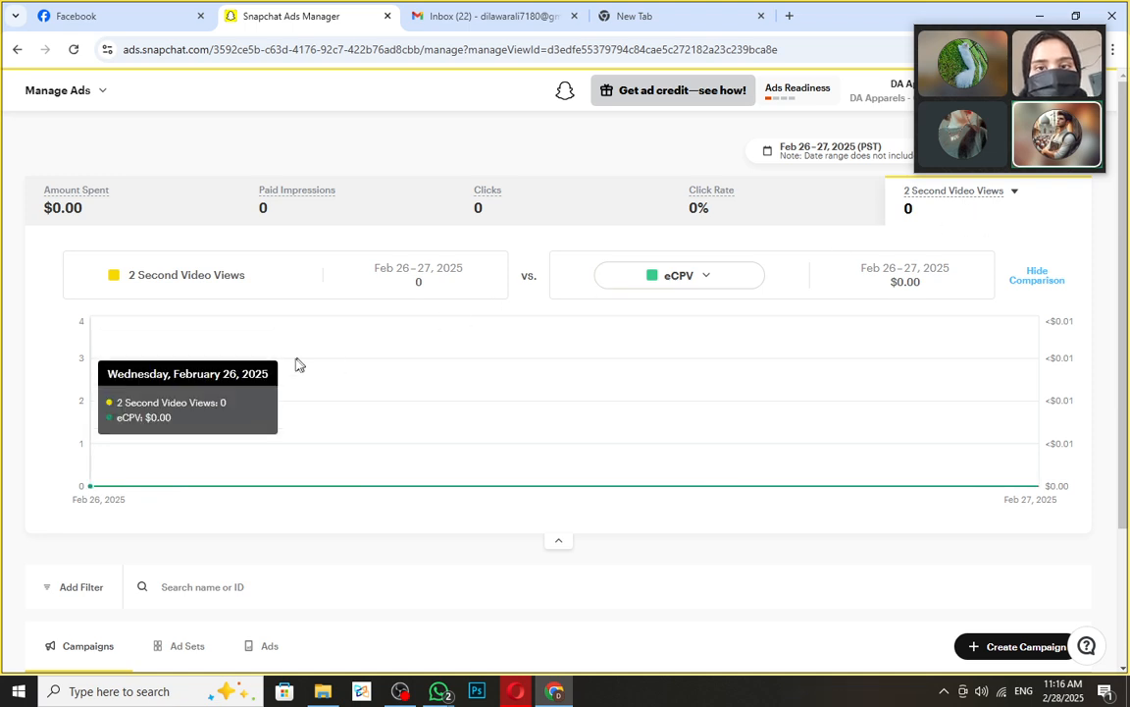
drag(245, 285, 85, 295)
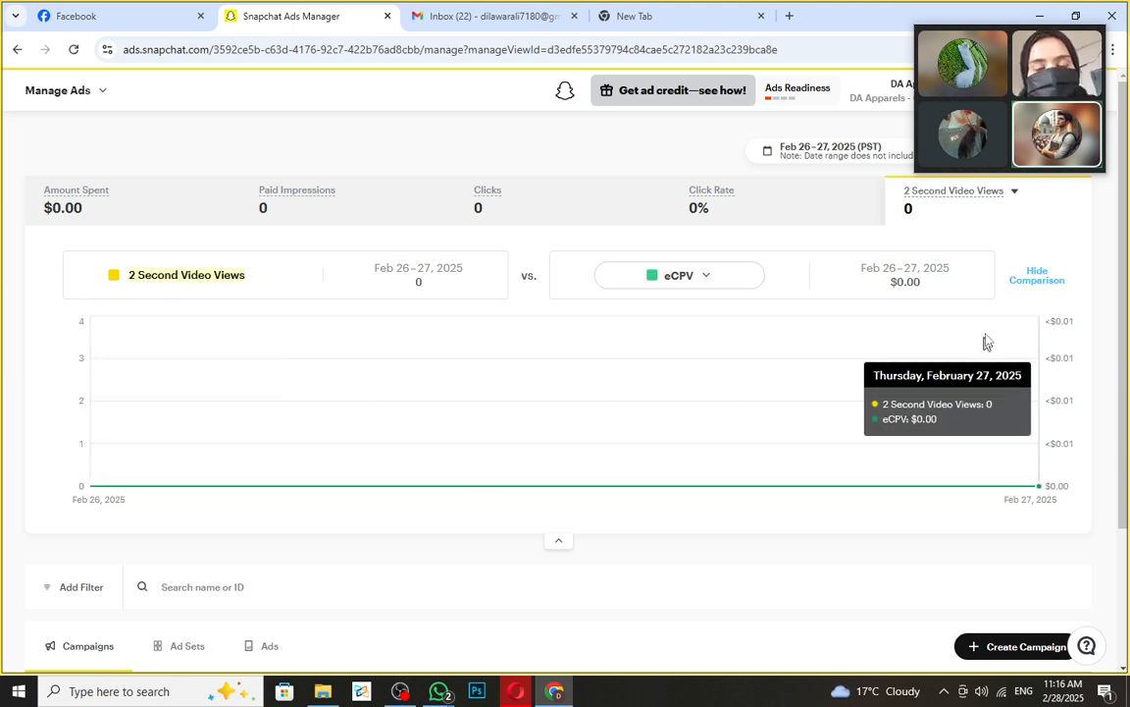
- Glance at the Campaigns table, then chart Amount Spent against Paid Impressions again
scroll(236, 451, down, 2)
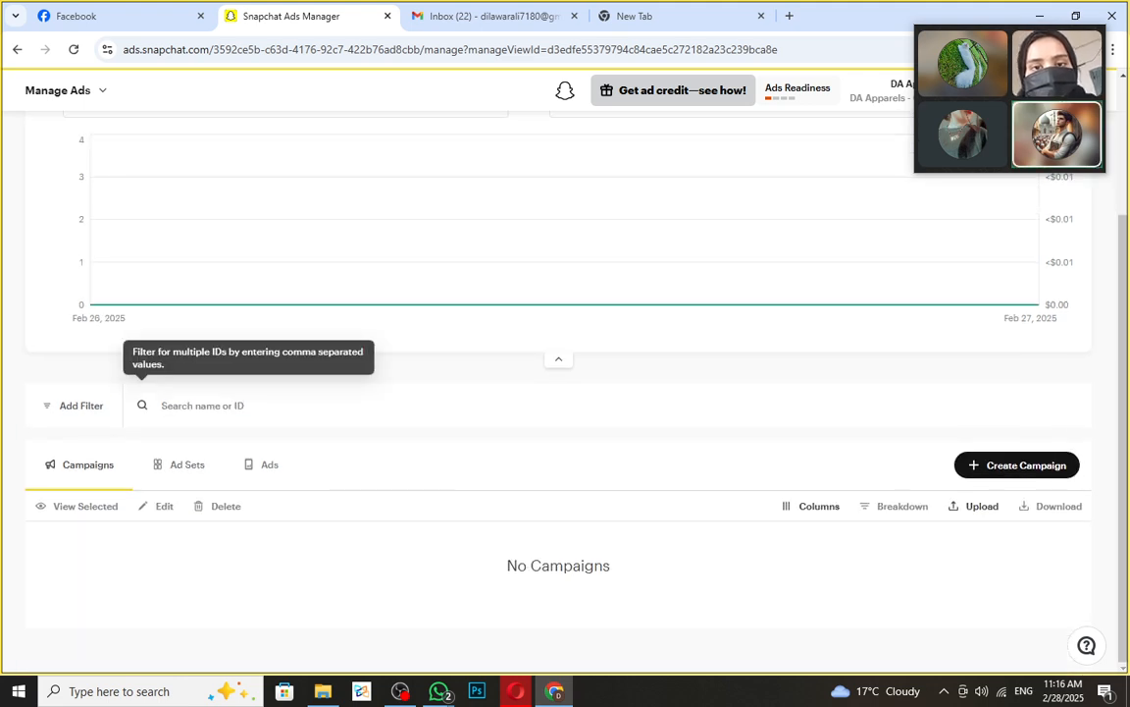
scroll(392, 403, up, 2)
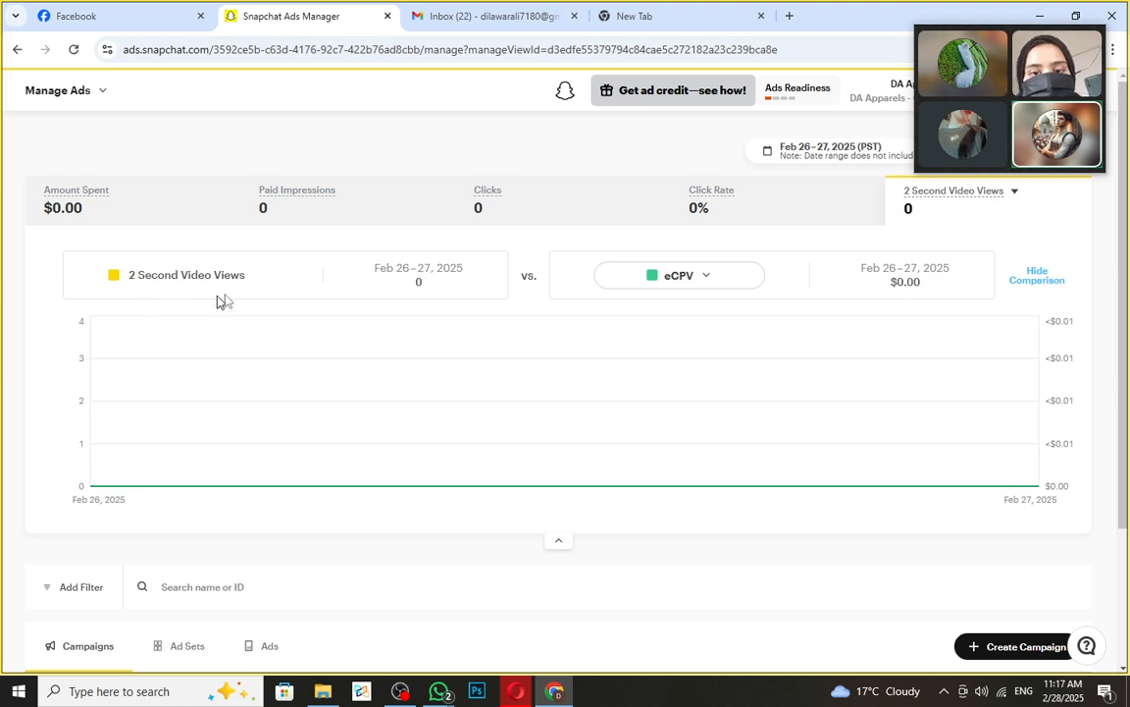
click(152, 222)
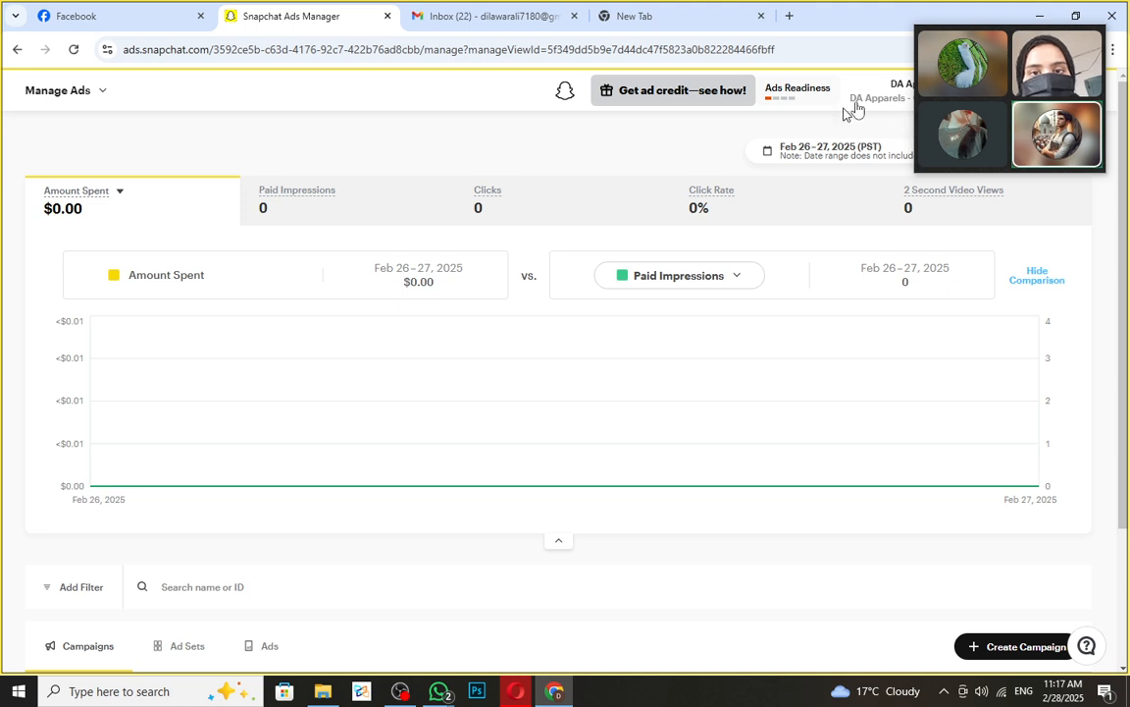
drag(976, 34, 976, 116)
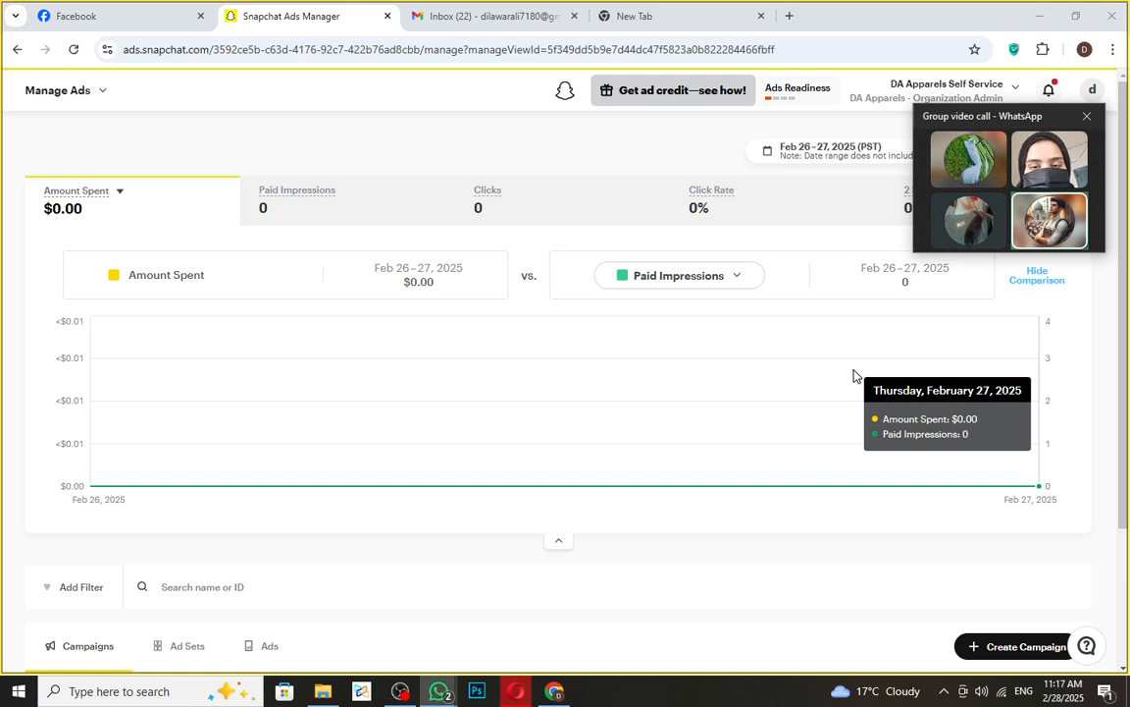
- Choose Create Ads from the Manage Ads navigation menu to open the Choose Objective dialog
click(103, 93)
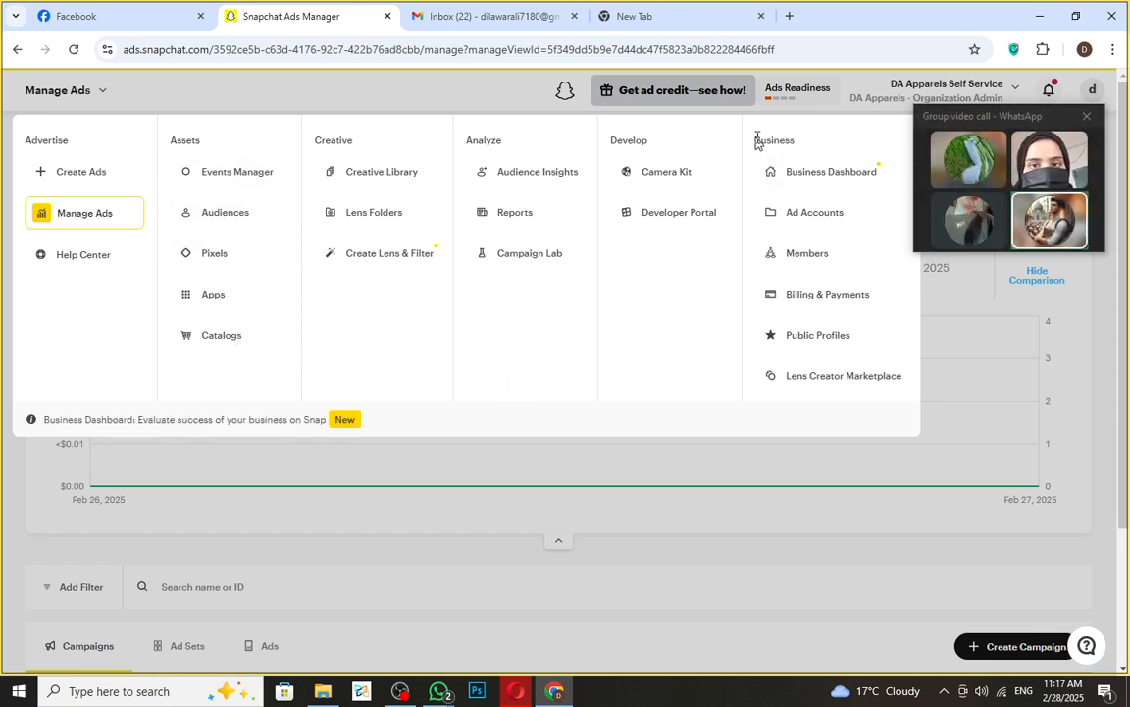
drag(753, 142, 788, 404)
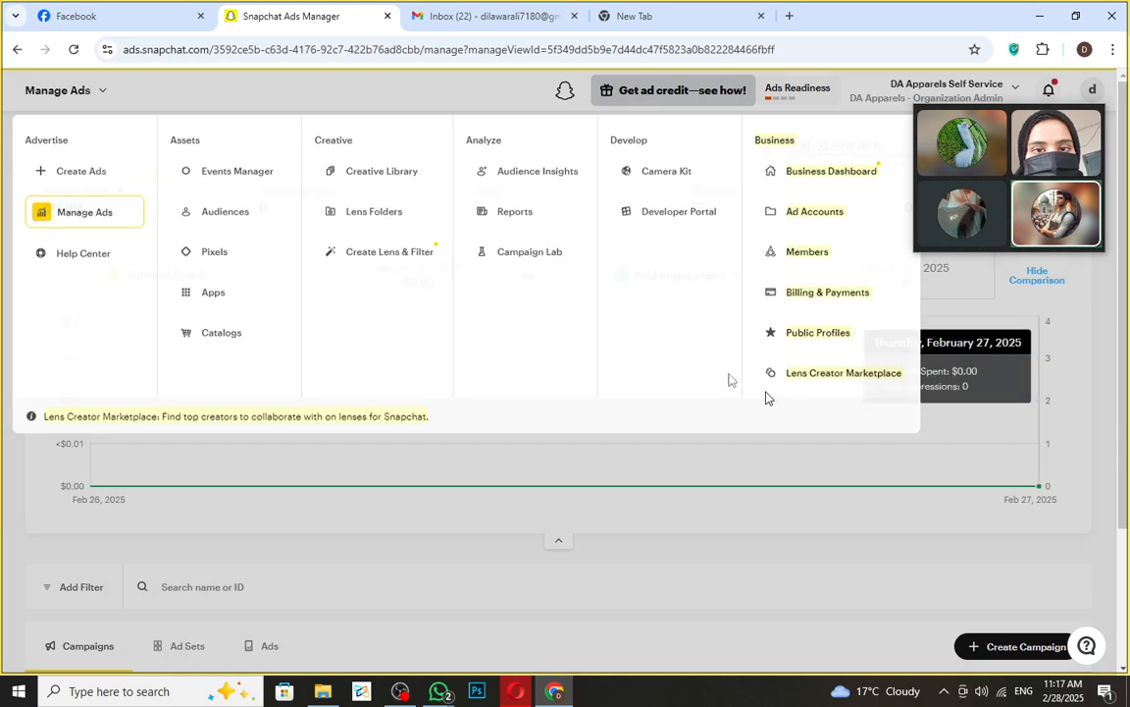
click(101, 92)
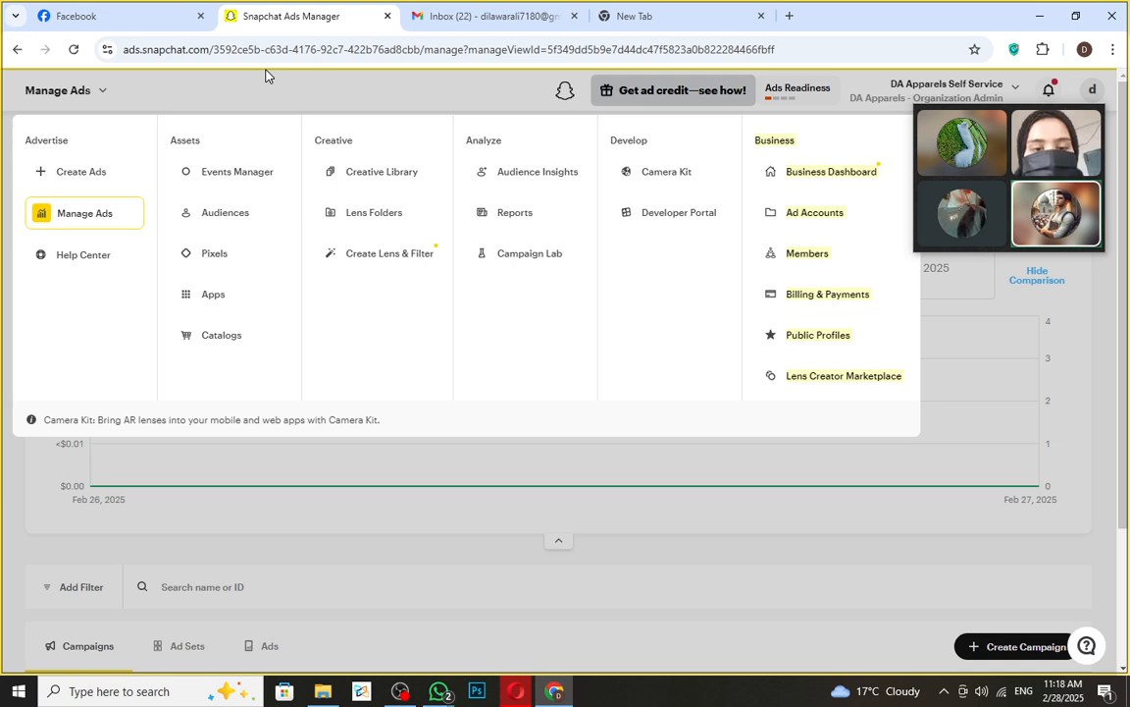
click(93, 177)
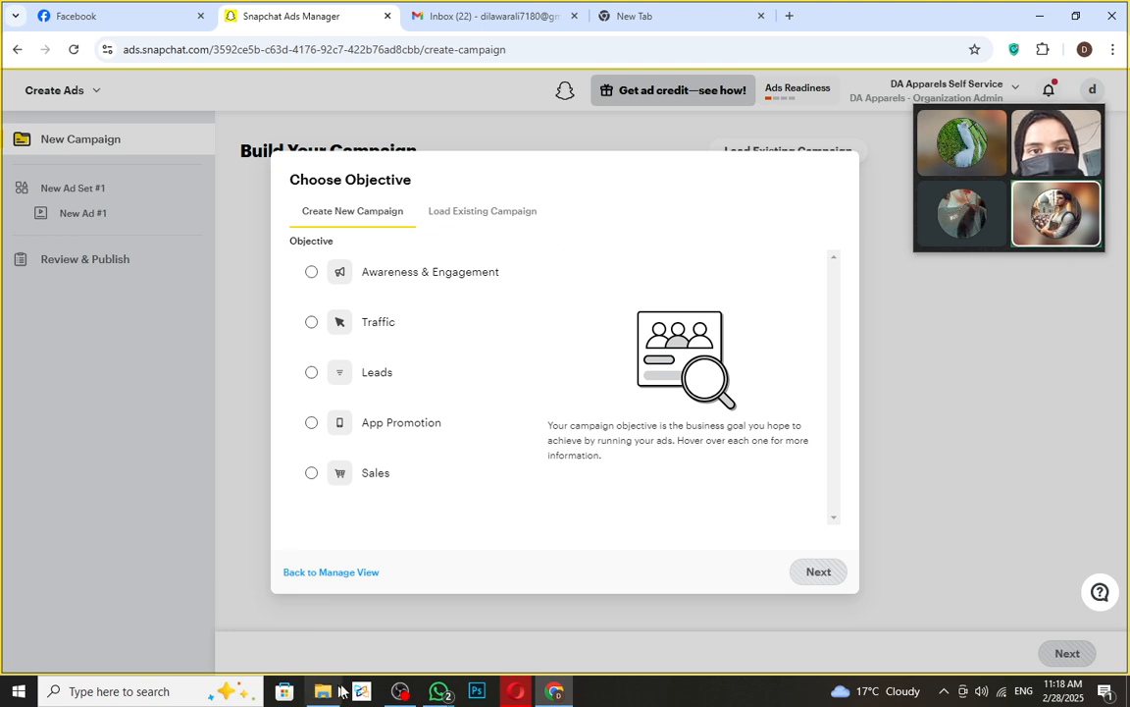
mouse_move(438, 691)
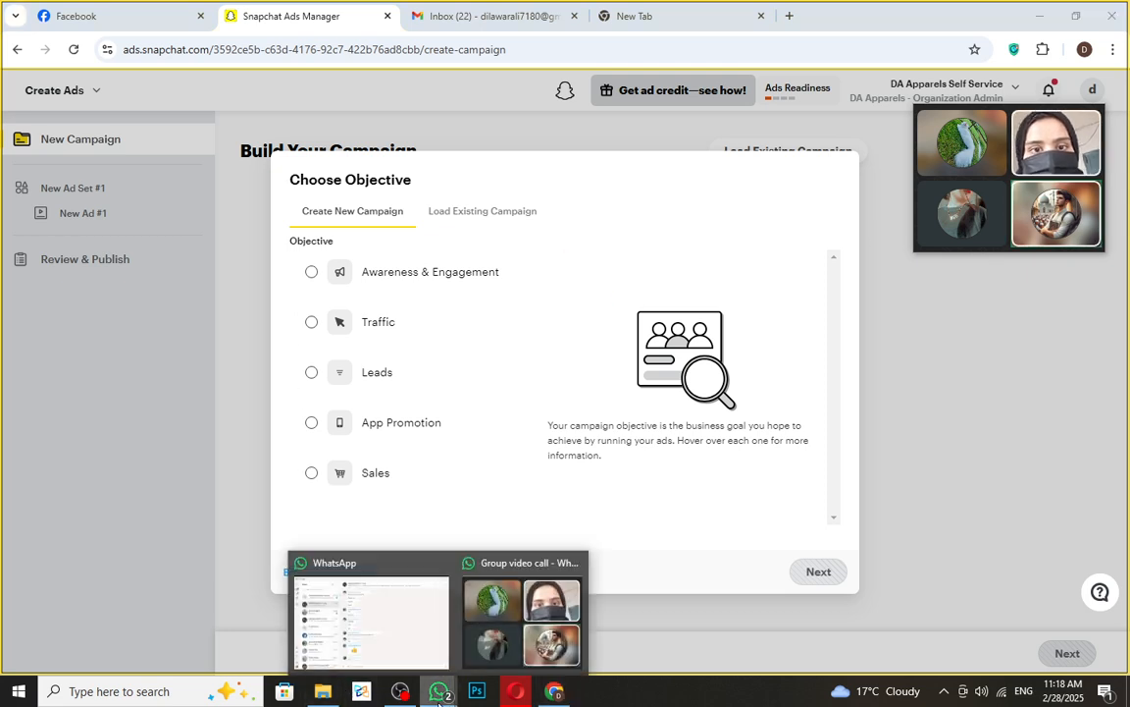
click(397, 643)
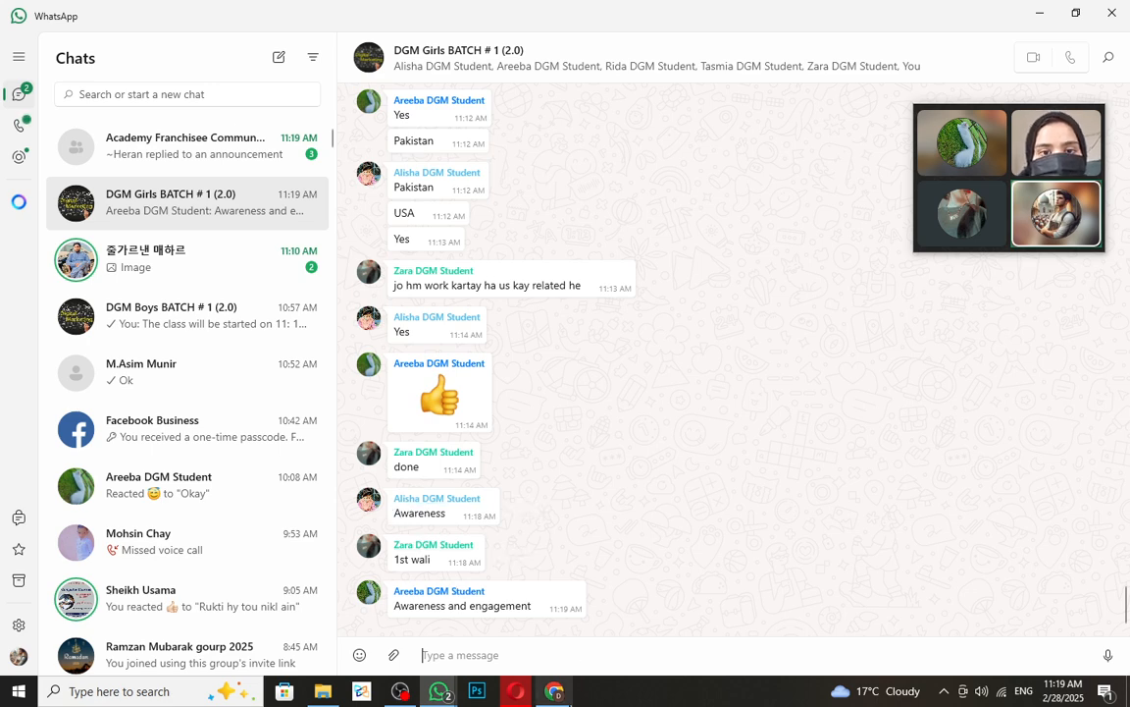
click(554, 691)
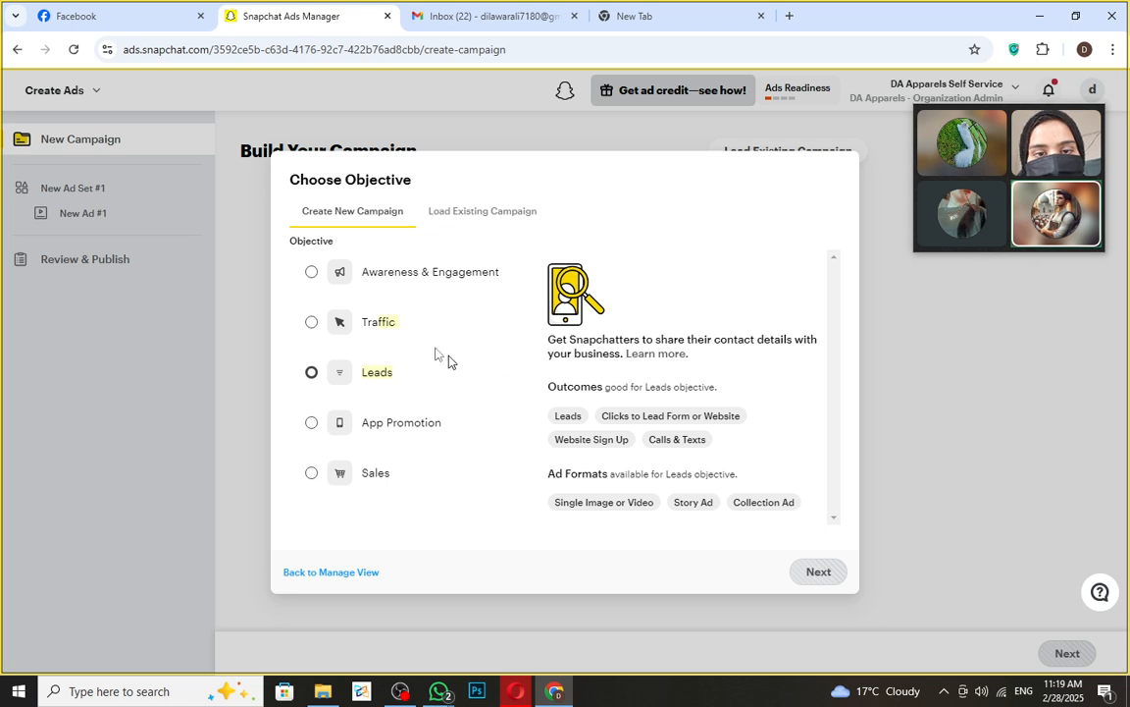
- Select the Awareness & Engagement radio button in the Choose Objective dialog
click(311, 273)
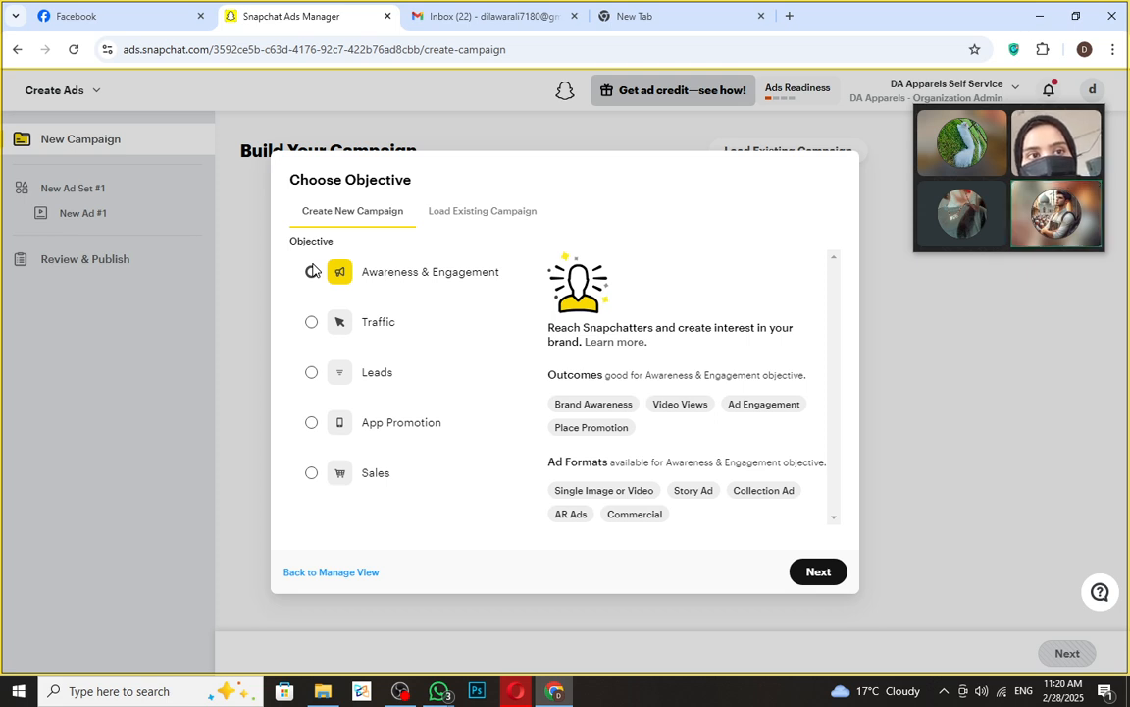
click(312, 271)
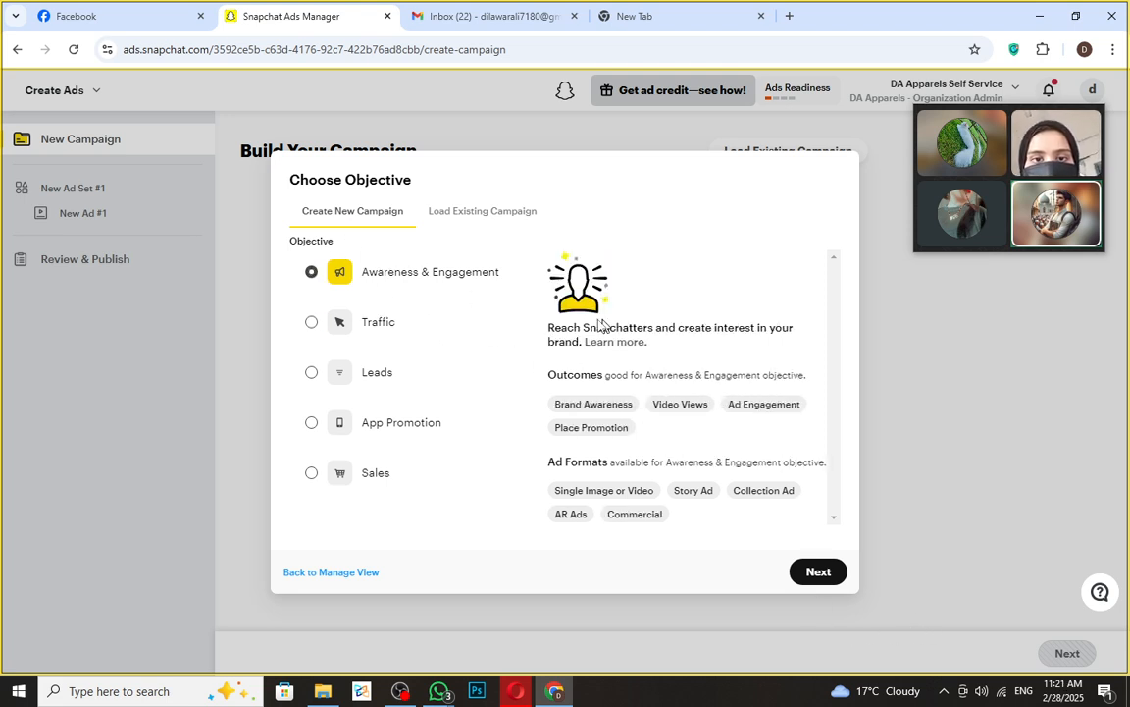
drag(554, 328, 729, 345)
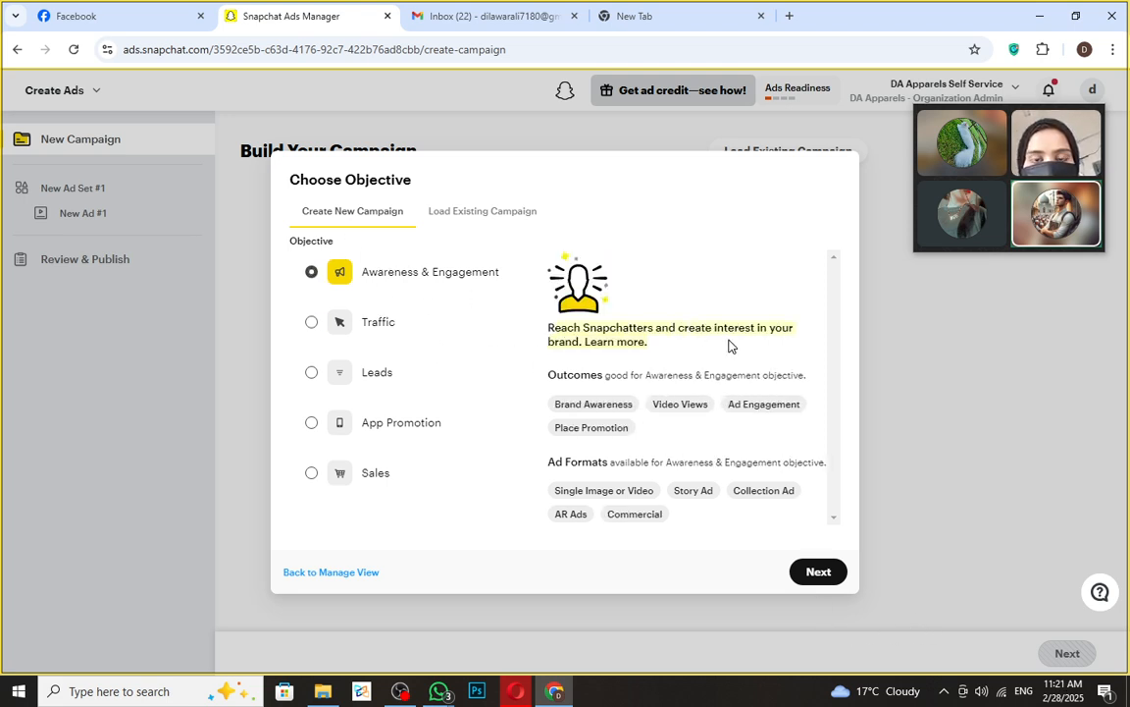
click(799, 330)
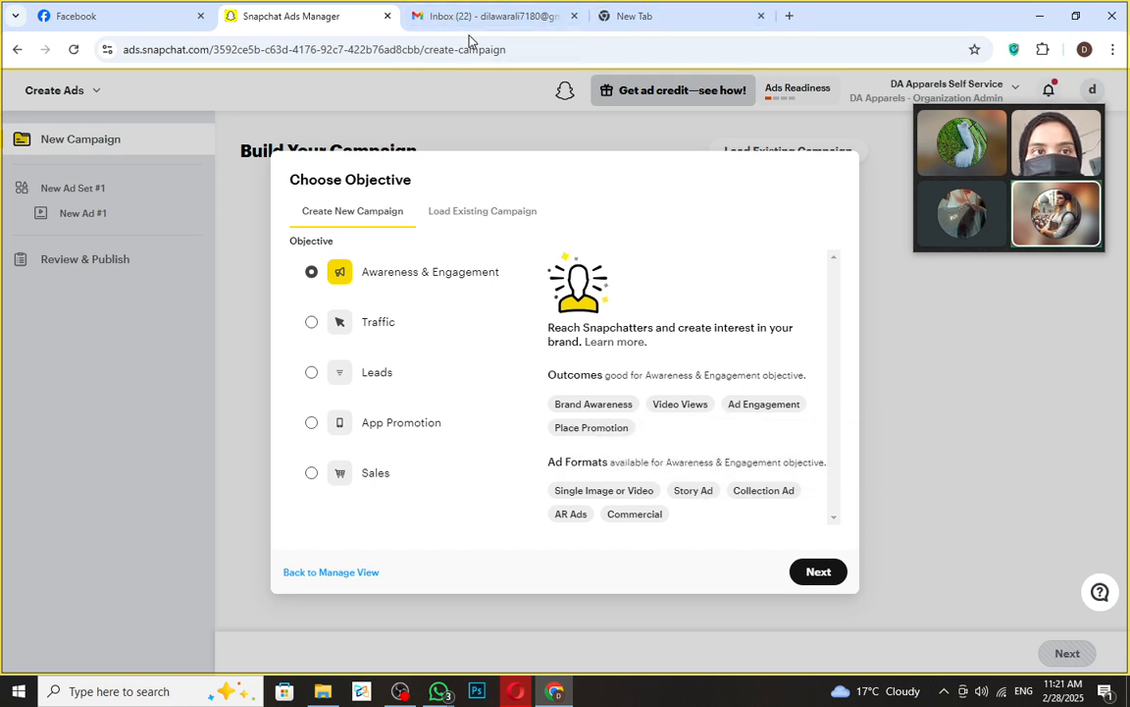
mouse_move(482, 21)
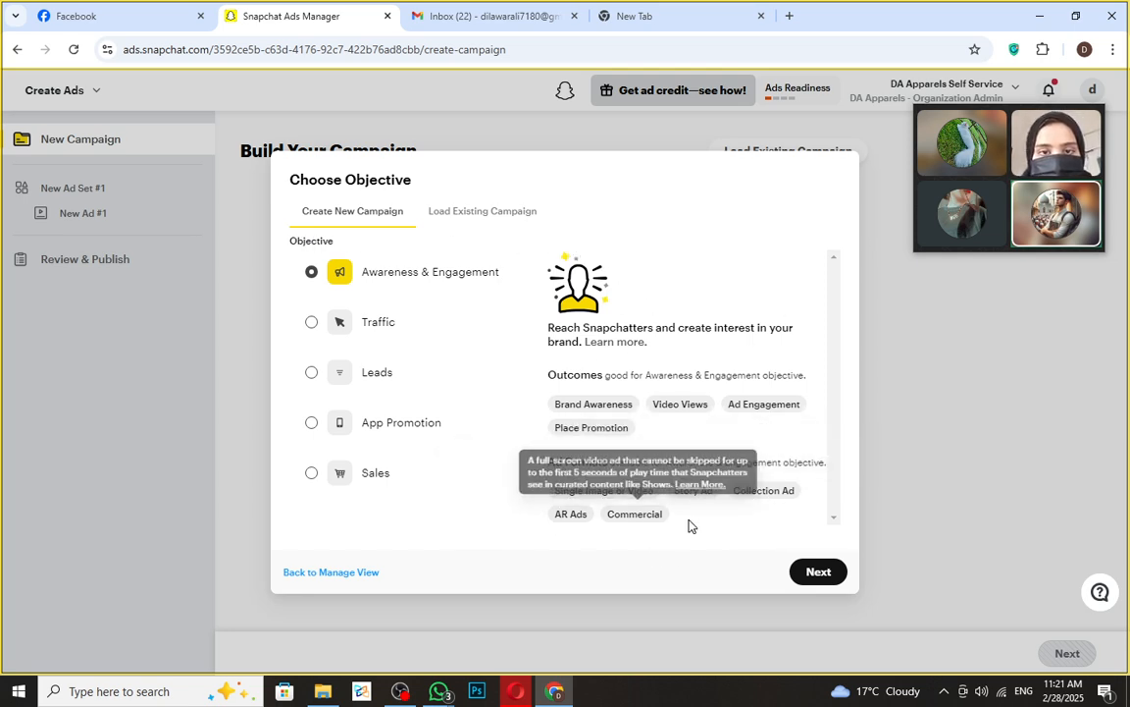
- Confirm the Awareness & Engagement objective and pick the Manual Build option
click(820, 574)
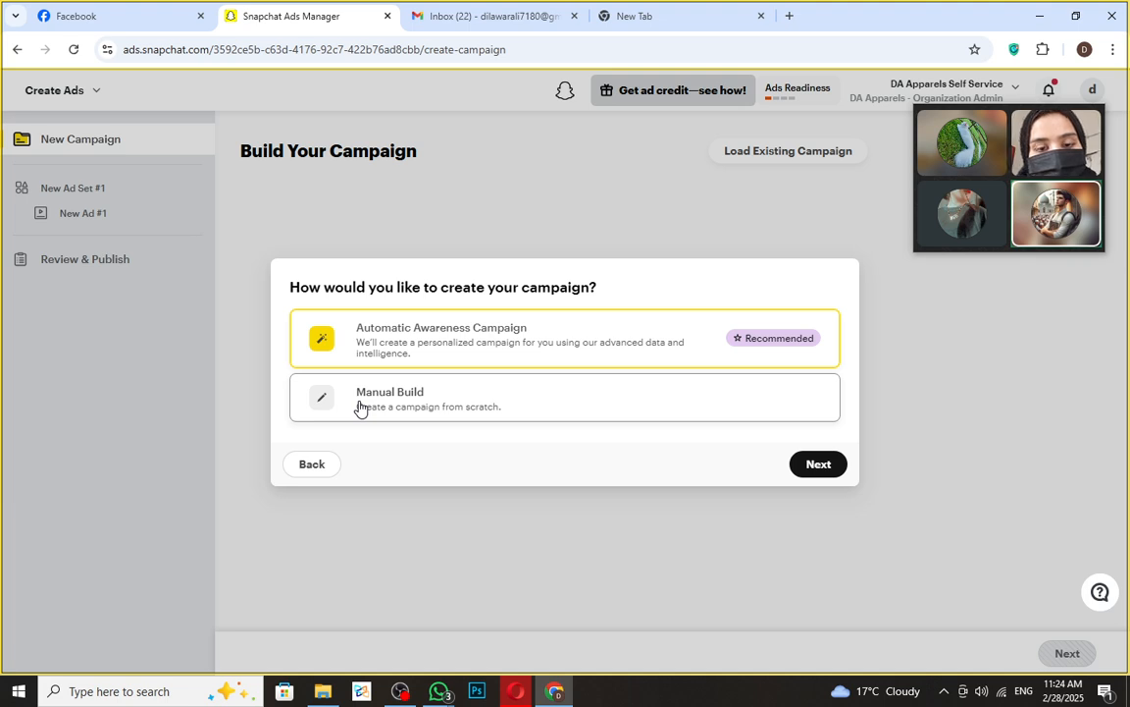
click(469, 397)
- Continue to the Campaign Setup form and inspect the default Awareness & Engagement campaign name
click(819, 464)
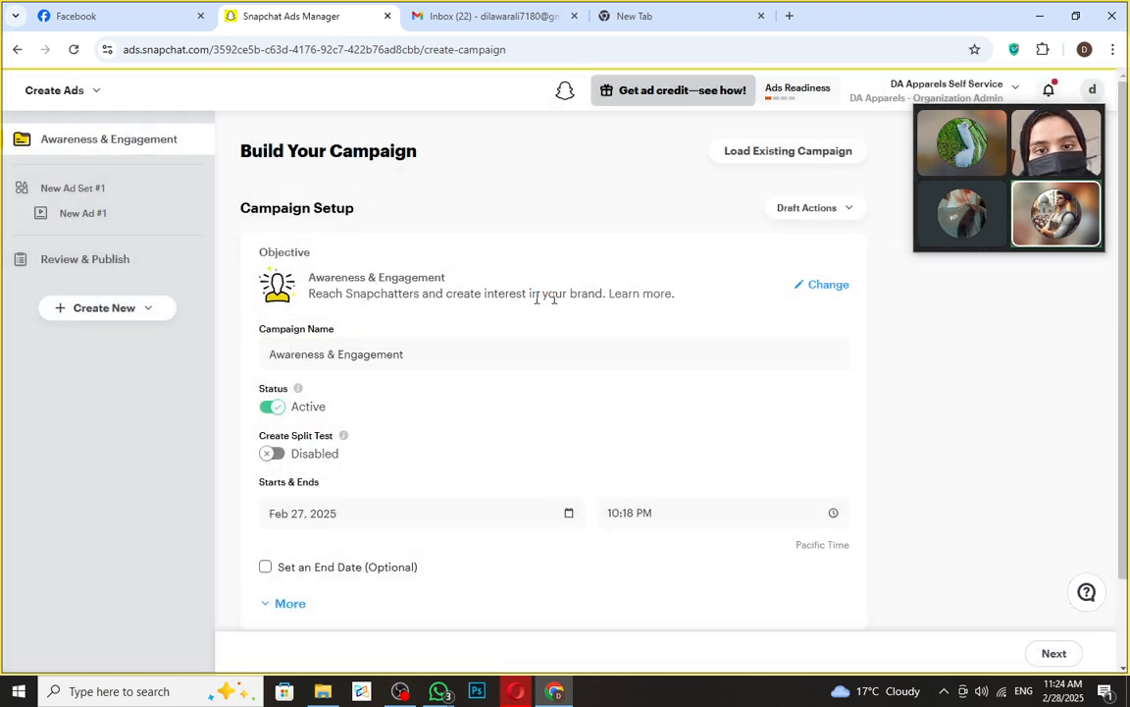
drag(308, 278, 449, 280)
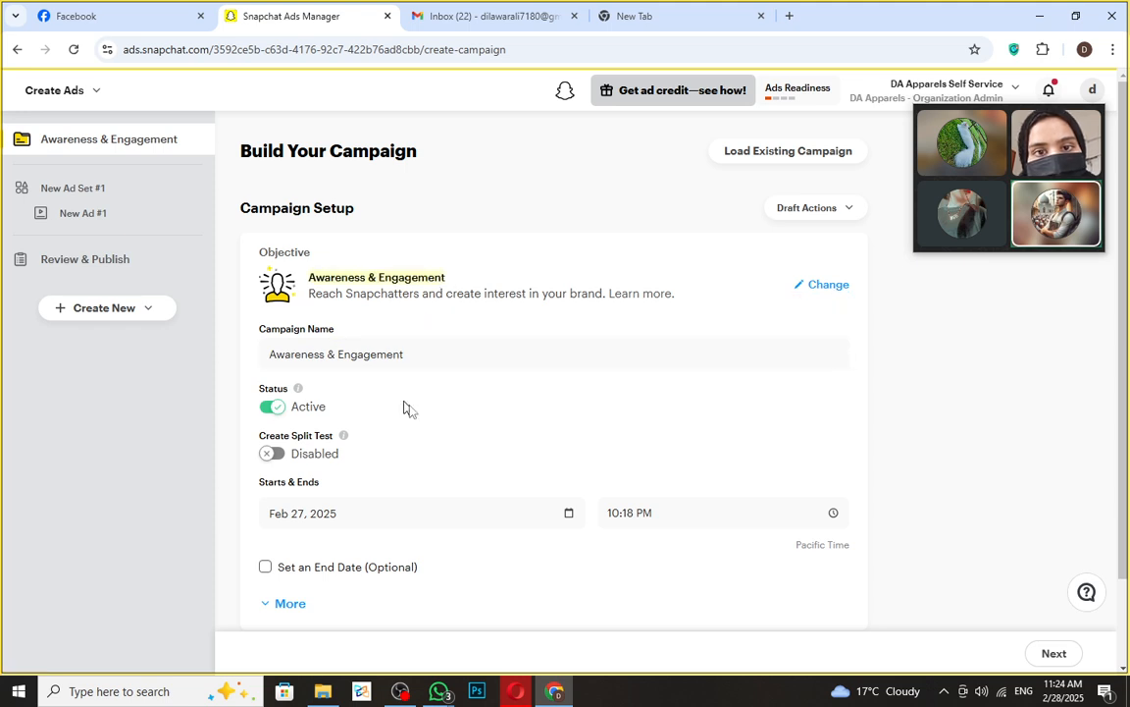
click(376, 349)
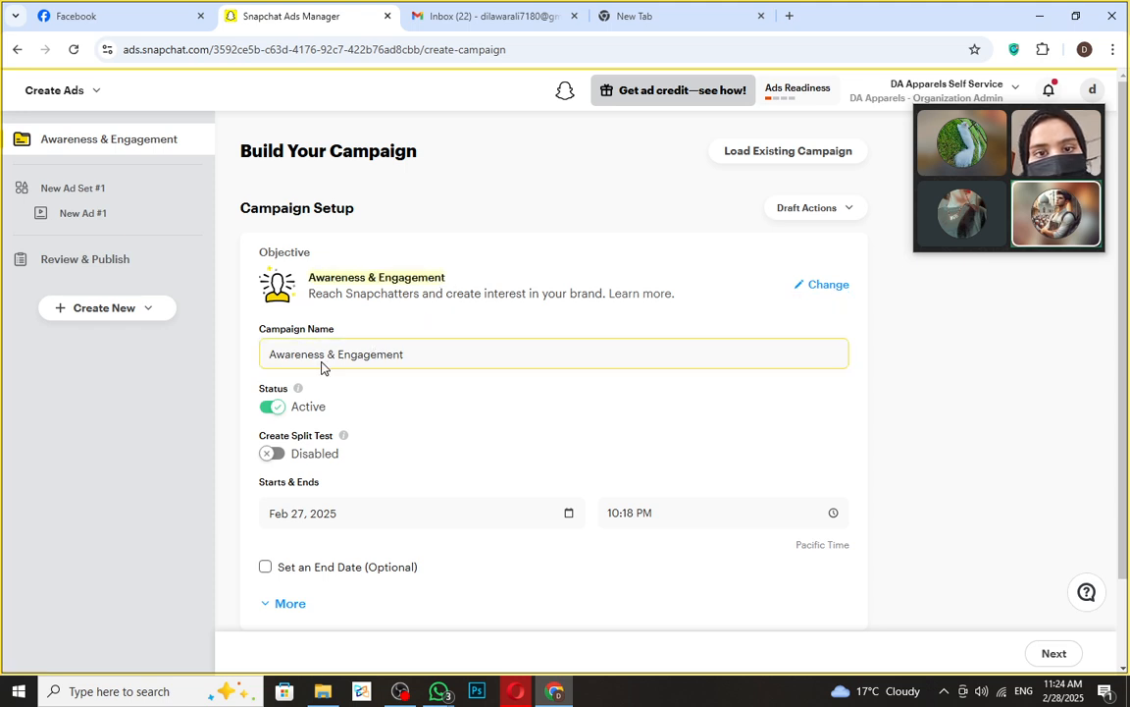
drag(414, 353, 265, 371)
click(248, 369)
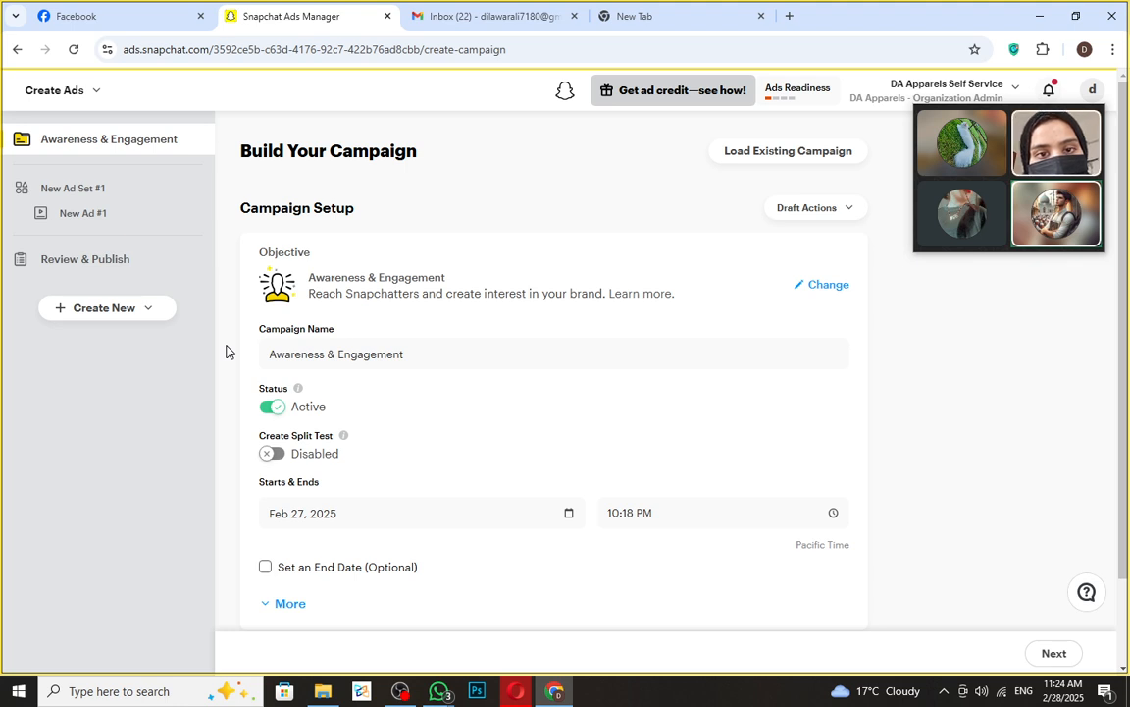
scroll(226, 351, down, 1)
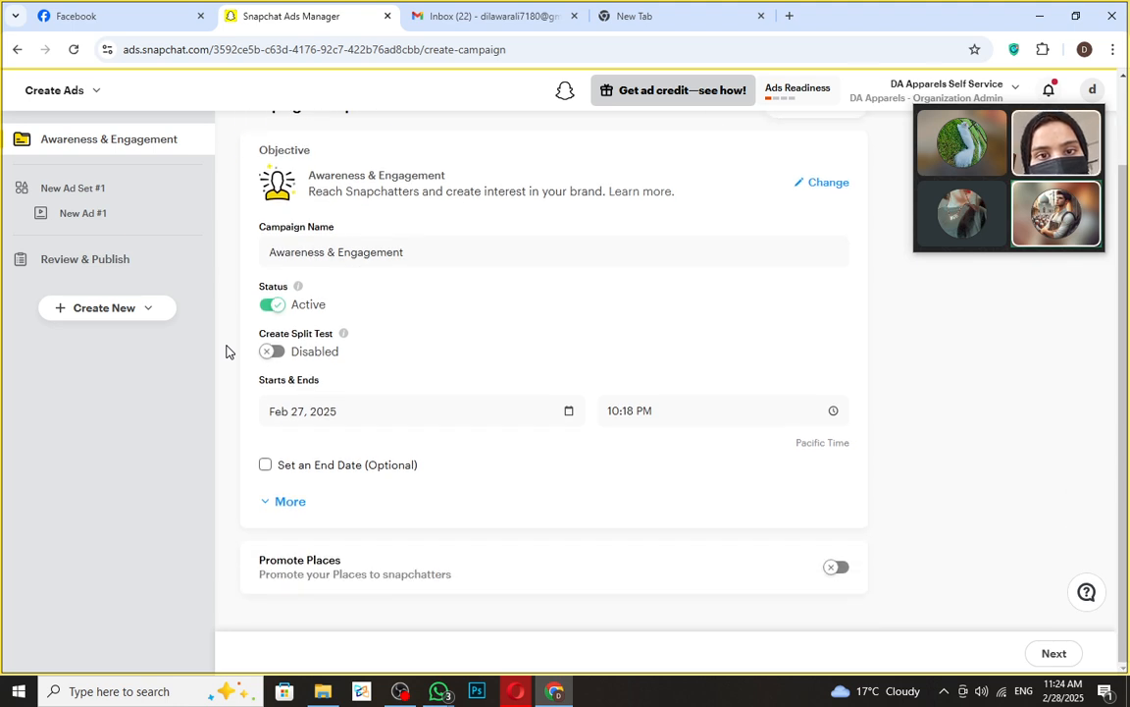
- Prefix the campaign name with 'Apparels' to make 'Apparels Awareness & Engagement'
click(270, 253)
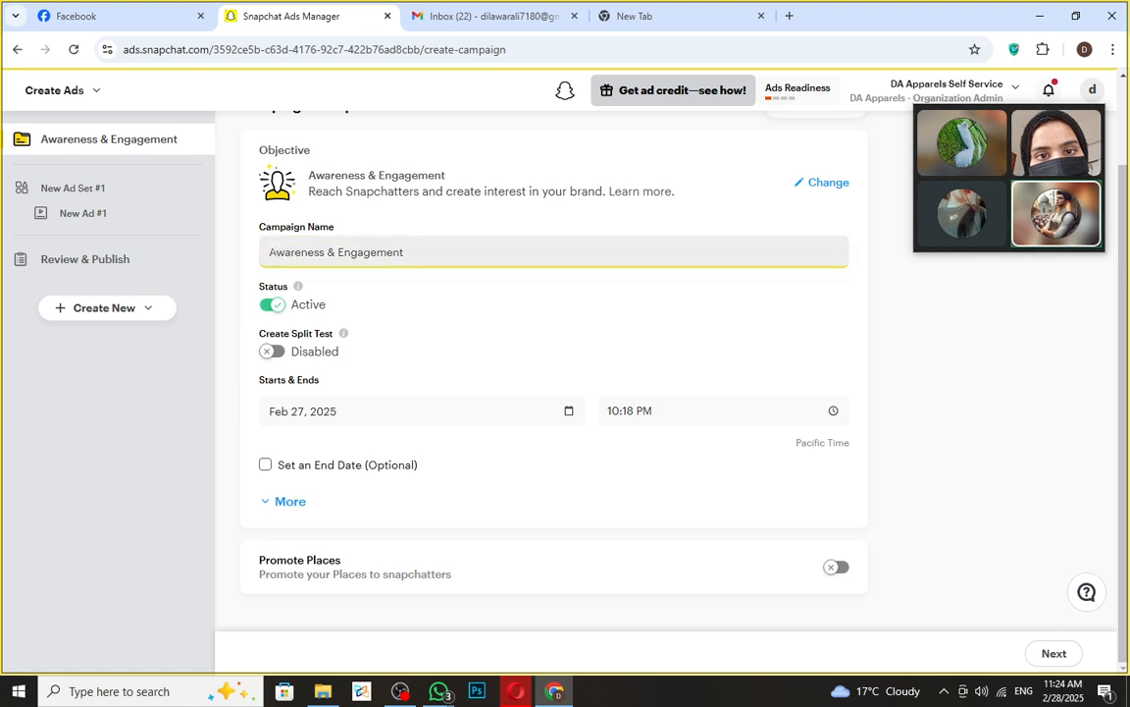
text(a)
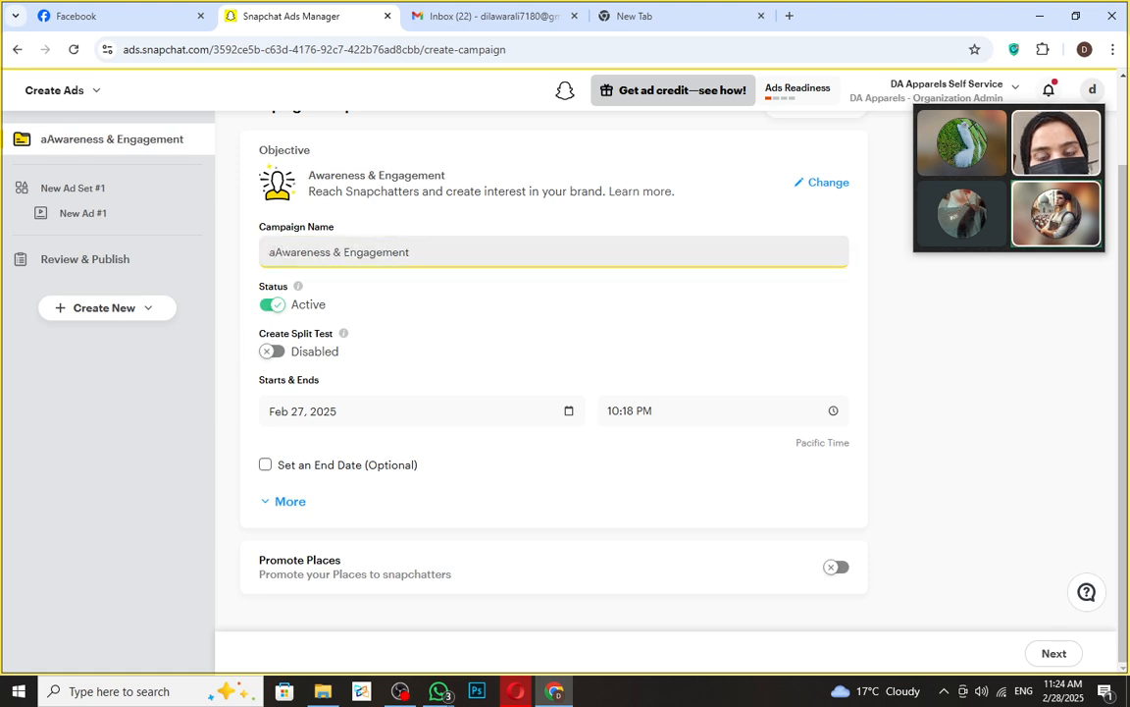
key(BackSpace)
text(Appa)
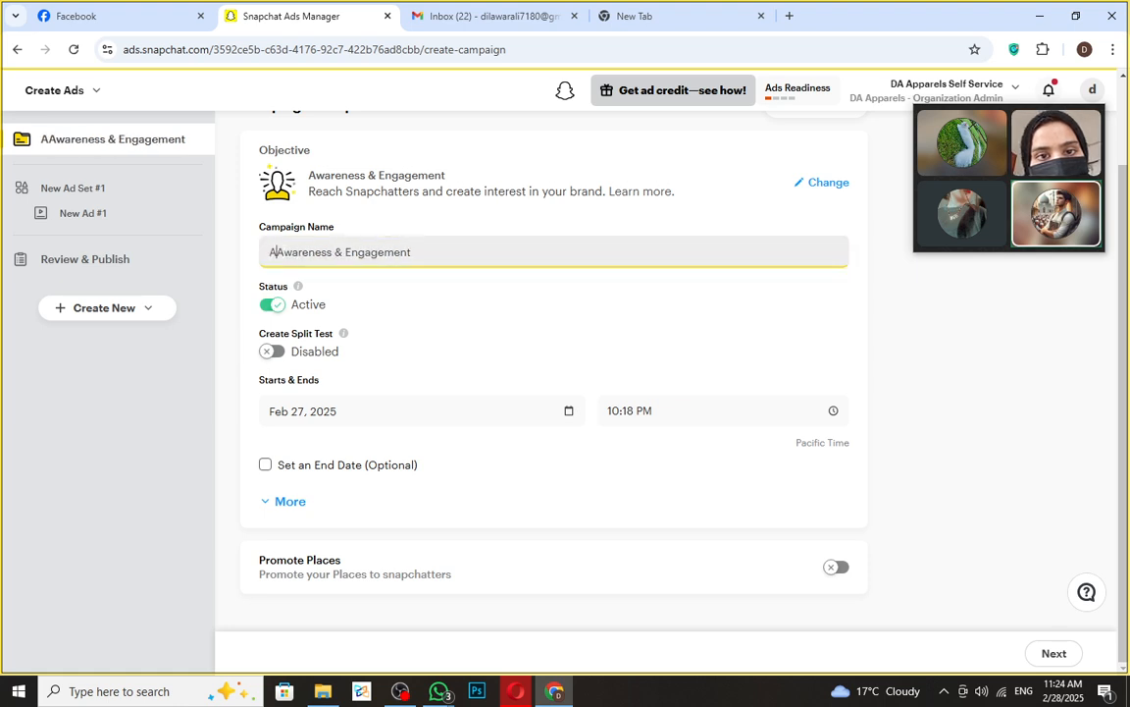
text(rels)
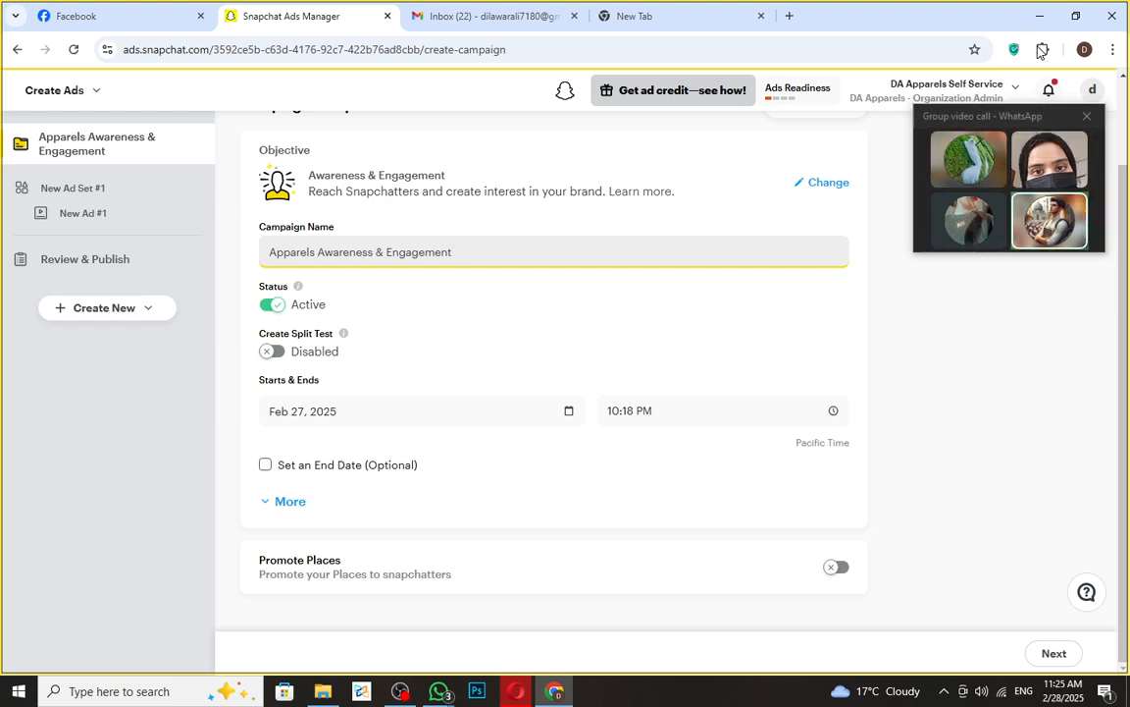
drag(1020, 120, 1003, 177)
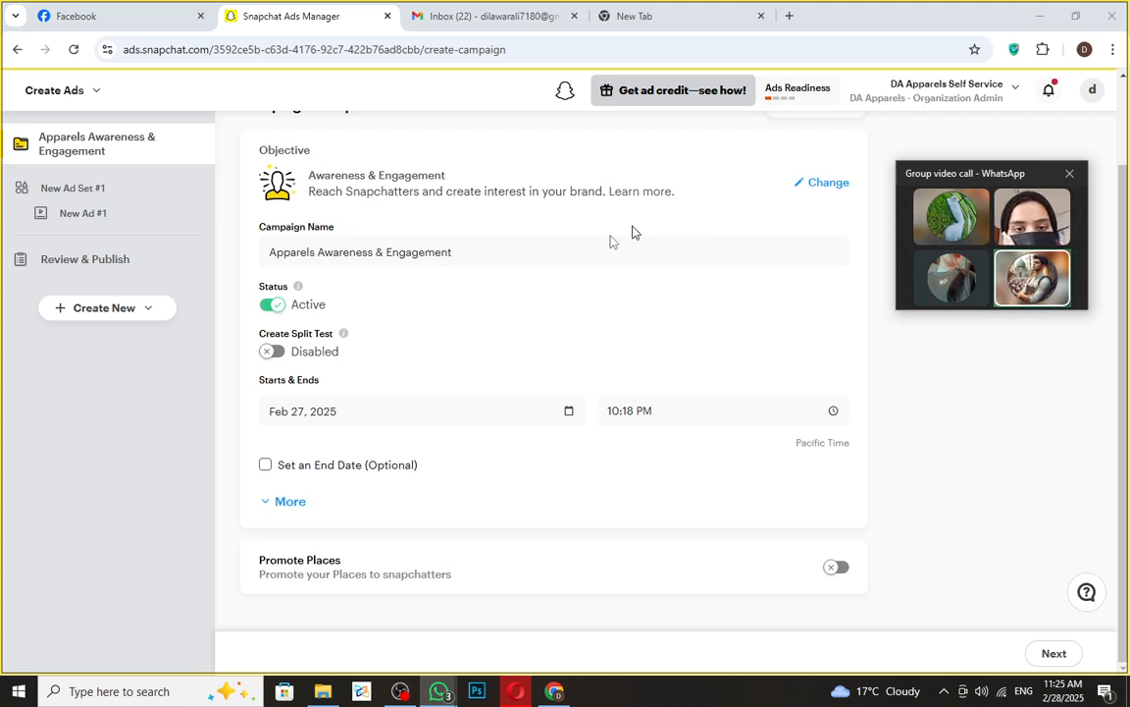
click(301, 260)
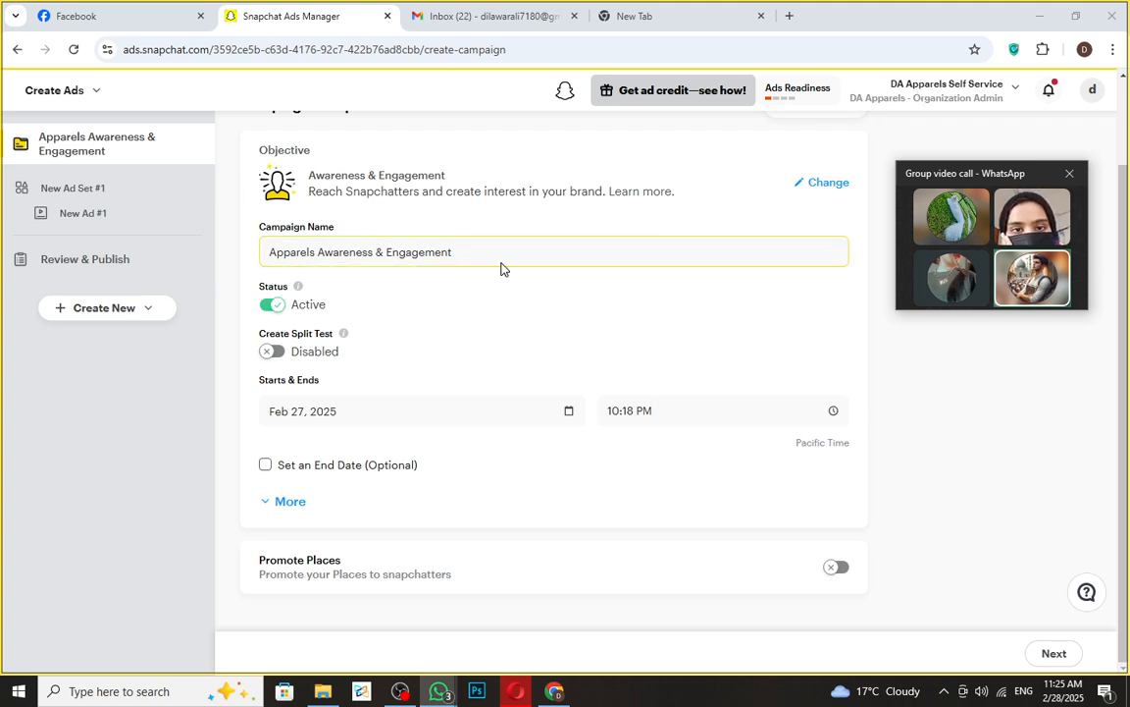
drag(492, 252, 146, 240)
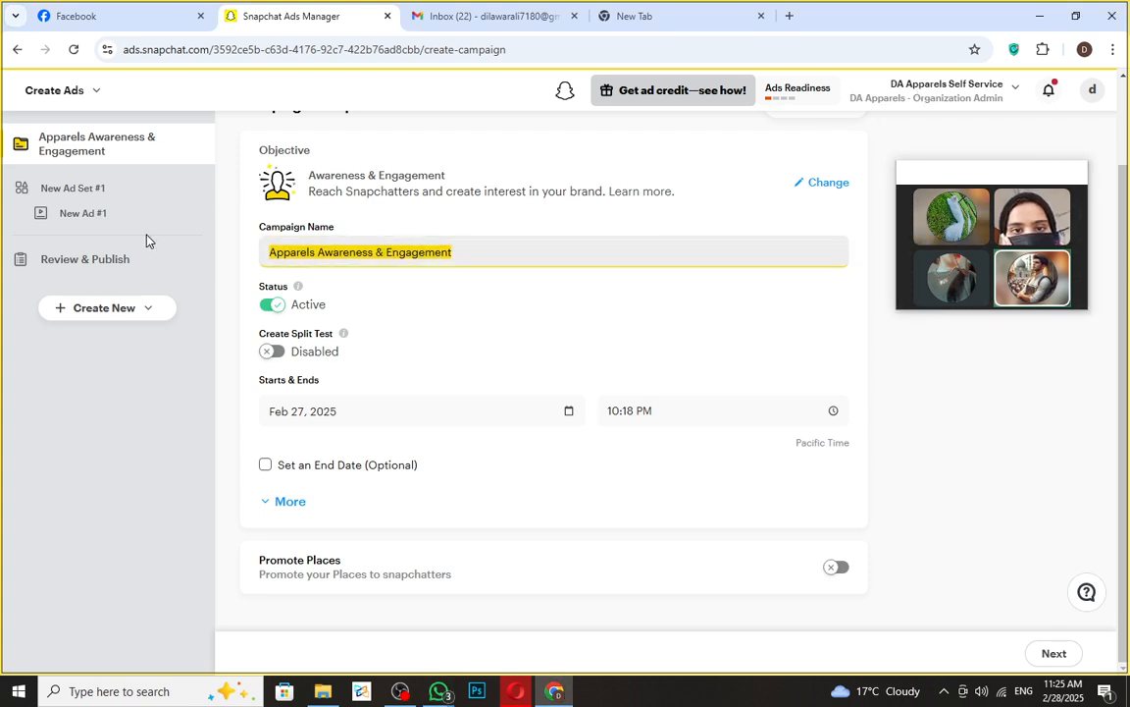
click(504, 273)
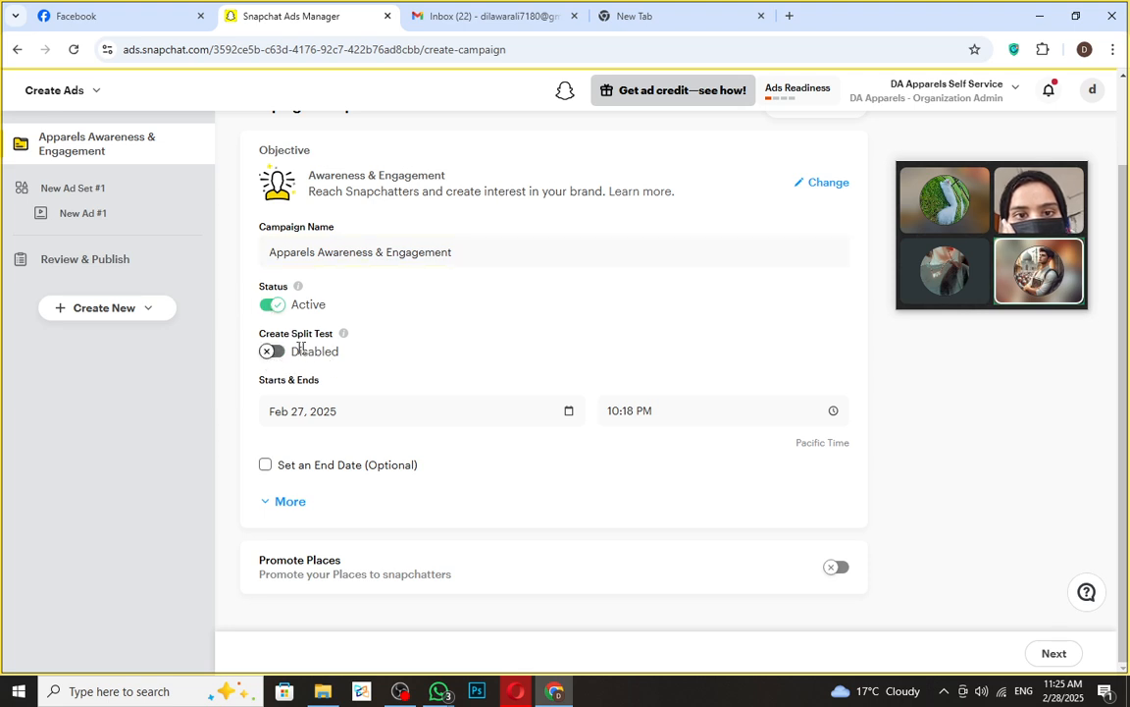
- Focus the campaign's start date and start time fields
click(306, 407)
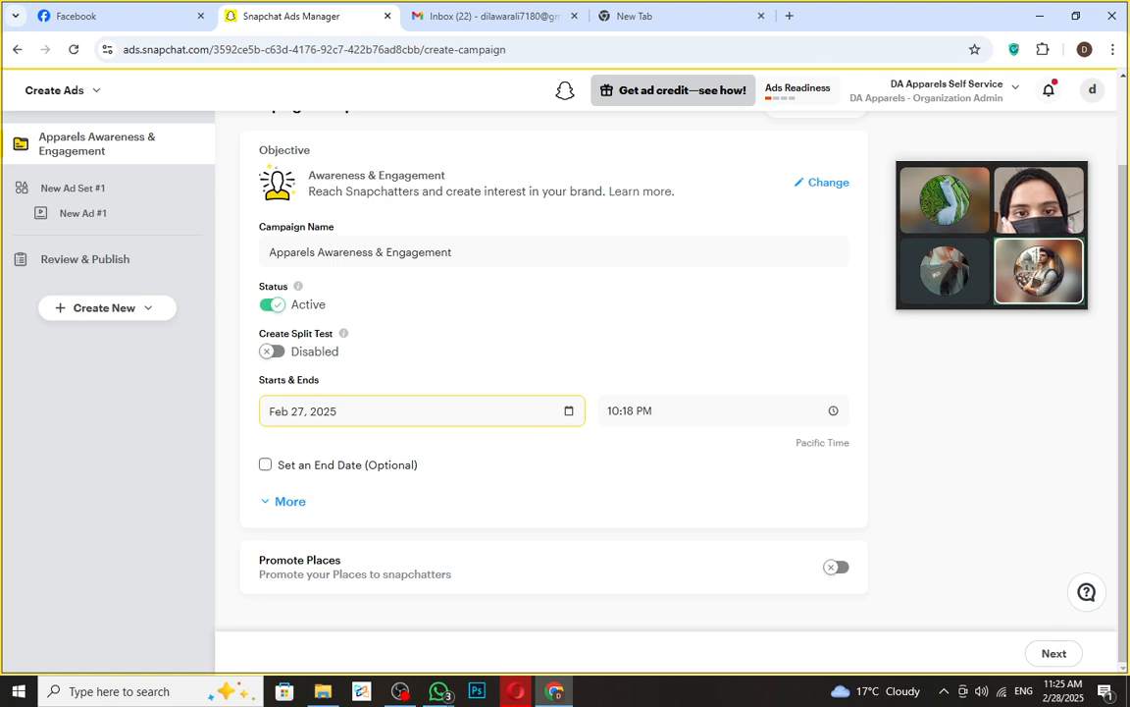
click(677, 410)
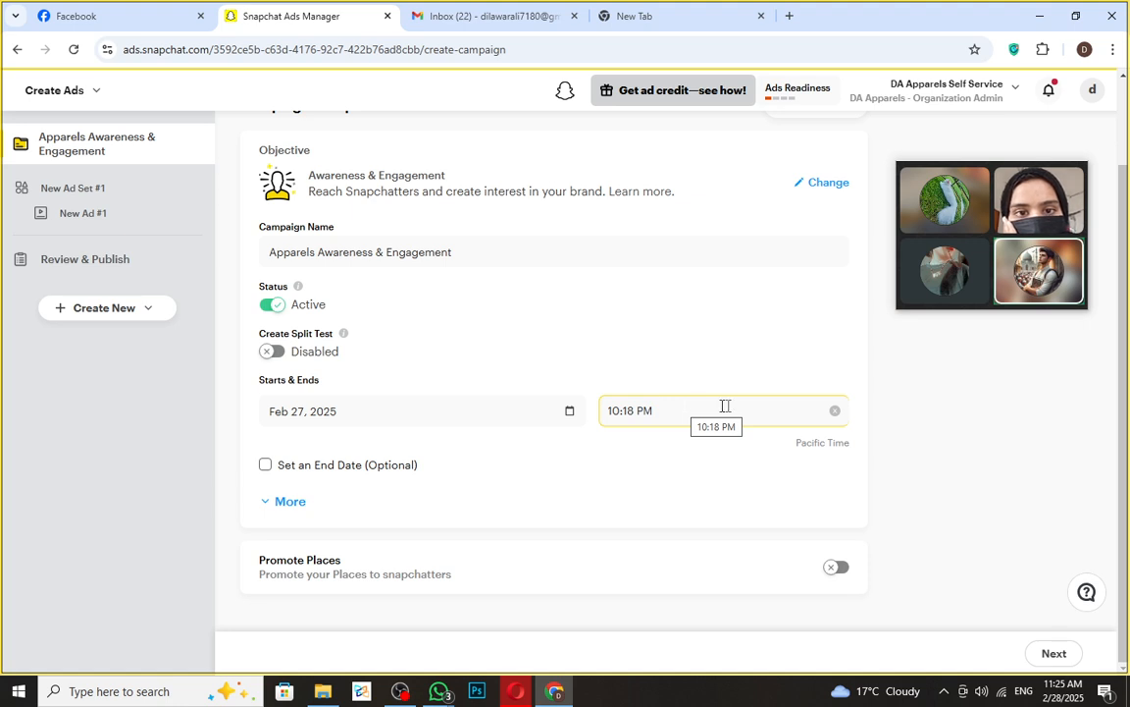
click(461, 410)
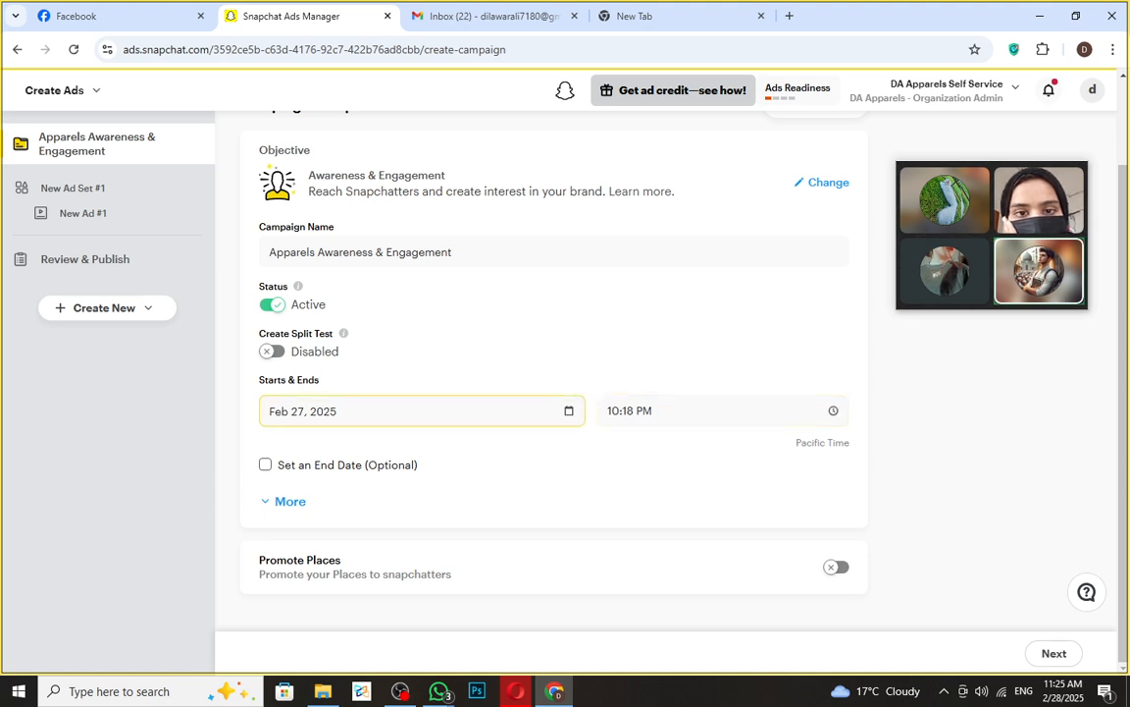
- Pick Feb 28, 2025 as the start date and set a provisional 08:00 start time
click(451, 410)
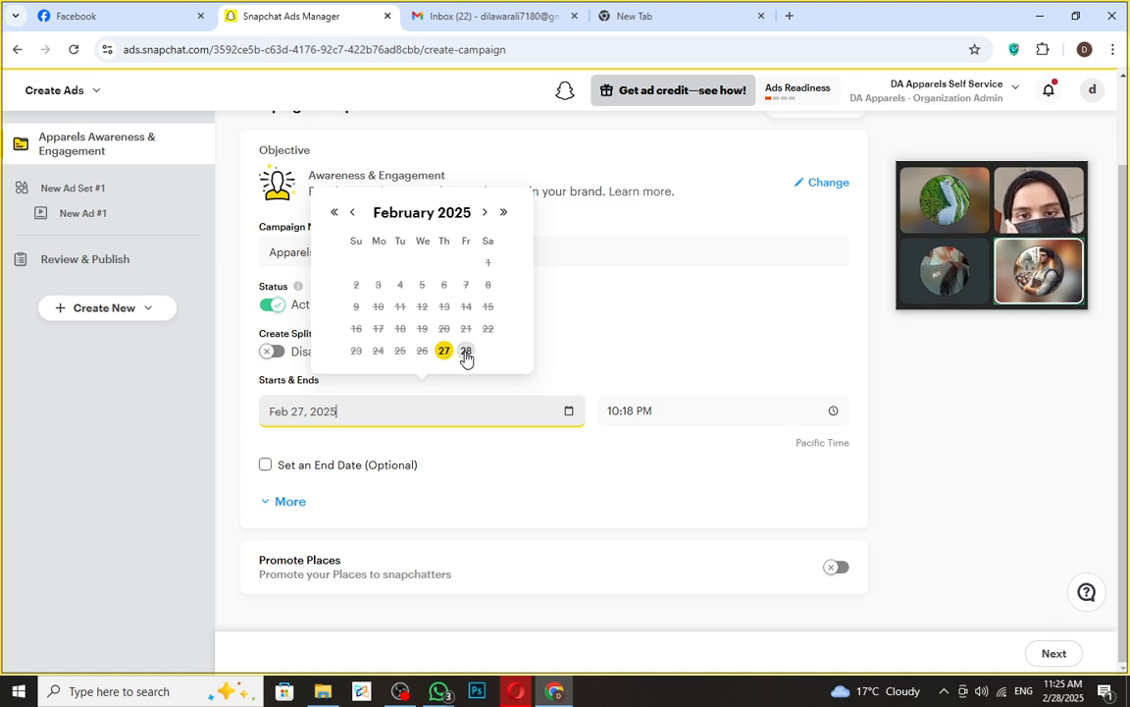
click(466, 352)
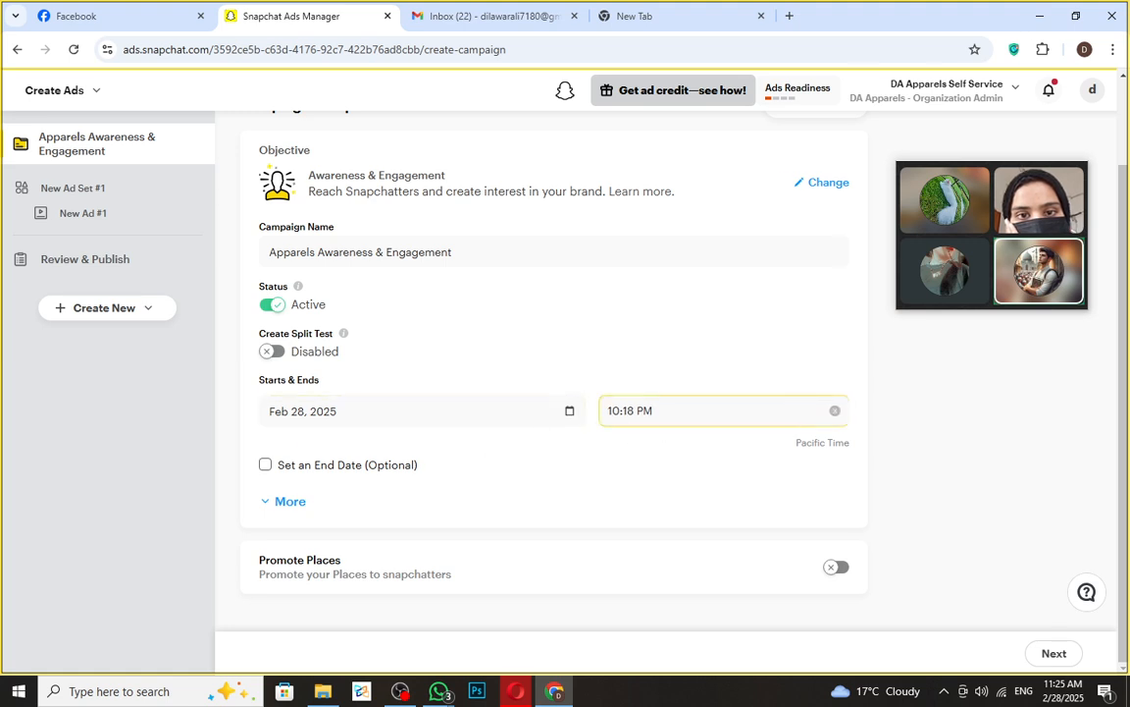
click(686, 410)
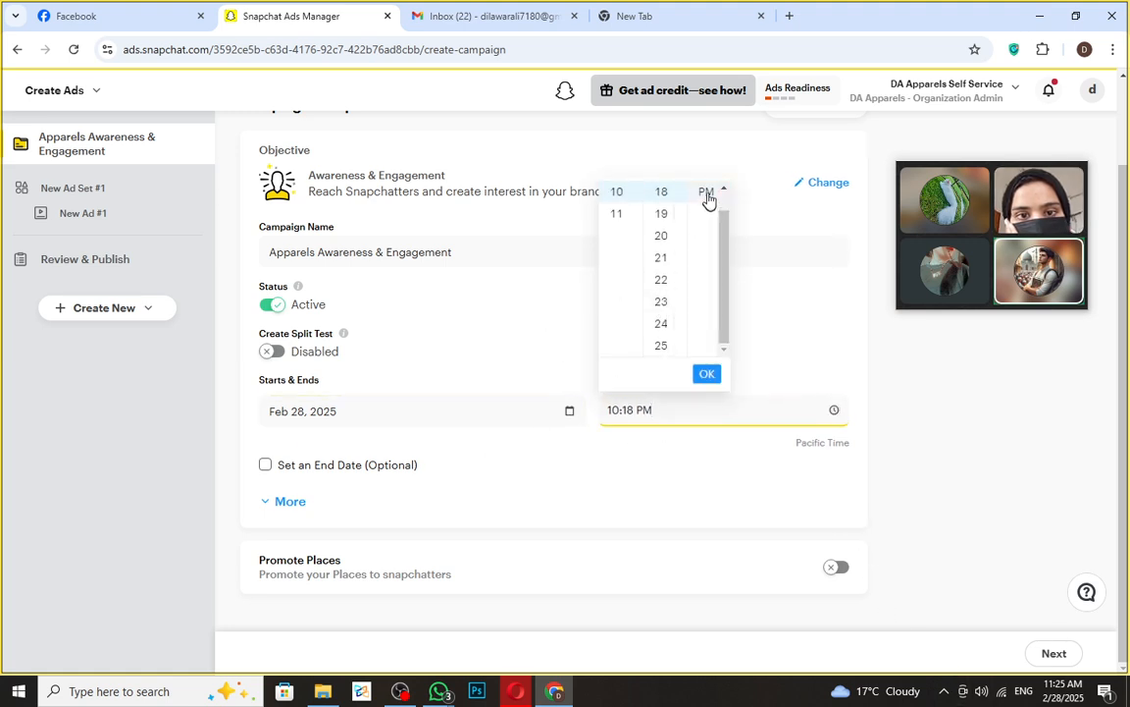
scroll(657, 308, down, 2)
scroll(663, 334, down, 15)
scroll(667, 342, up, 12)
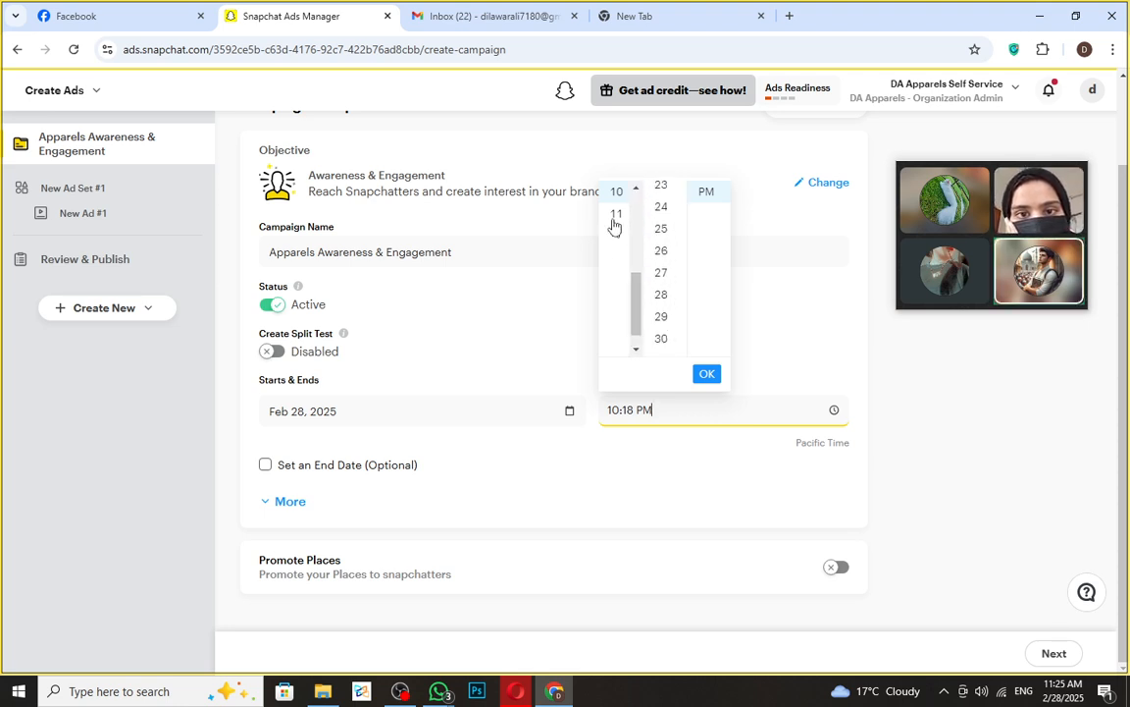
scroll(615, 206, up, 4)
click(616, 311)
scroll(669, 265, down, 1)
scroll(674, 287, down, 10)
scroll(673, 288, up, 18)
scroll(673, 287, up, 1)
click(668, 270)
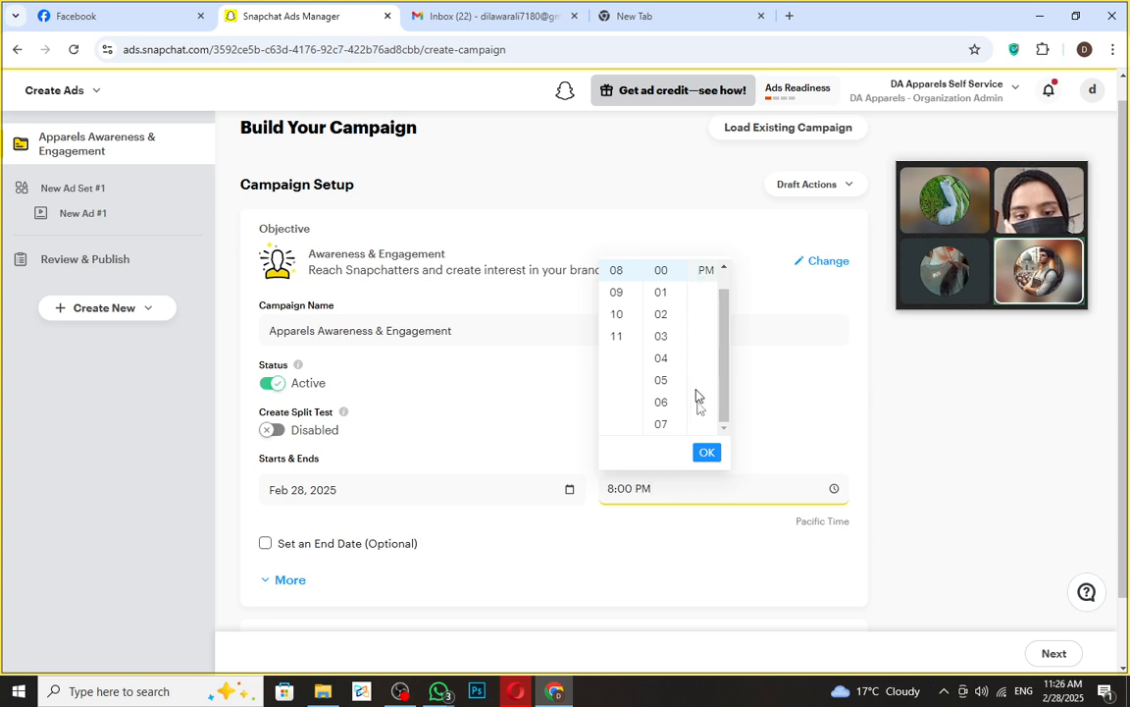
click(716, 478)
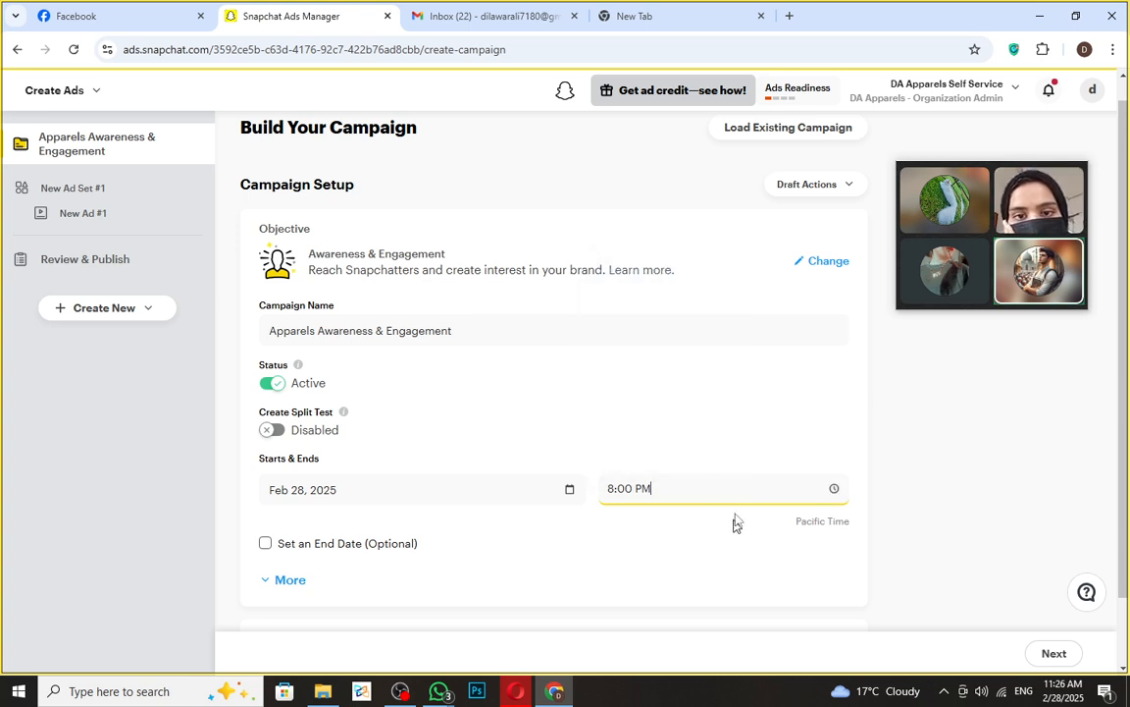
- Correct the start time to 12:00 PM and confirm it
click(707, 487)
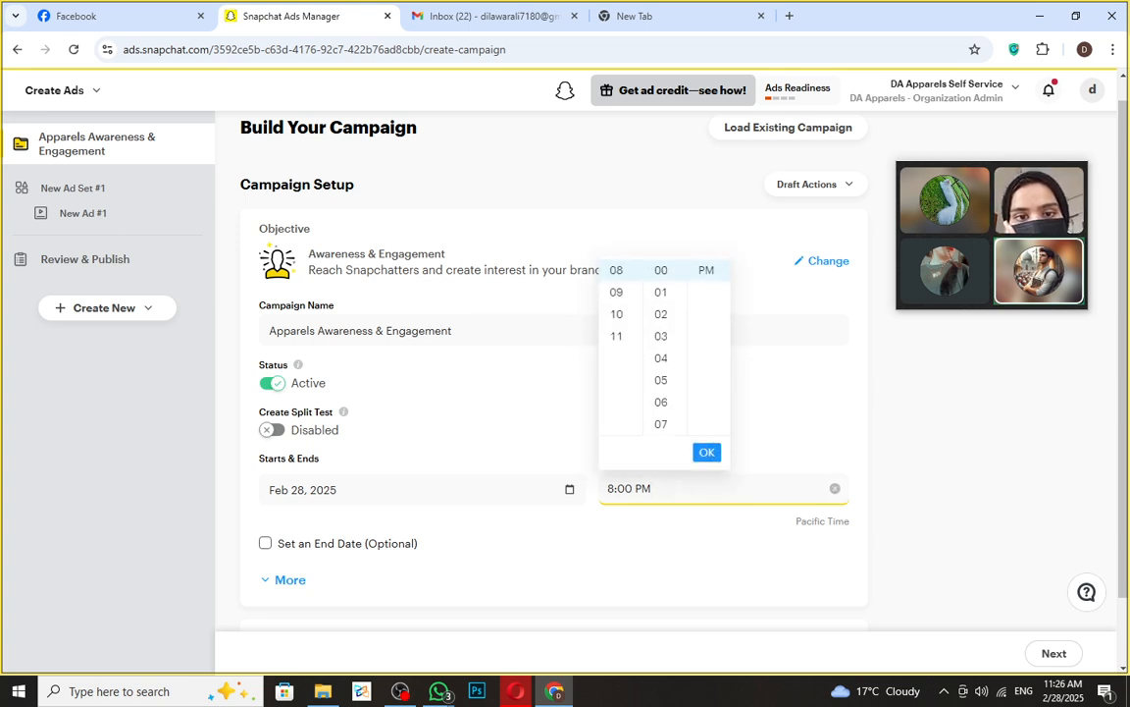
click(707, 452)
click(715, 488)
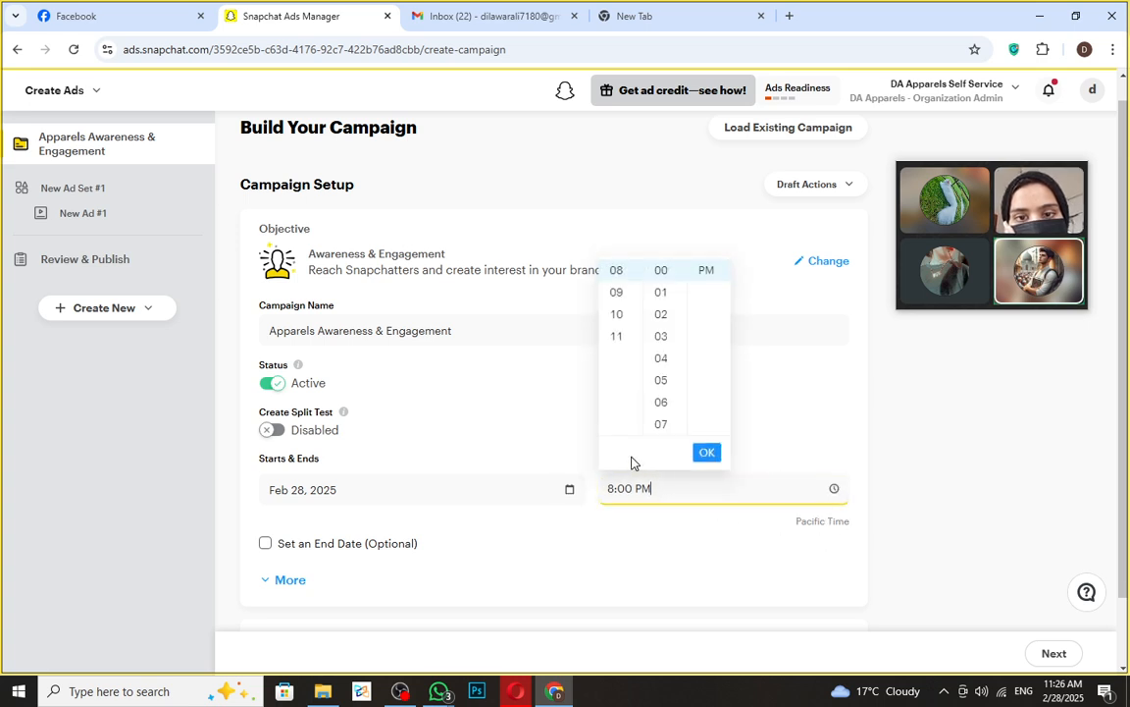
scroll(706, 273, up, 1)
click(707, 273)
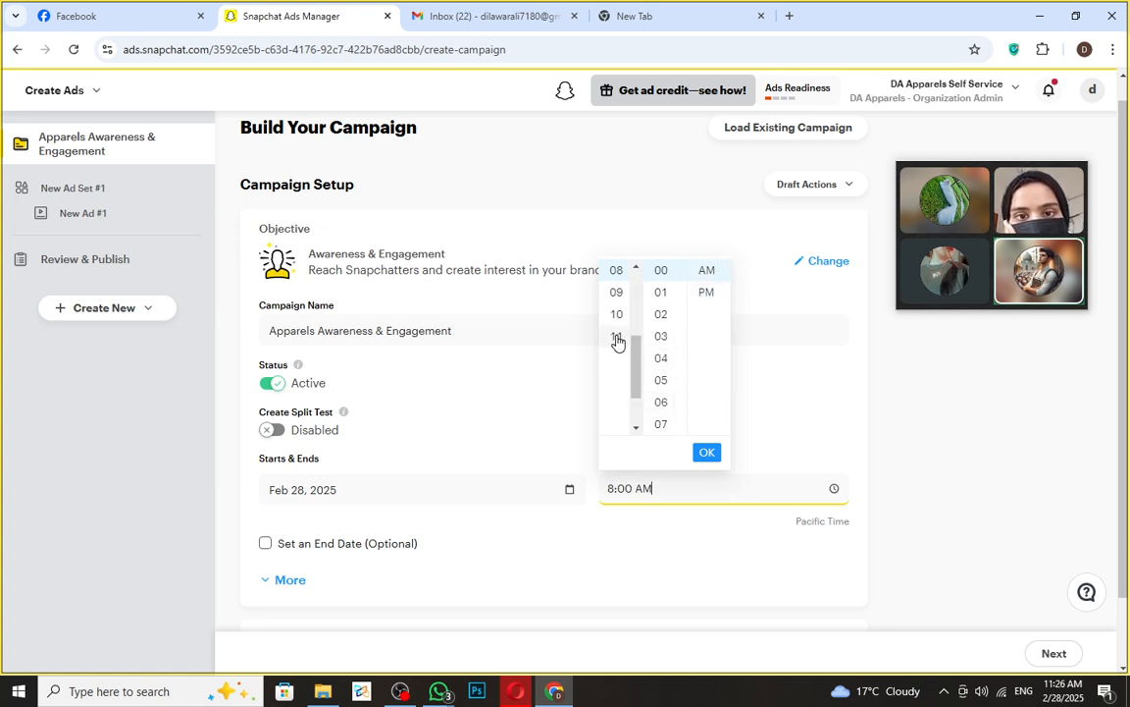
drag(638, 365, 633, 270)
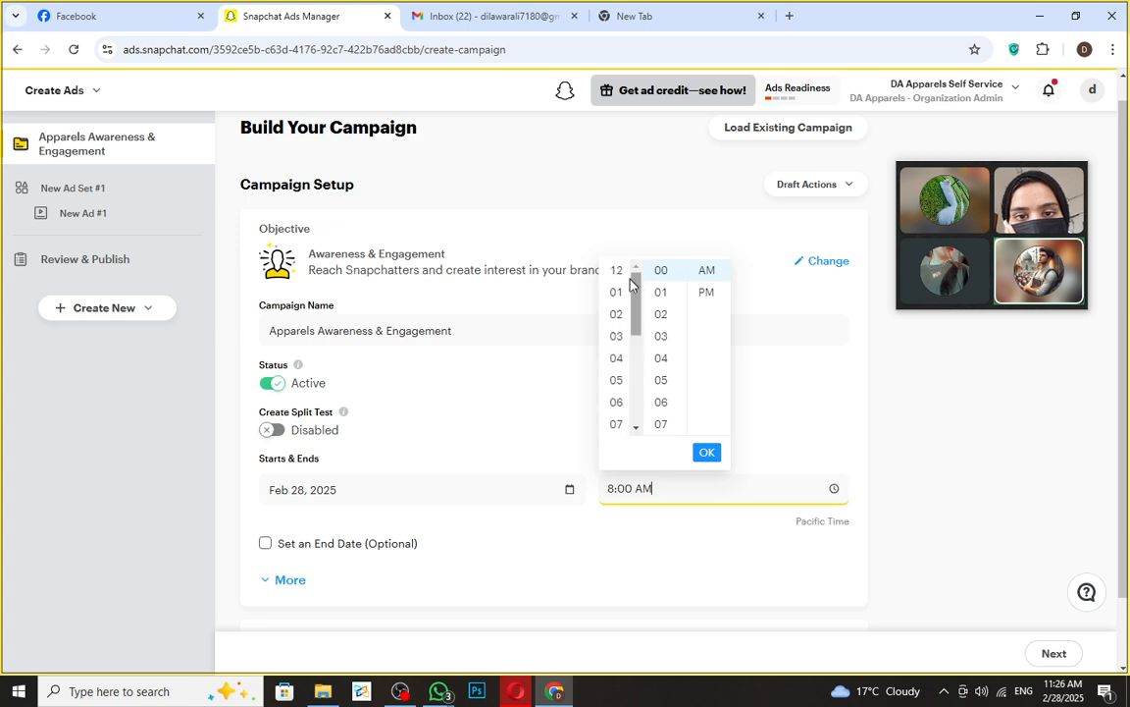
click(622, 270)
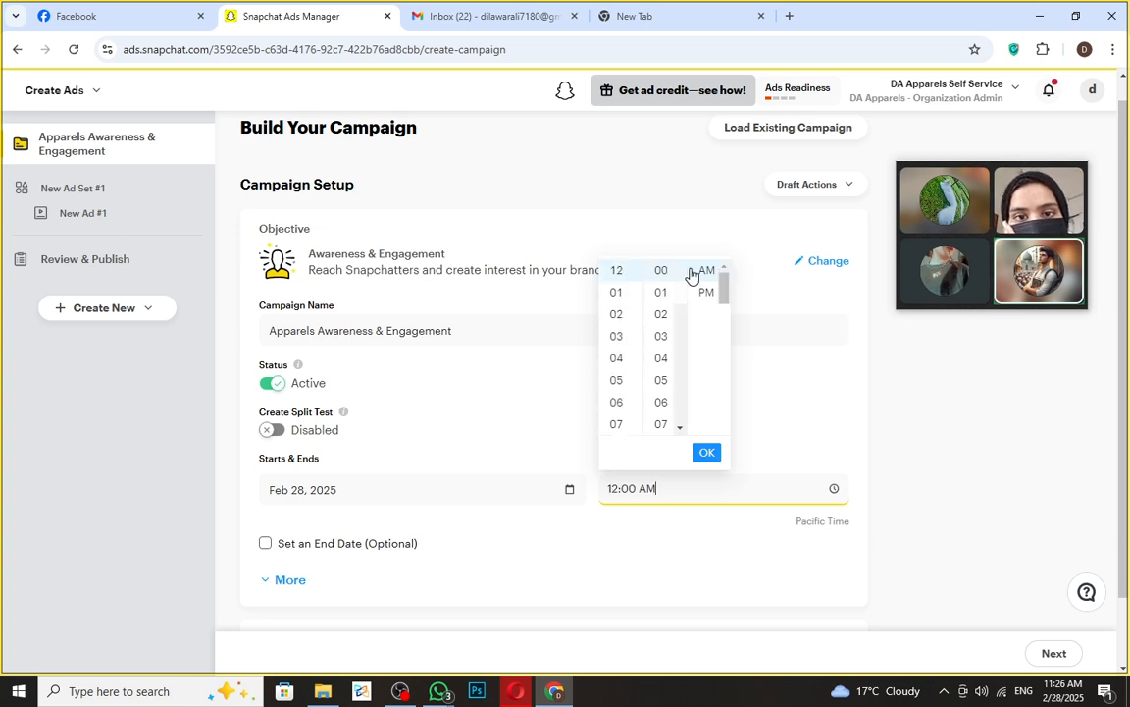
click(704, 296)
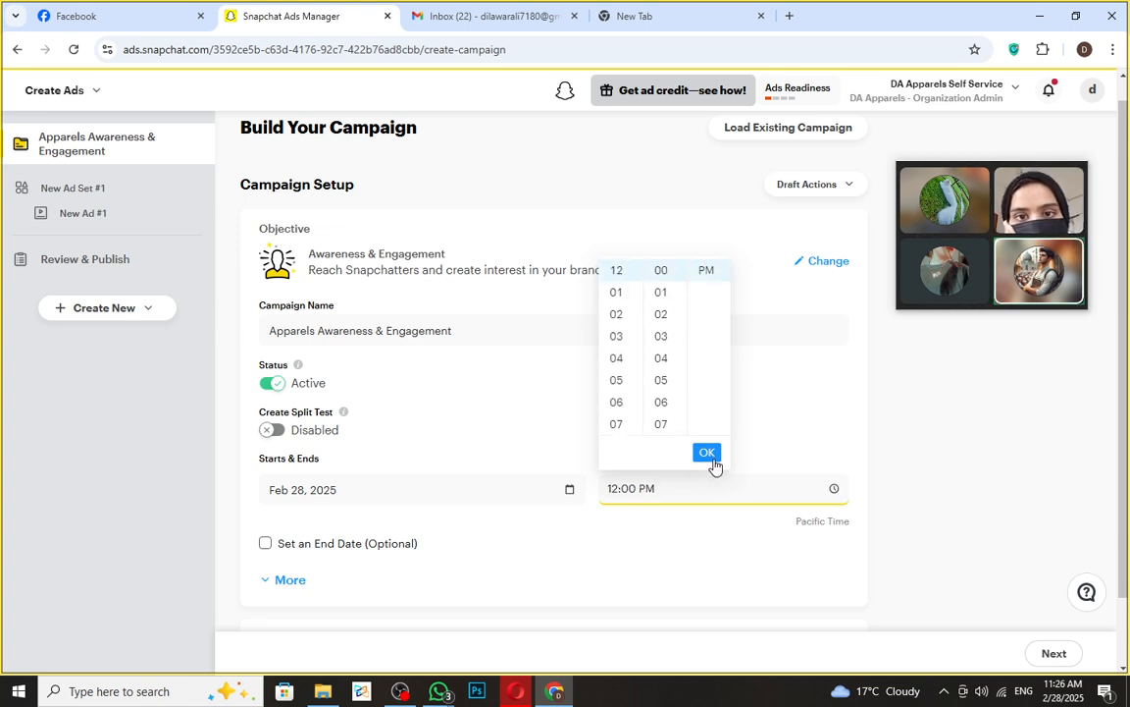
click(707, 452)
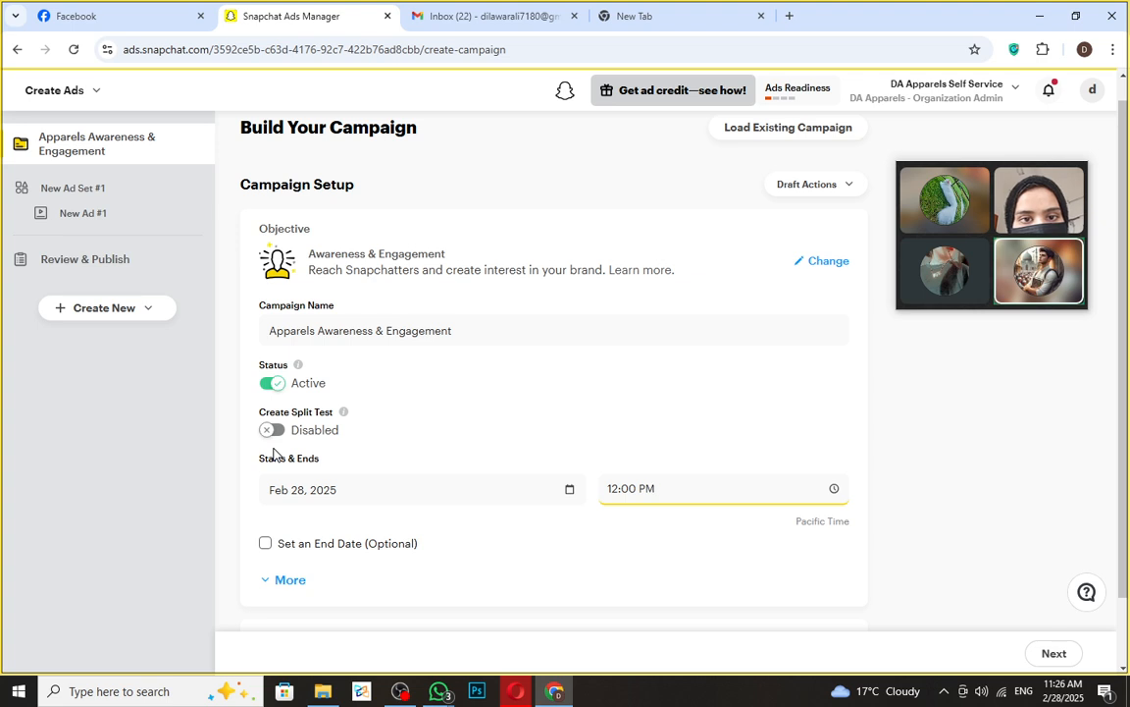
- Scroll down and tick 'Set an End Date (Optional)' for the campaign
scroll(515, 525, down, 1)
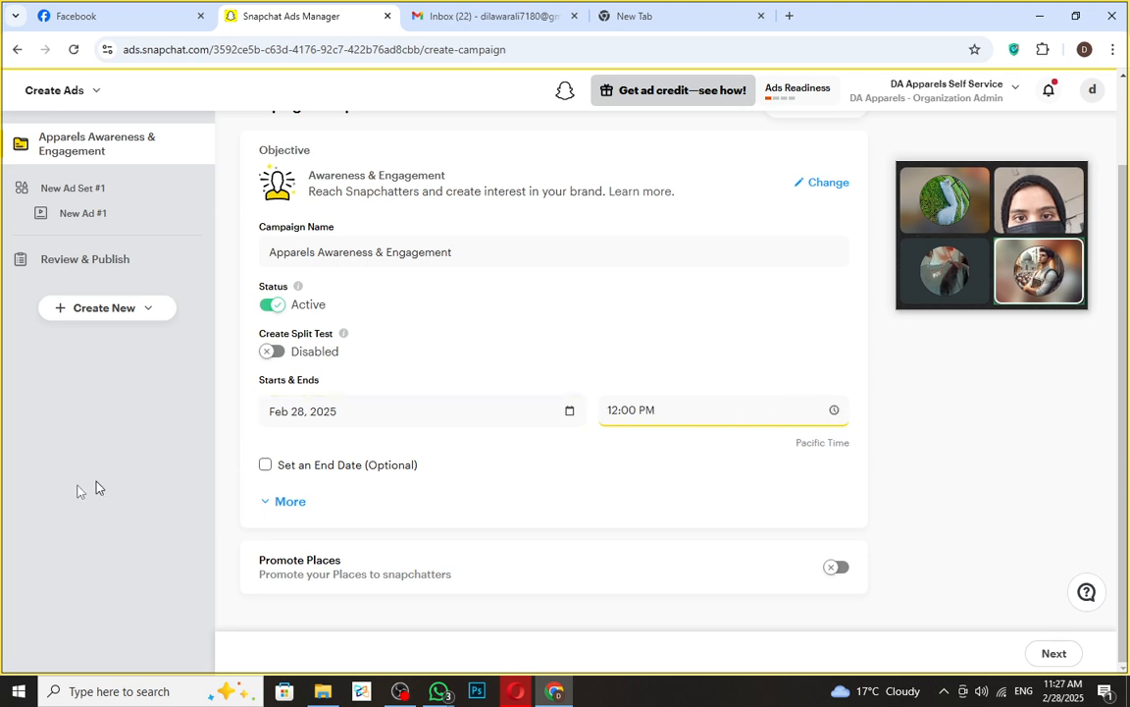
click(265, 467)
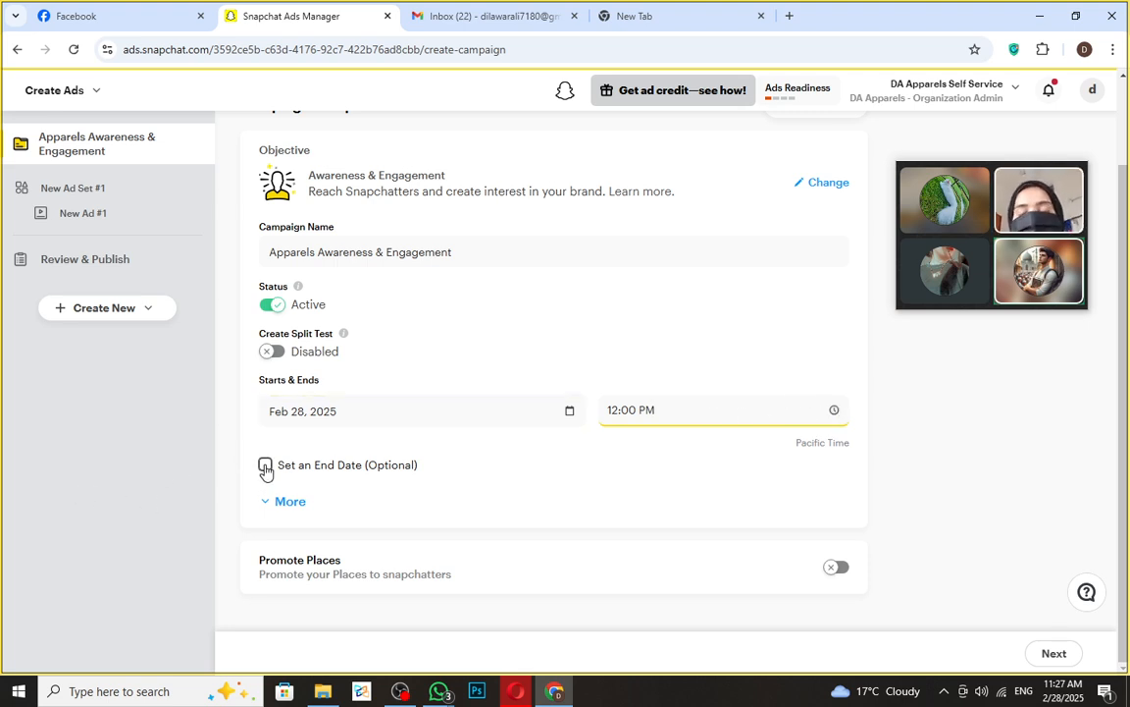
- Turn on an end date and set the end time to 11:59 PM
click(295, 498)
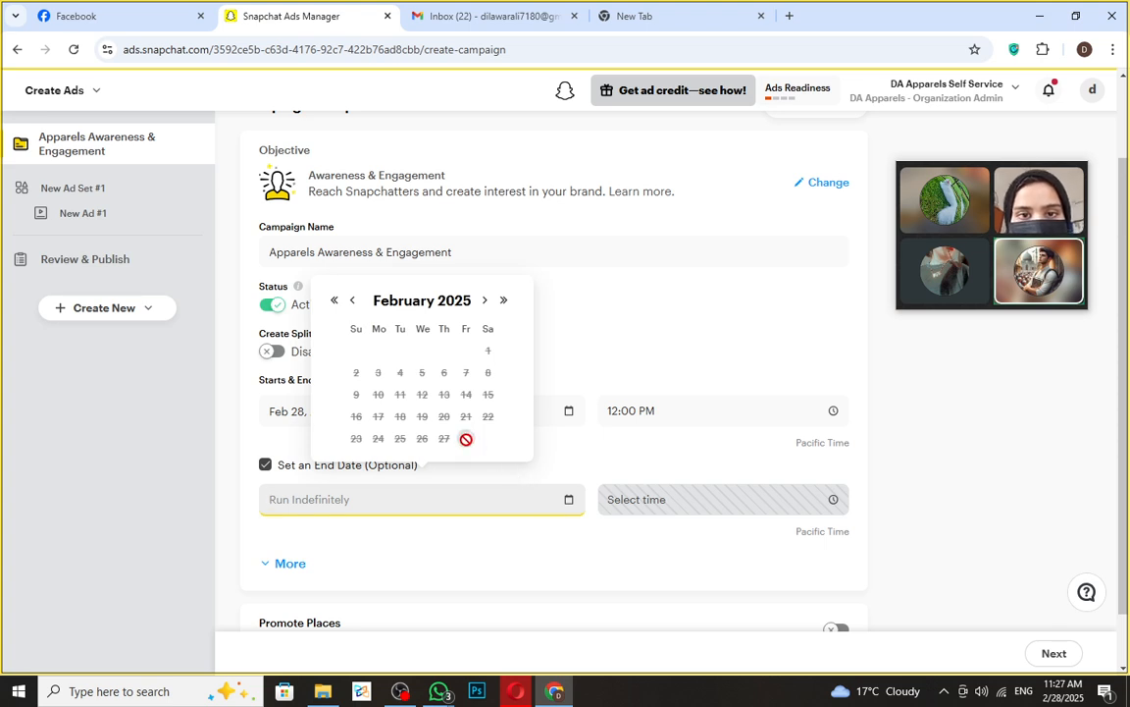
click(502, 299)
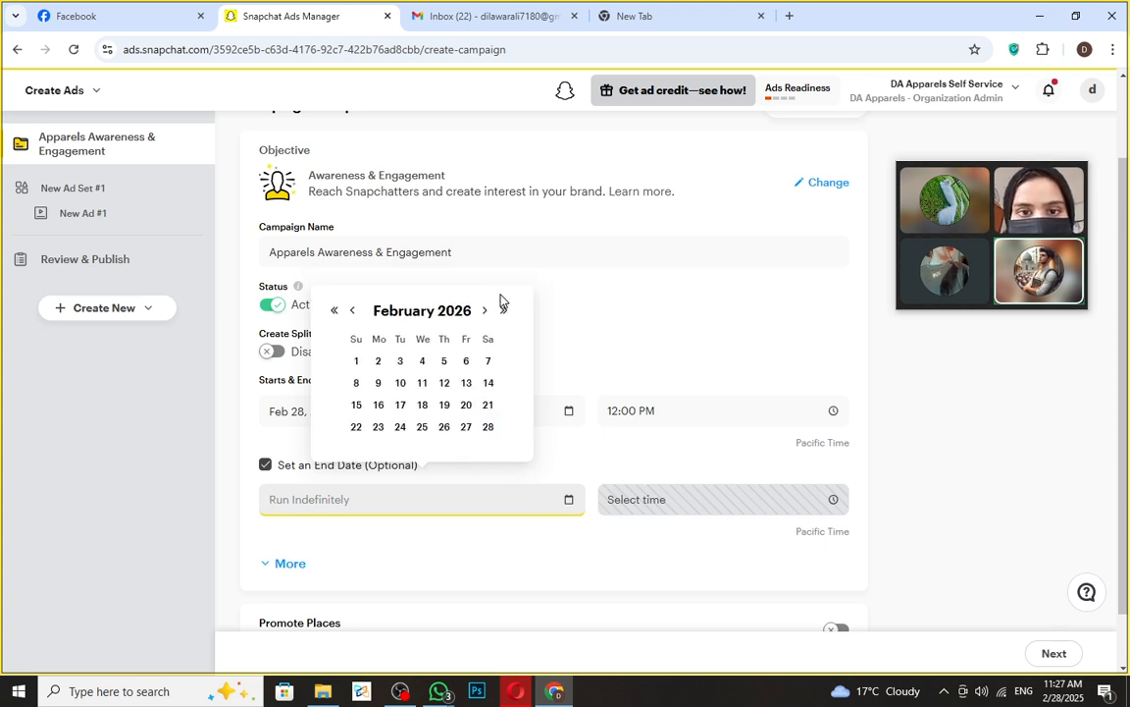
click(379, 361)
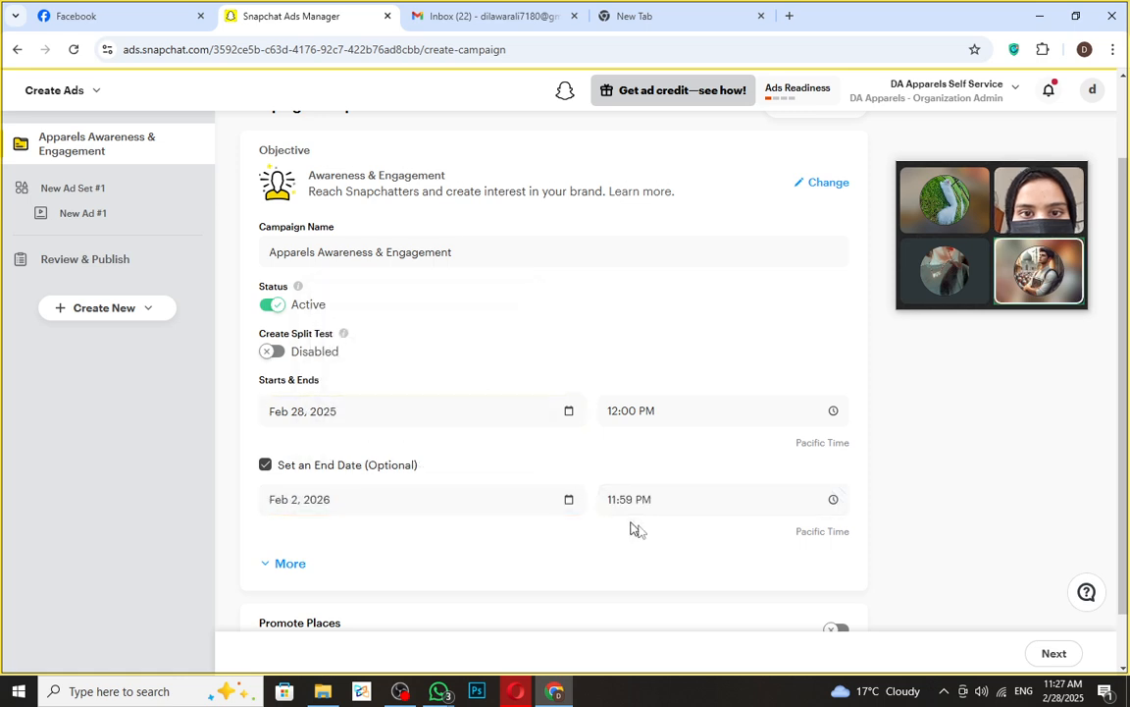
click(792, 500)
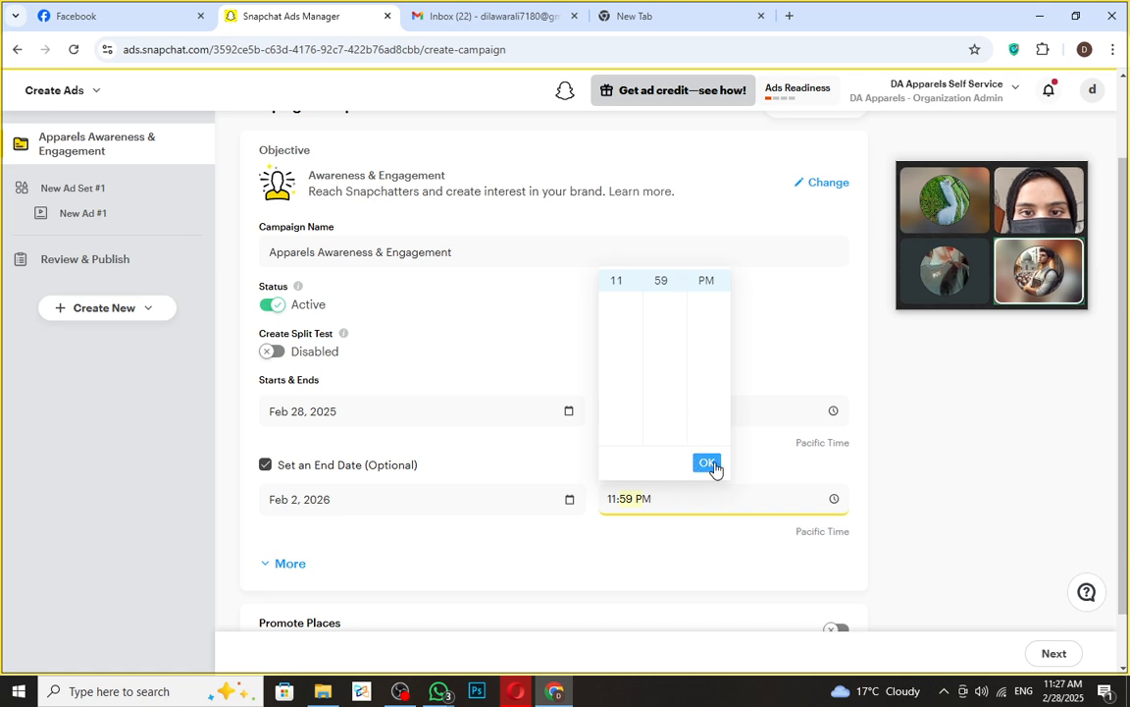
click(707, 463)
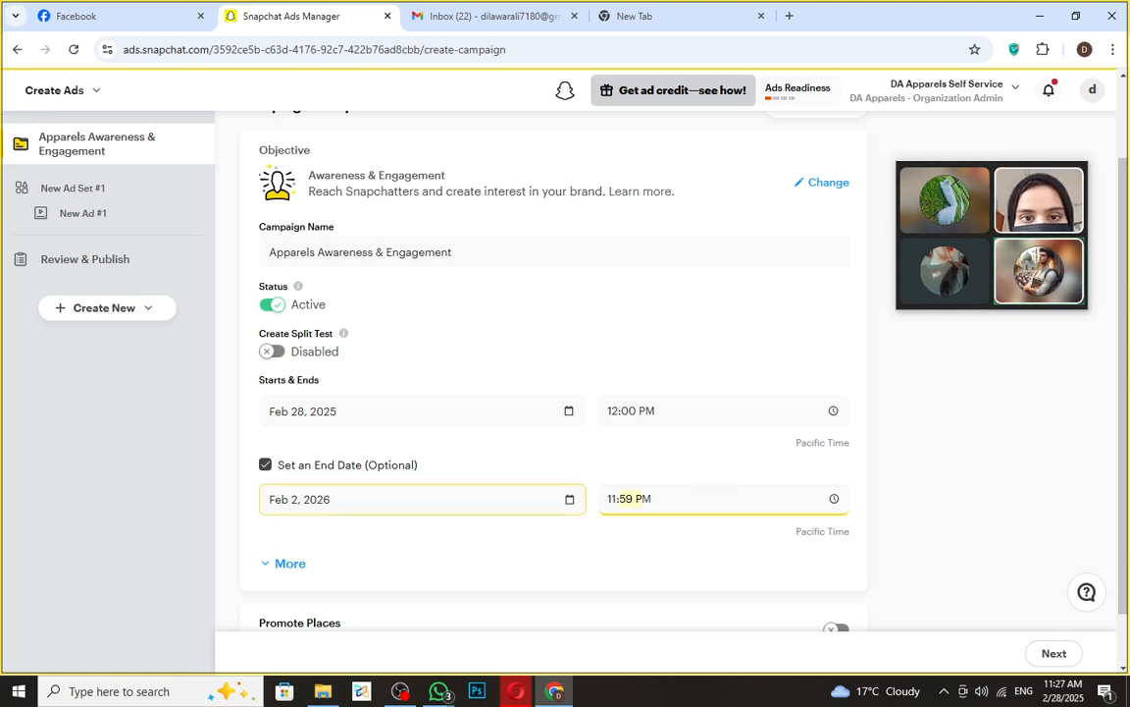
- Correct the end date in the calendar to Mar 3, 2025
click(416, 499)
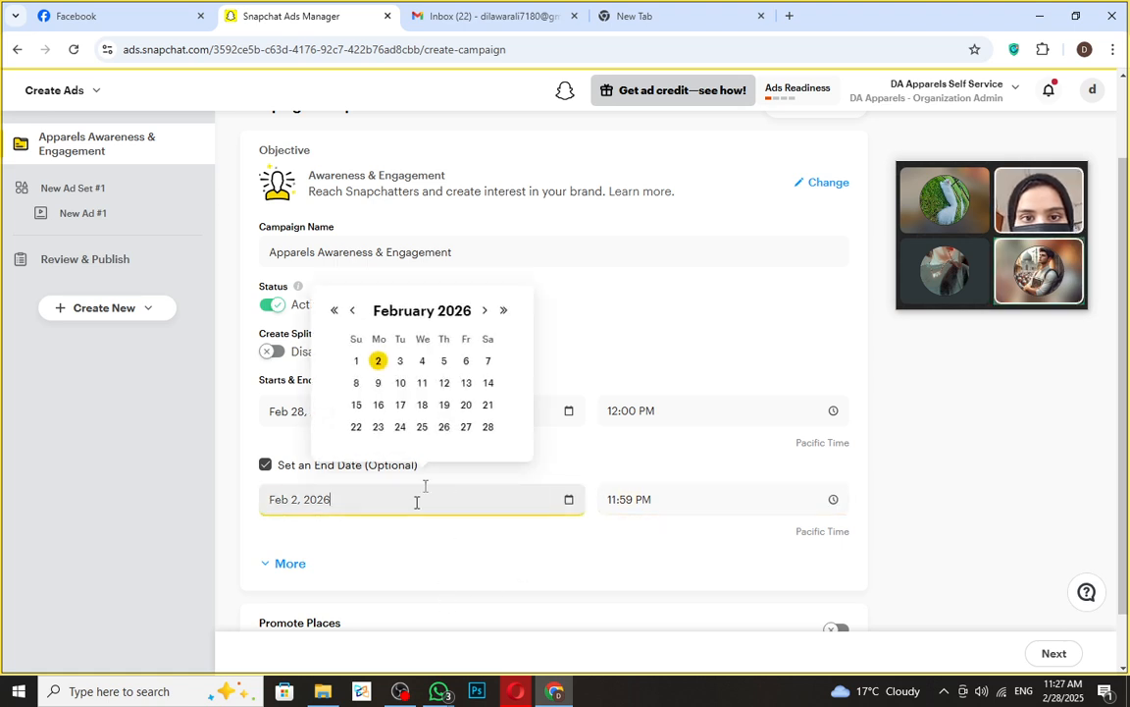
click(334, 312)
click(485, 308)
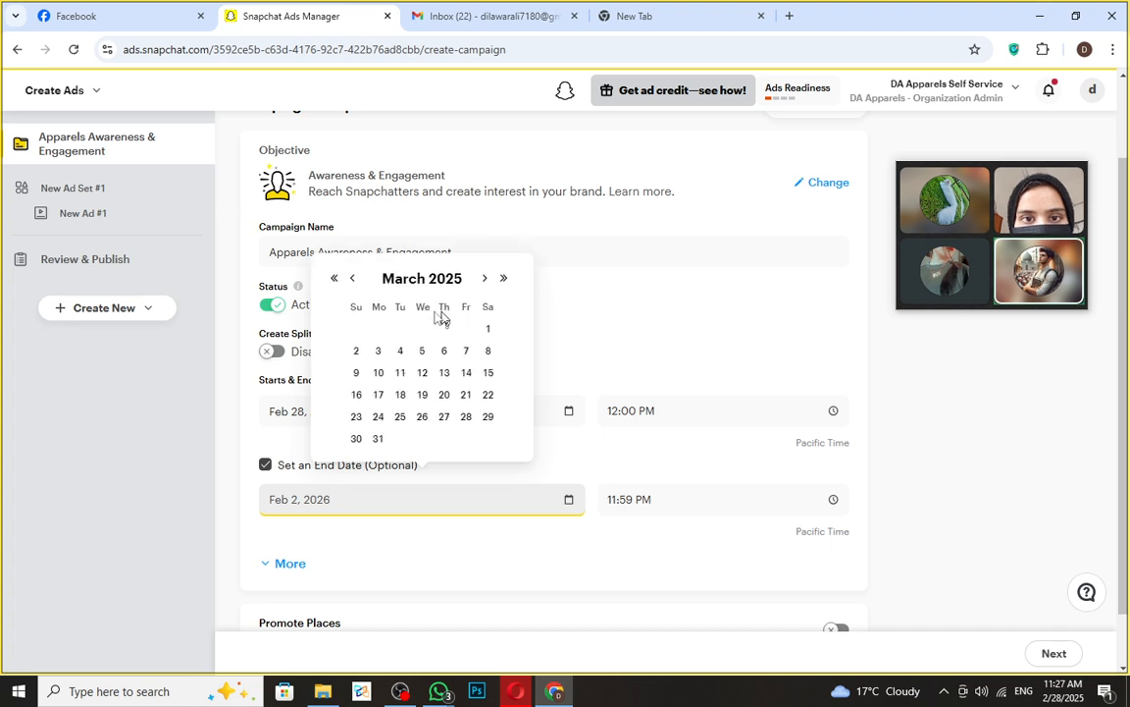
click(378, 351)
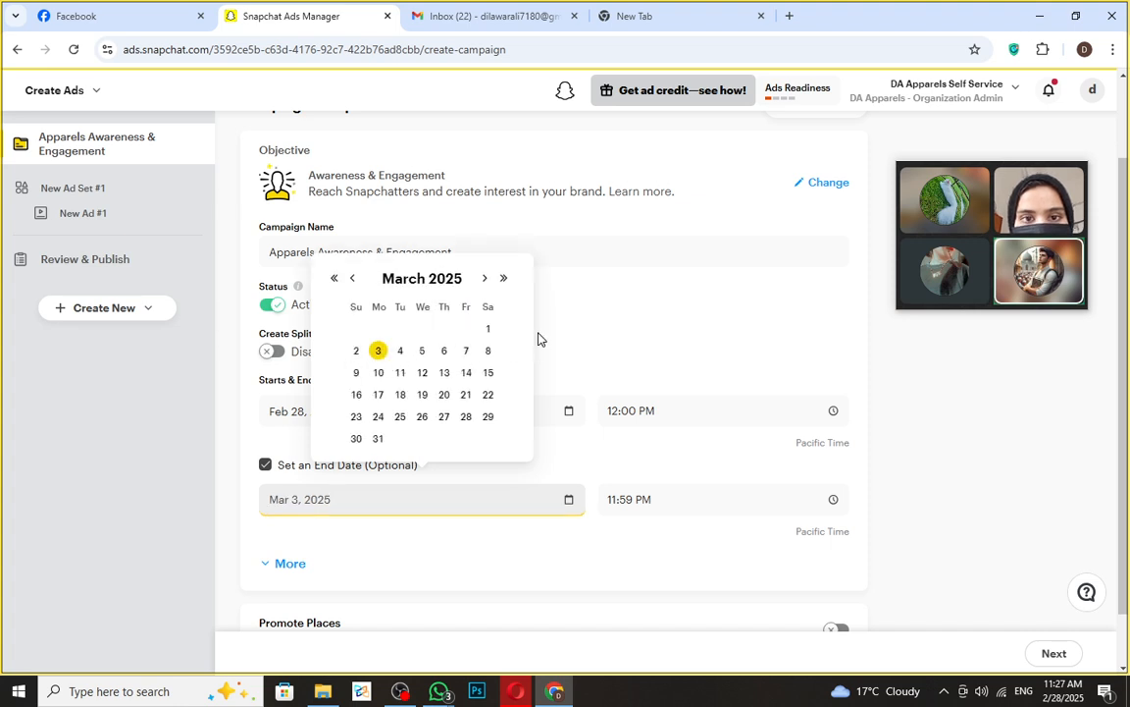
click(538, 338)
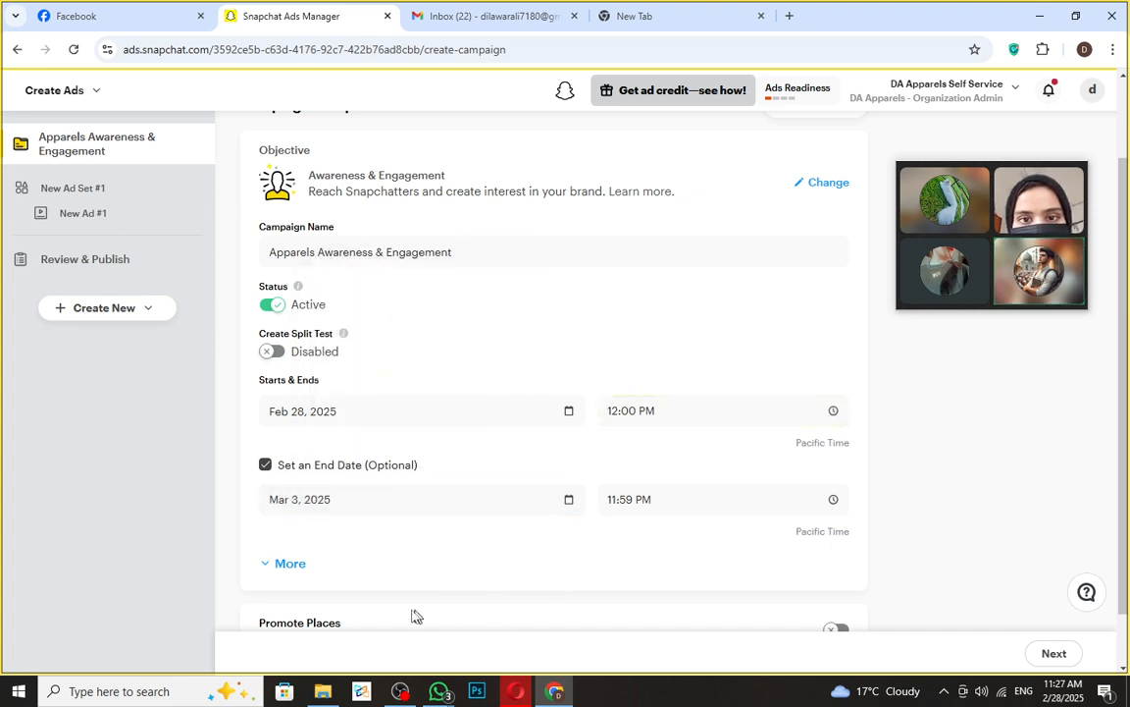
scroll(623, 548, down, 1)
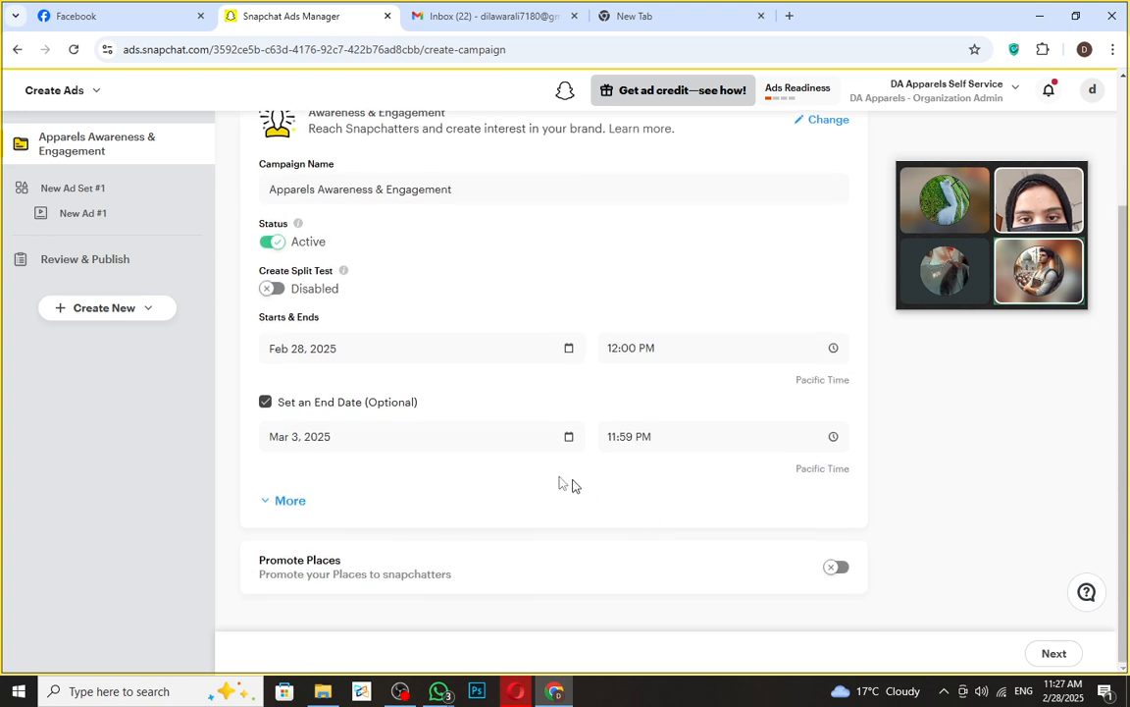
click(282, 503)
scroll(379, 530, down, 2)
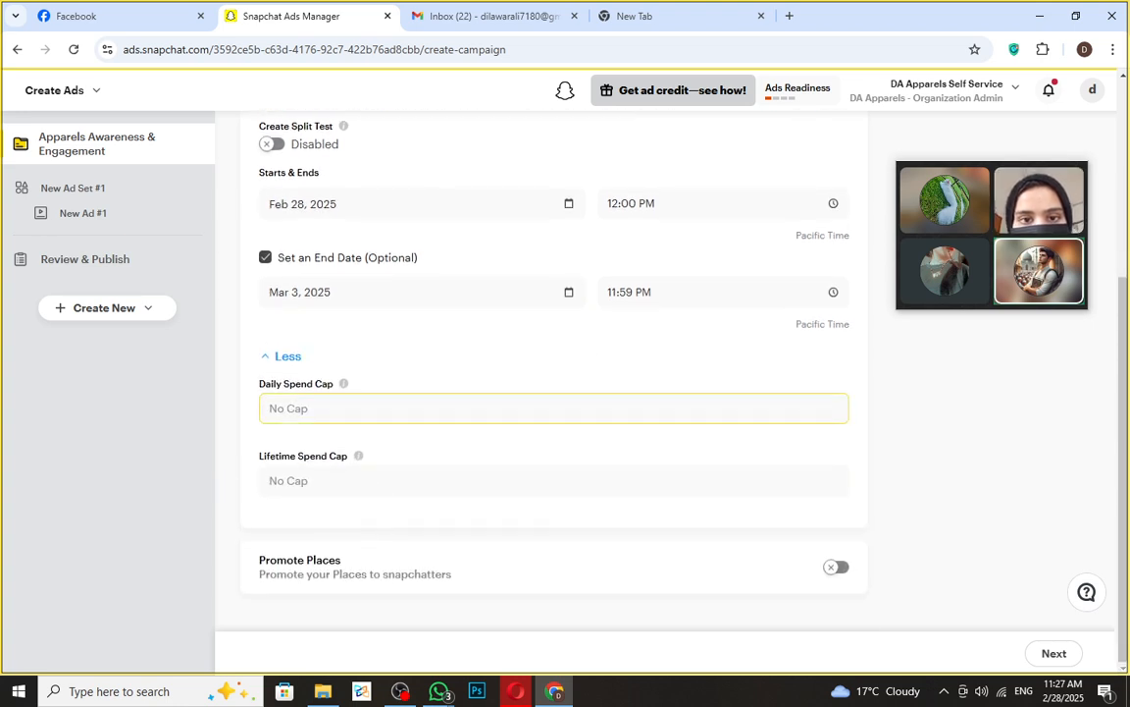
click(325, 408)
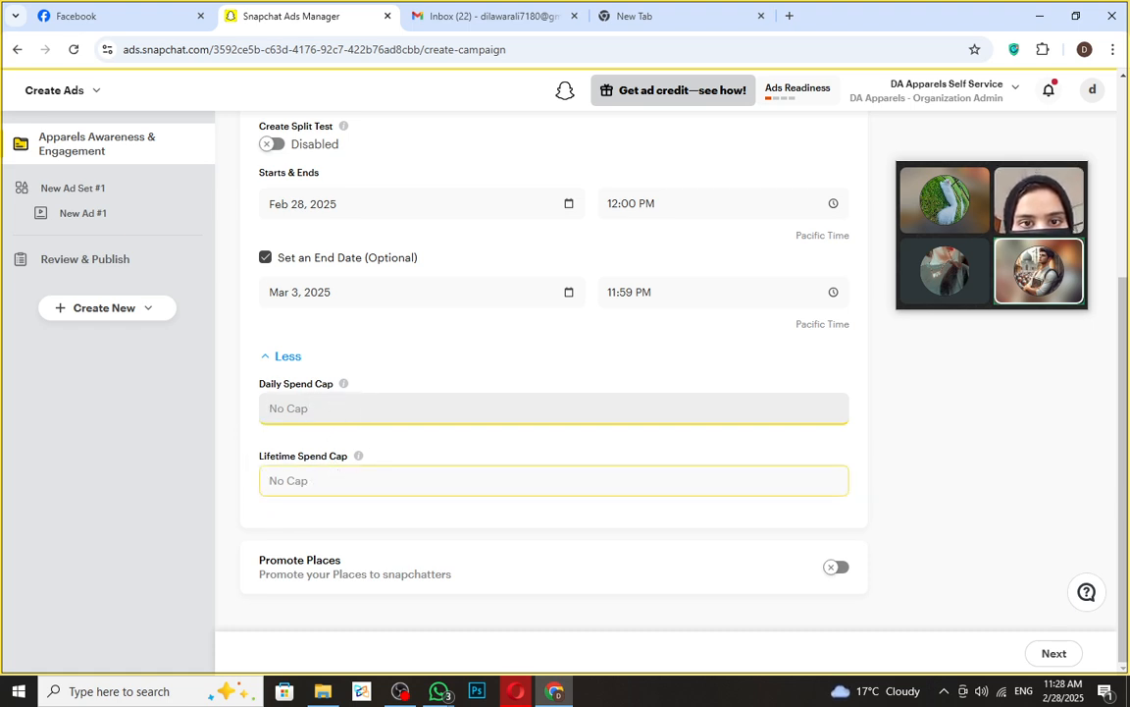
click(353, 480)
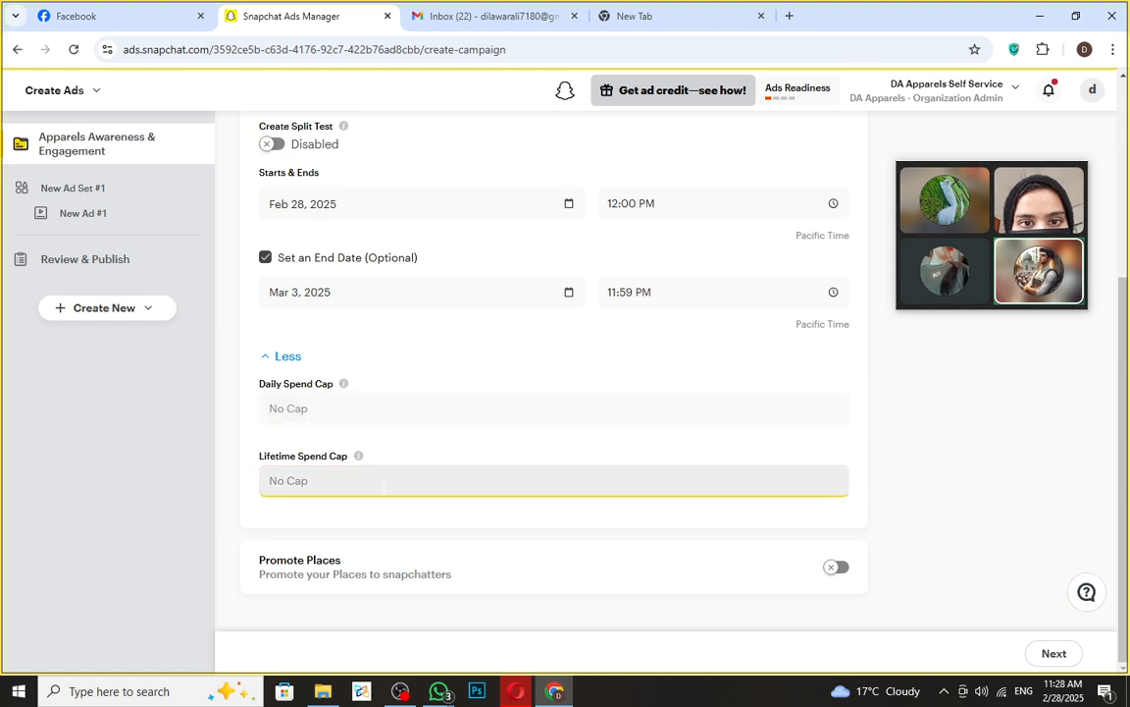
mouse_move(348, 452)
click(335, 411)
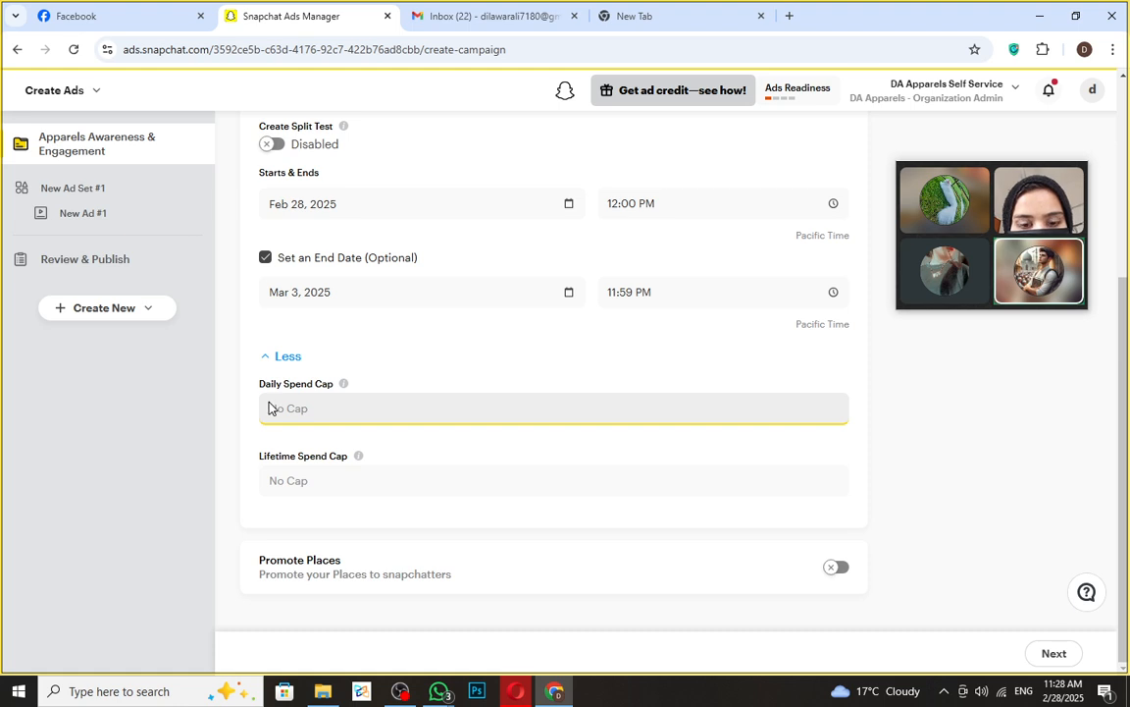
click(366, 483)
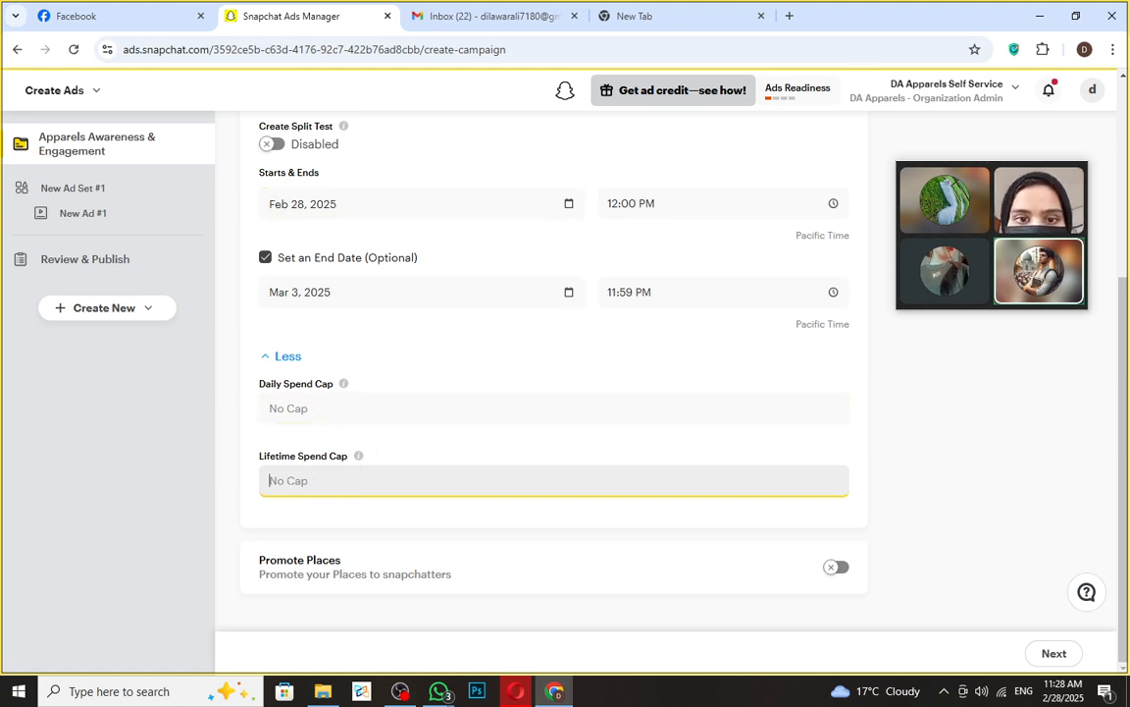
click(257, 485)
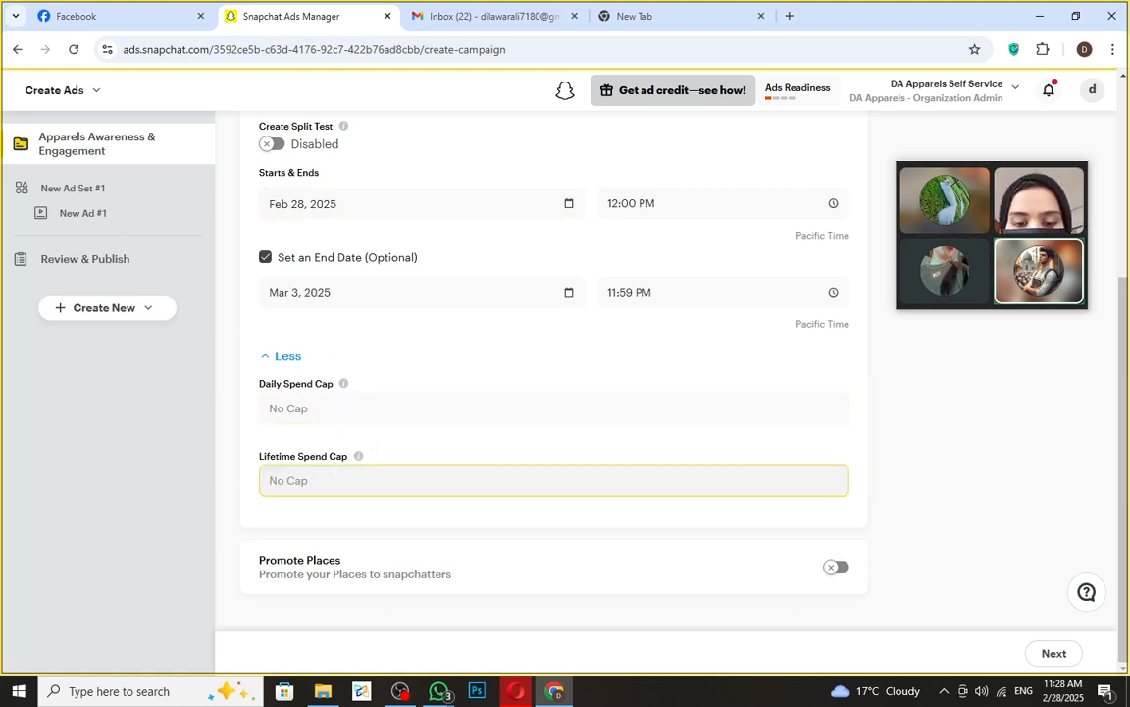
click(324, 409)
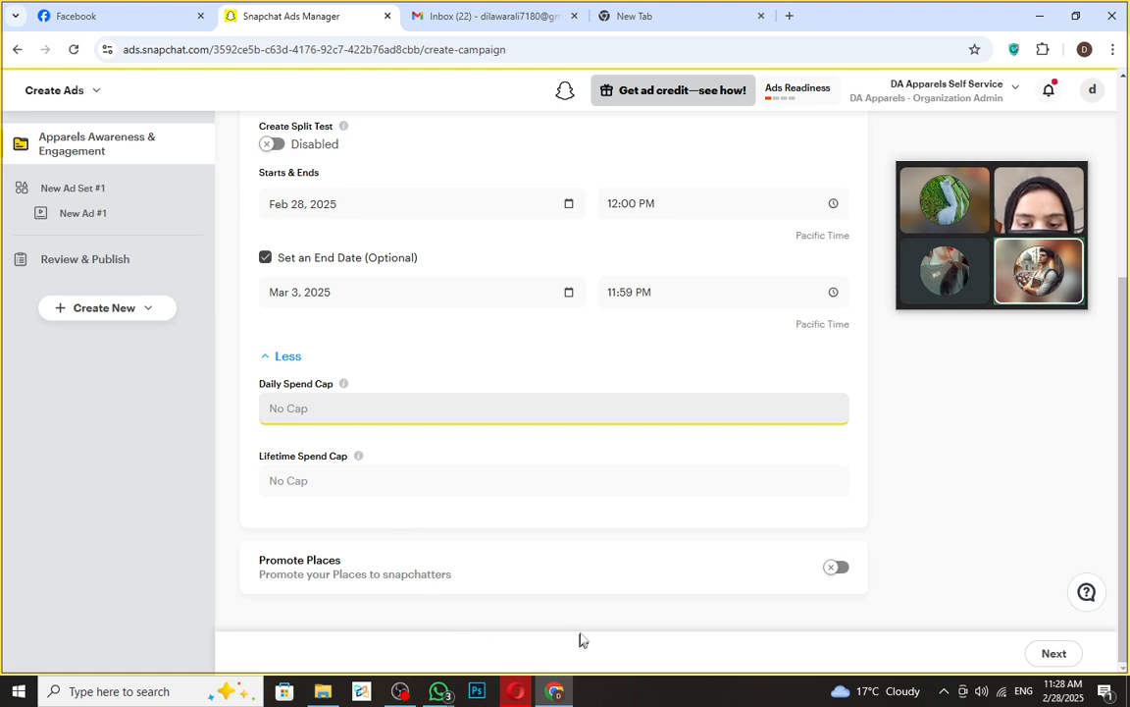
click(679, 480)
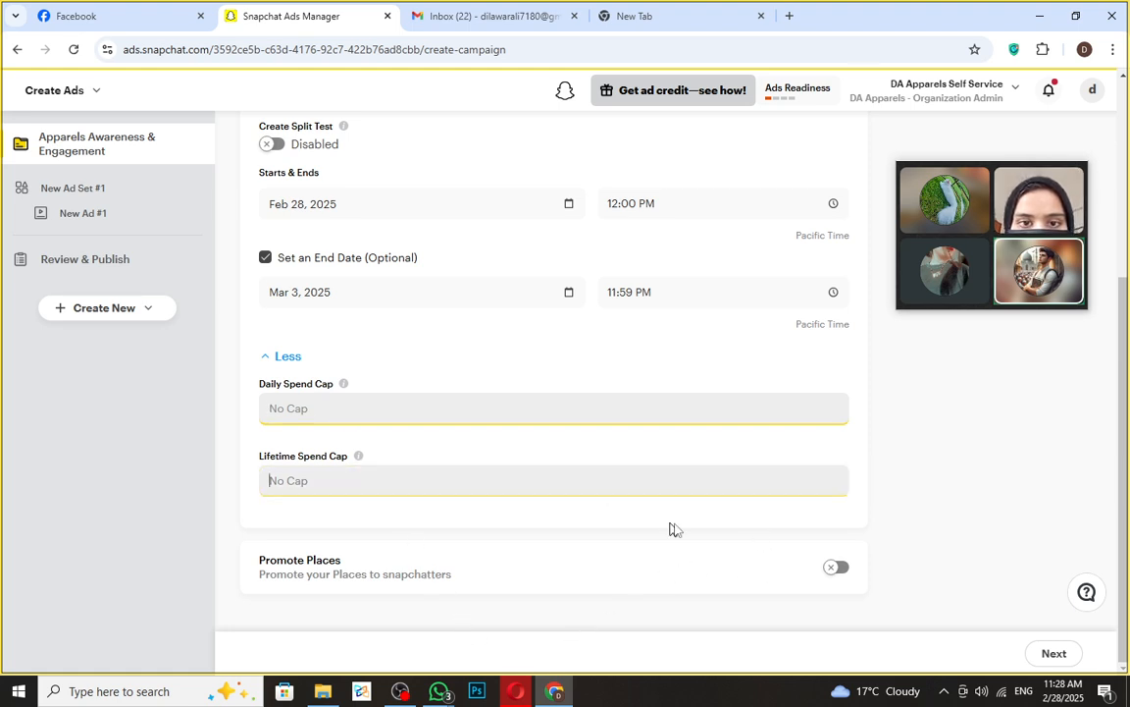
click(703, 534)
click(280, 357)
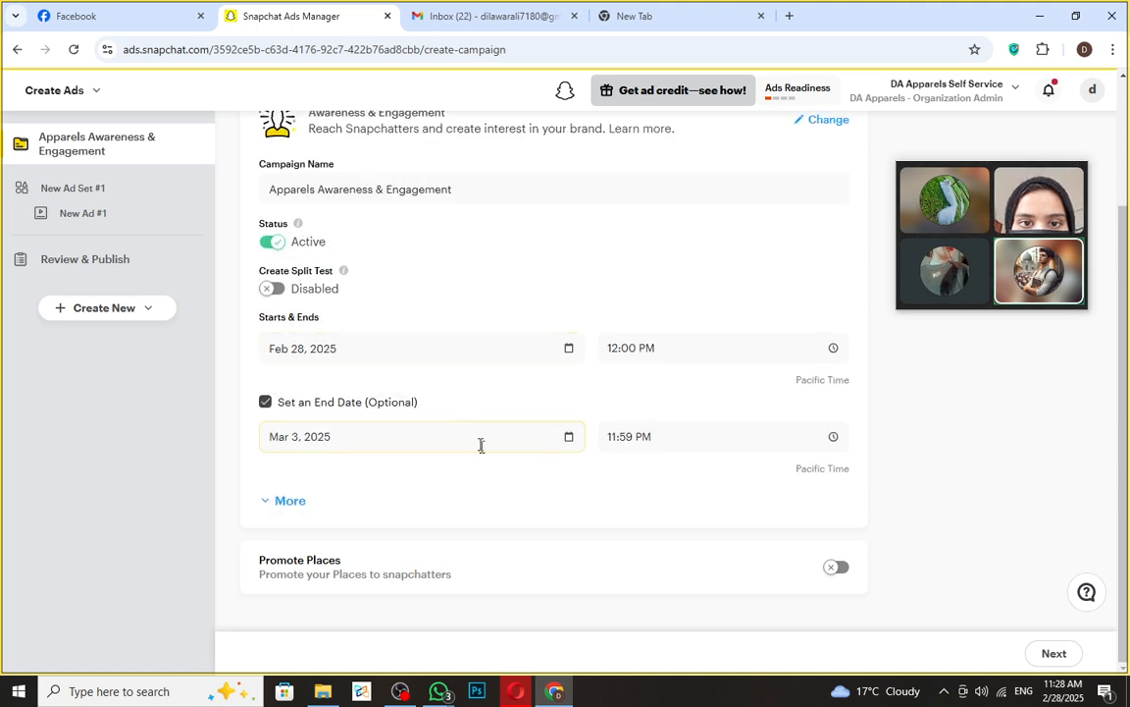
- Save the campaign with Next and continue to the new ad set's details page
click(1054, 655)
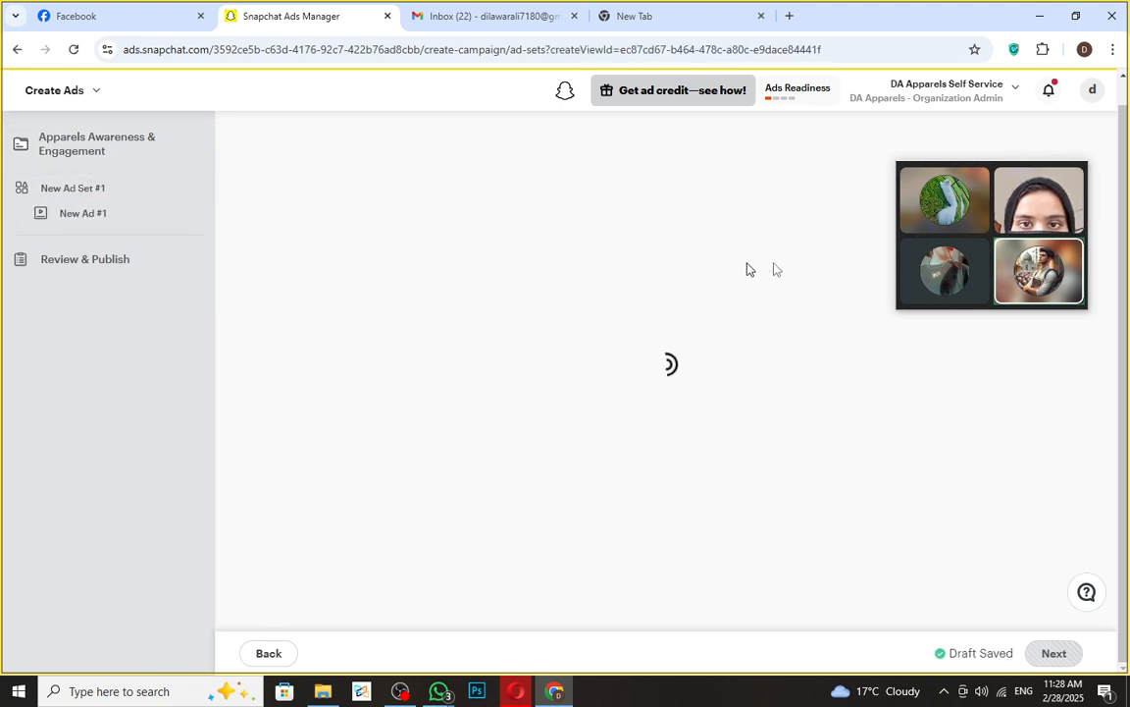
drag(240, 164, 342, 173)
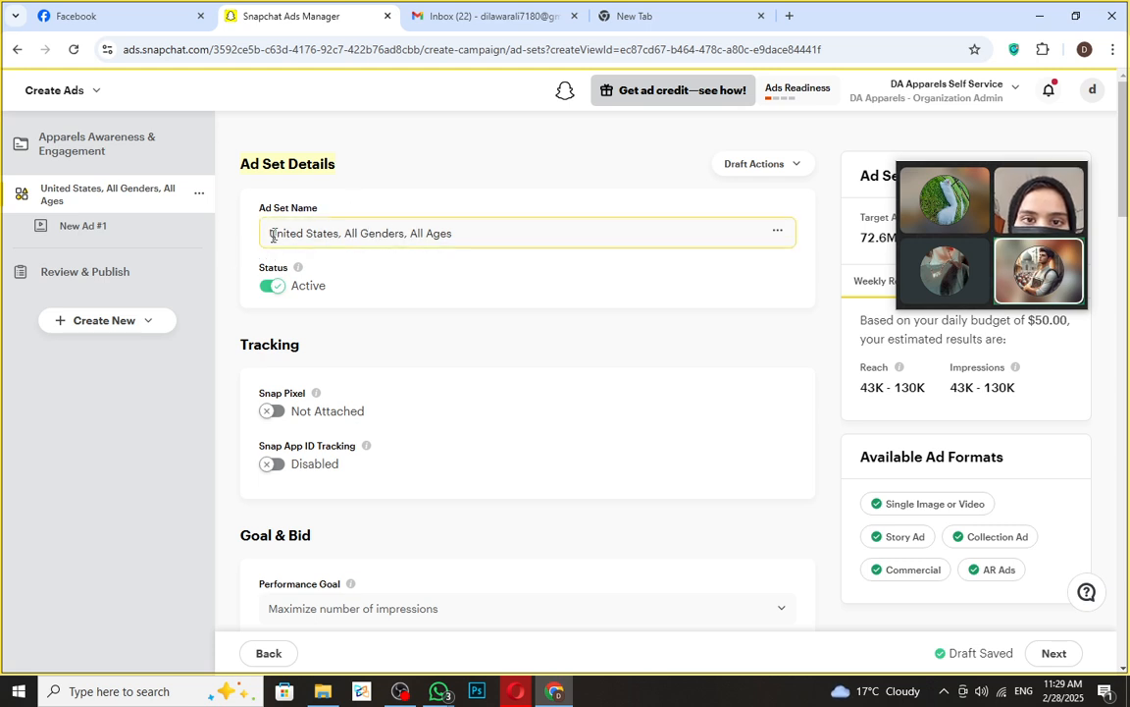
- Replace the default ad set name with 'ad set 1'
drag(277, 233, 423, 234)
drag(345, 233, 468, 249)
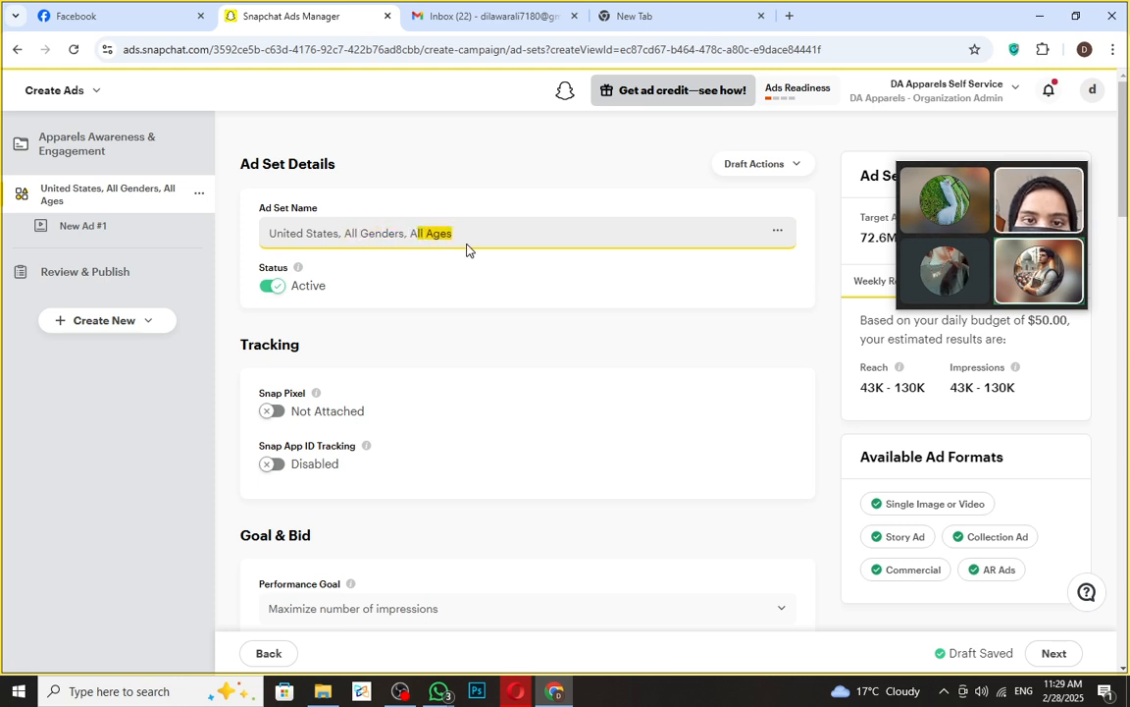
click(778, 233)
drag(453, 233, 119, 227)
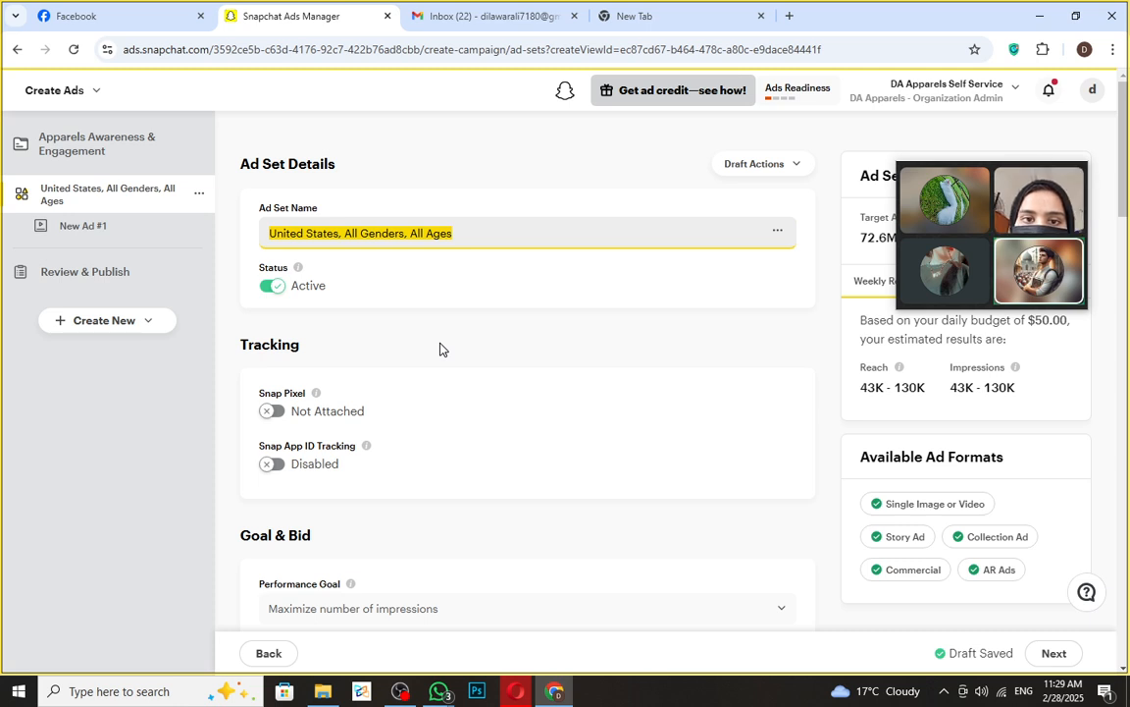
text(ad set 1)
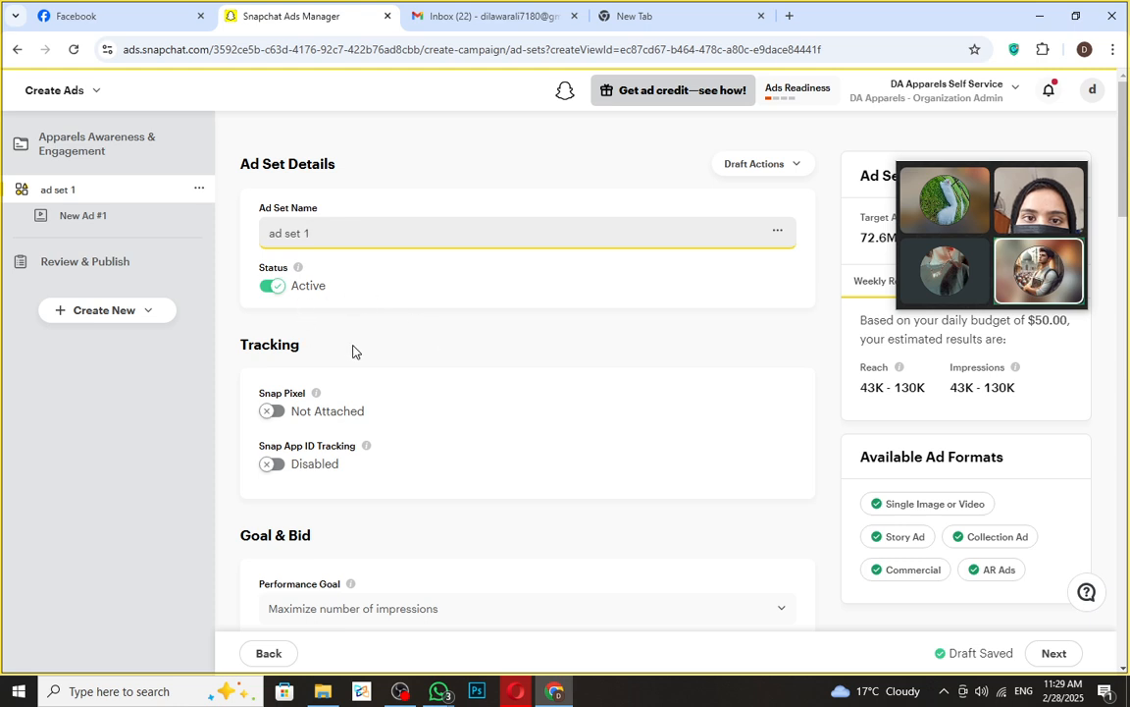
click(373, 394)
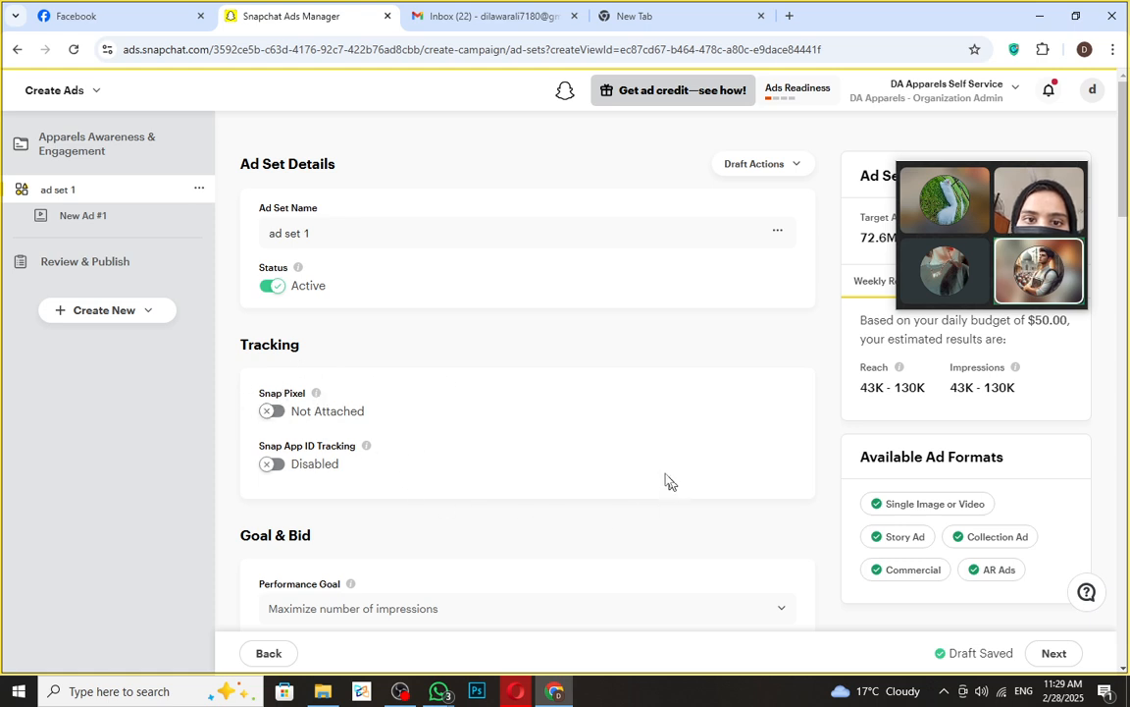
drag(1034, 176, 604, 155)
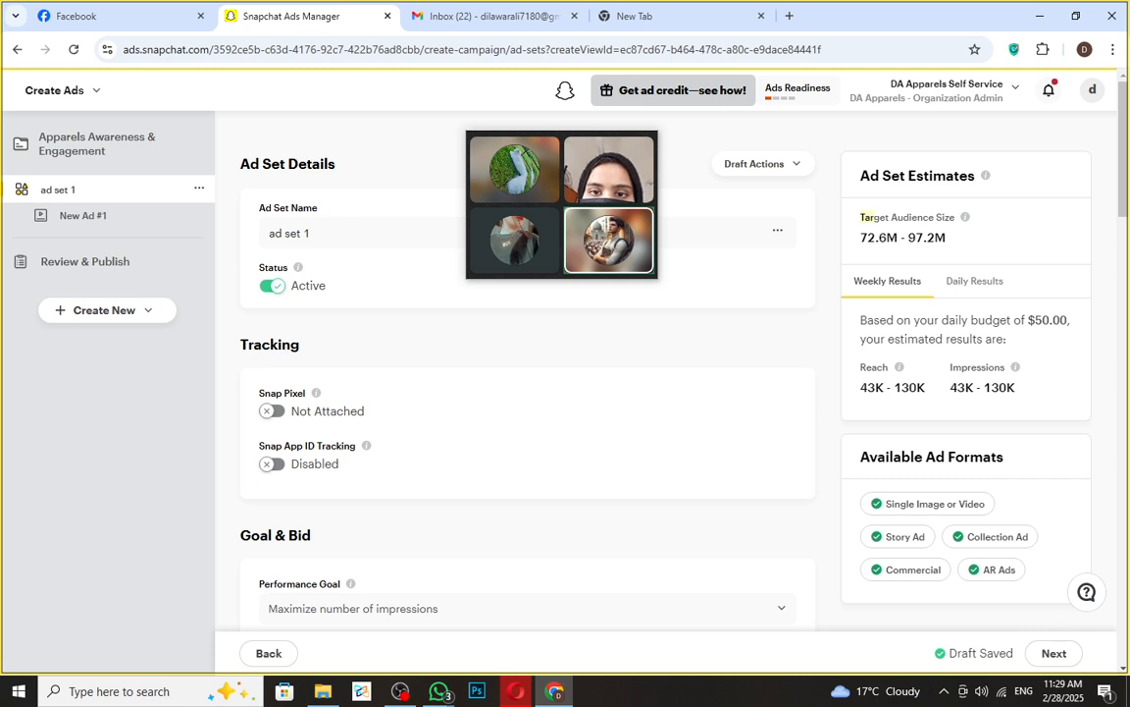
drag(949, 239, 857, 253)
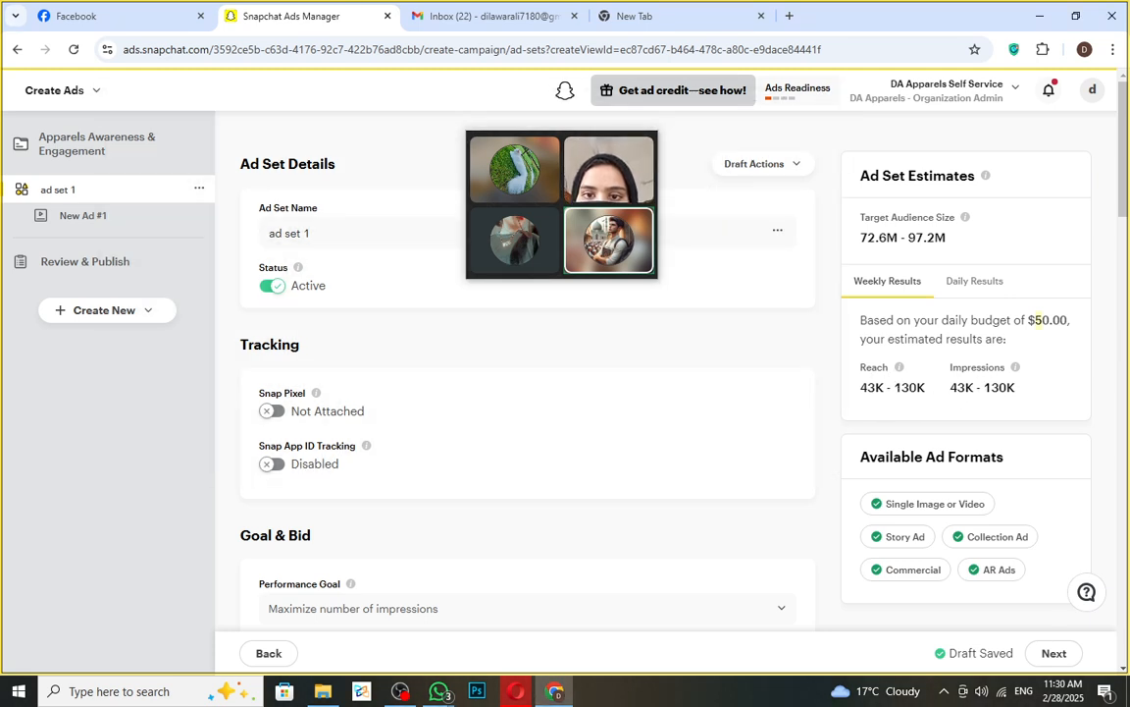
drag(948, 388, 1019, 394)
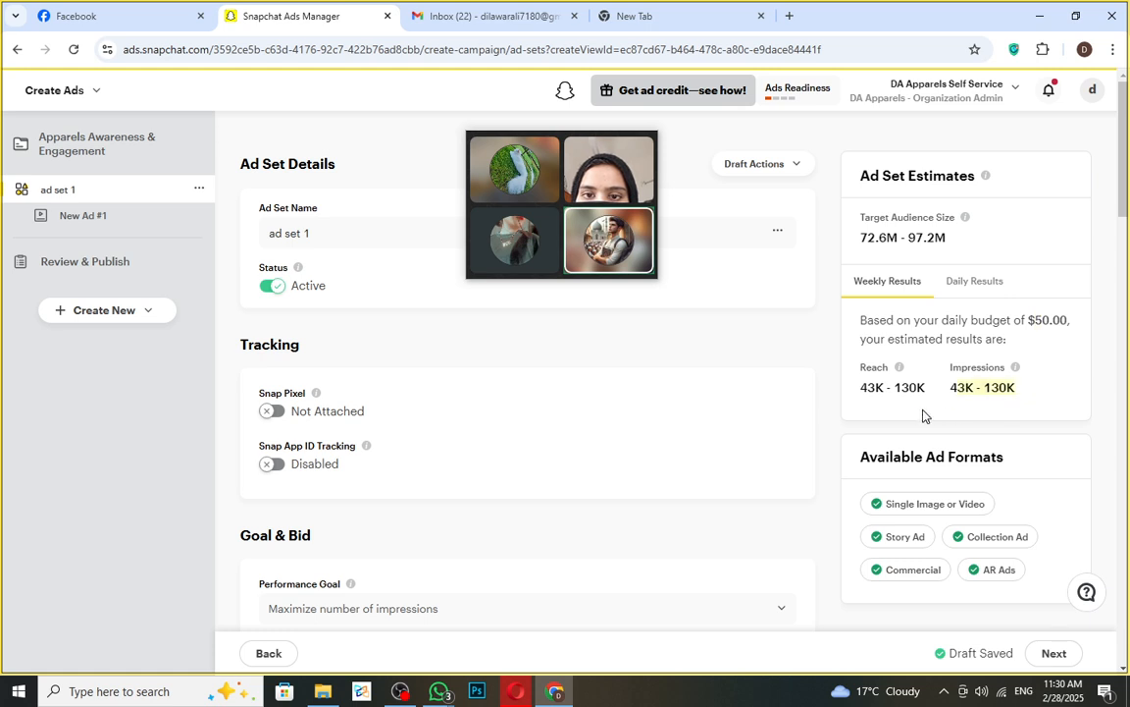
scroll(921, 416, down, 2)
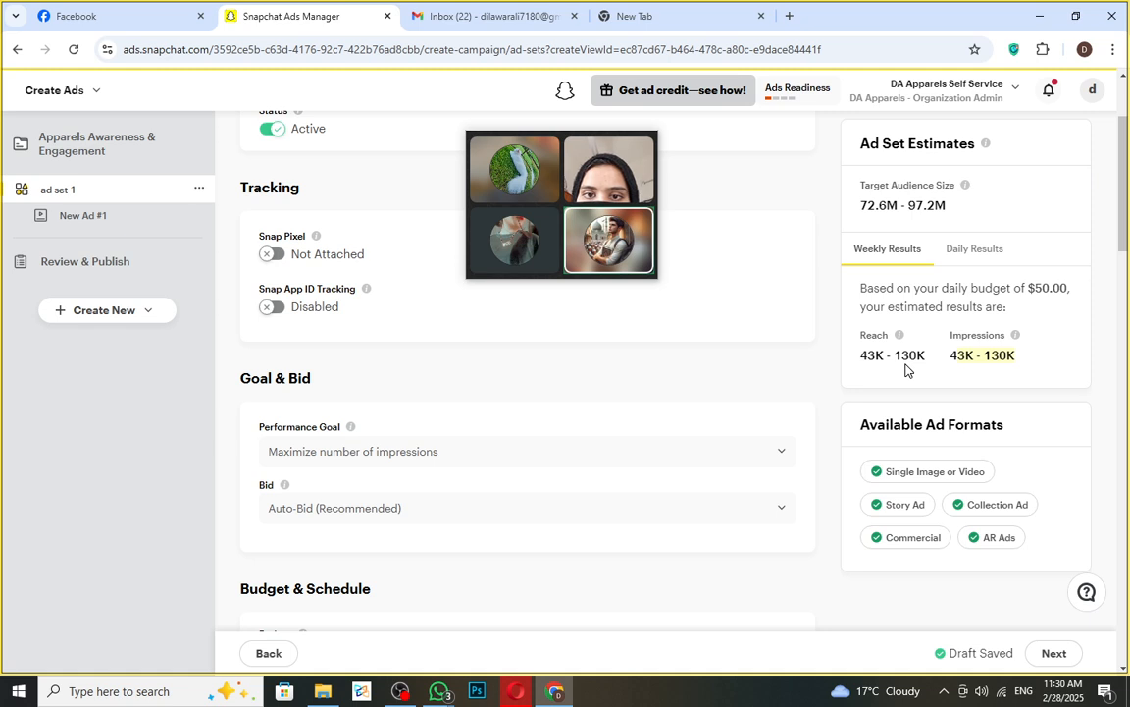
mouse_move(566, 141)
drag(566, 140, 804, 139)
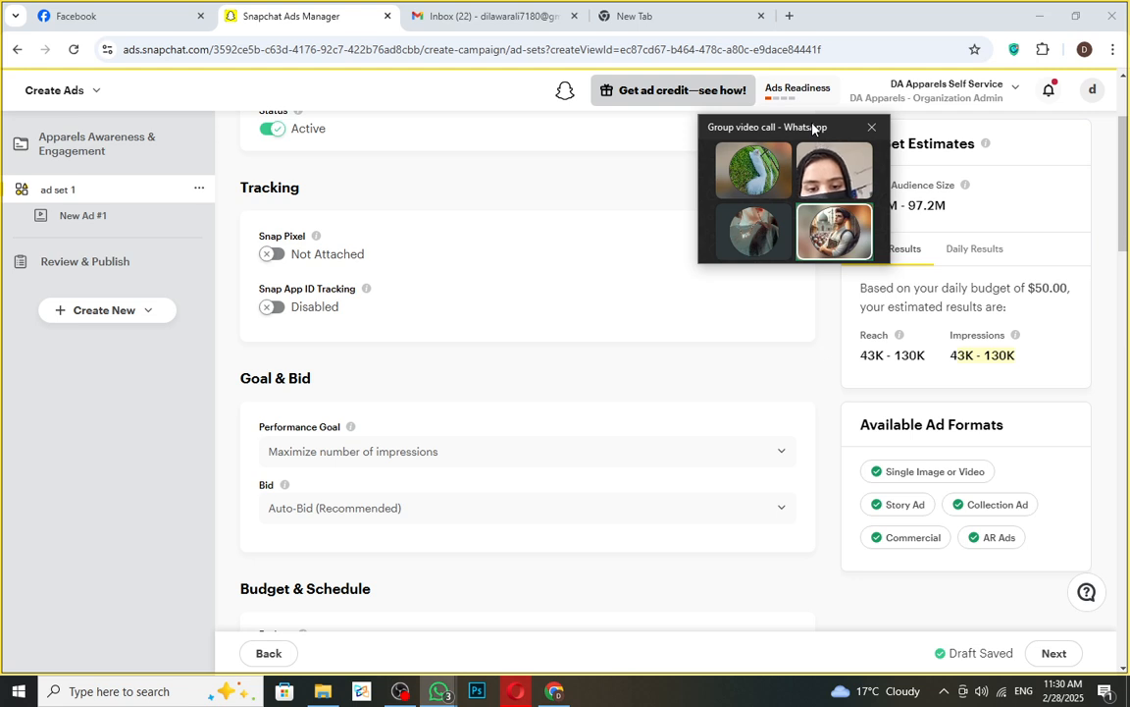
drag(812, 127, 936, 97)
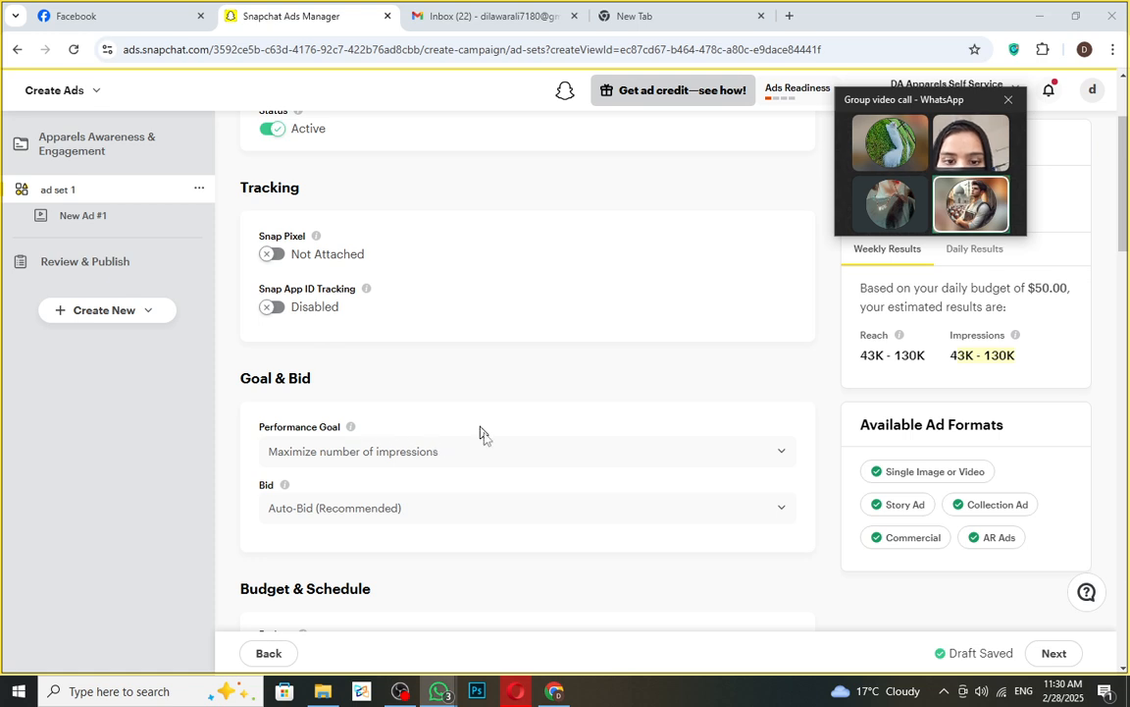
scroll(441, 414, down, 1)
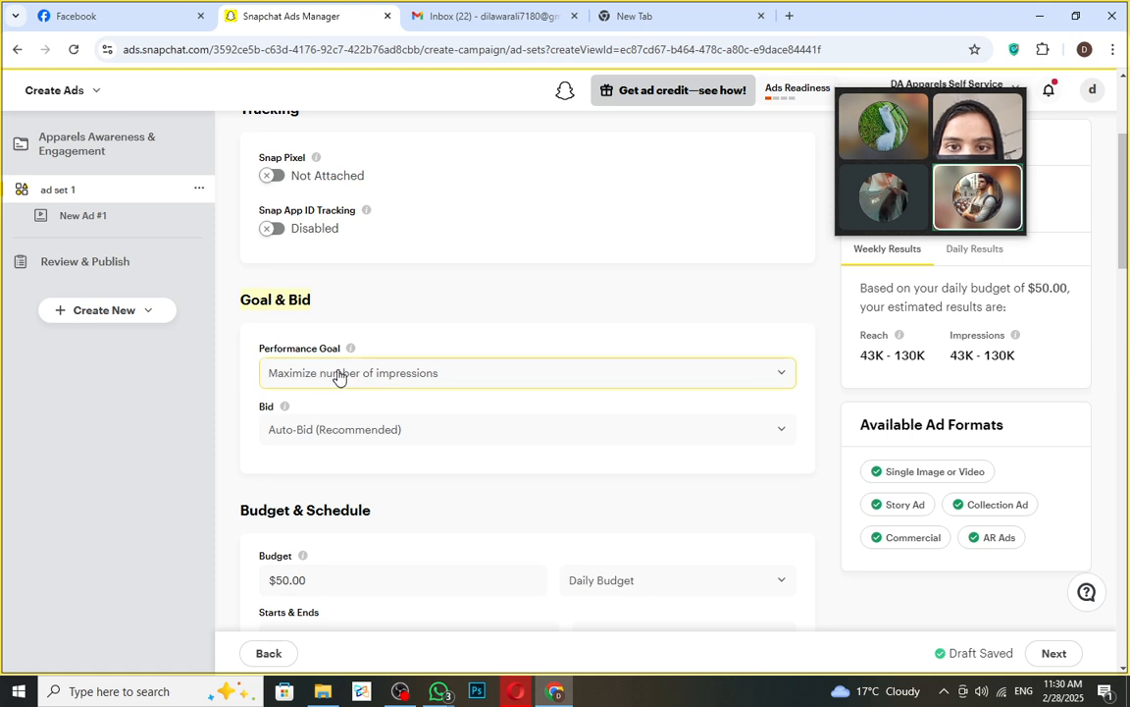
- Select 'Maximize number of impressions' as the performance goal and close the goal list
click(422, 376)
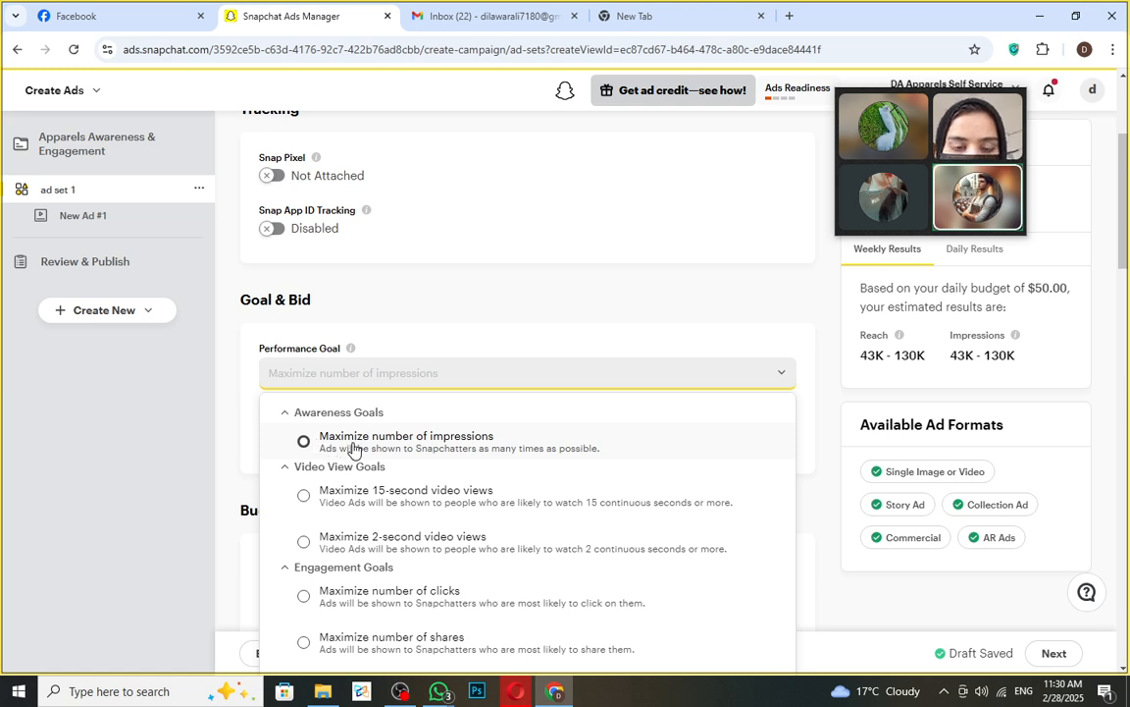
click(353, 445)
scroll(469, 535, down, 1)
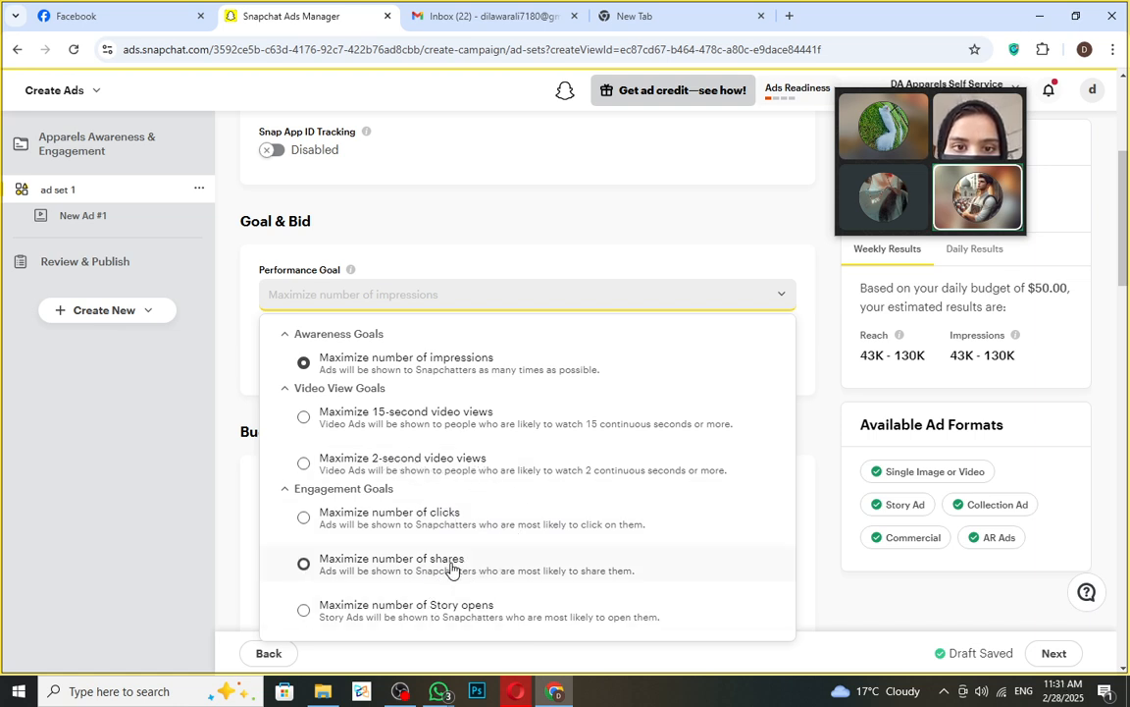
scroll(471, 608, down, 1)
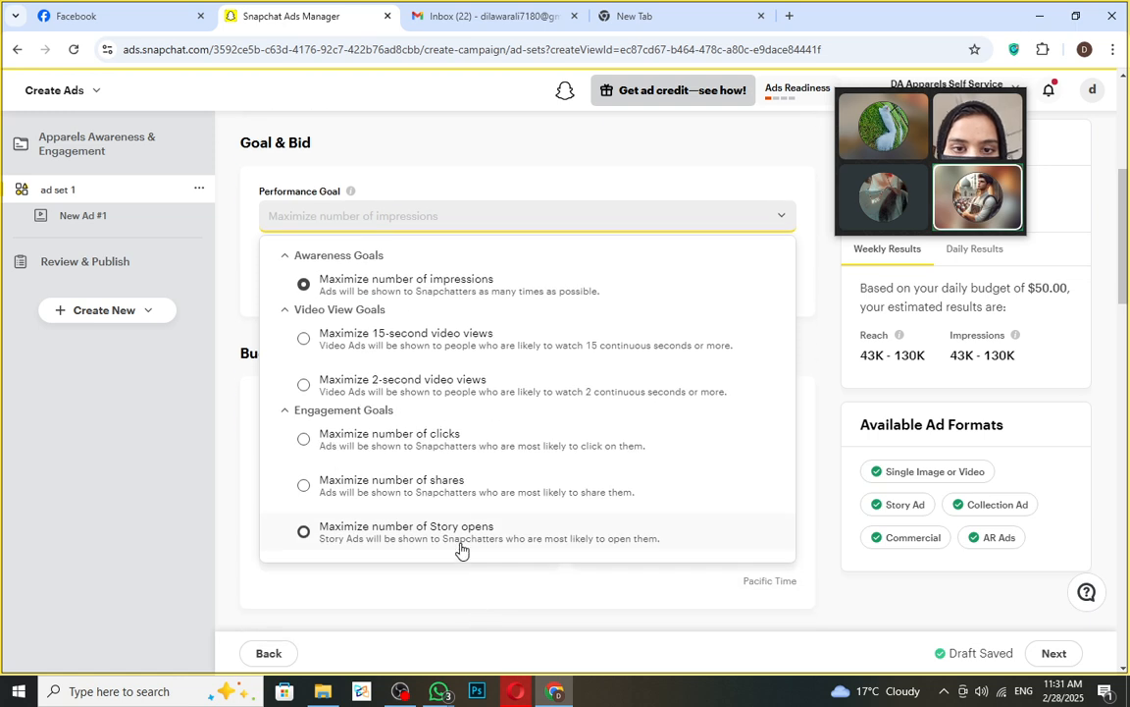
click(304, 293)
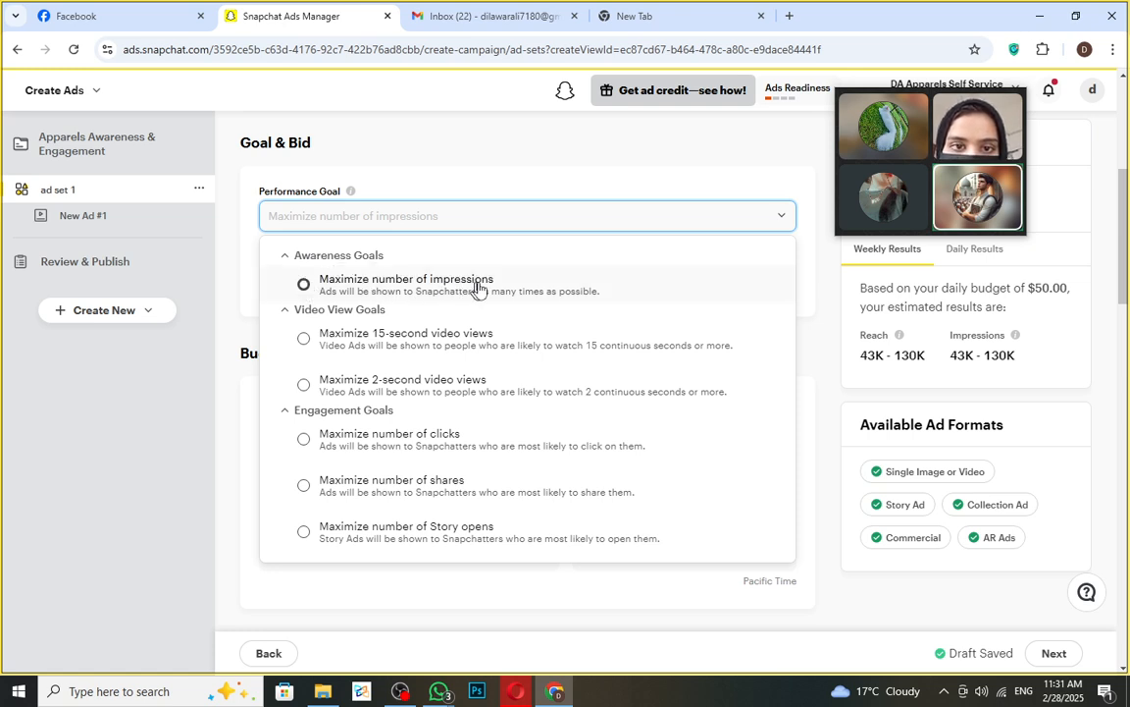
click(614, 184)
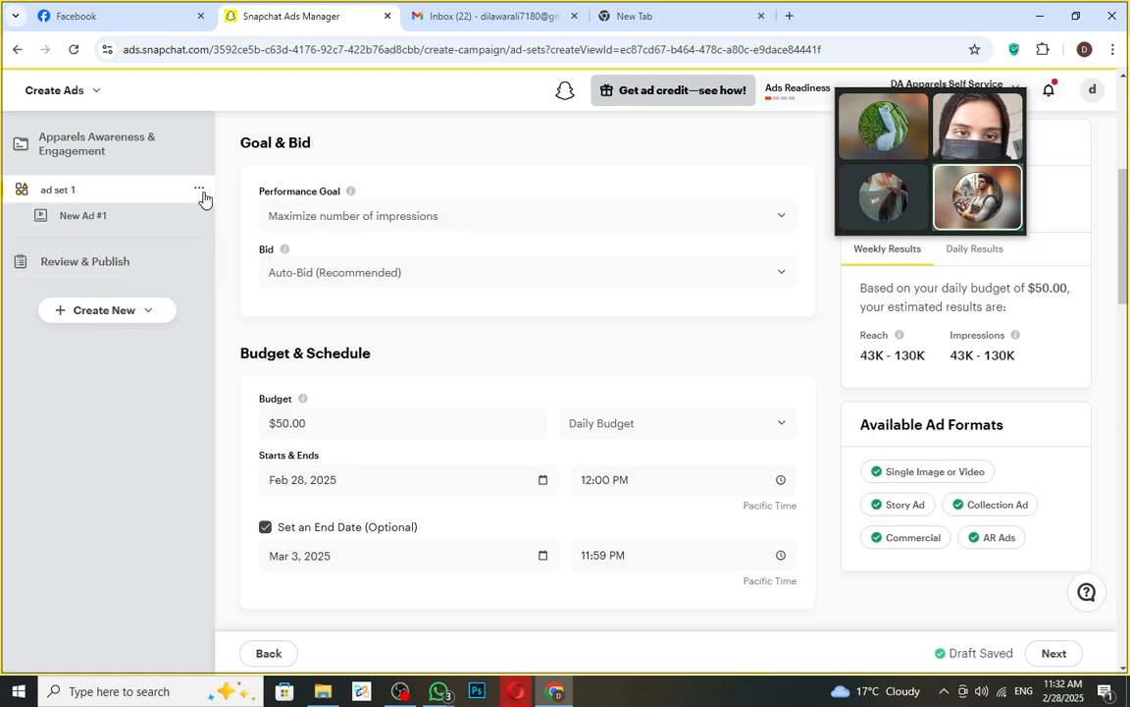
- Switch the Bid dropdown from Auto-Bid to Max Bid
scroll(358, 461, down, 3)
scroll(348, 408, up, 3)
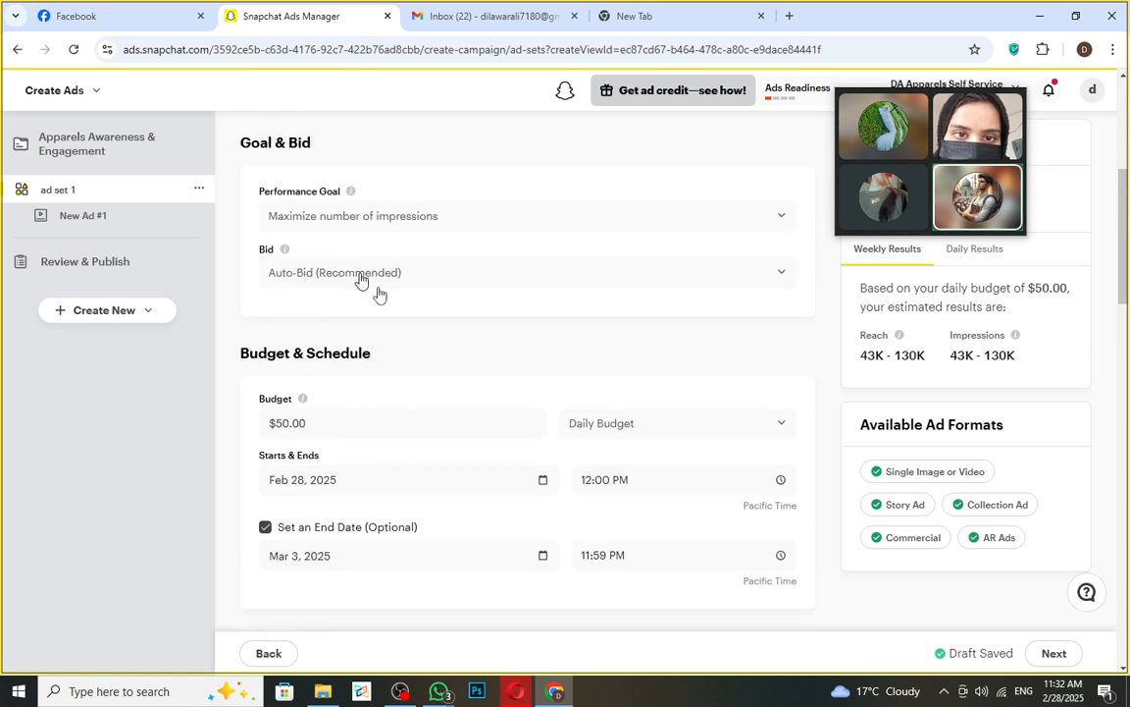
click(738, 279)
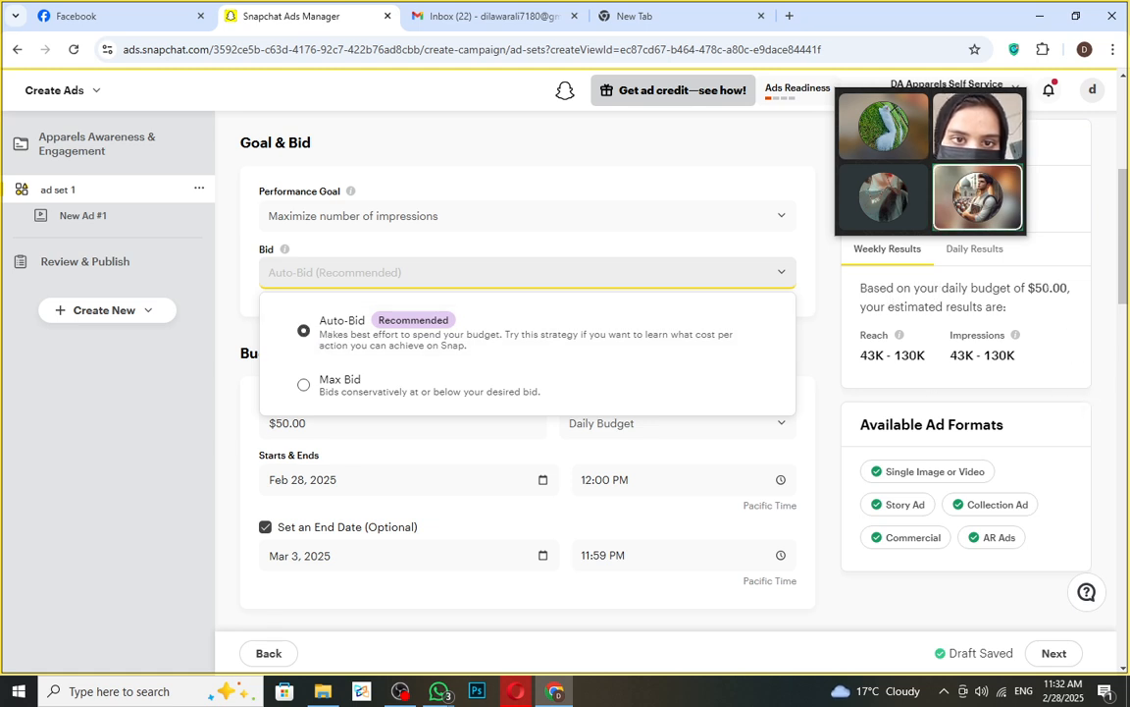
drag(1035, 289, 1053, 289)
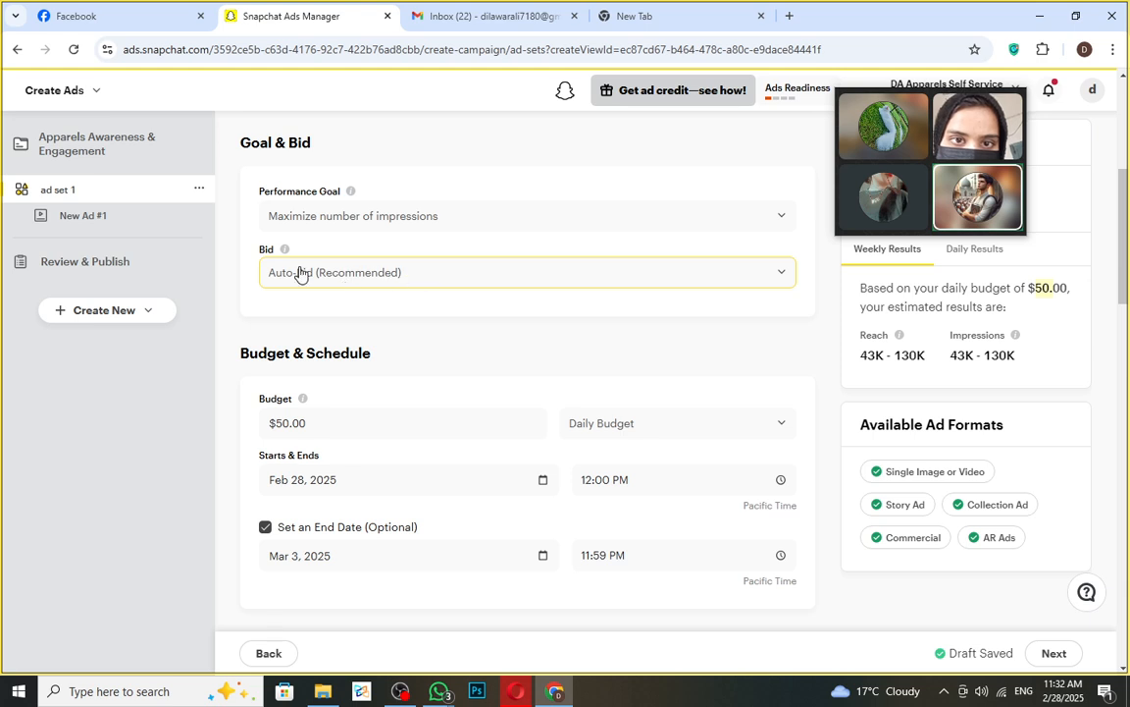
click(780, 277)
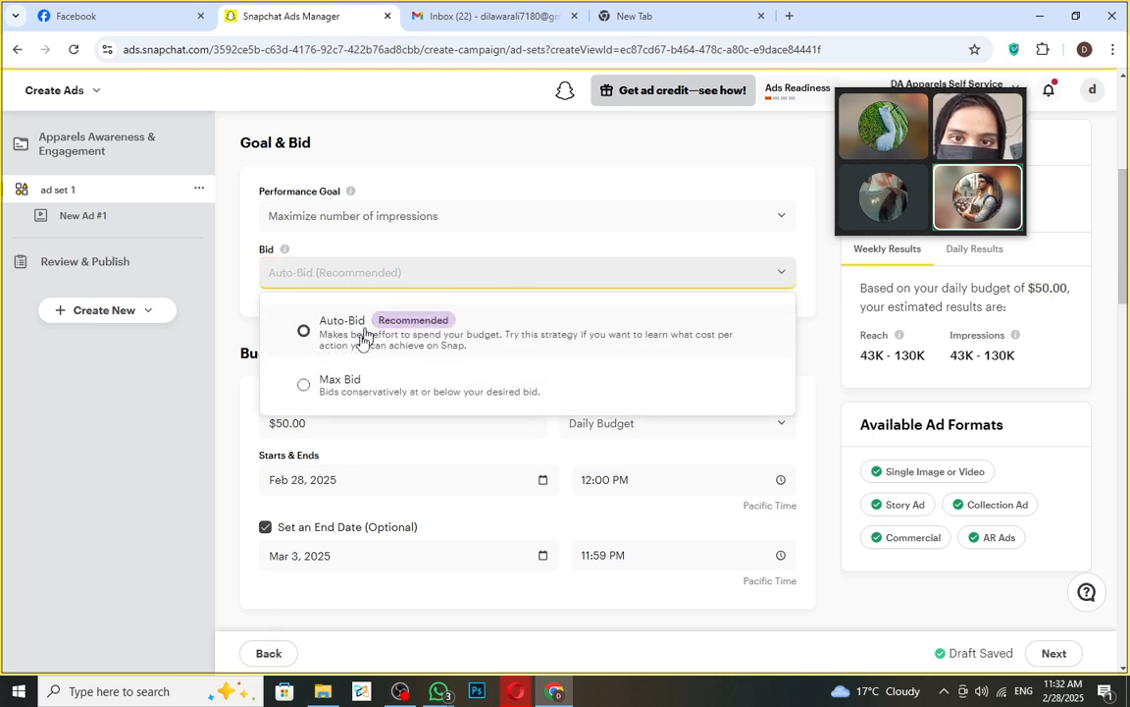
click(304, 388)
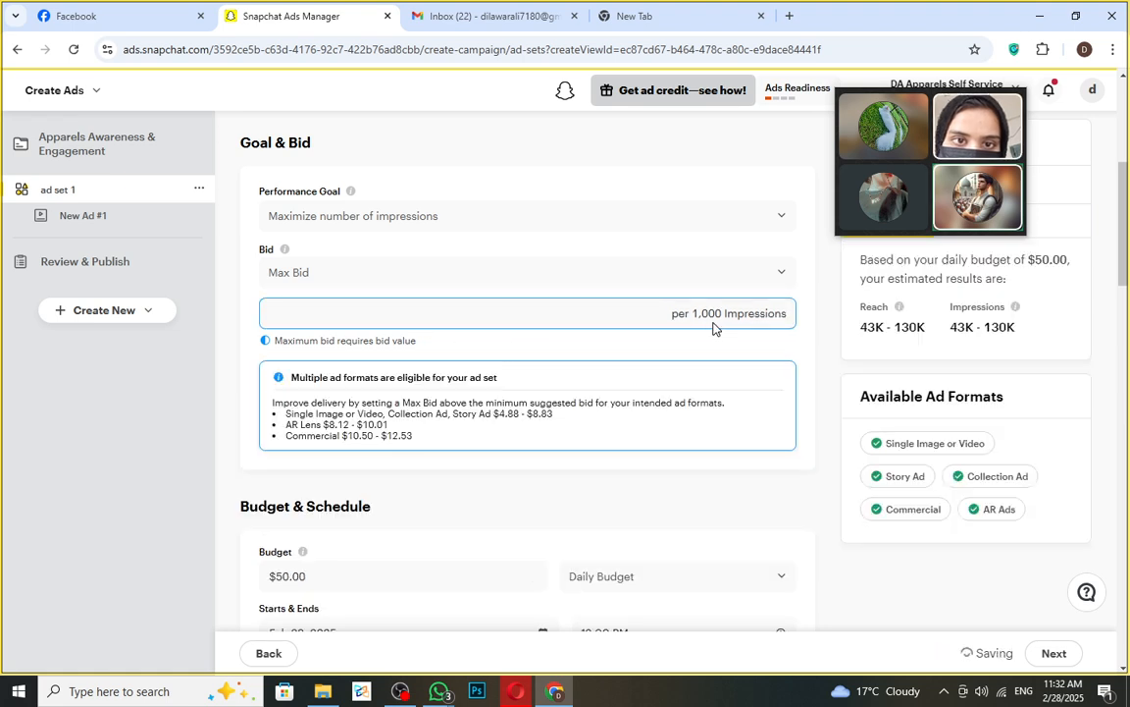
- Enter an initial maximum bid amount in the Max Bid field
click(332, 323)
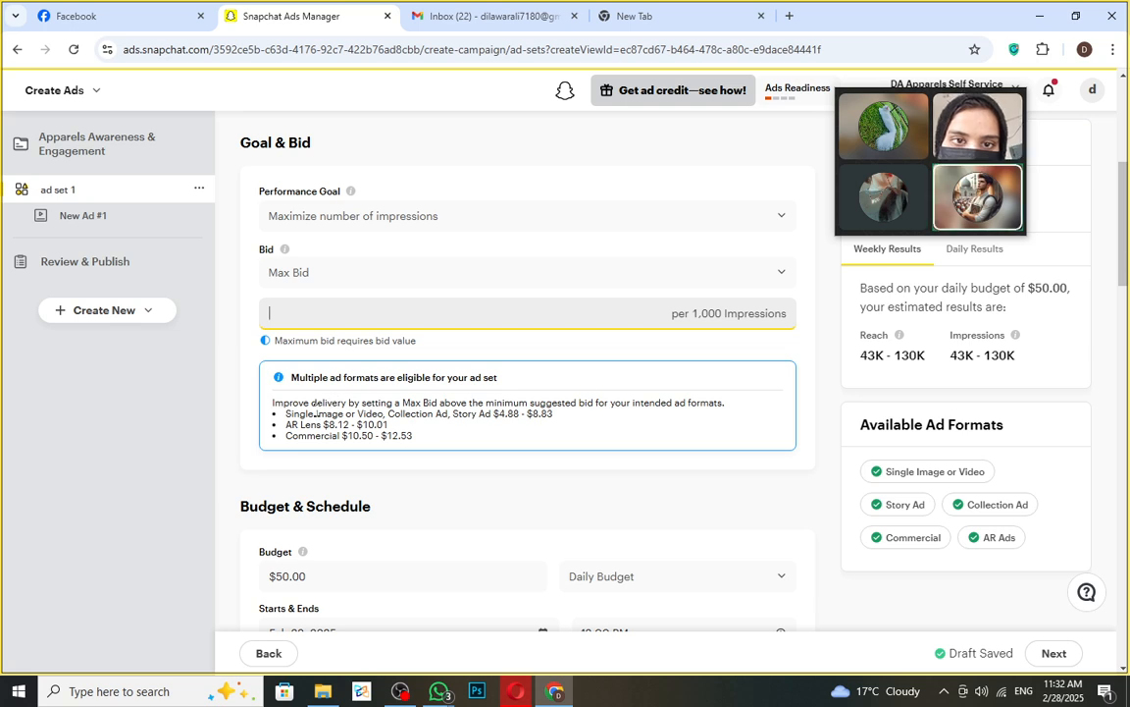
drag(286, 413, 450, 425)
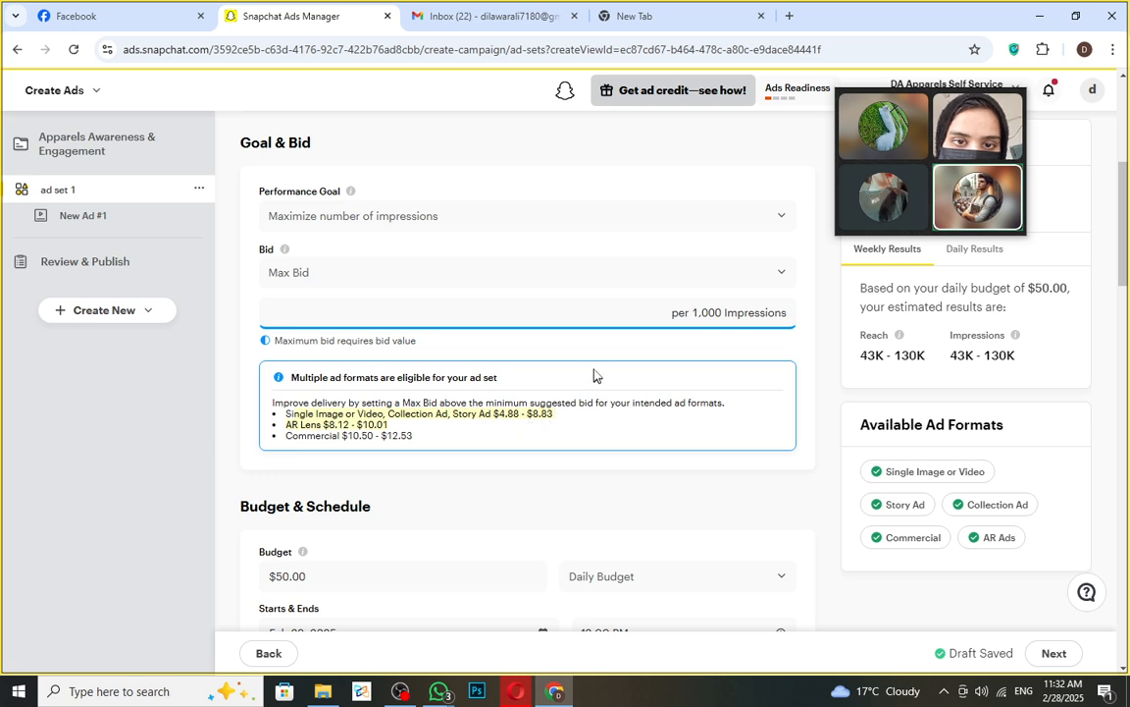
click(455, 323)
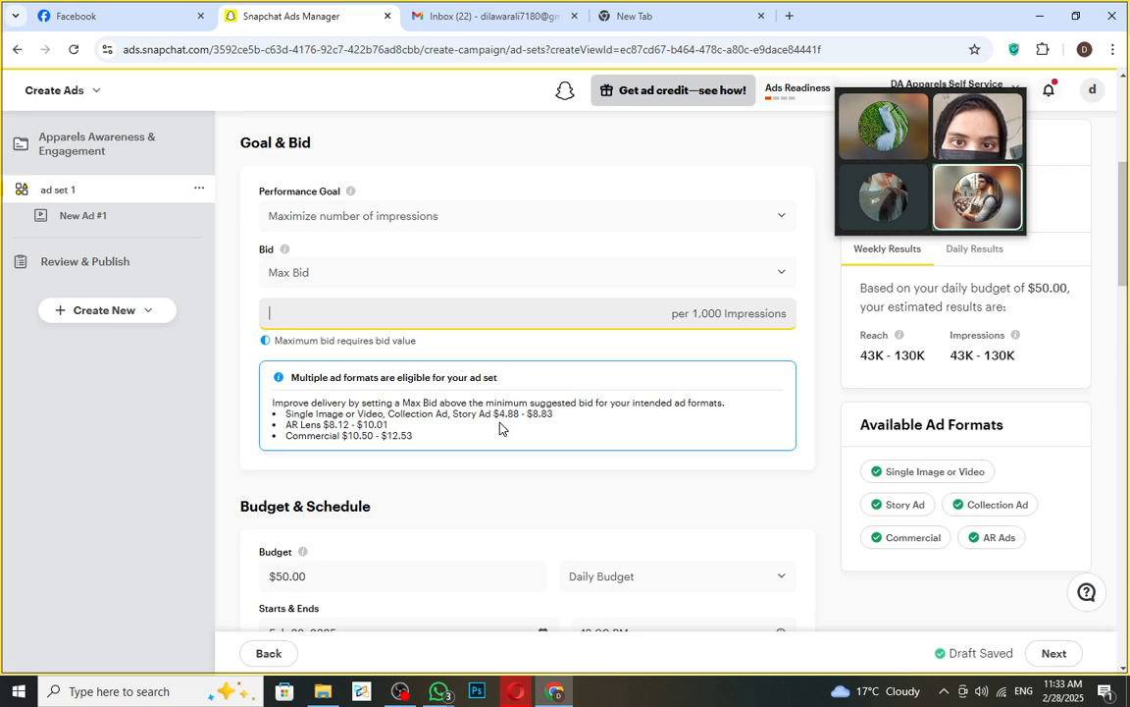
click(530, 405)
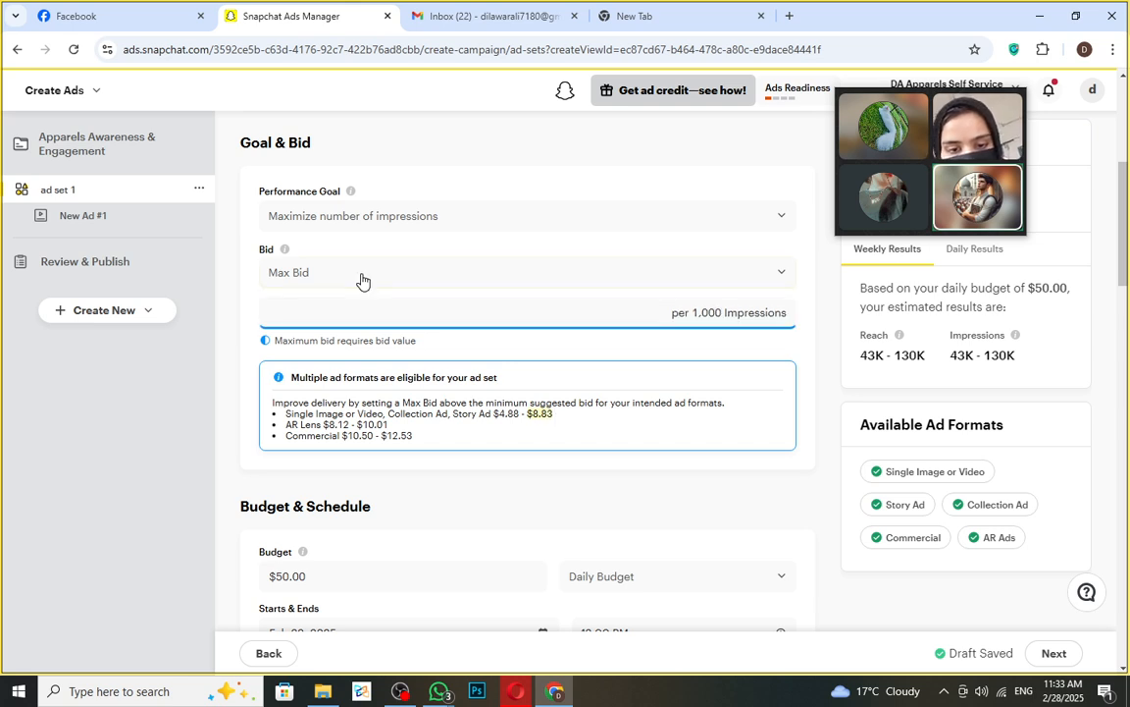
click(411, 314)
text(5)
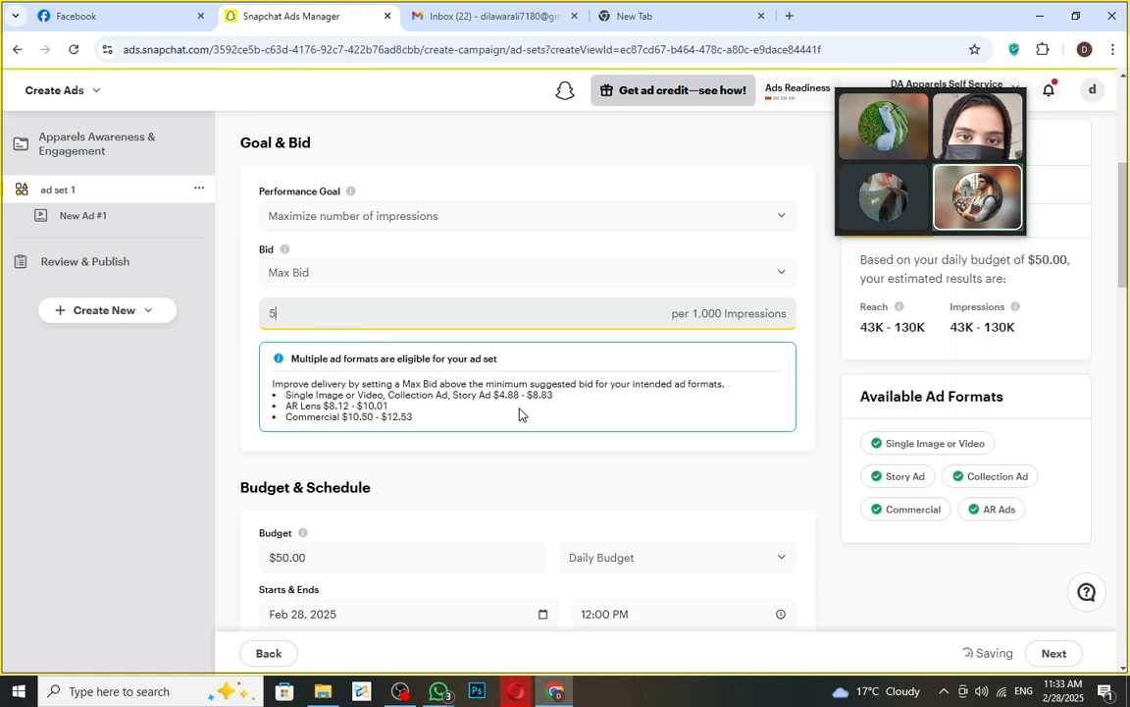
drag(293, 312, 188, 307)
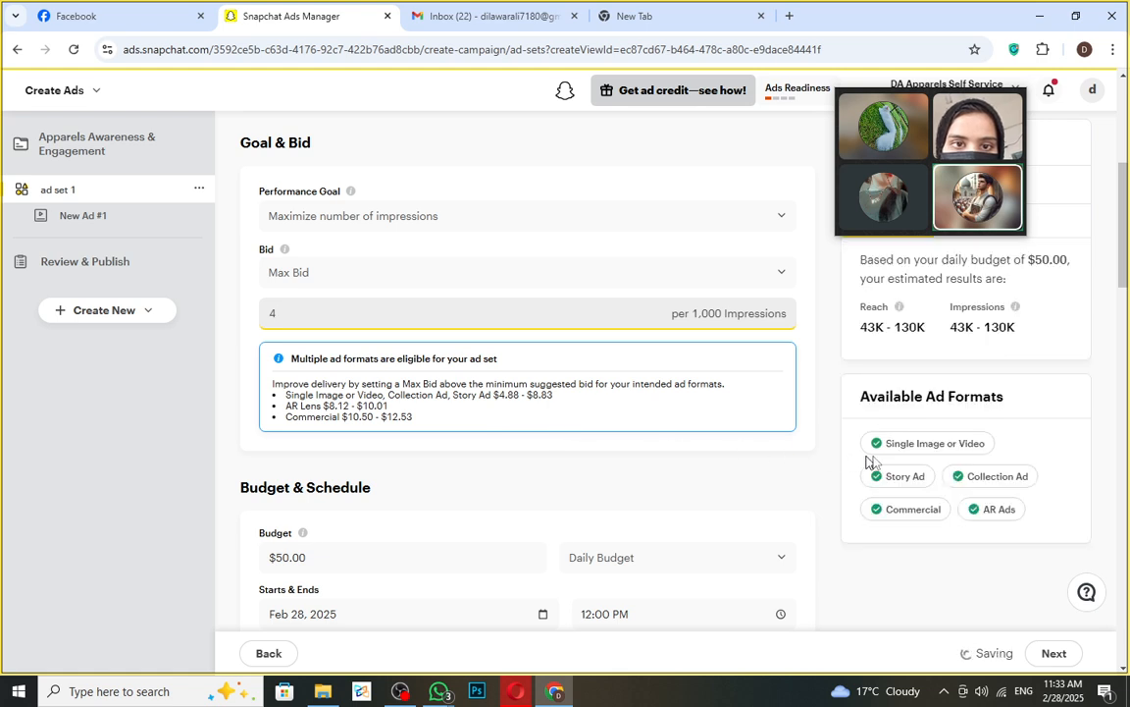
scroll(942, 383, up, 1)
scroll(940, 383, up, 1)
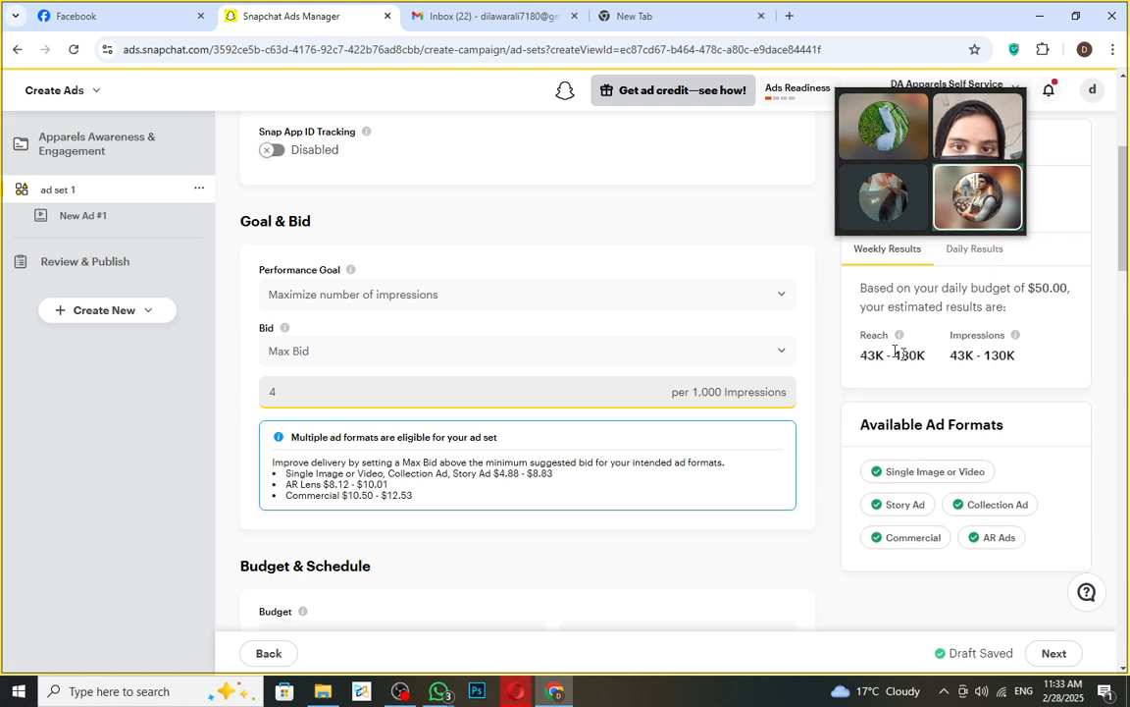
click(954, 359)
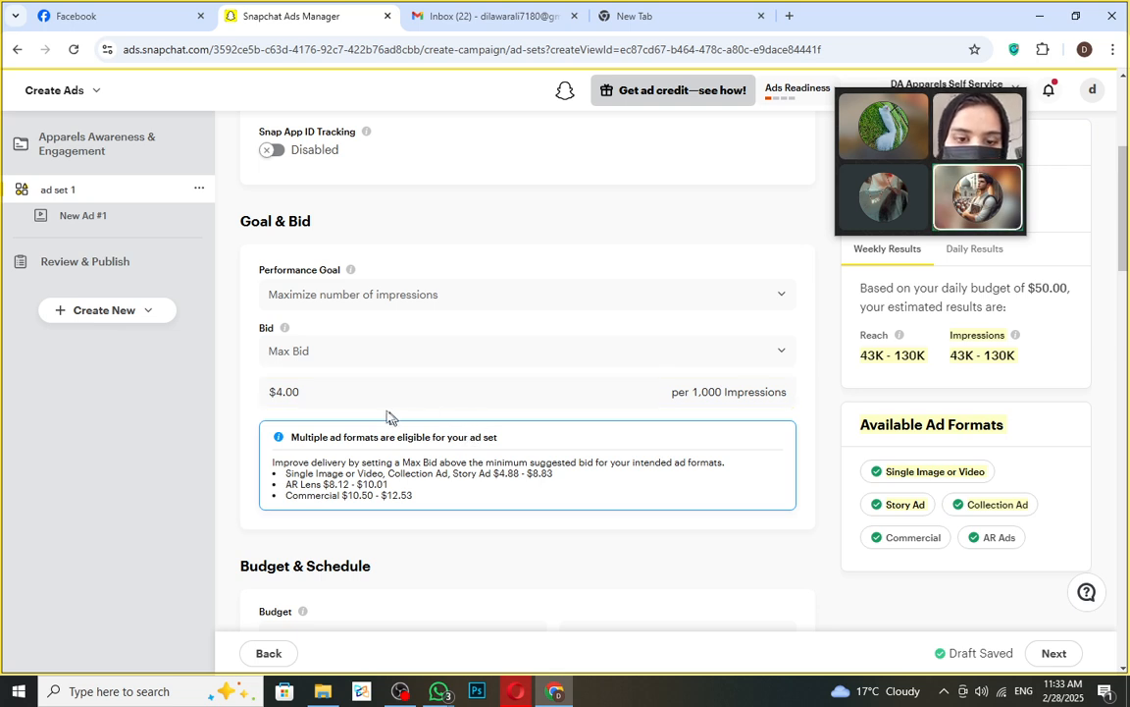
- Change the maximum bid to $5.00, checking the suggested bid ranges
click(280, 392)
text(5)
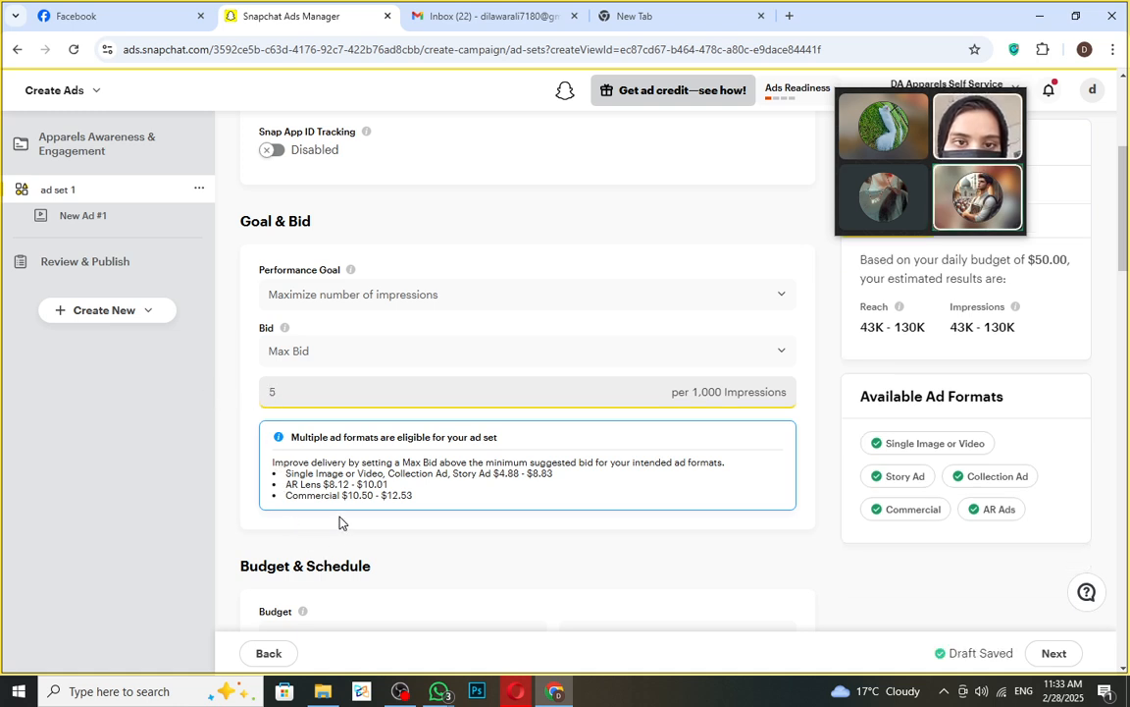
drag(343, 497, 403, 509)
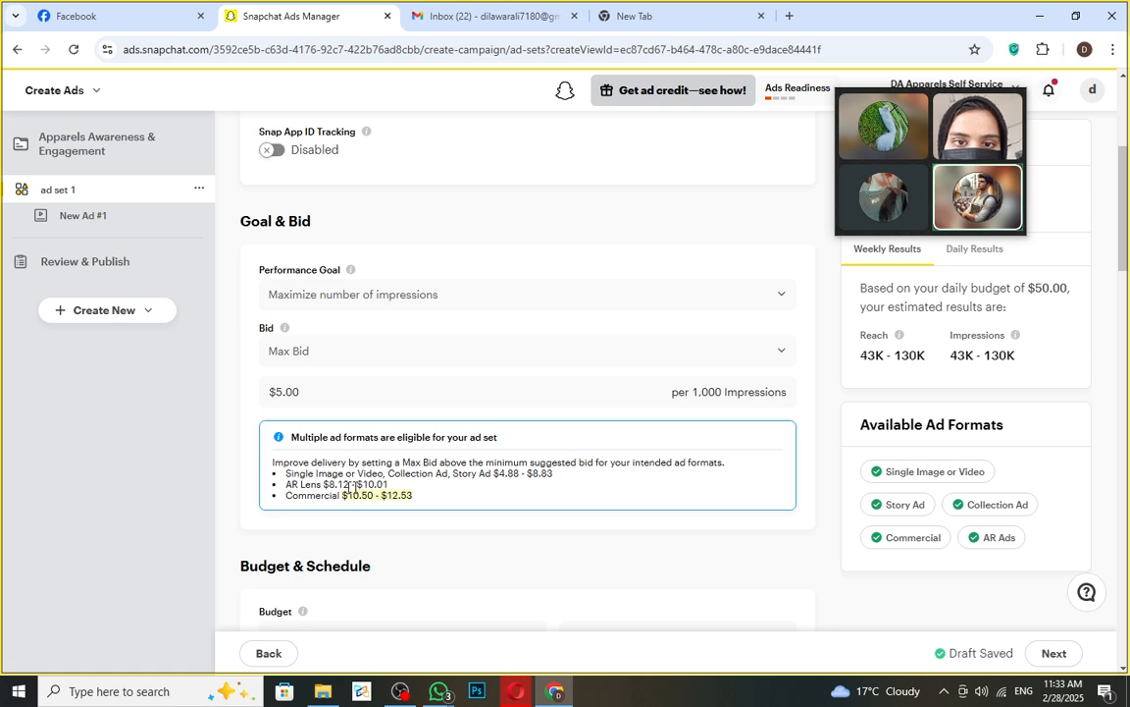
drag(359, 494, 397, 492)
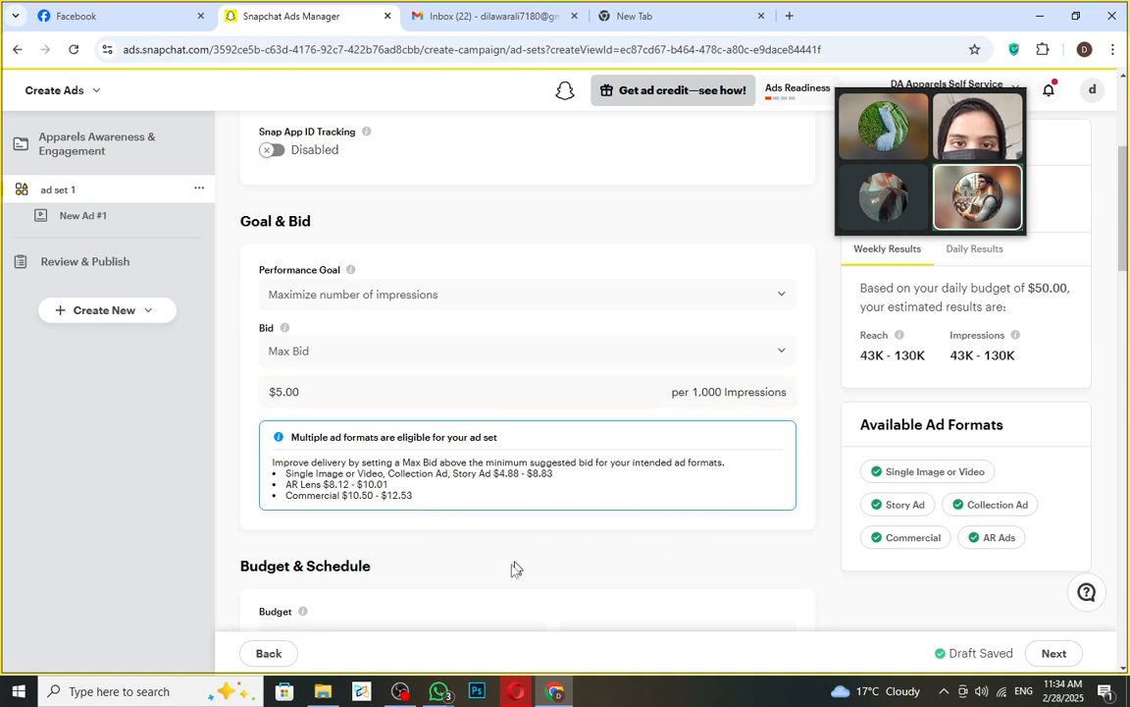
click(470, 506)
scroll(484, 550, down, 2)
- Change the budget amount to $30.00
click(304, 479)
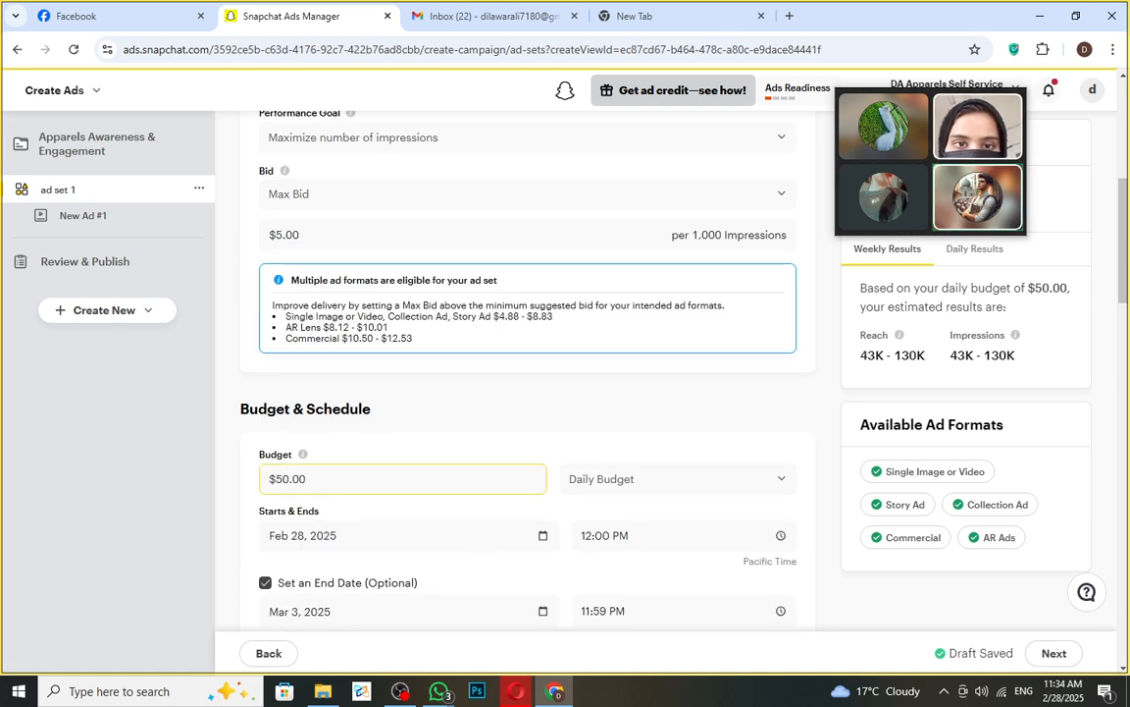
drag(316, 480, 240, 483)
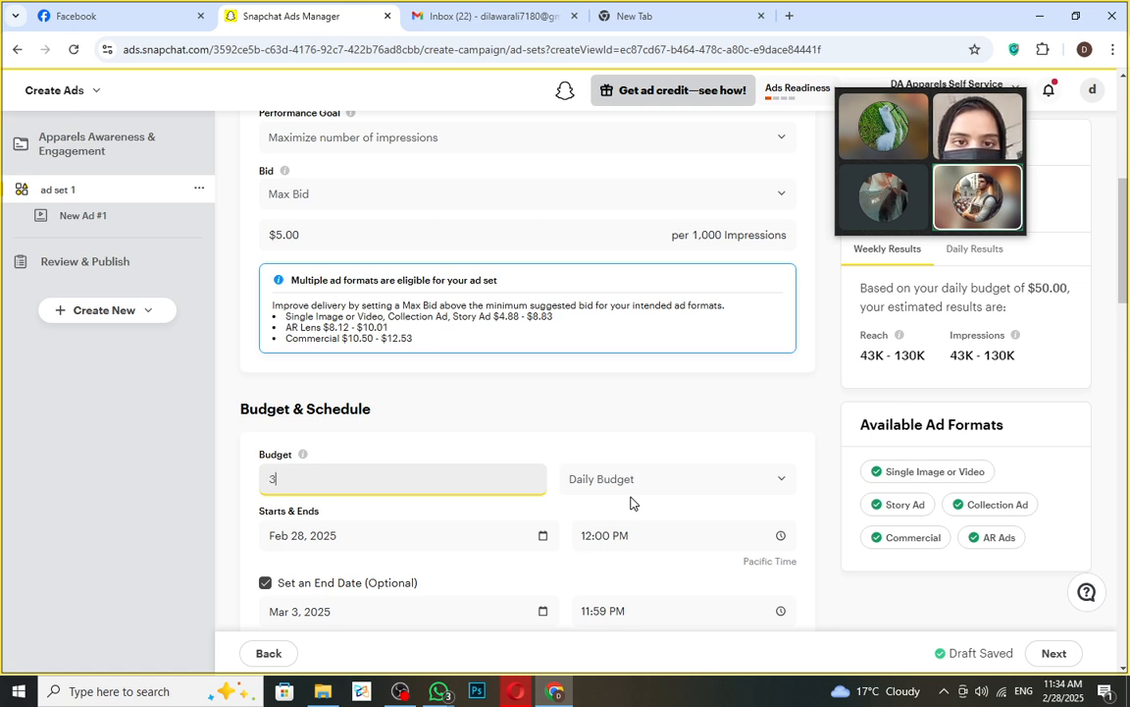
text(300)
key(BackSpace)
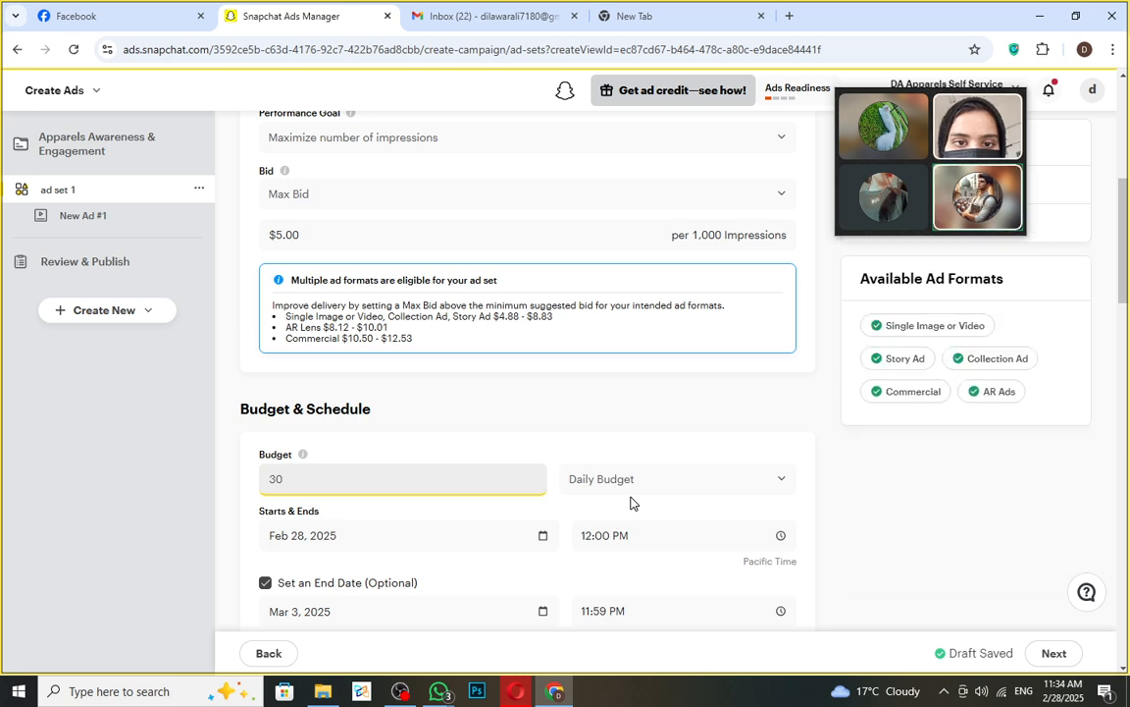
click(440, 503)
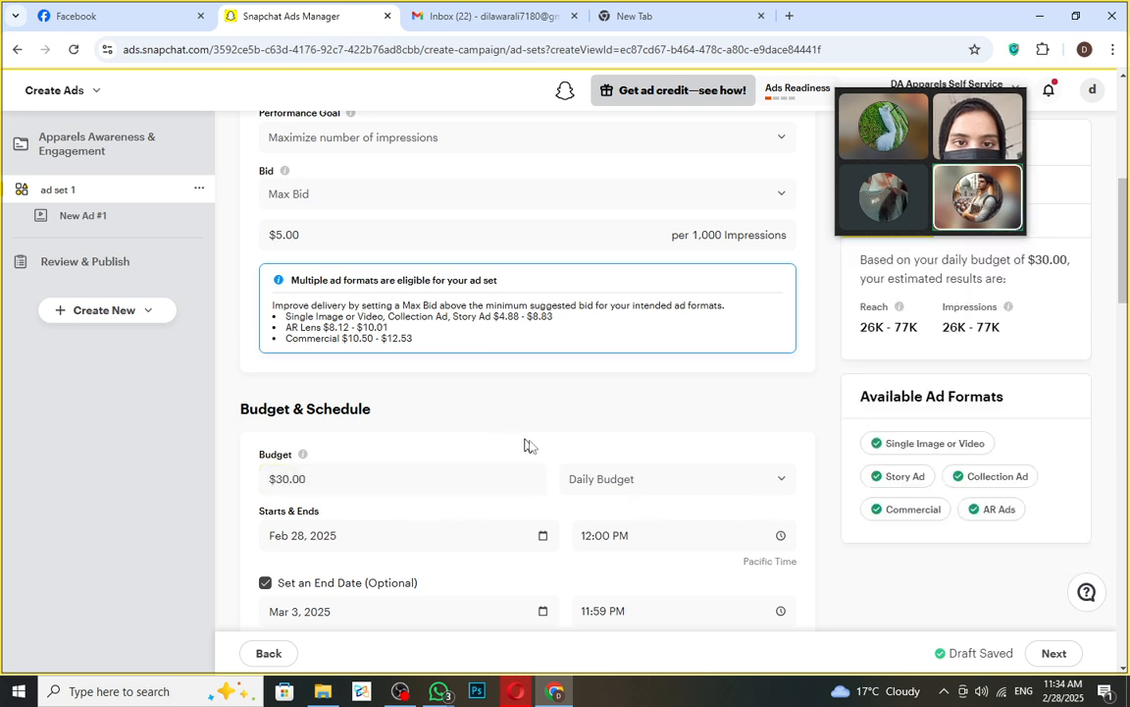
- Switch to a $200.00 lifetime budget and check the Mar 3, 2025 end date
click(748, 490)
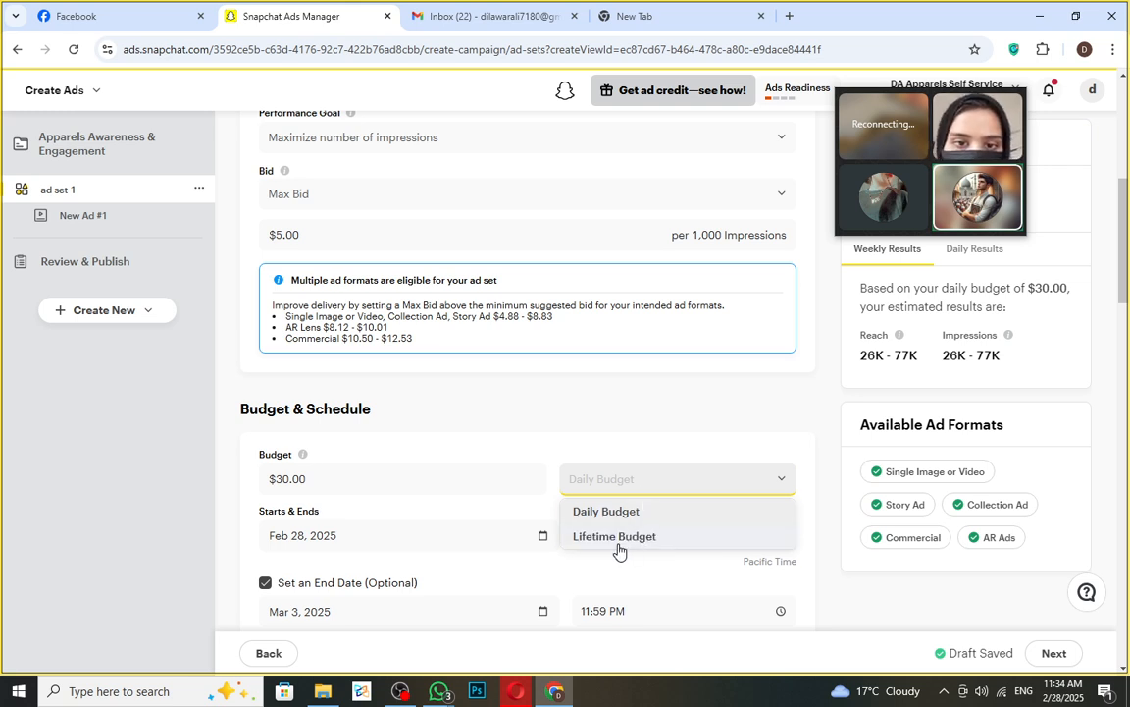
click(617, 539)
drag(264, 514, 319, 538)
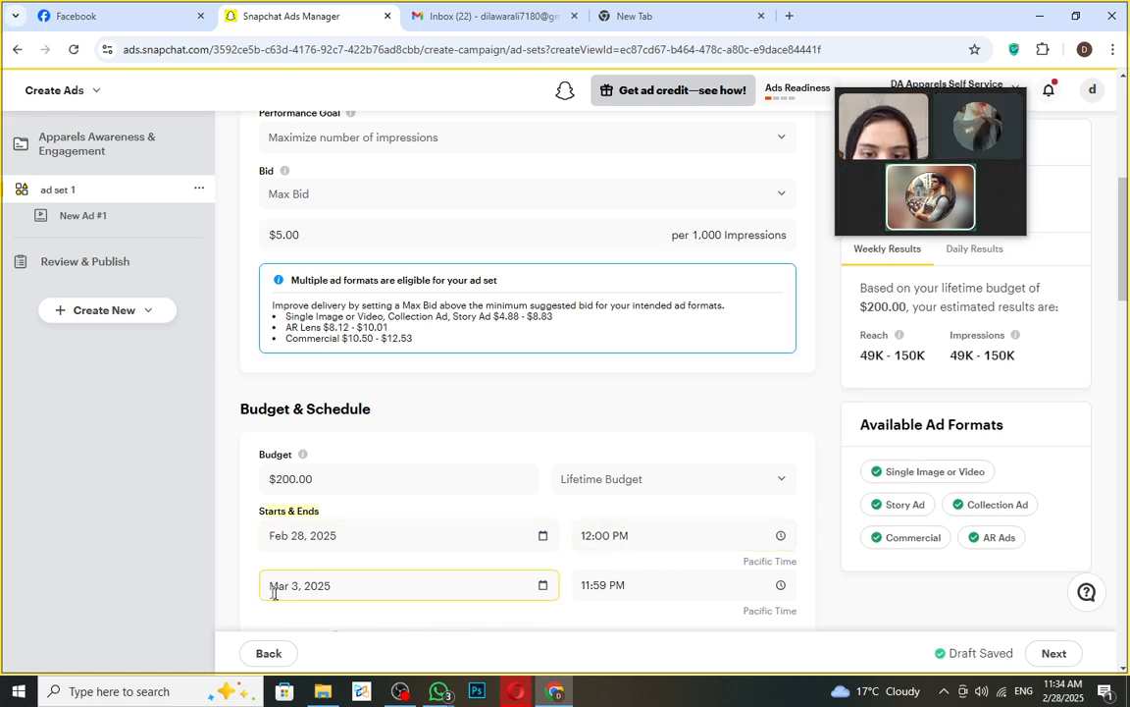
click(314, 585)
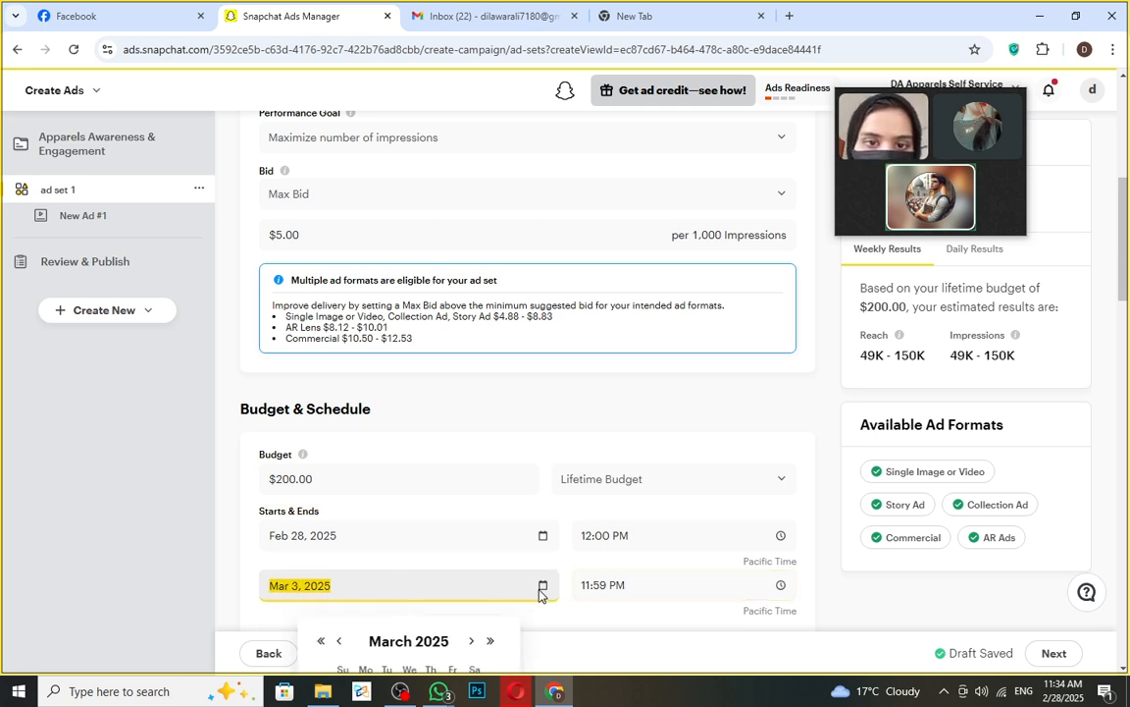
scroll(540, 587, down, 2)
click(716, 426)
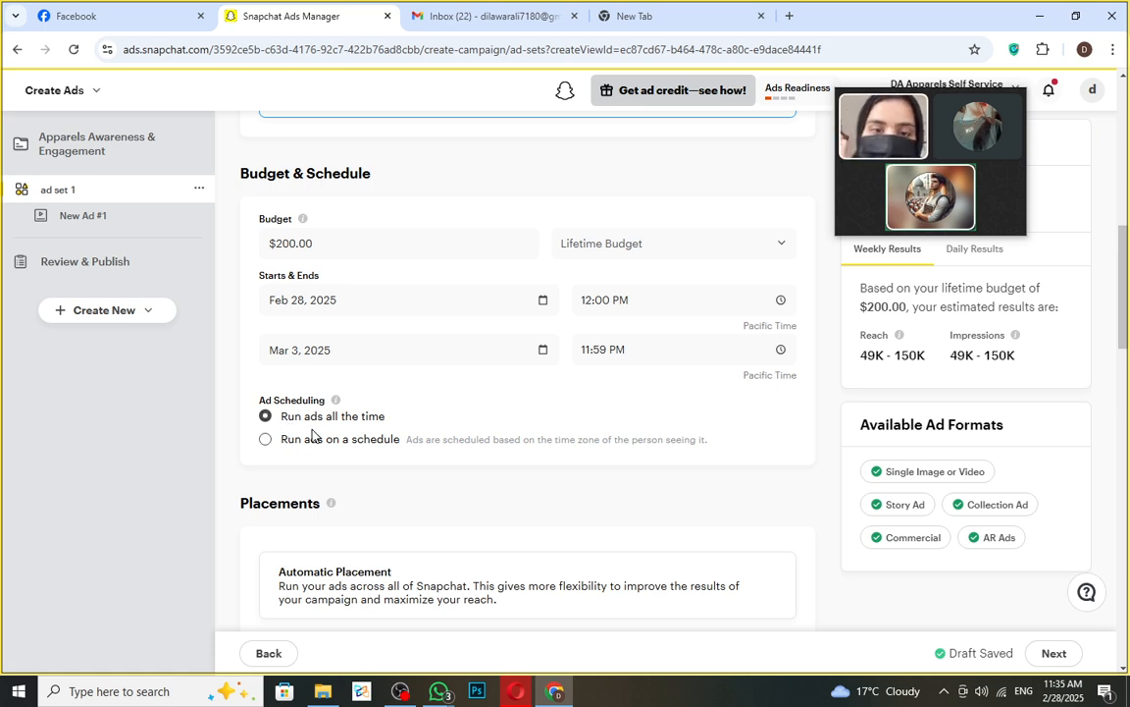
- Switch to a weekly ad schedule and mark Monday's 1–5 am and 7–10 am hours
click(265, 440)
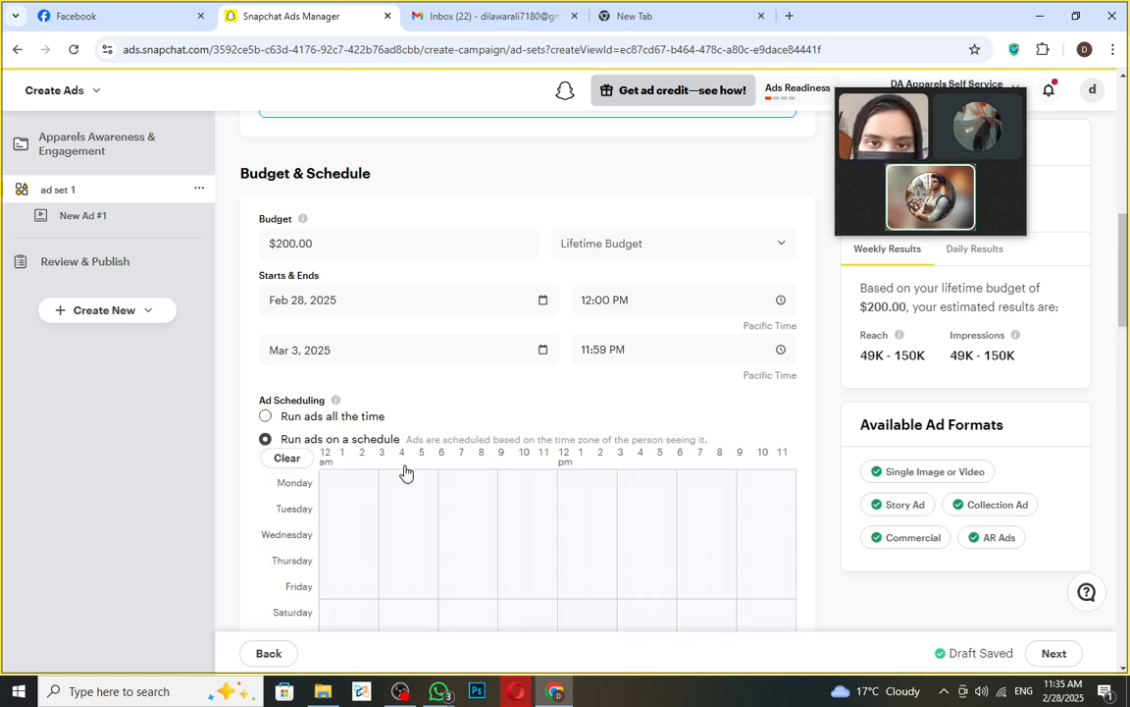
scroll(556, 493, down, 1)
scroll(556, 492, down, 2)
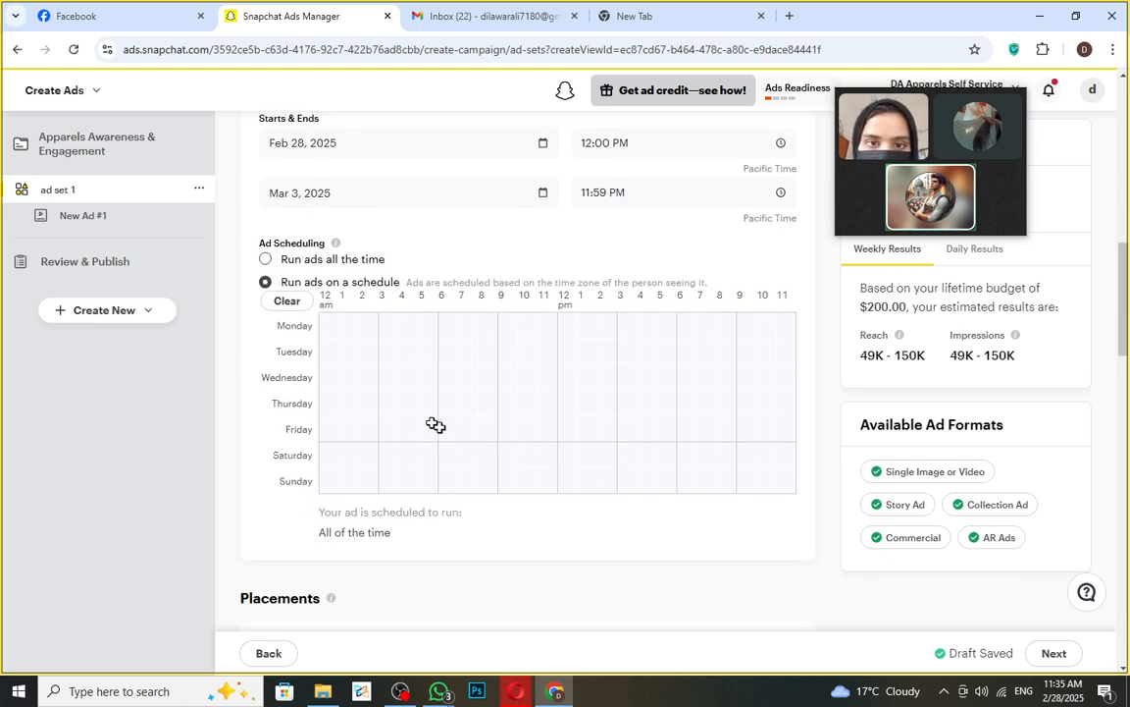
click(327, 306)
click(330, 325)
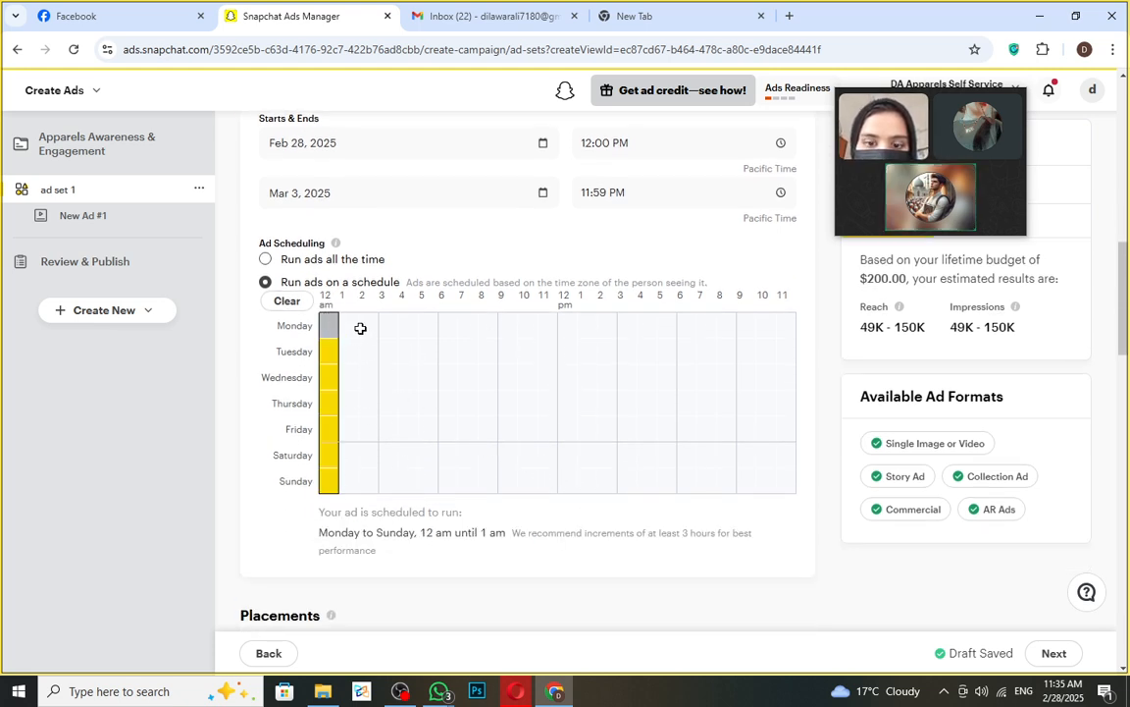
click(327, 324)
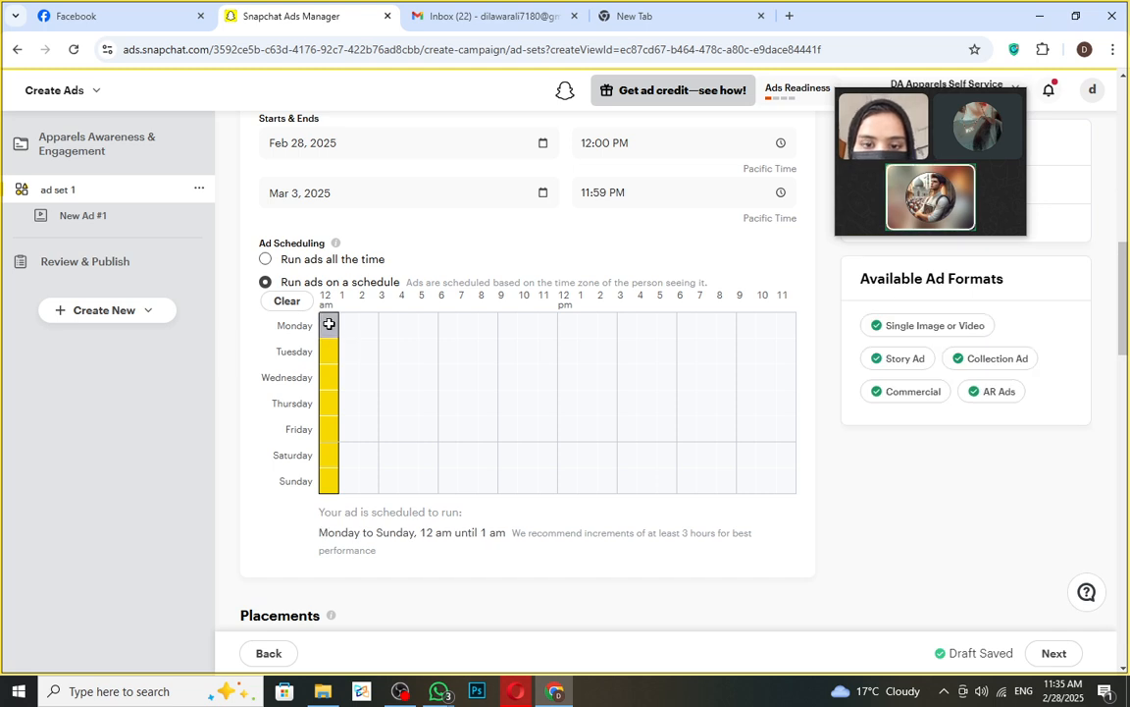
click(351, 321)
click(359, 314)
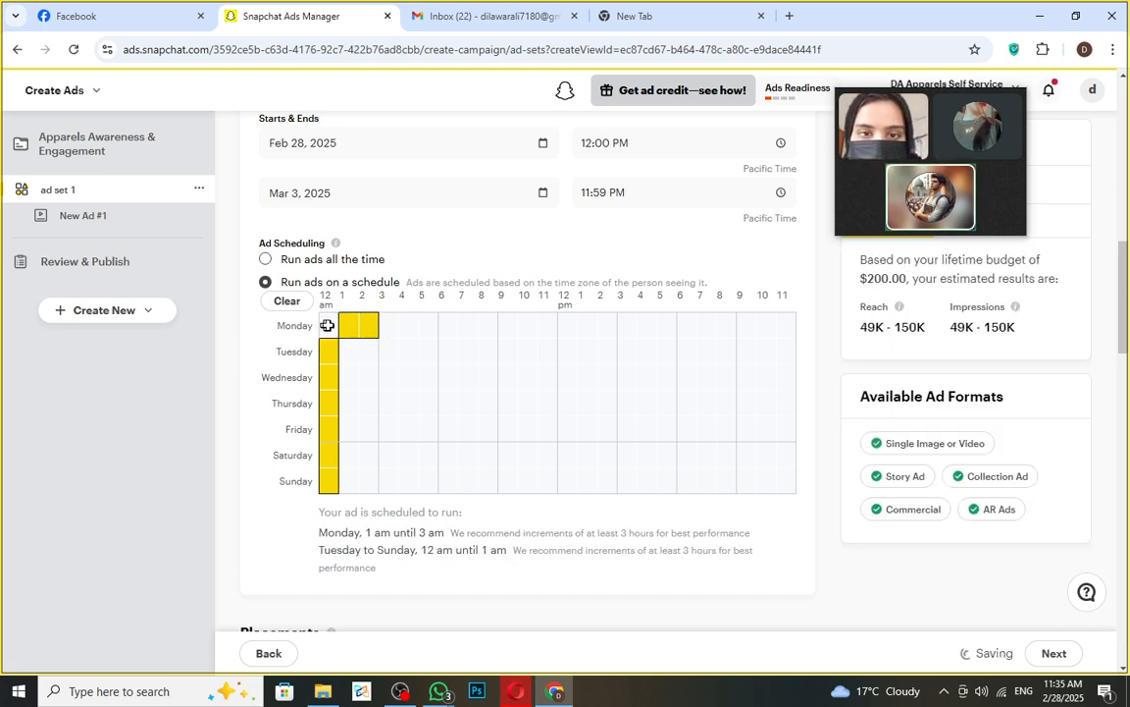
drag(385, 322, 414, 325)
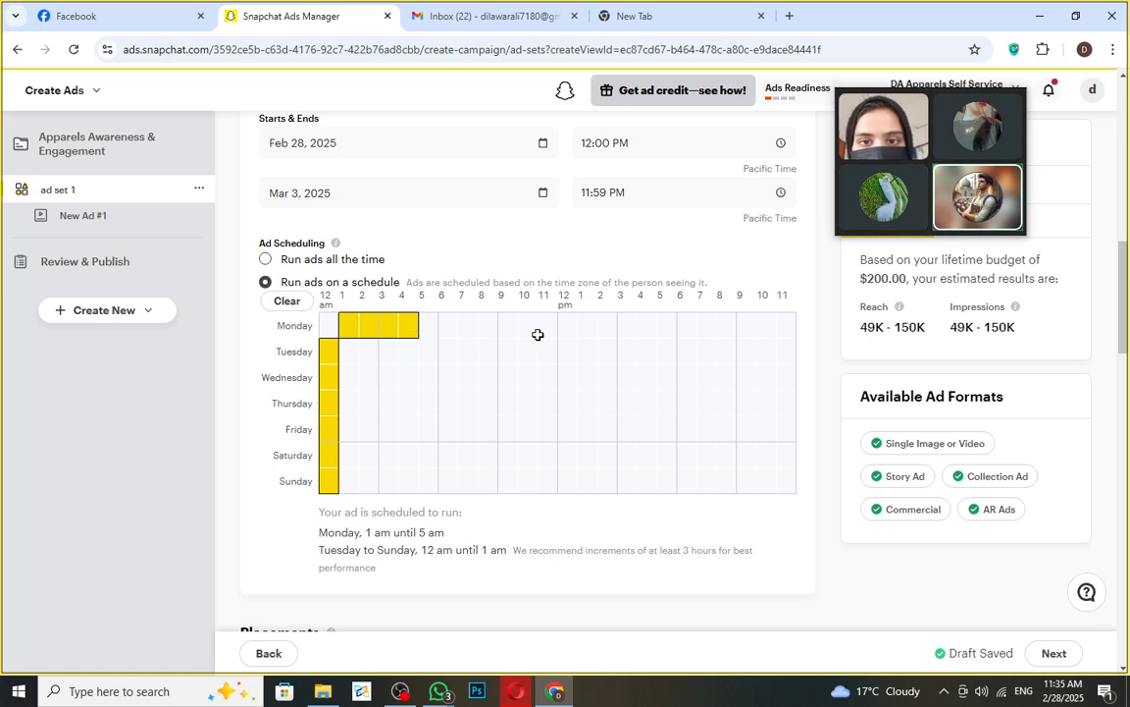
click(472, 327)
click(505, 329)
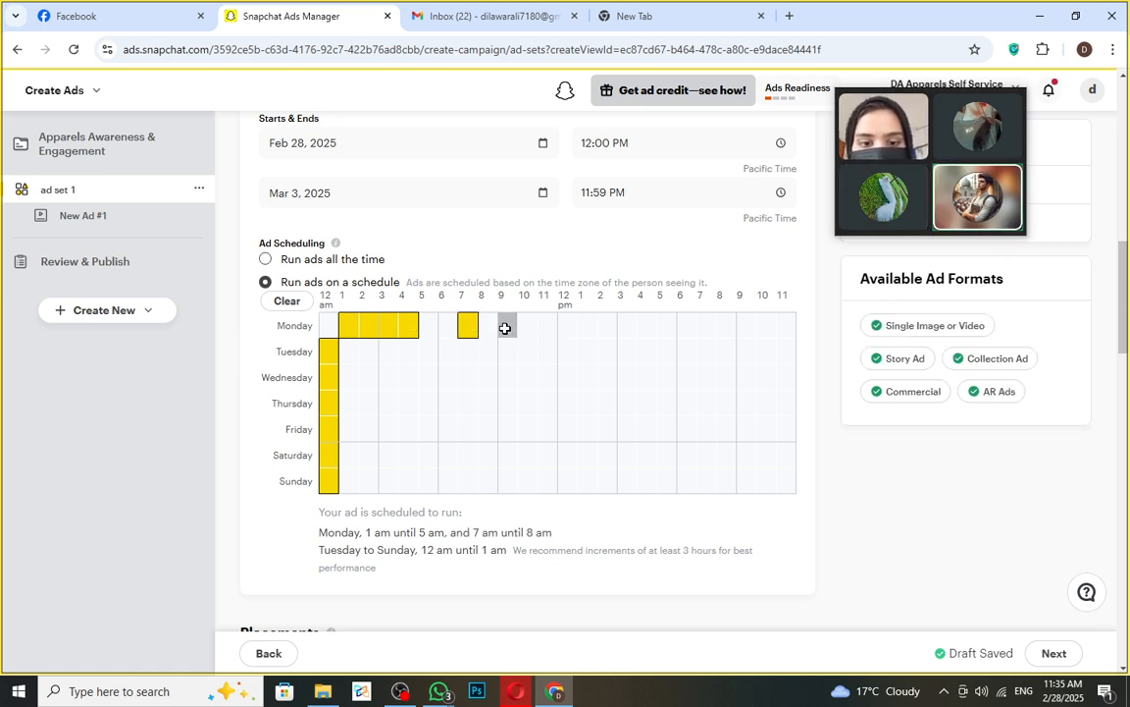
click(493, 329)
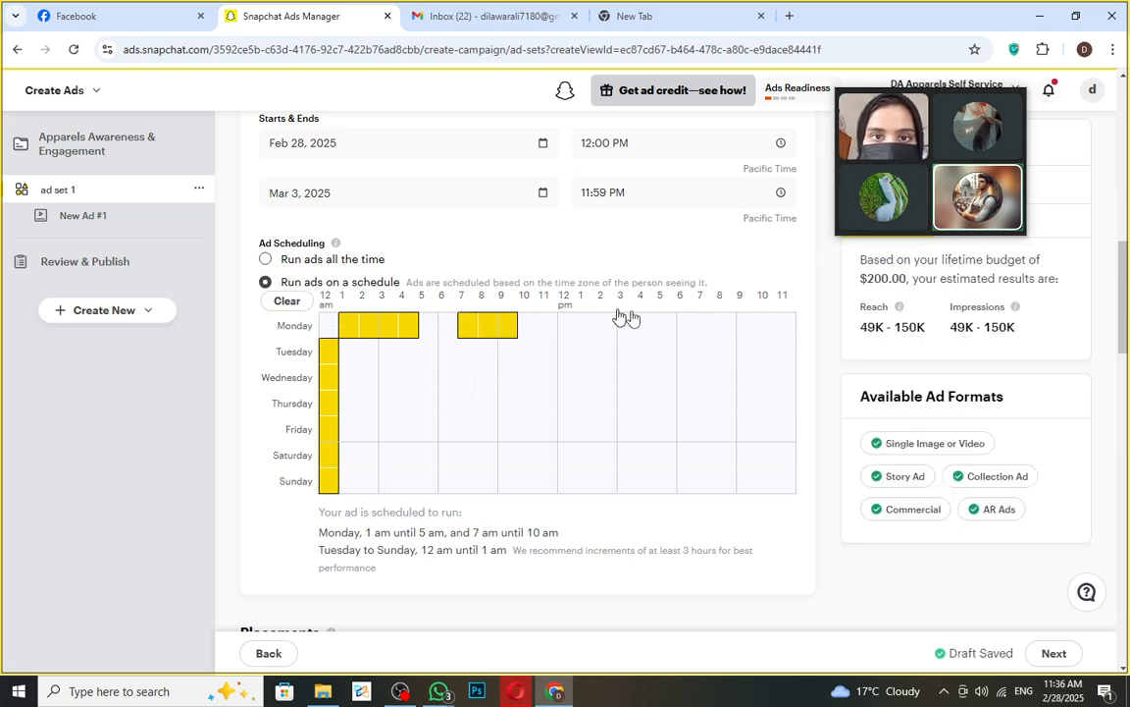
- Keep the 12 am hour only on Saturday and Sunday, clearing weekday midnights
click(324, 480)
click(326, 455)
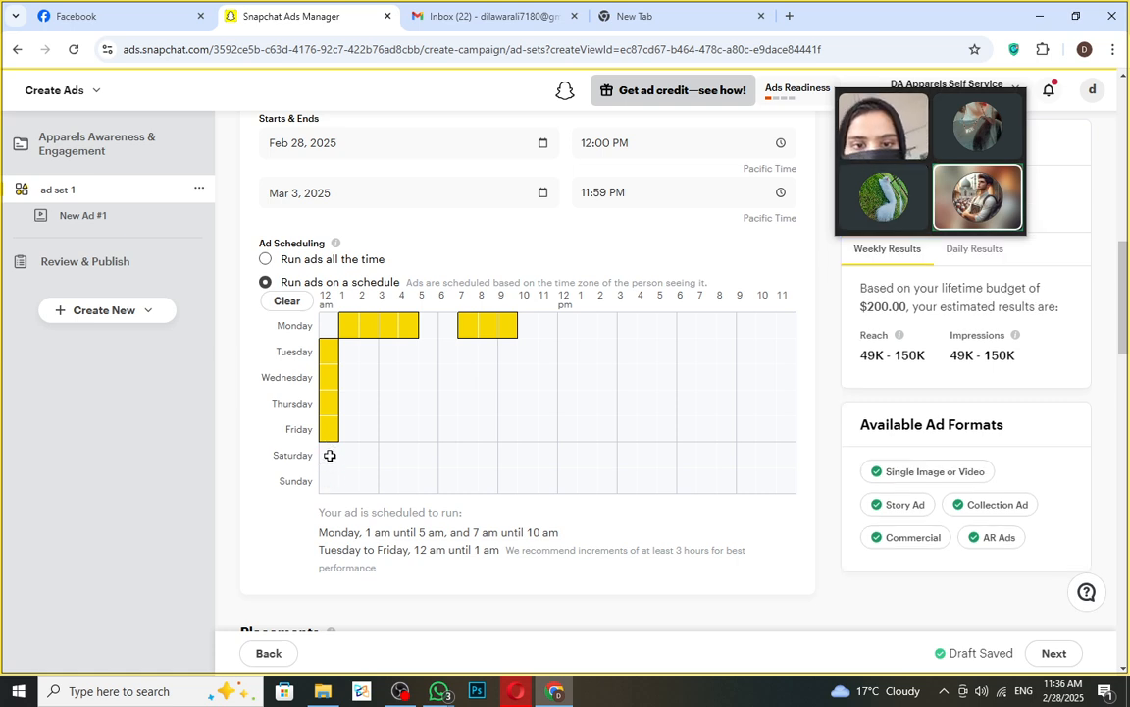
drag(330, 455, 327, 484)
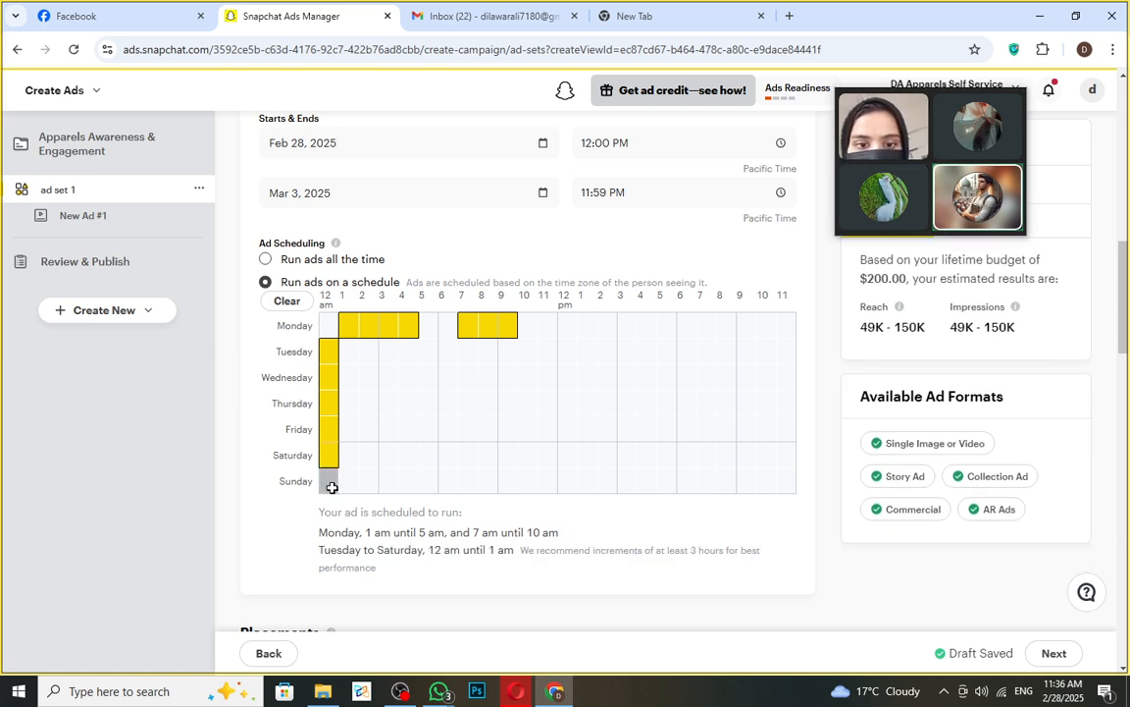
drag(330, 429, 331, 359)
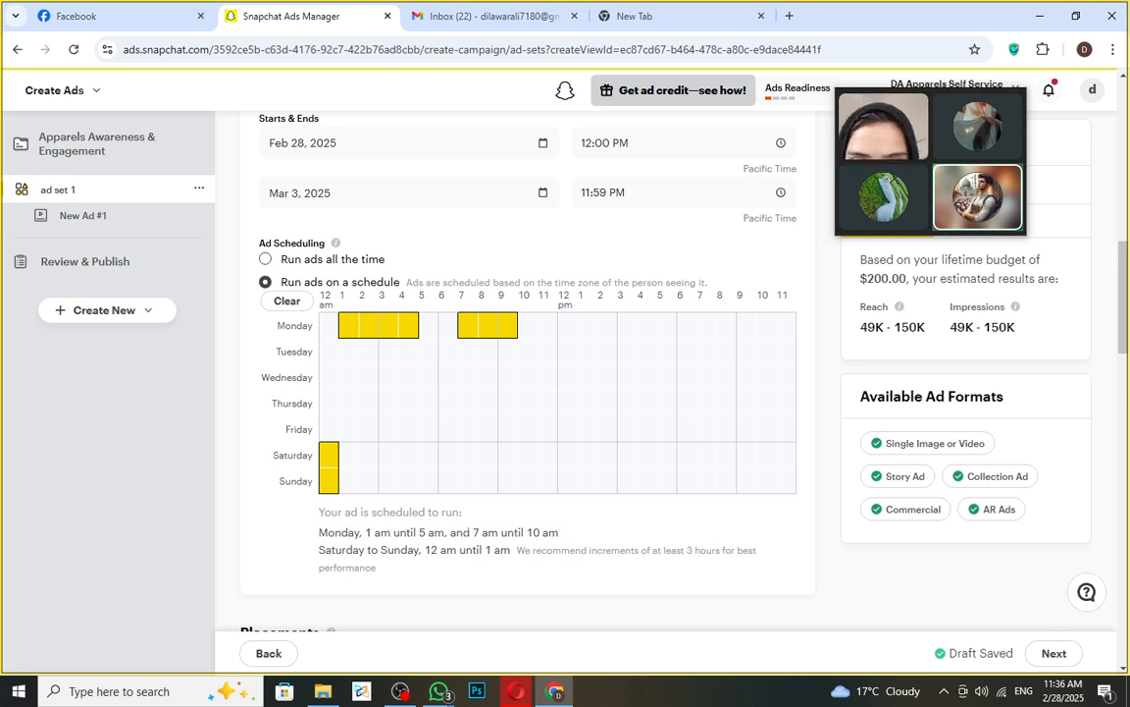
drag(483, 532, 561, 541)
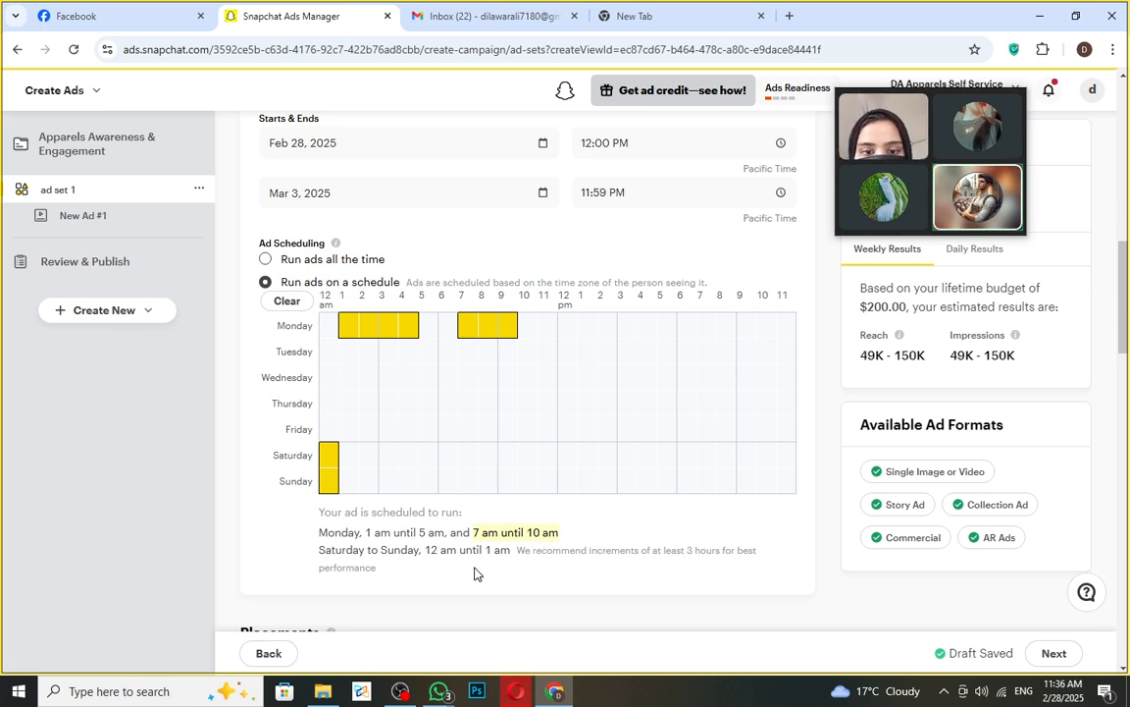
scroll(471, 573, down, 3)
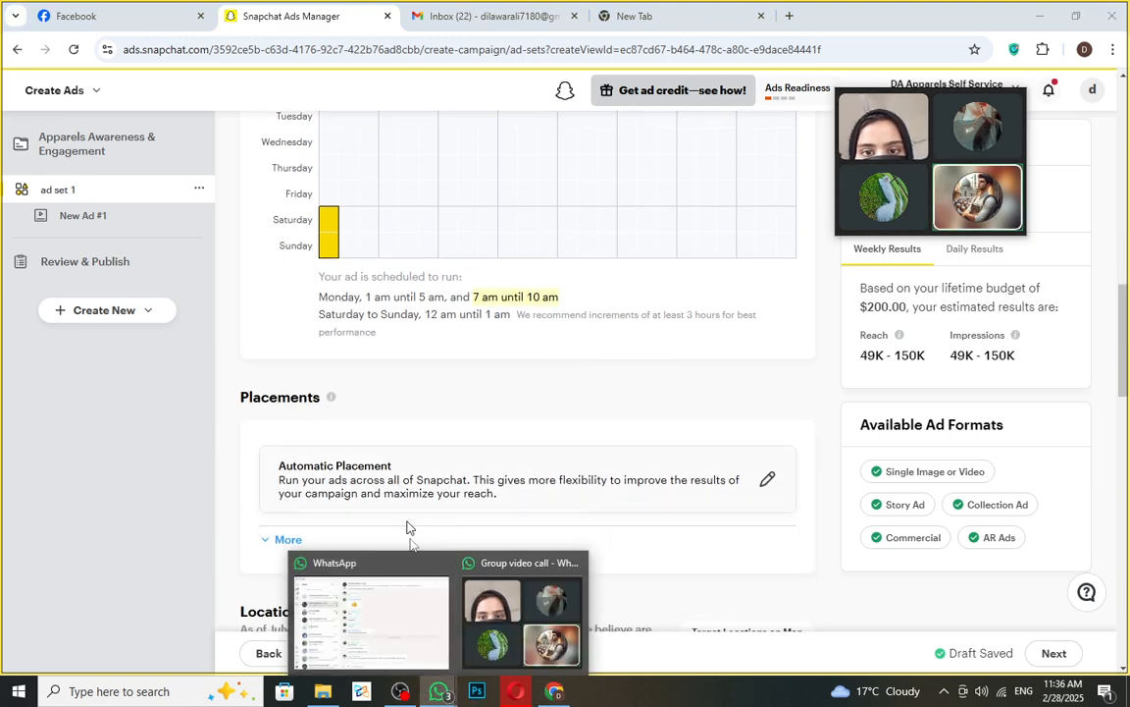
- Open the DGM Girls BATCH # 1 (2.0) chat and highlight the students' latest 'Done' reply
click(414, 606)
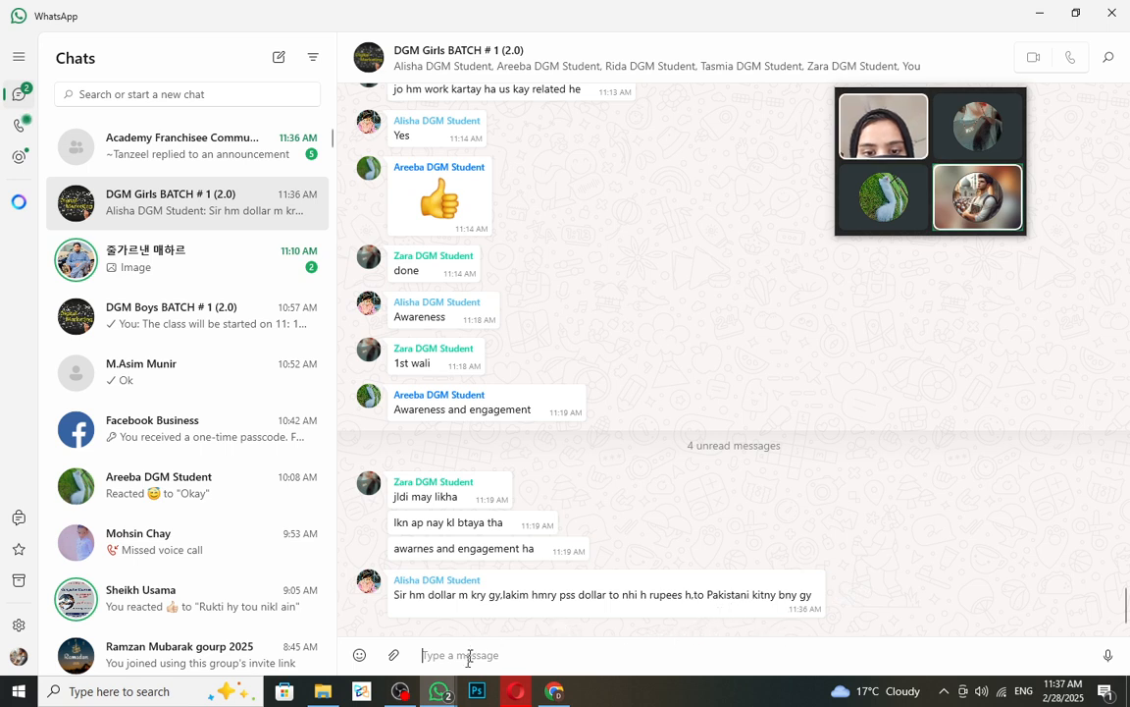
drag(396, 597, 834, 601)
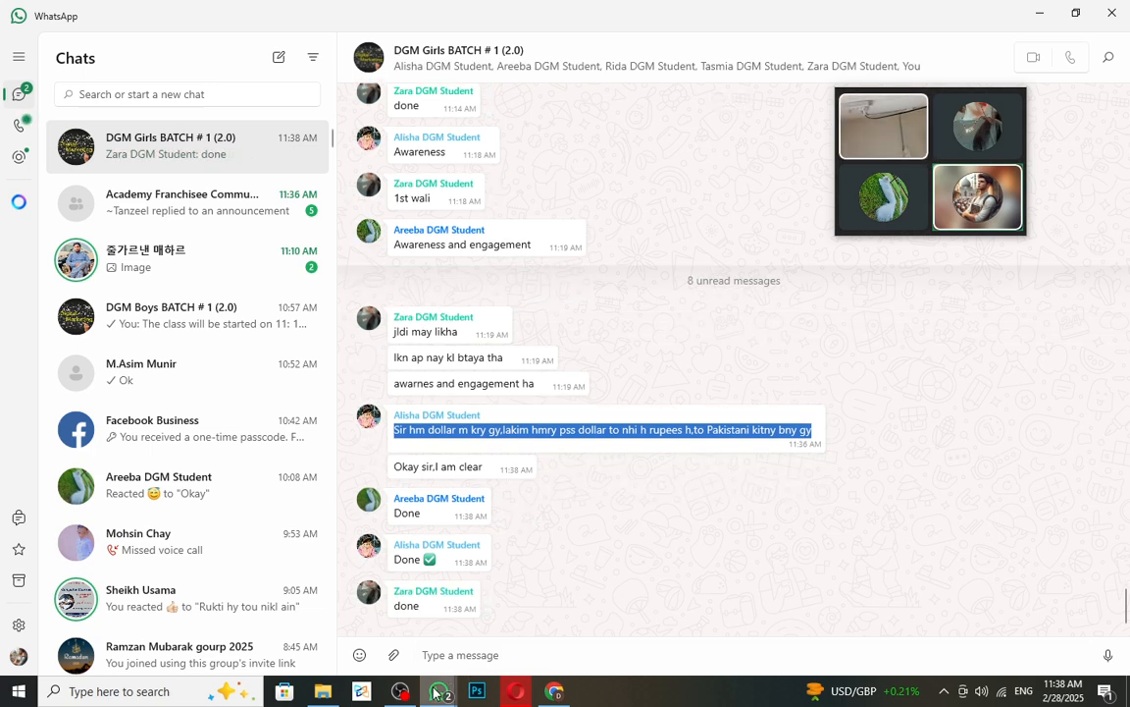
mouse_move(444, 685)
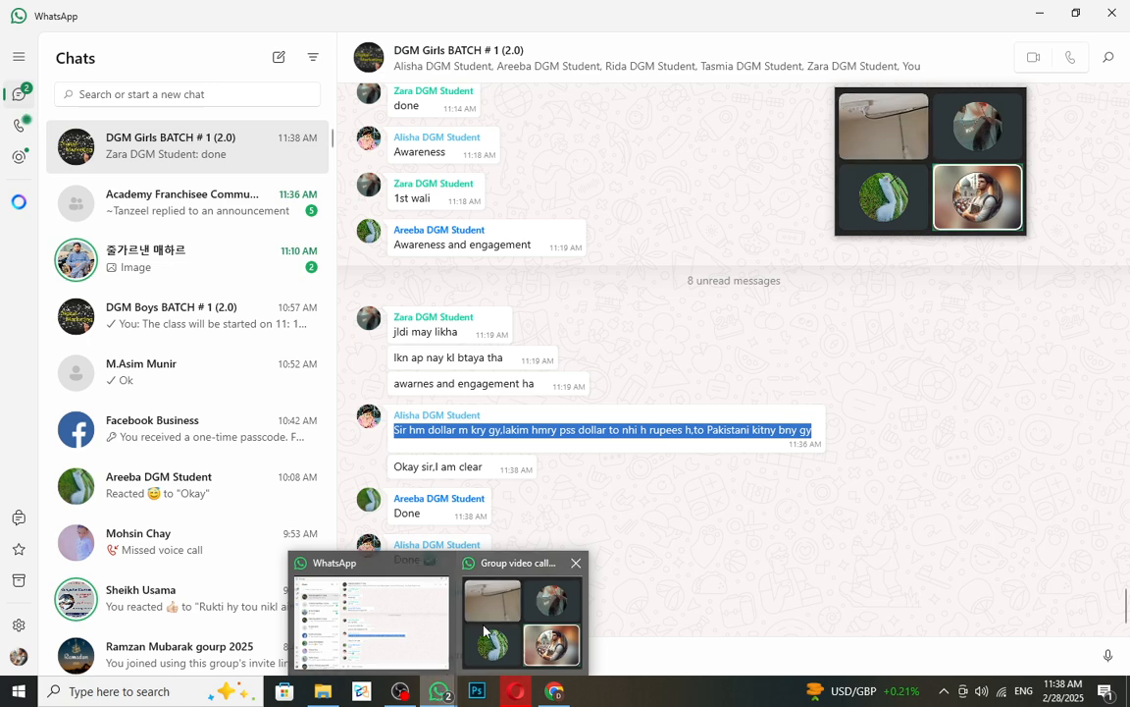
- Back on ad set 1, try Edit Placement, then revert to Automatic Placement
click(567, 681)
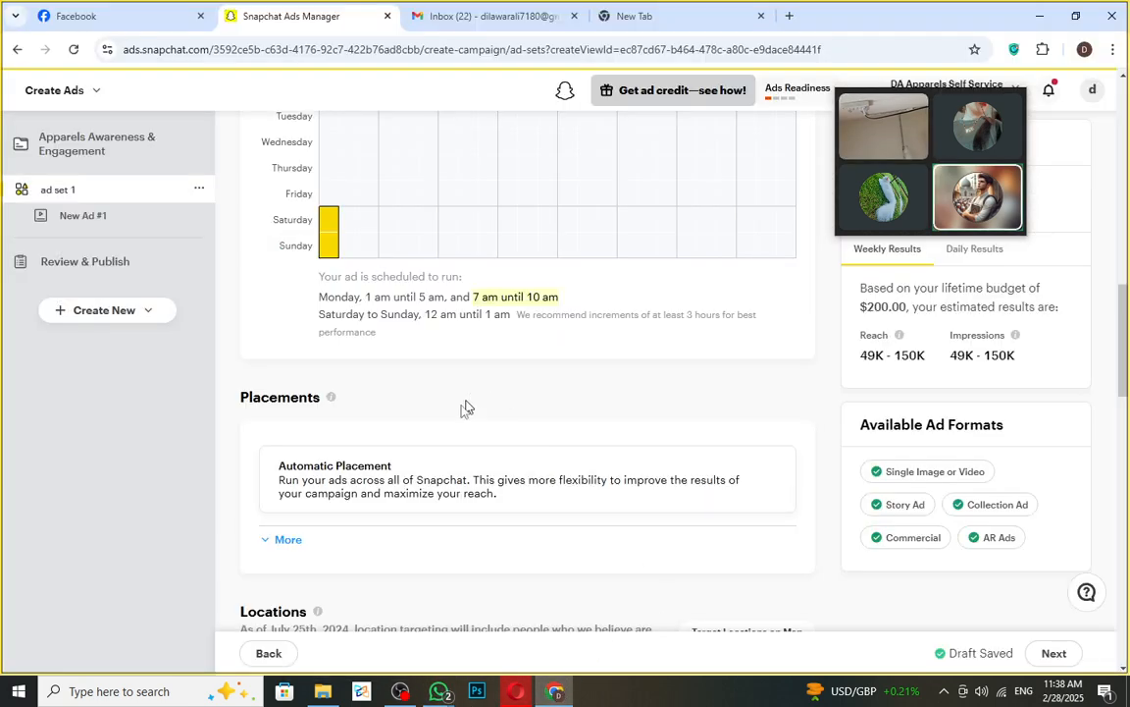
scroll(422, 402, down, 1)
scroll(411, 415, down, 1)
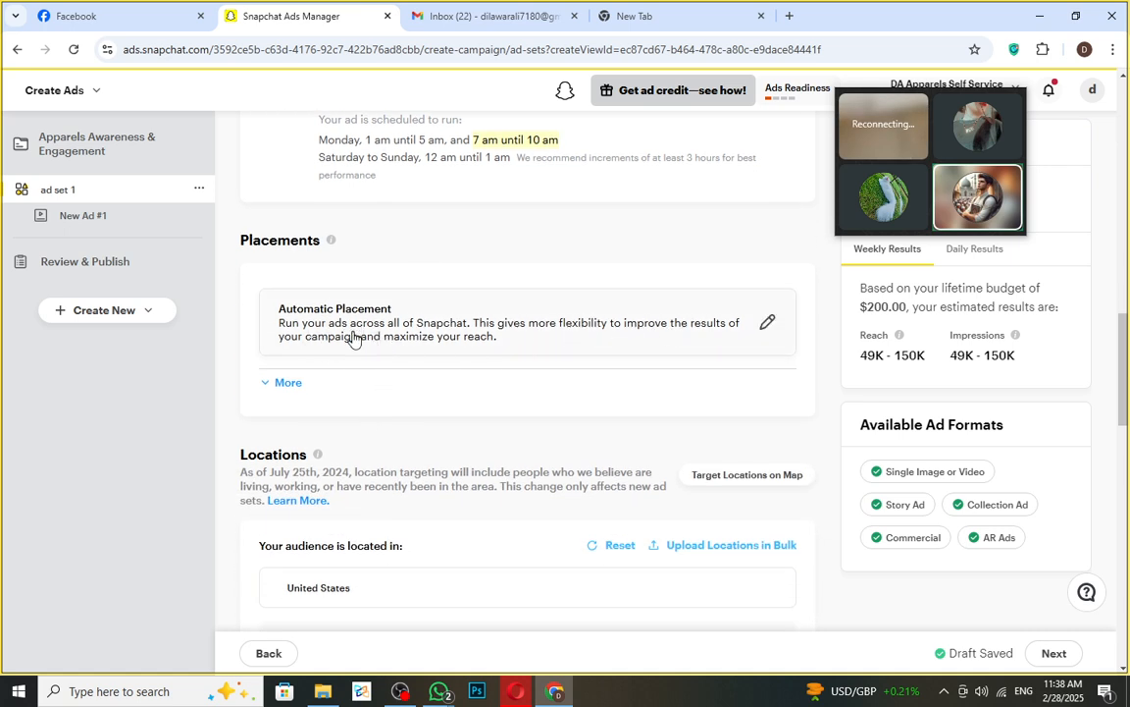
click(770, 326)
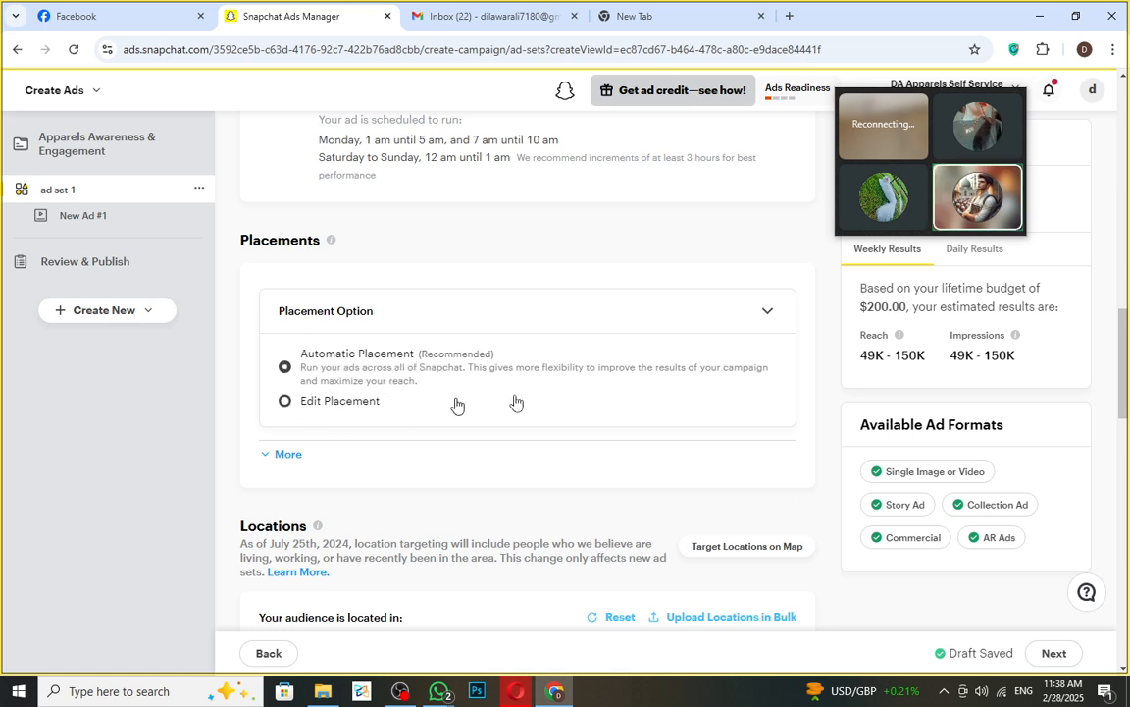
click(285, 400)
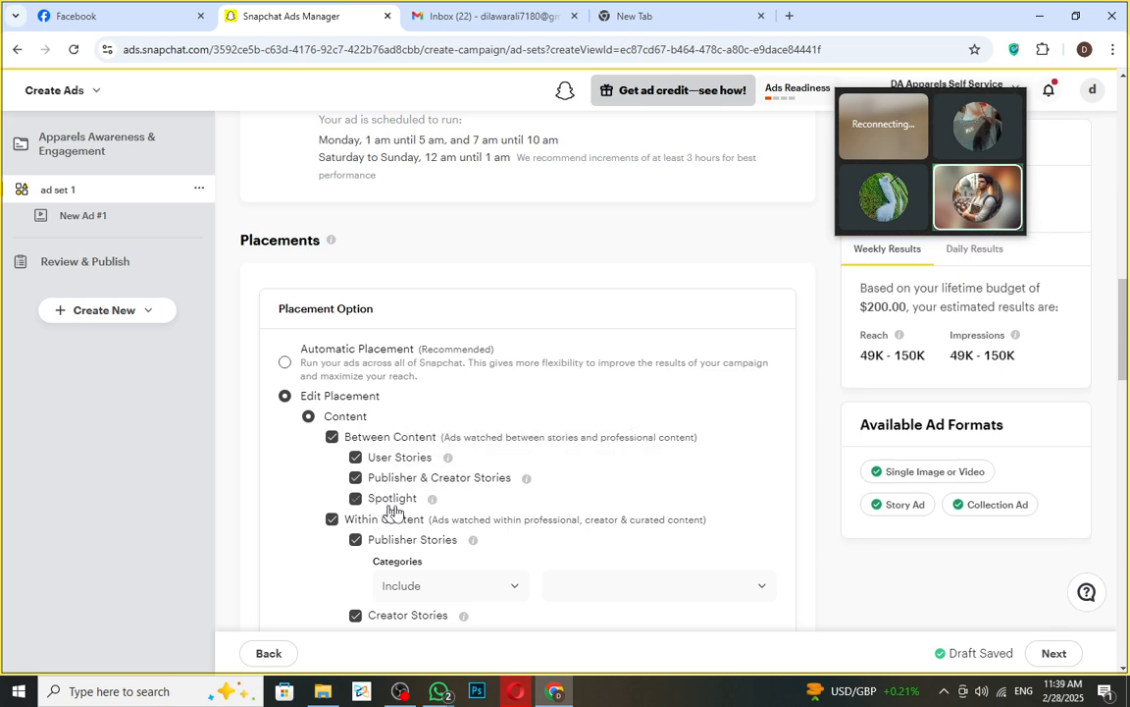
scroll(464, 577, down, 1)
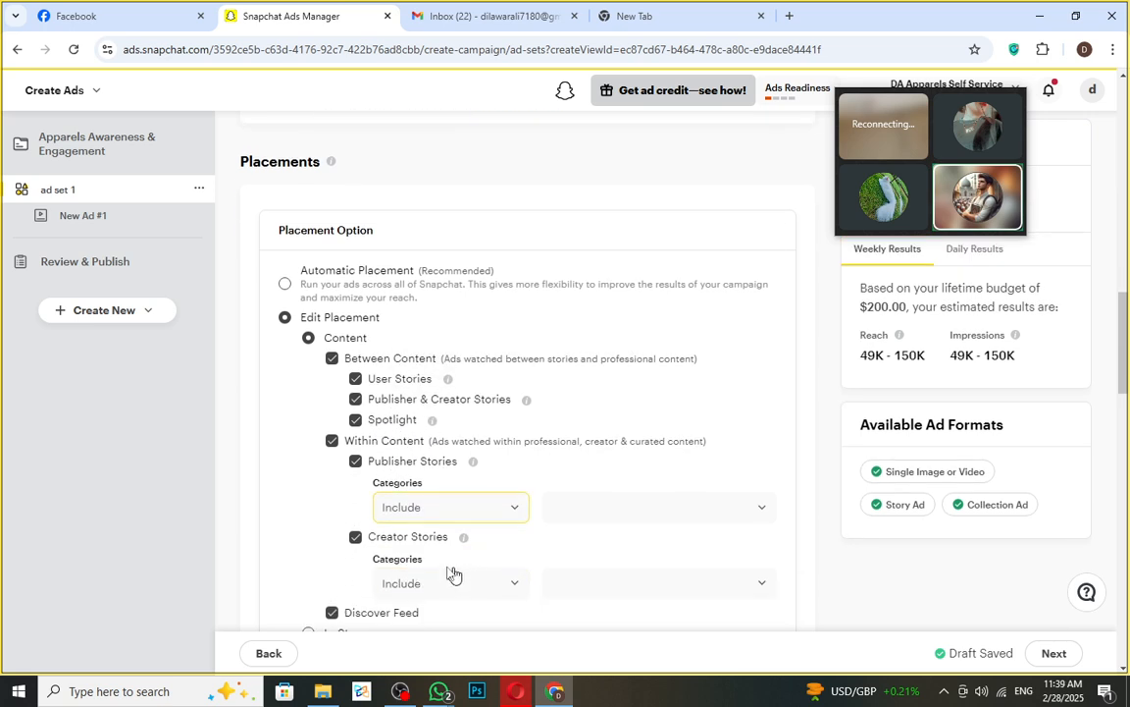
scroll(450, 543, down, 4)
scroll(388, 457, up, 1)
scroll(412, 456, up, 2)
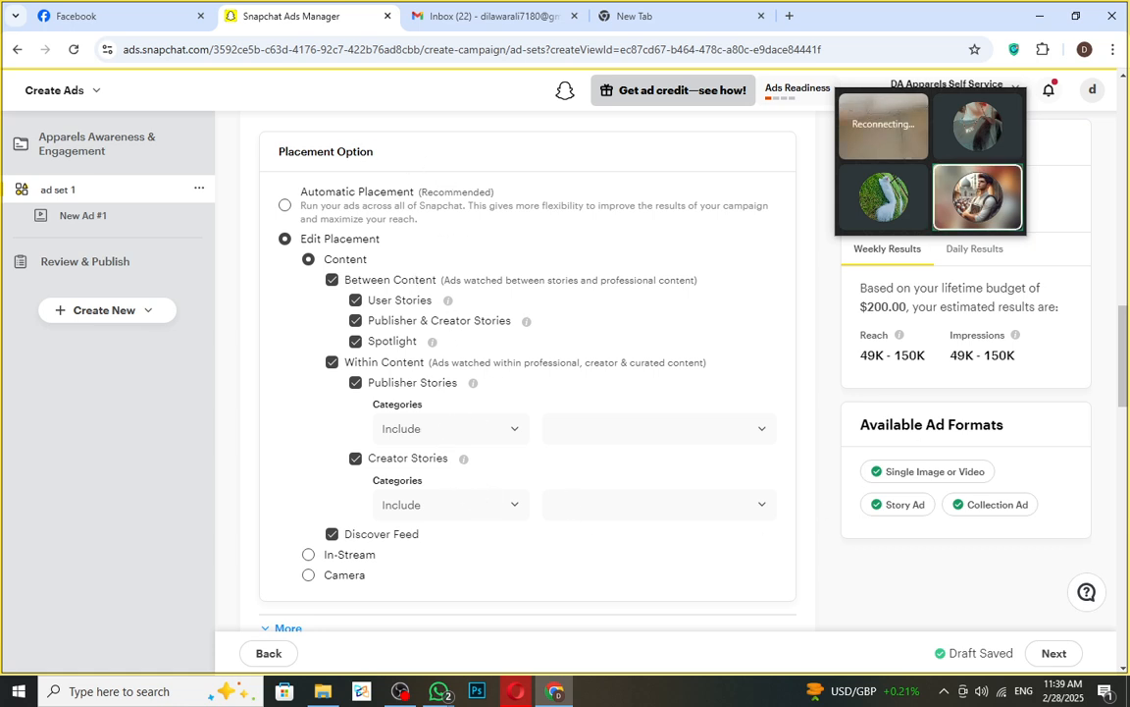
click(285, 207)
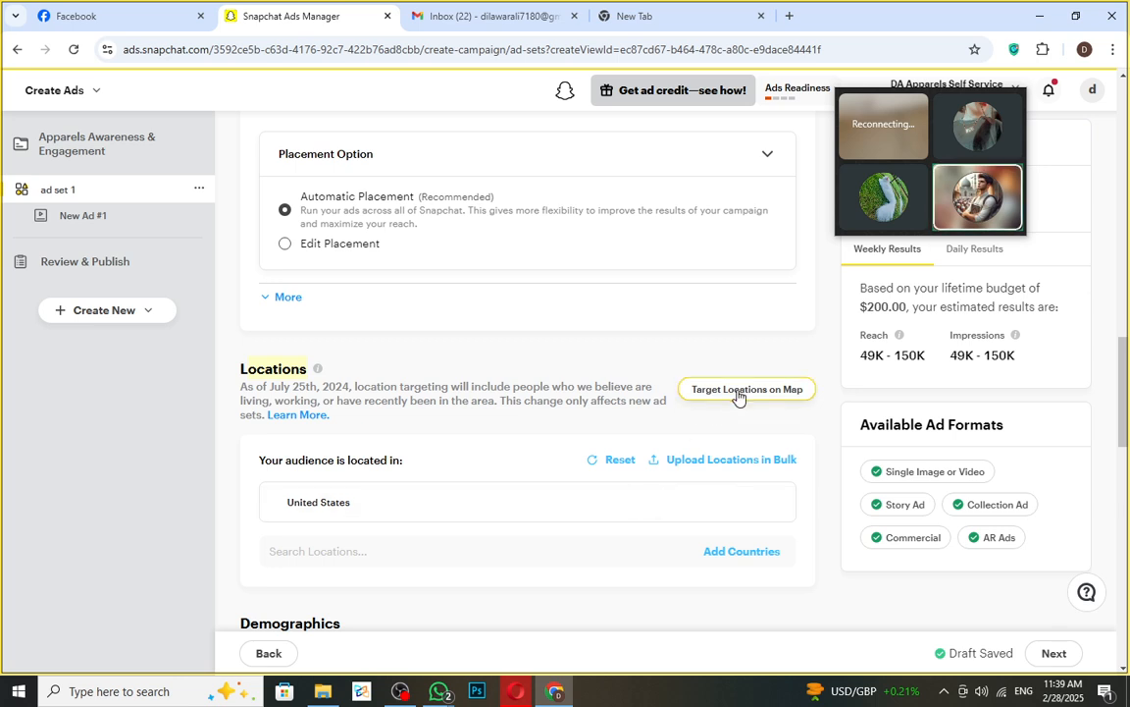
- Switch location targeting to the map and search for 'cana' to add Canada
click(705, 398)
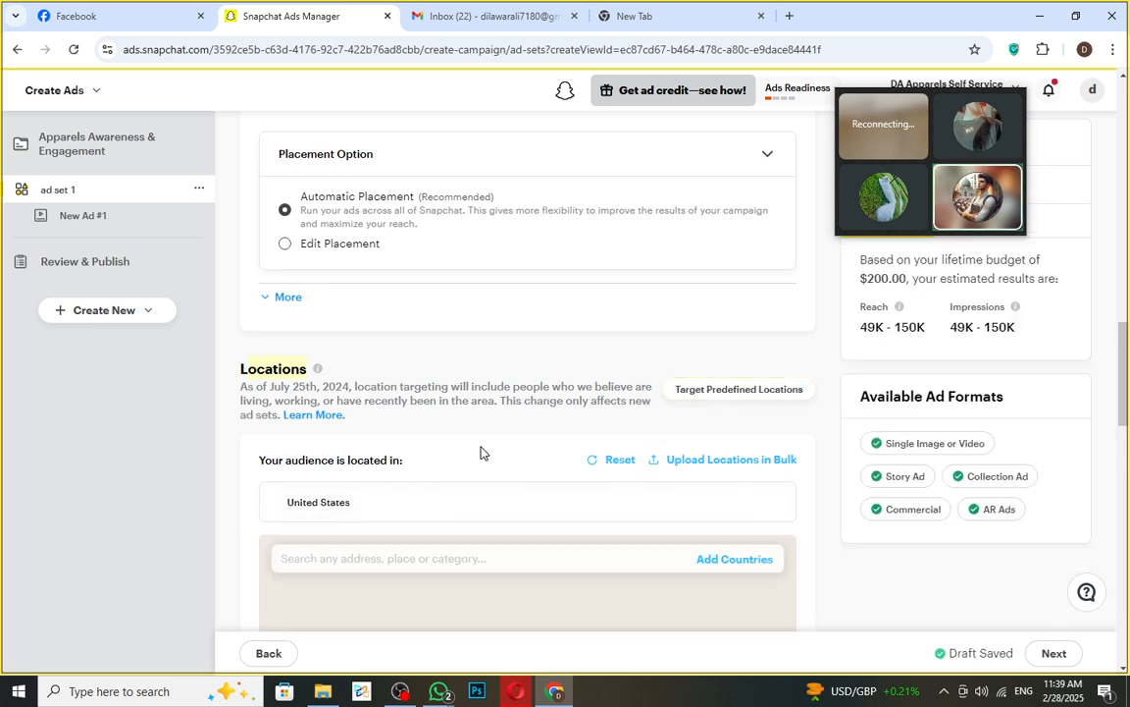
scroll(557, 439, down, 2)
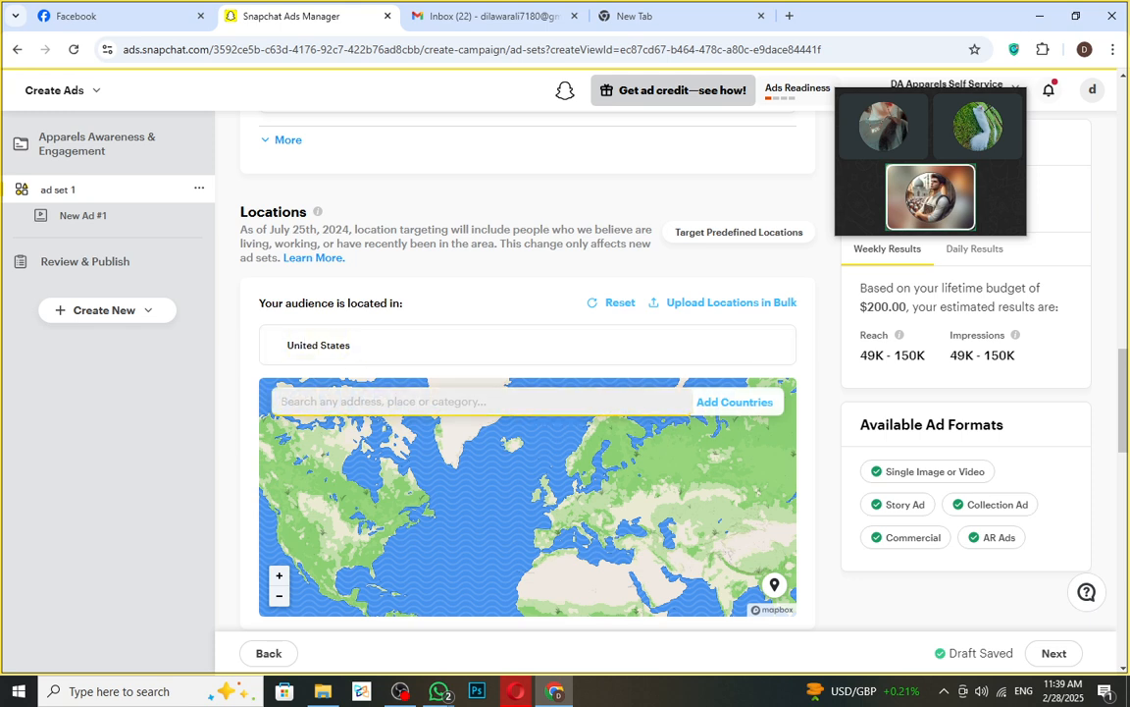
text(cana)
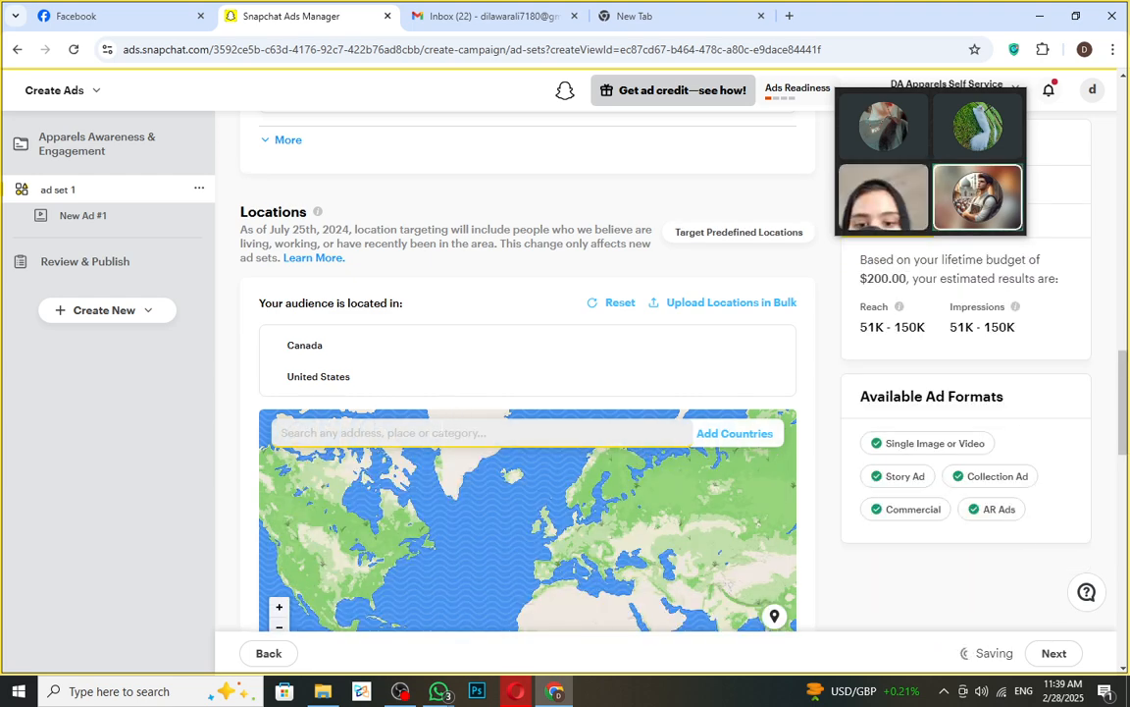
- Add Pakistan to the audience locations and exclude an 8 km radius around Islamabad
text(pakis)
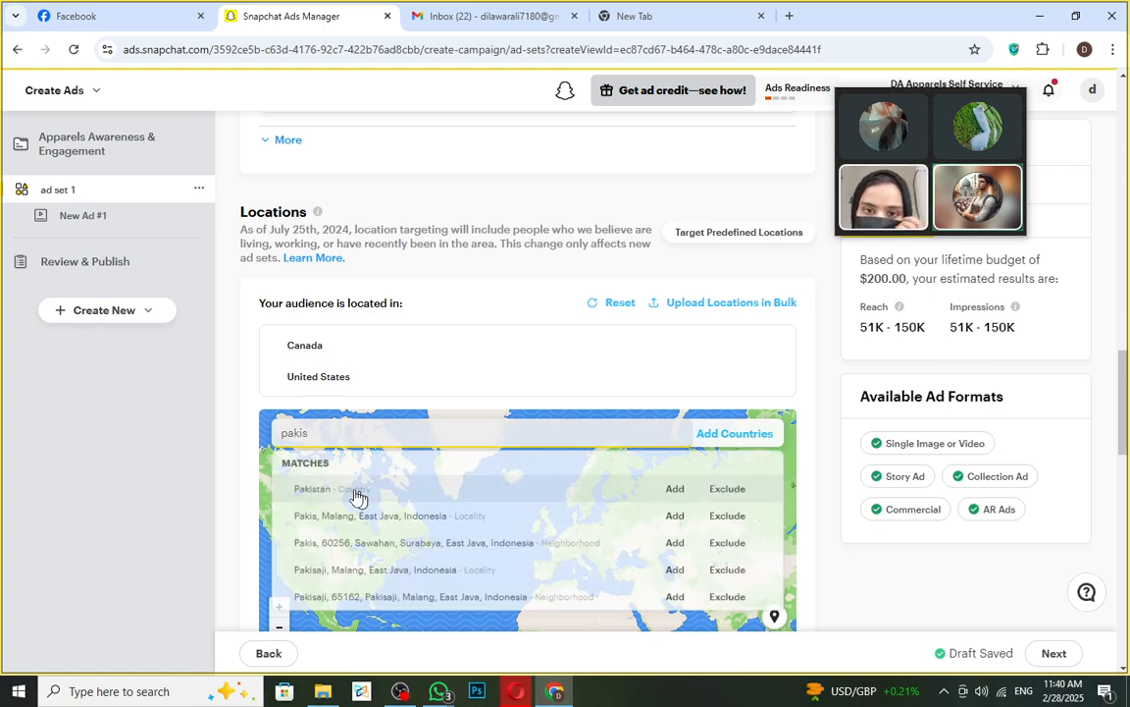
click(681, 494)
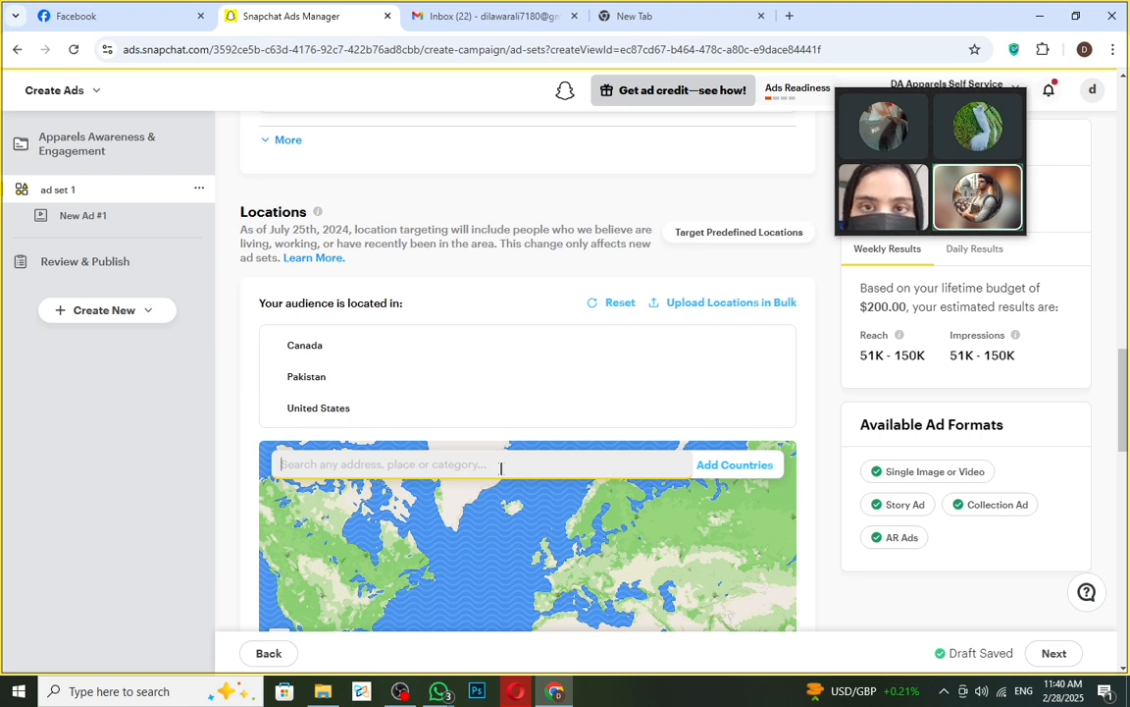
text(islama)
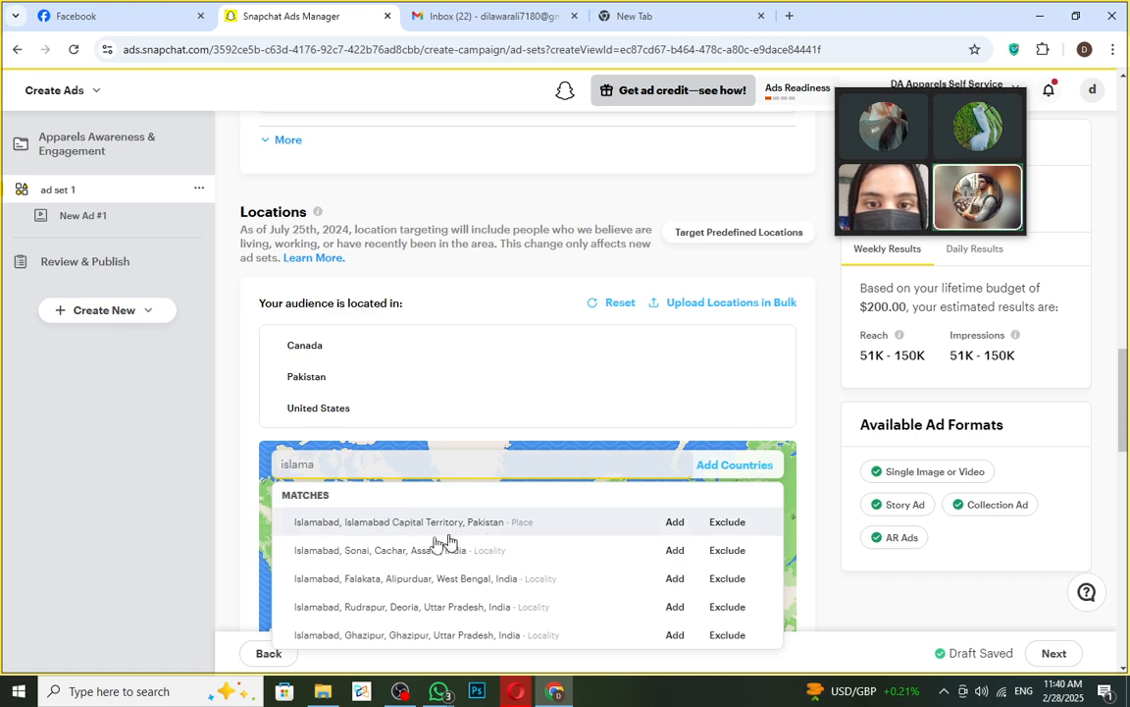
click(727, 523)
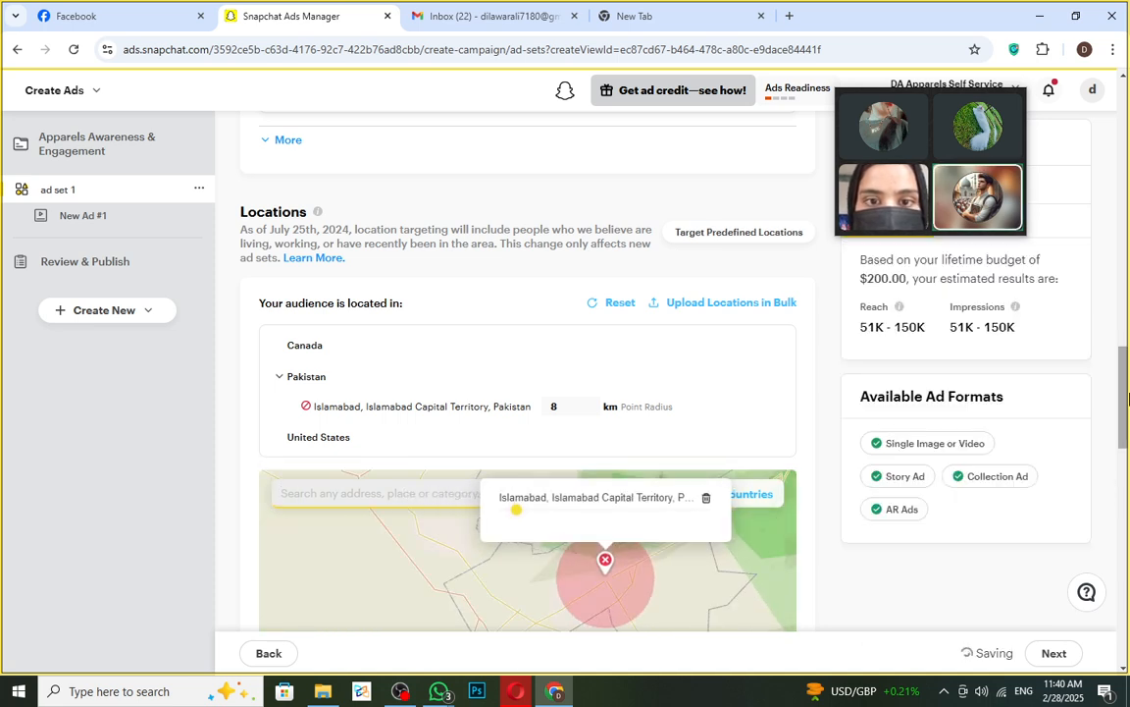
- Drag the excluded Islamabad radius slider until the radius reads 13.69 km
scroll(1129, 442, down, 2)
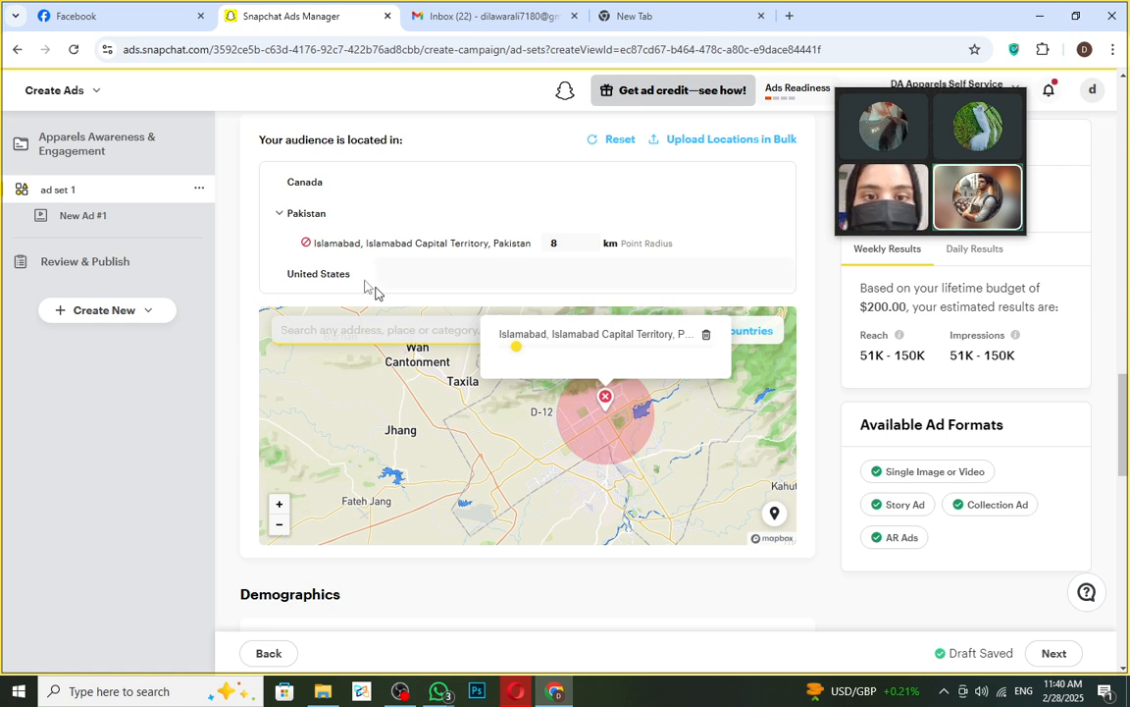
scroll(297, 233, up, 1)
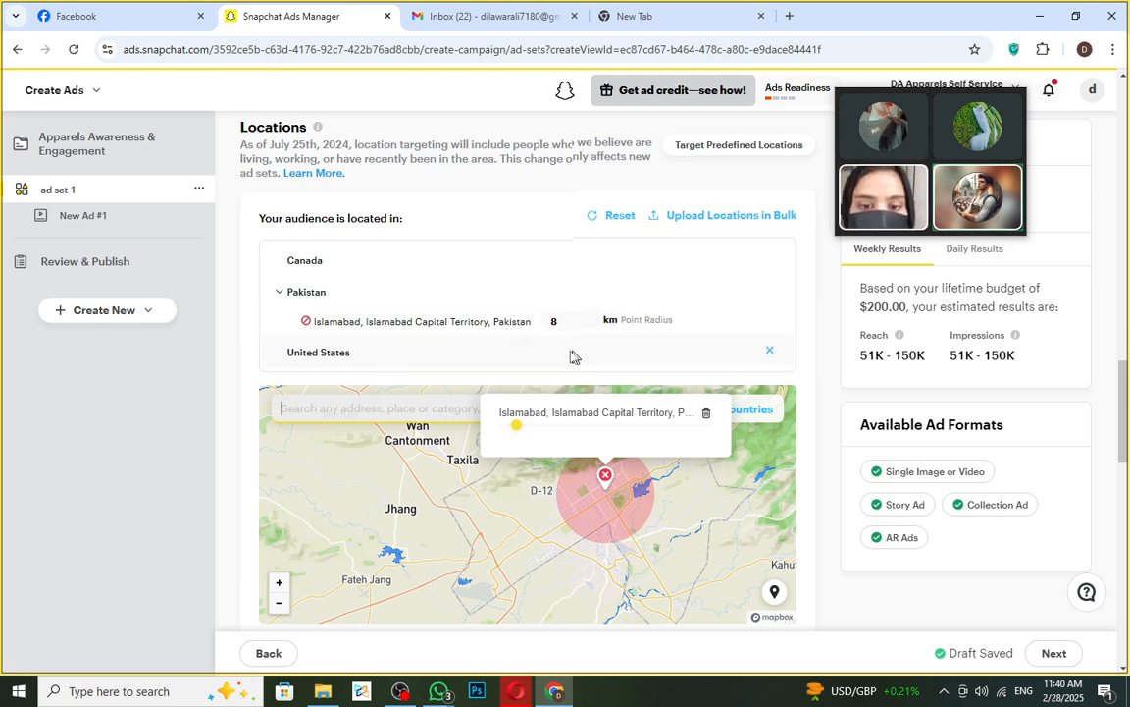
scroll(584, 360, down, 2)
scroll(463, 374, up, 2)
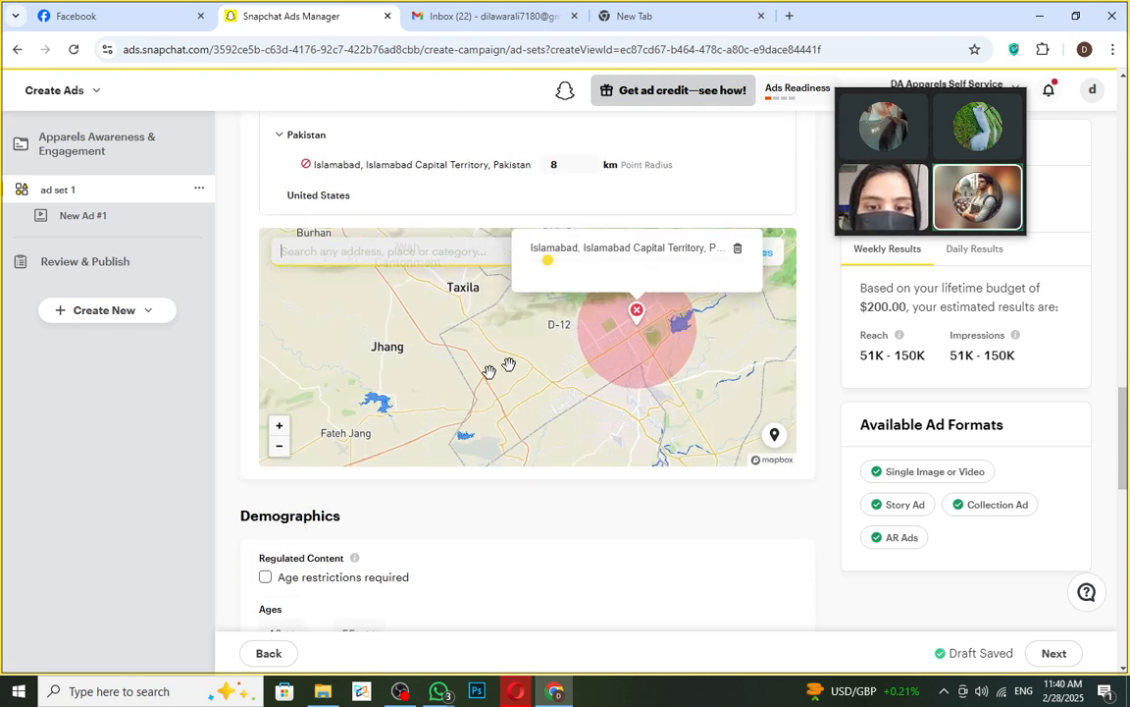
scroll(719, 201, up, 3)
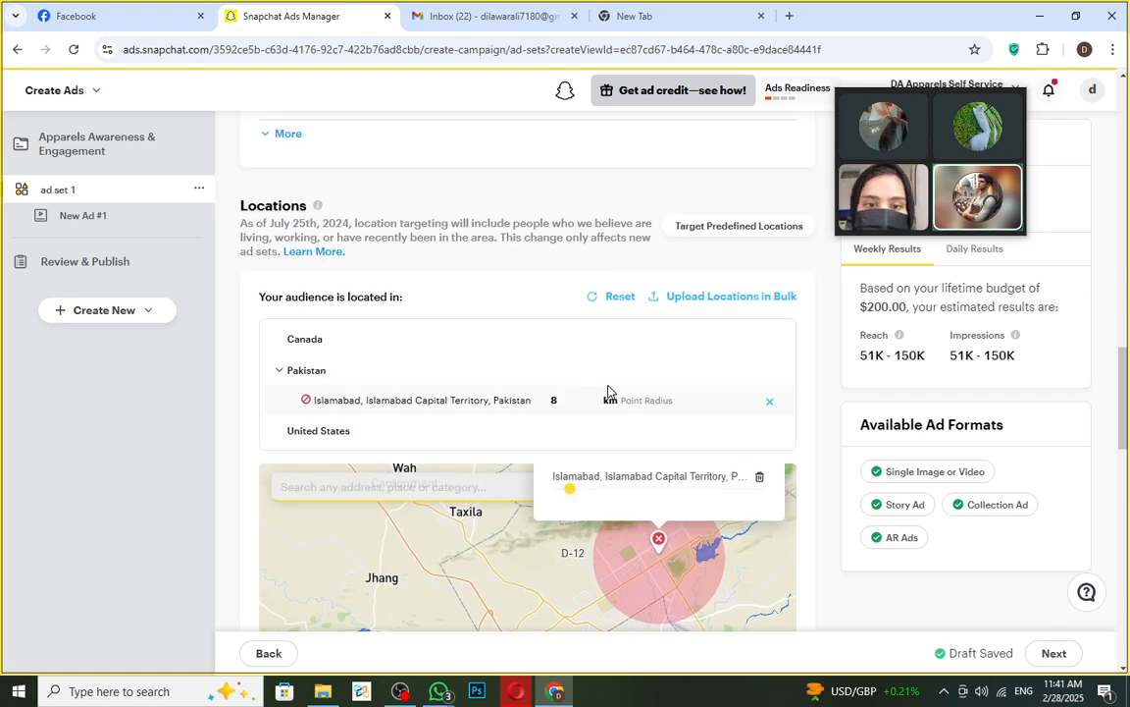
scroll(608, 391, down, 1)
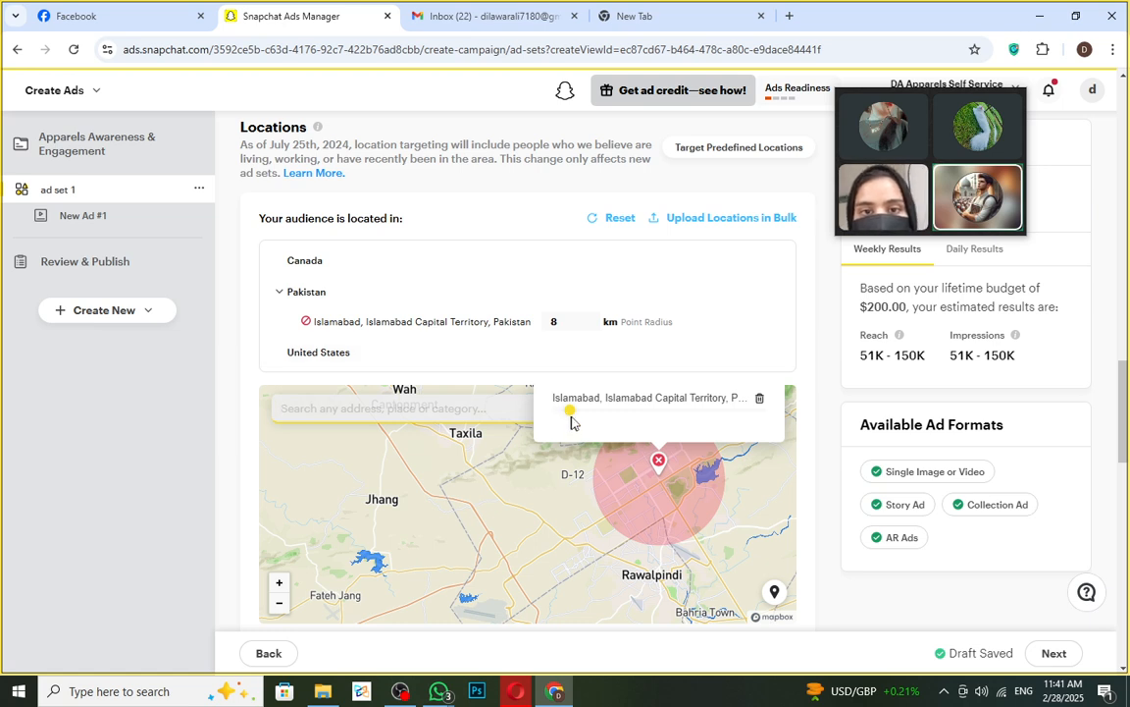
drag(570, 410, 631, 414)
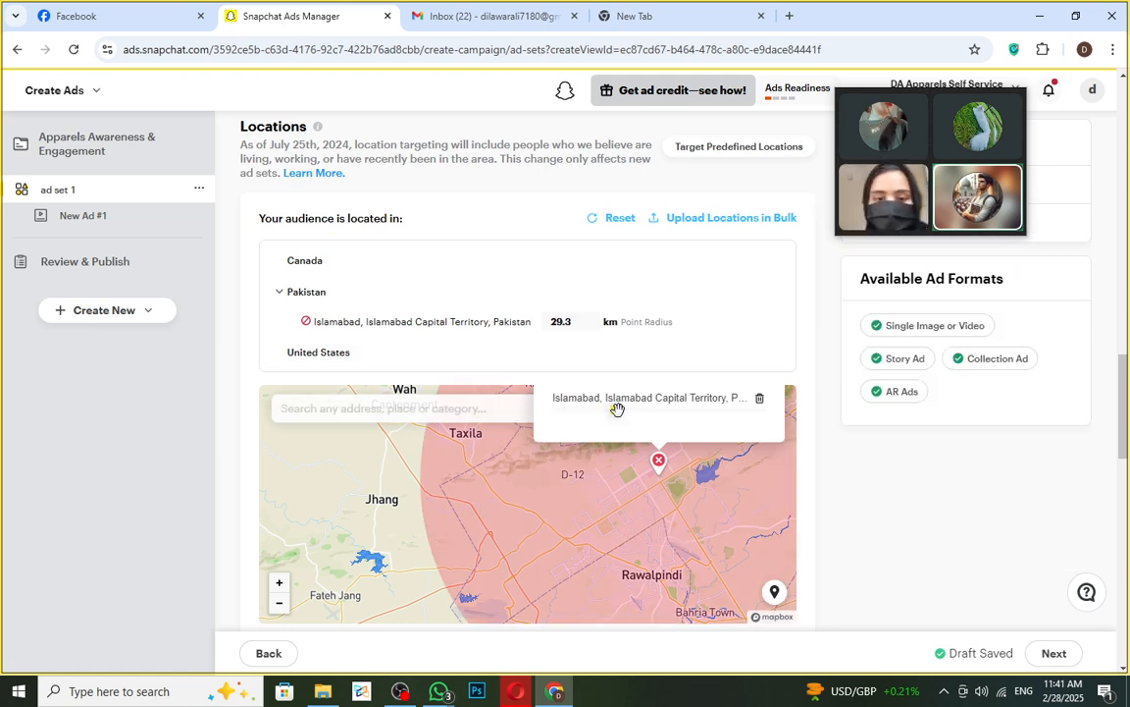
drag(614, 412, 638, 437)
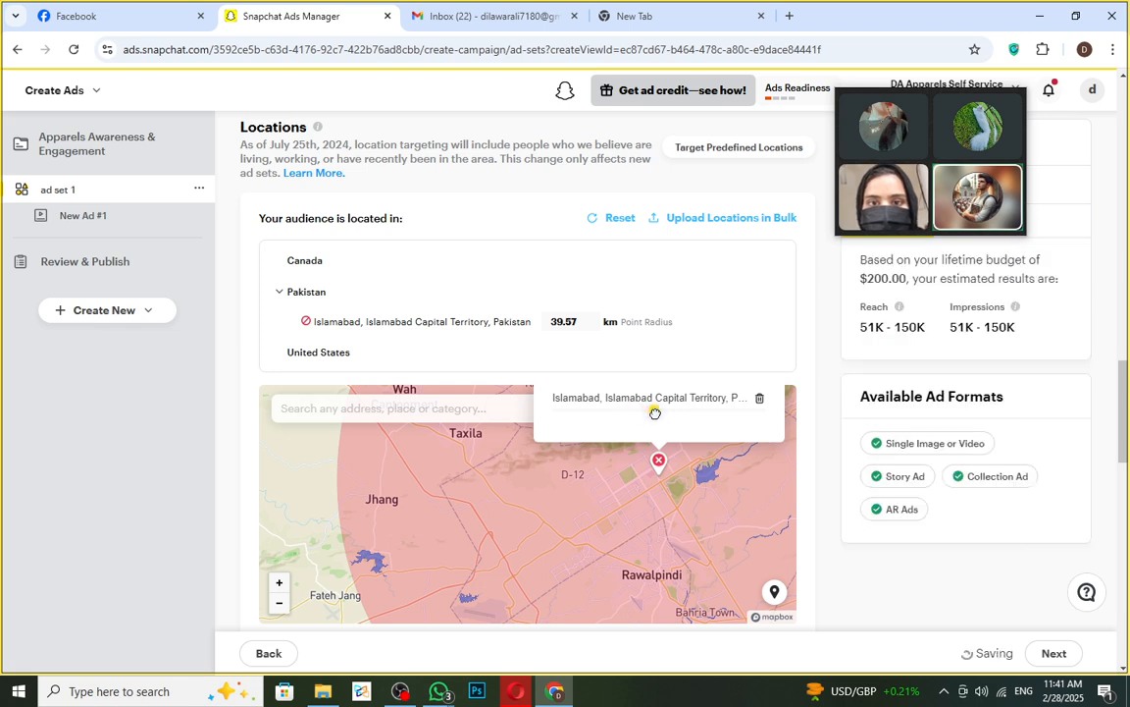
drag(654, 413, 583, 410)
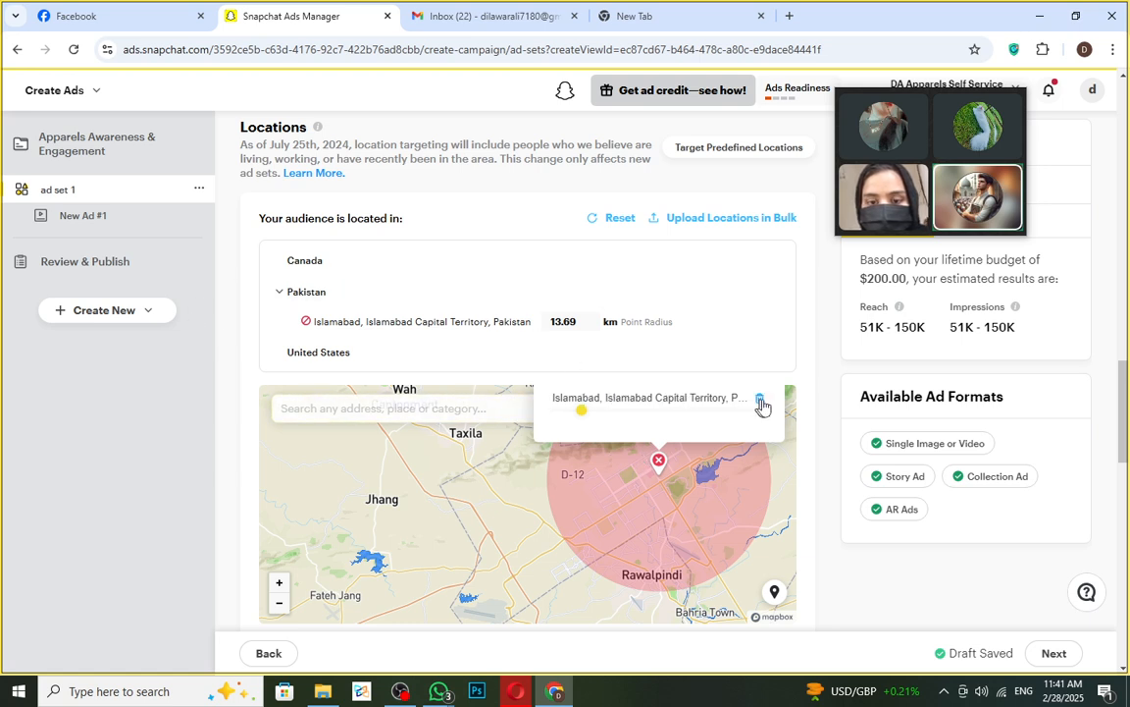
scroll(822, 562, down, 3)
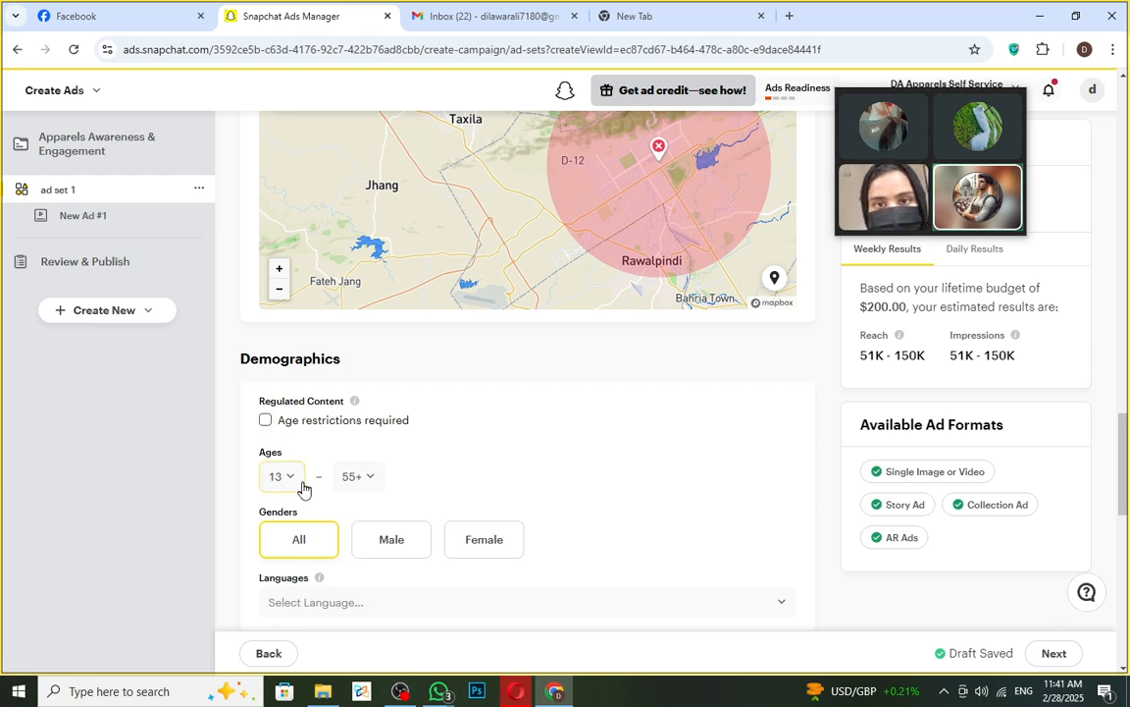
- Set the minimum age to 20 and the maximum age to 50
scroll(304, 471, down, 2)
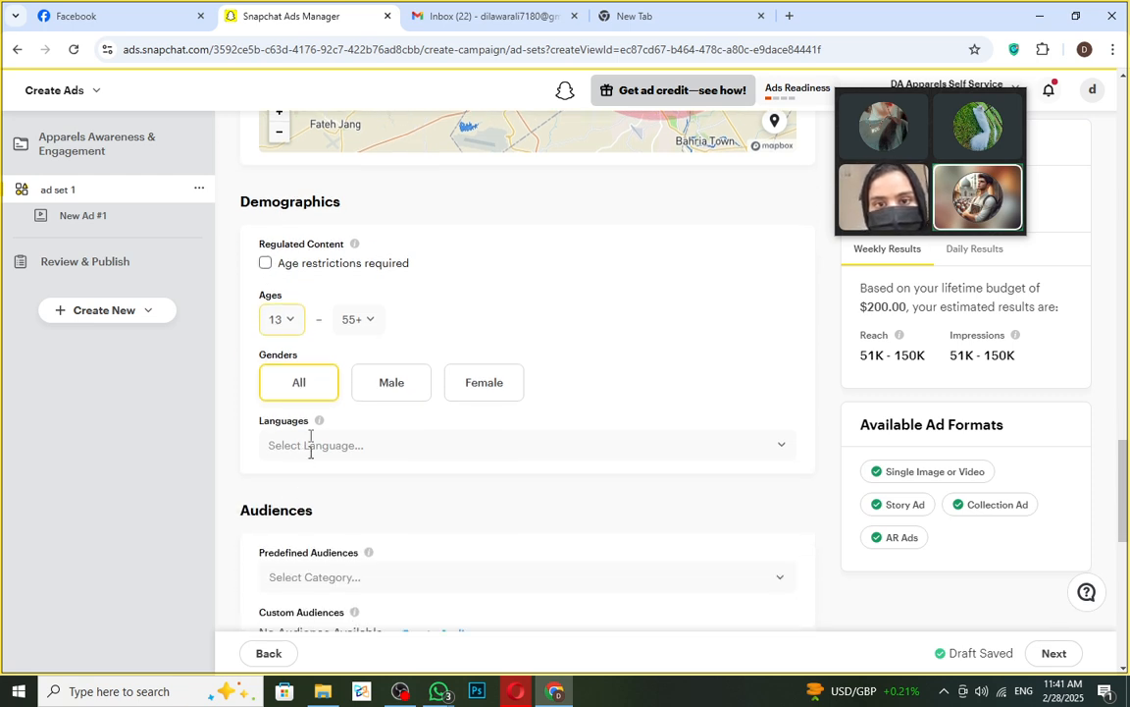
click(289, 323)
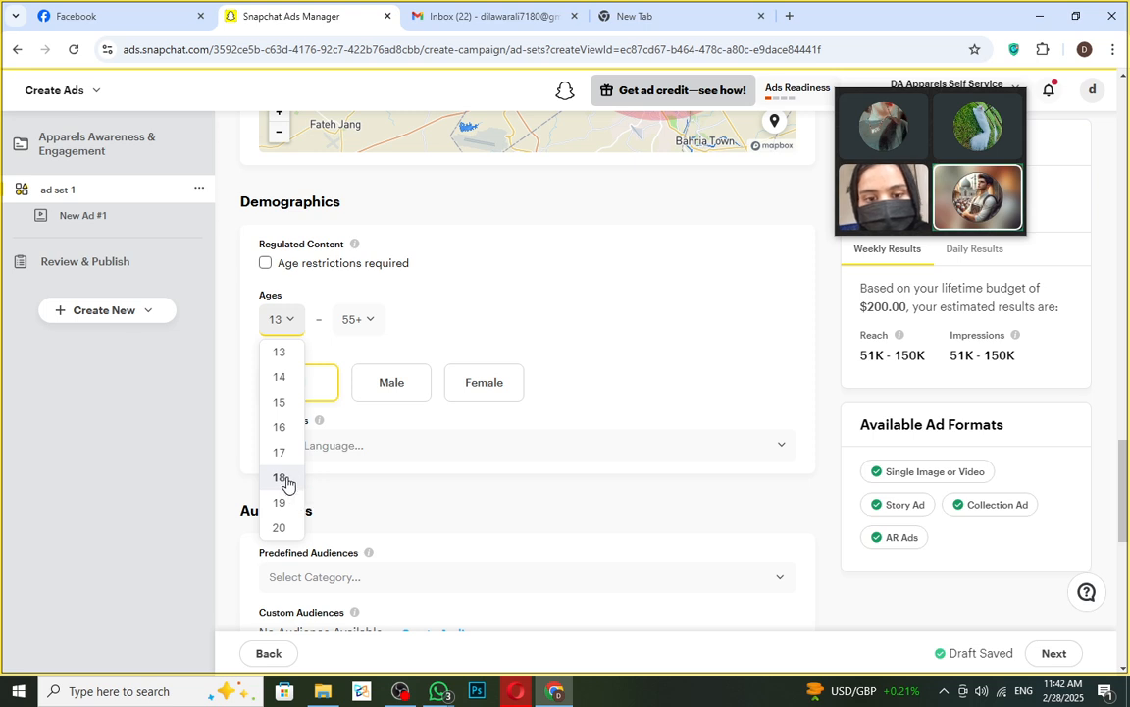
click(280, 529)
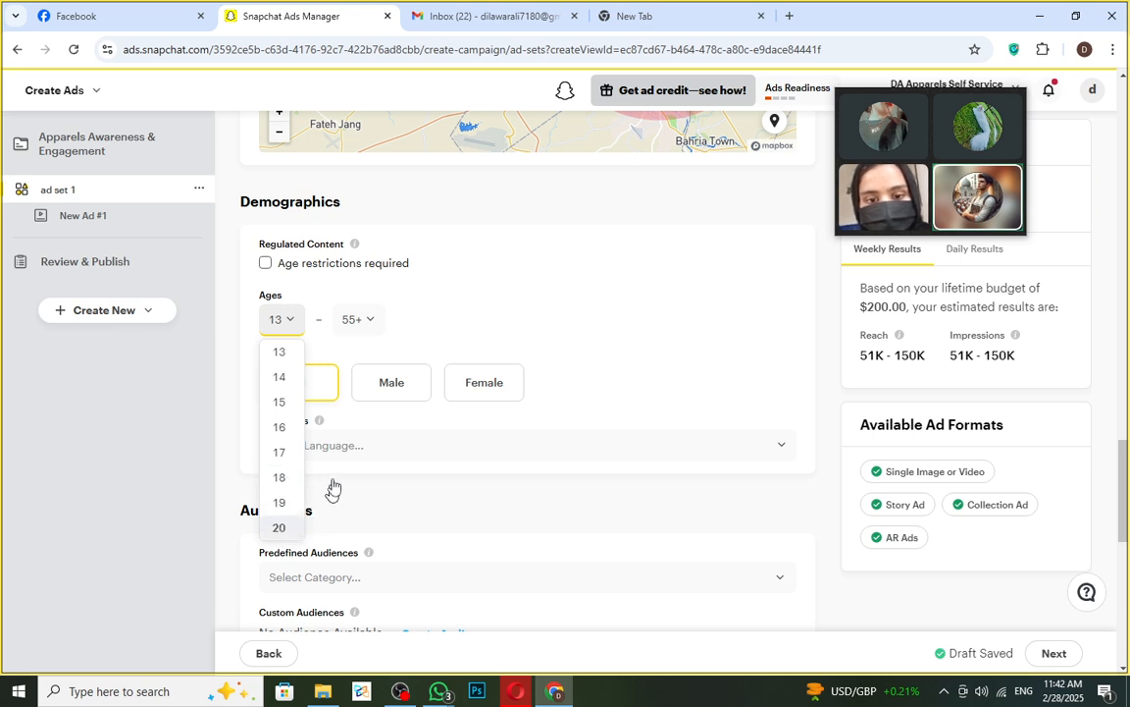
click(371, 321)
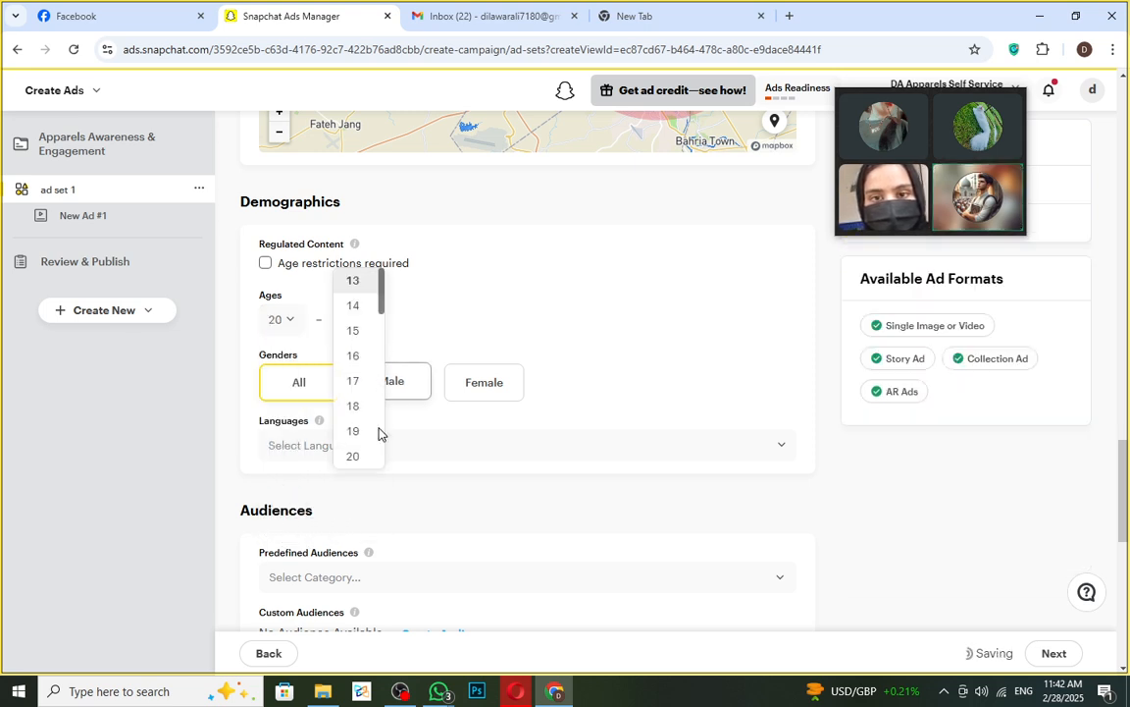
scroll(369, 398, down, 1)
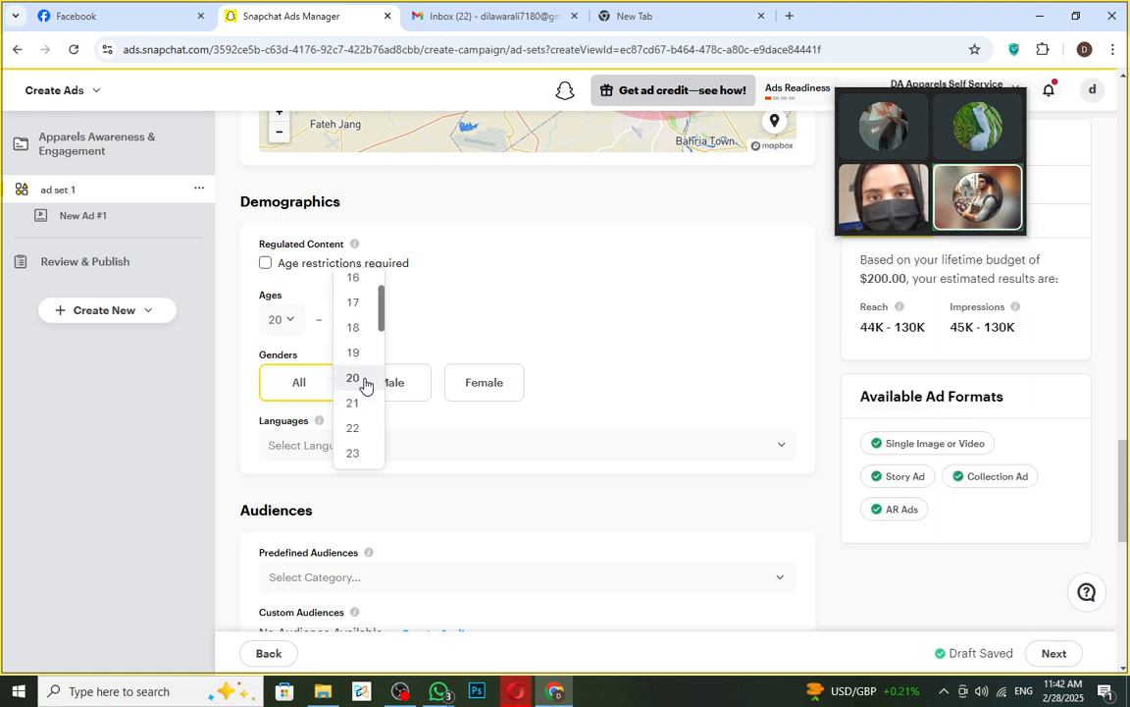
scroll(365, 388, down, 7)
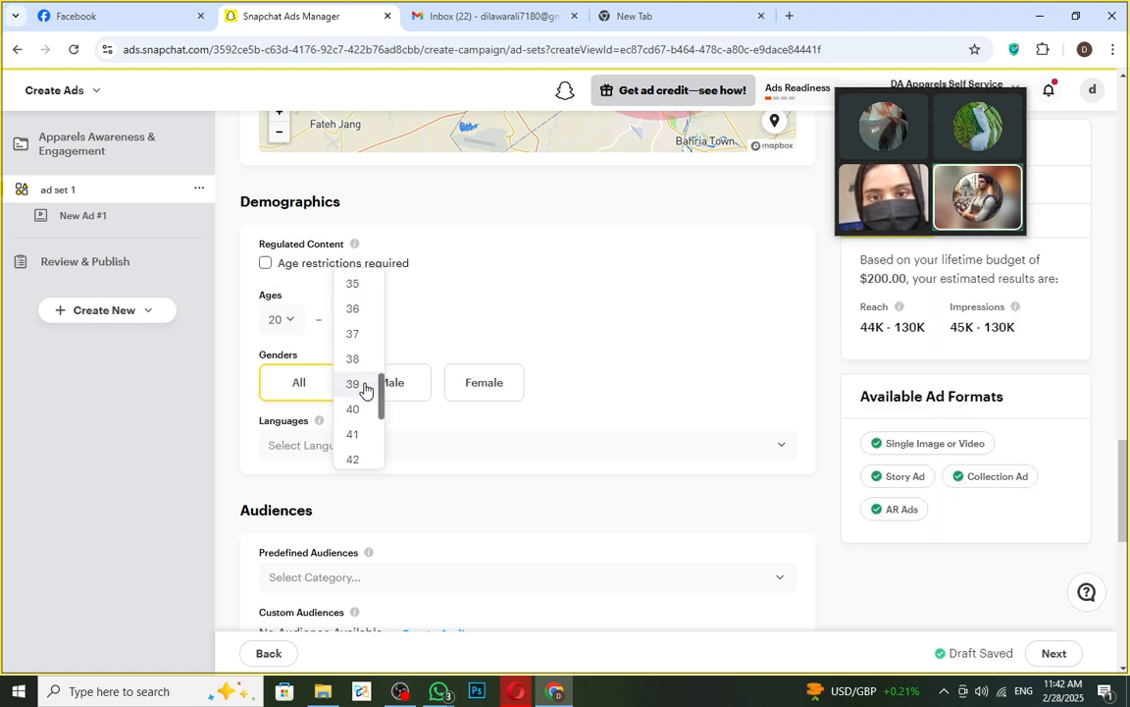
scroll(364, 382, down, 3)
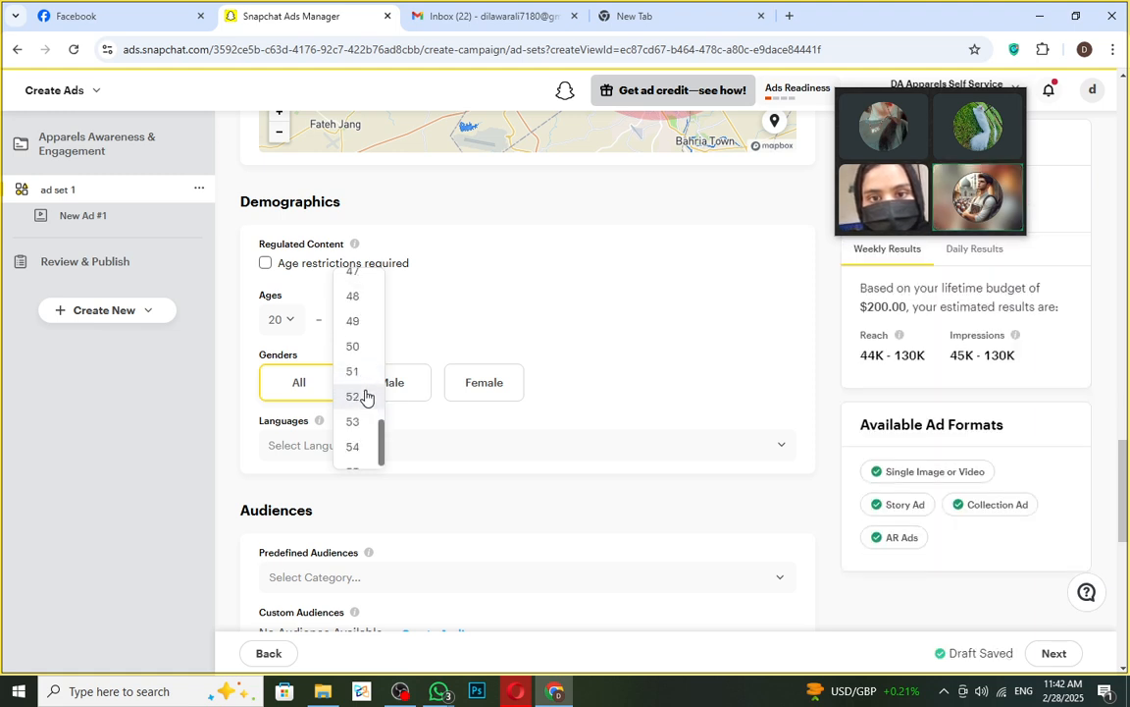
click(353, 347)
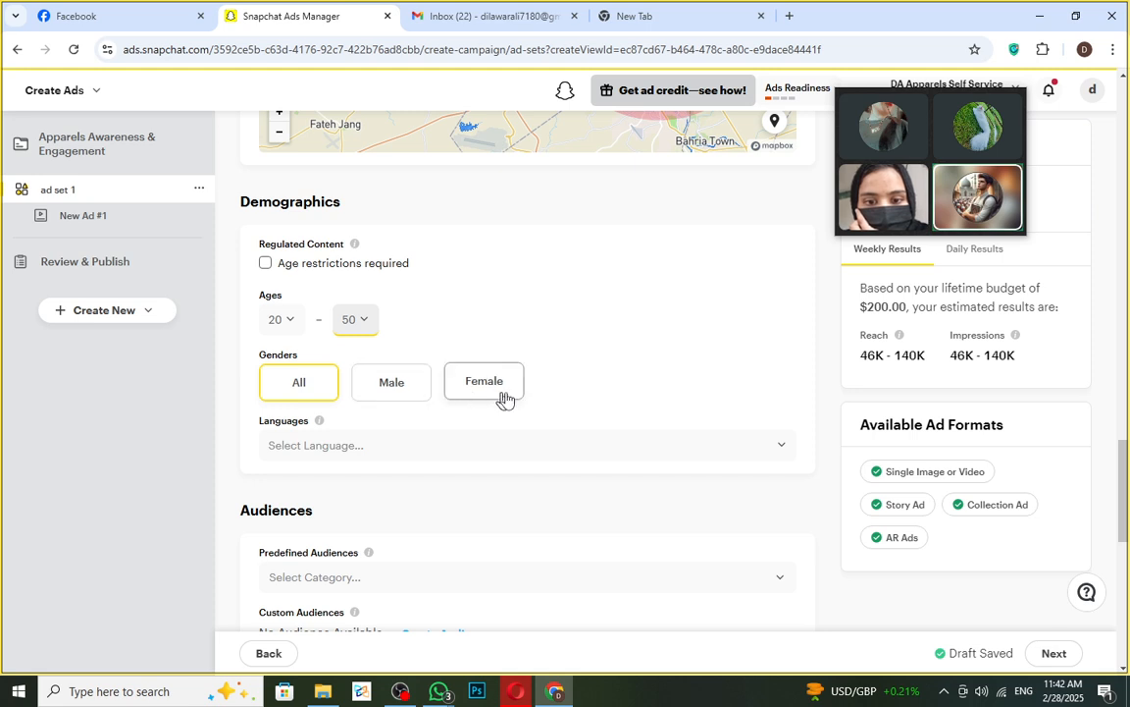
click(398, 385)
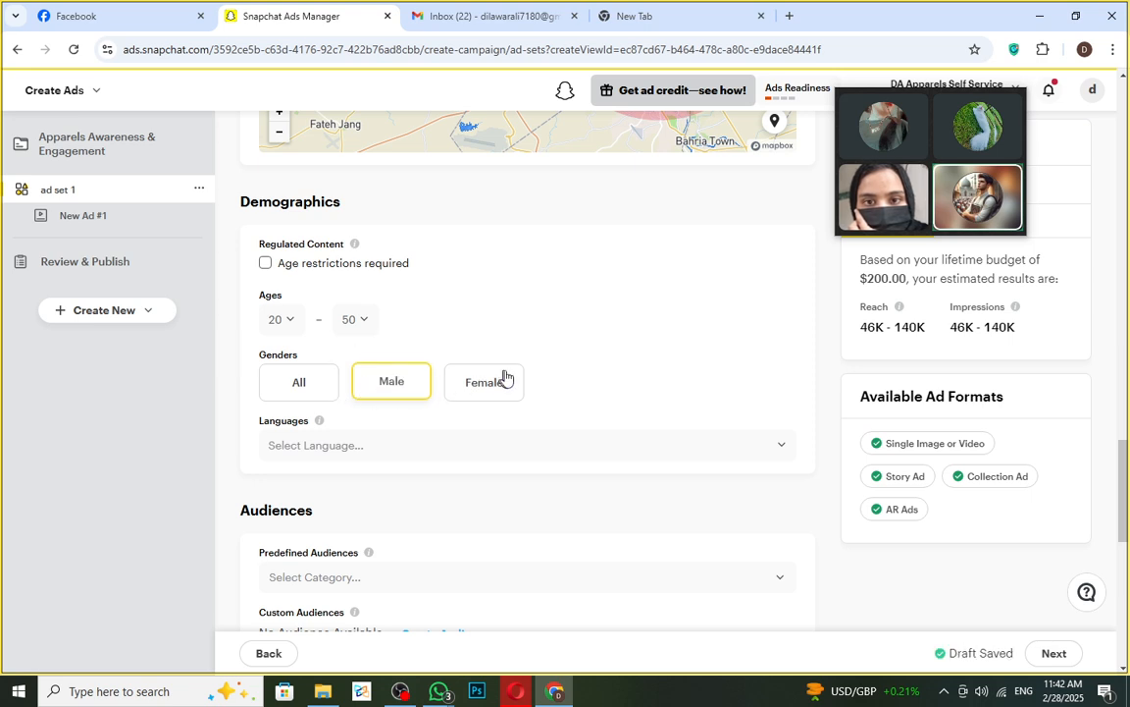
click(478, 380)
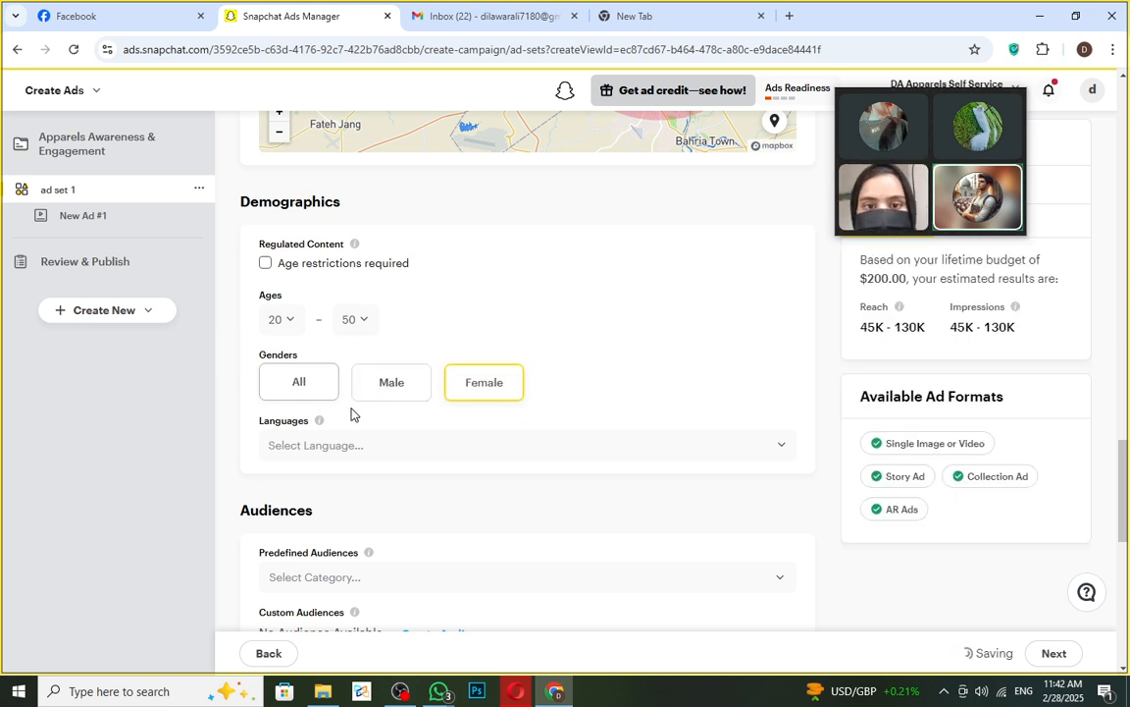
click(306, 387)
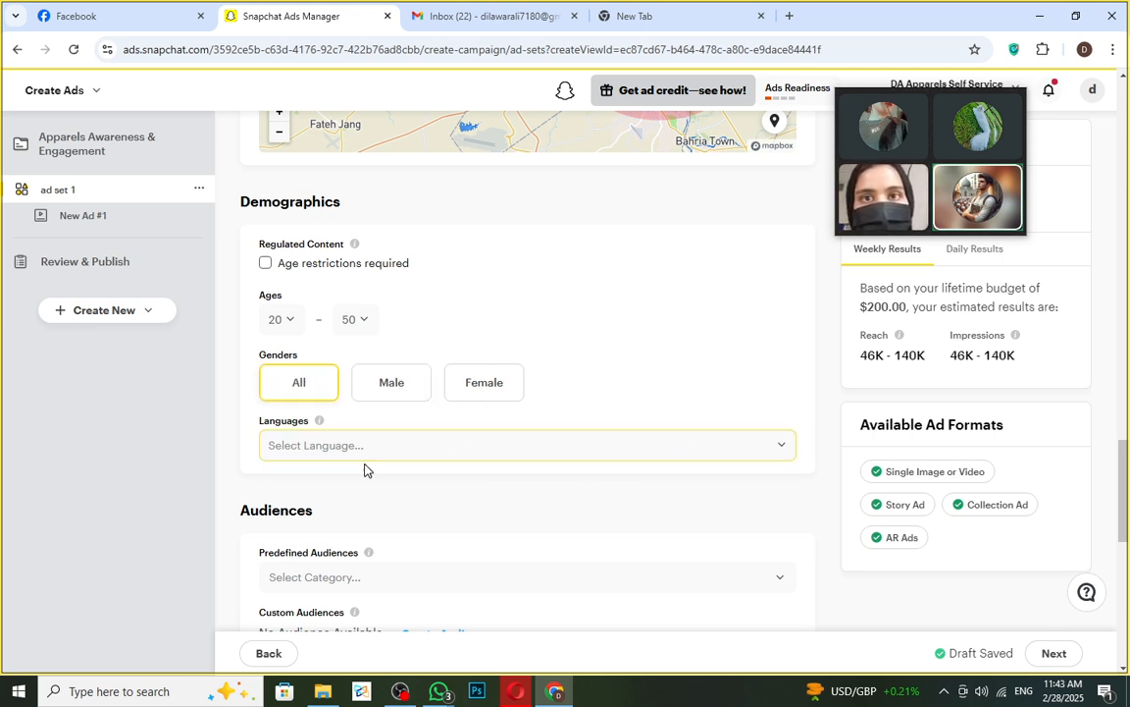
- Browse the Select Language dropdown's list of available languages
click(477, 445)
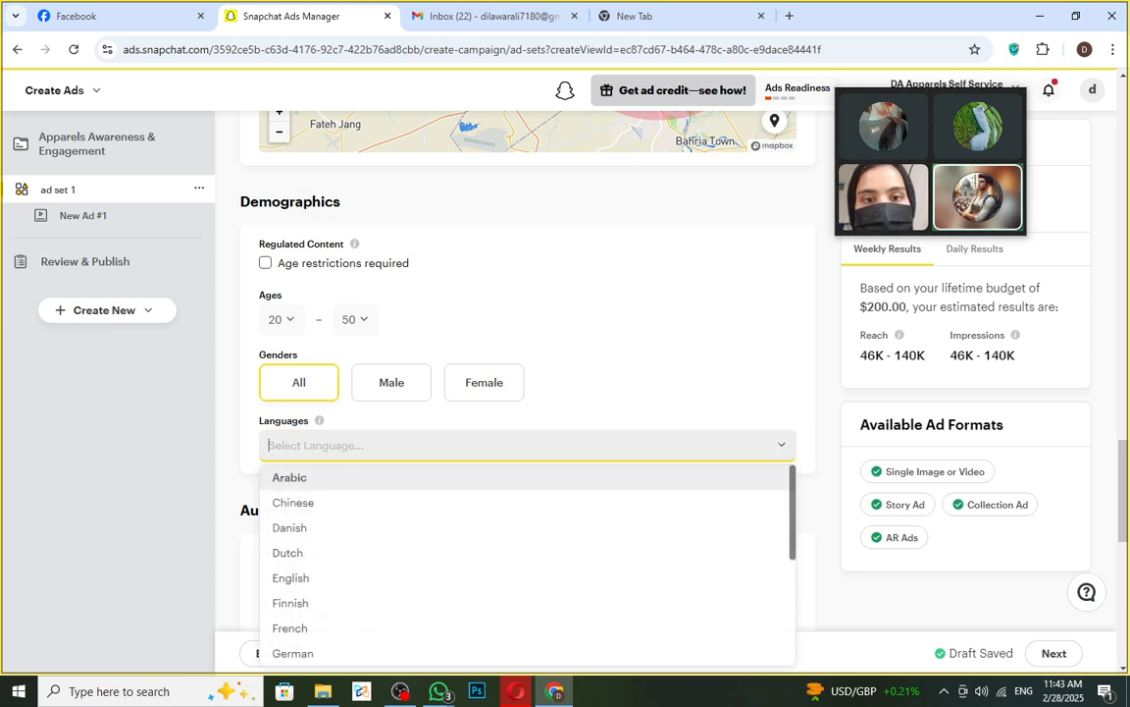
click(541, 437)
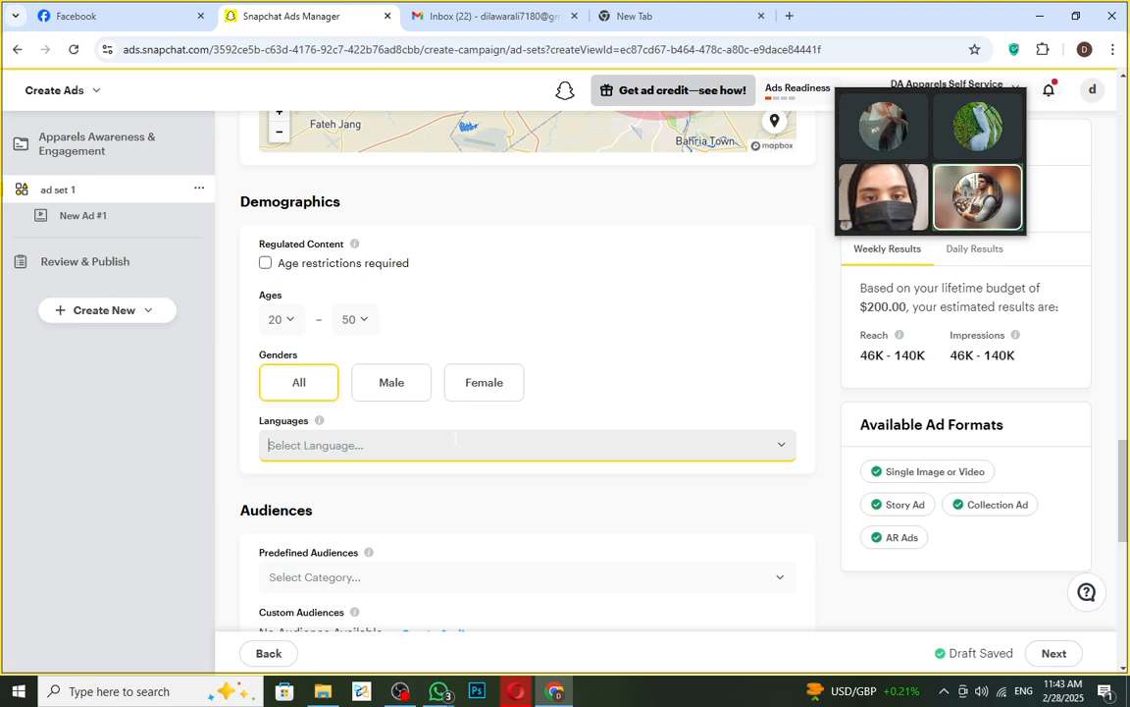
click(416, 443)
scroll(638, 533, down, 8)
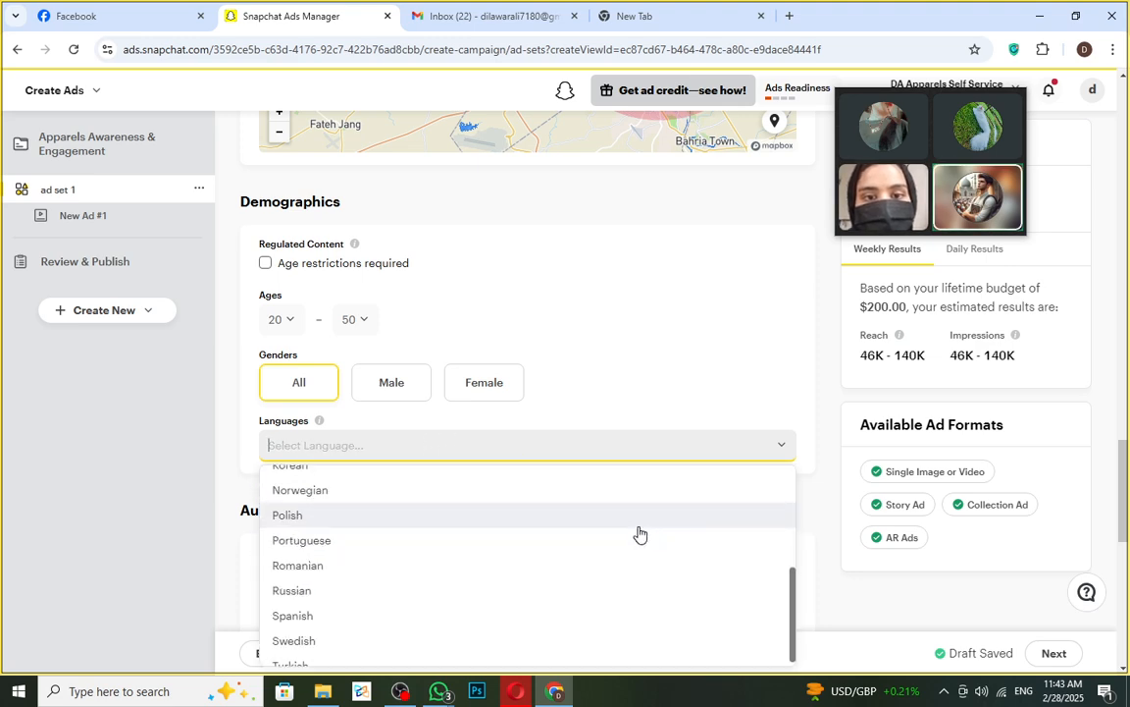
scroll(387, 277, up, 2)
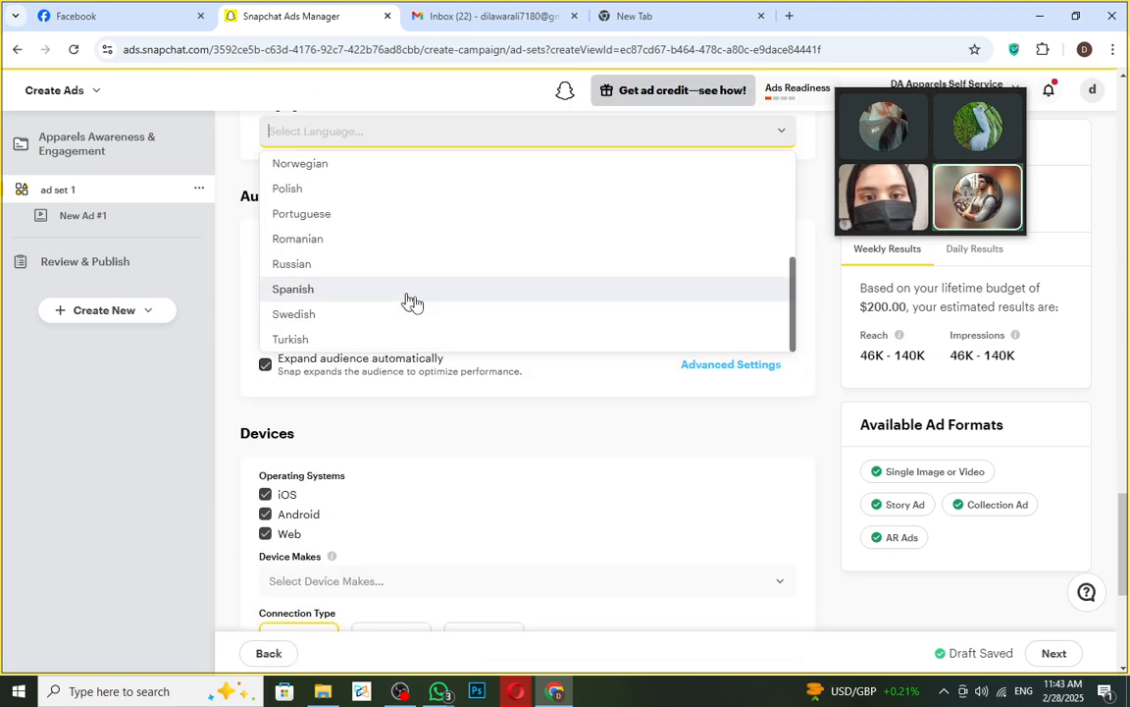
scroll(437, 344, up, 3)
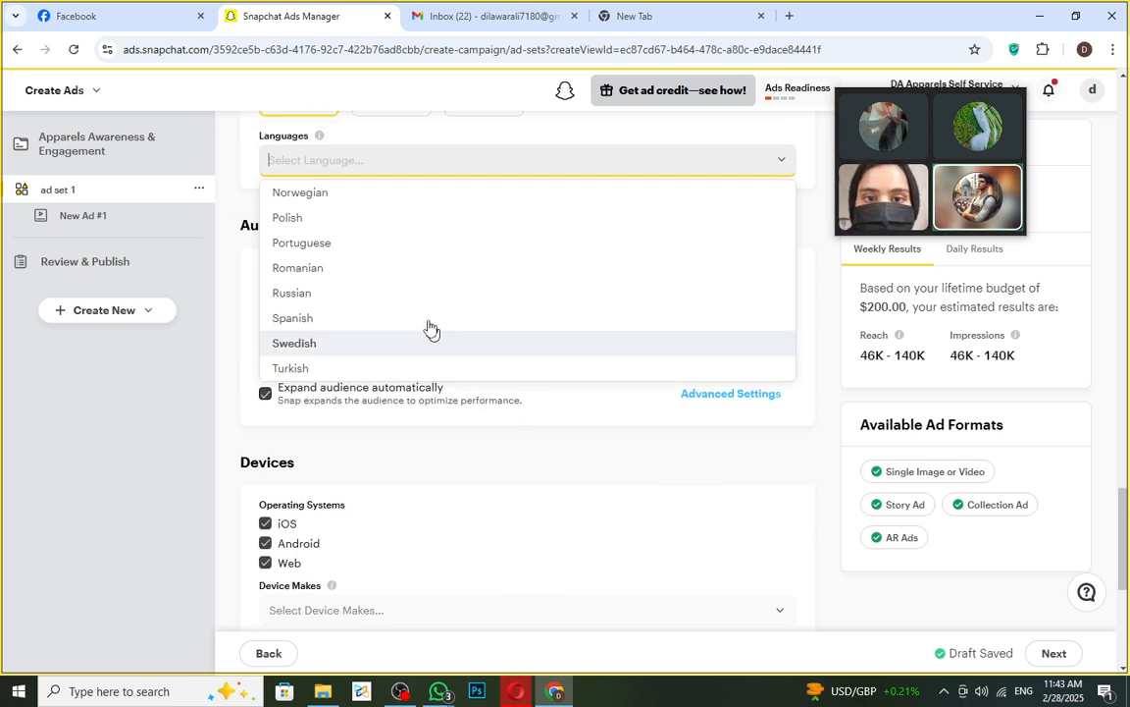
click(397, 211)
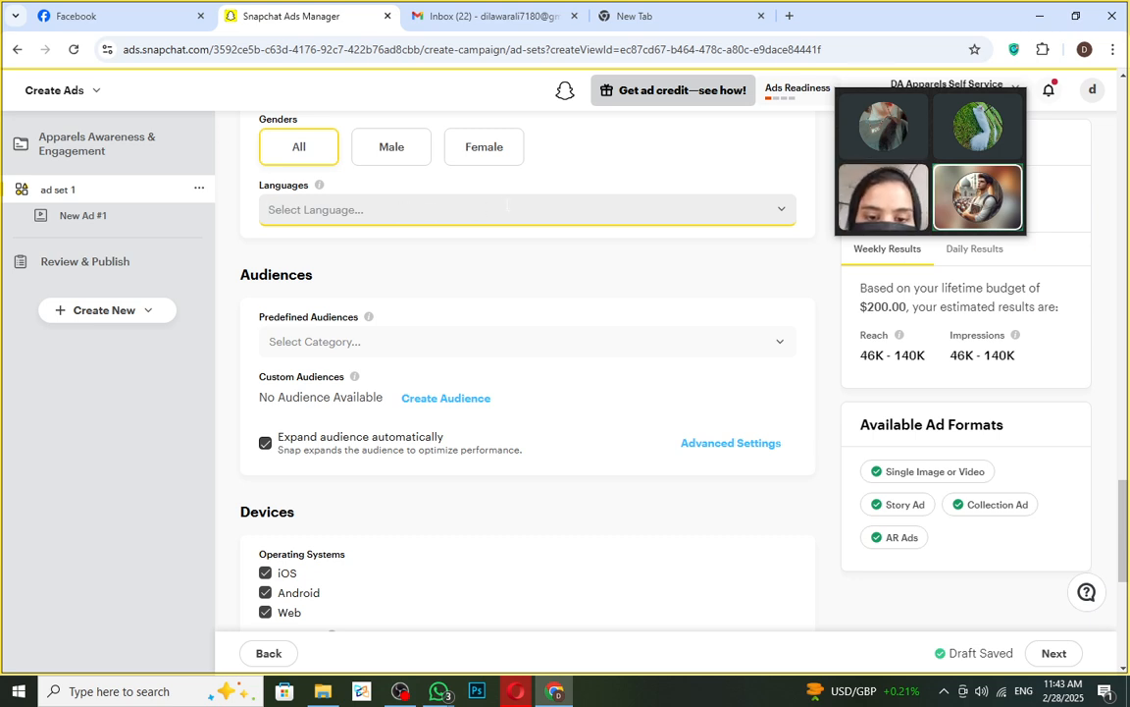
- Choose English as the ad set's targeted language
click(461, 210)
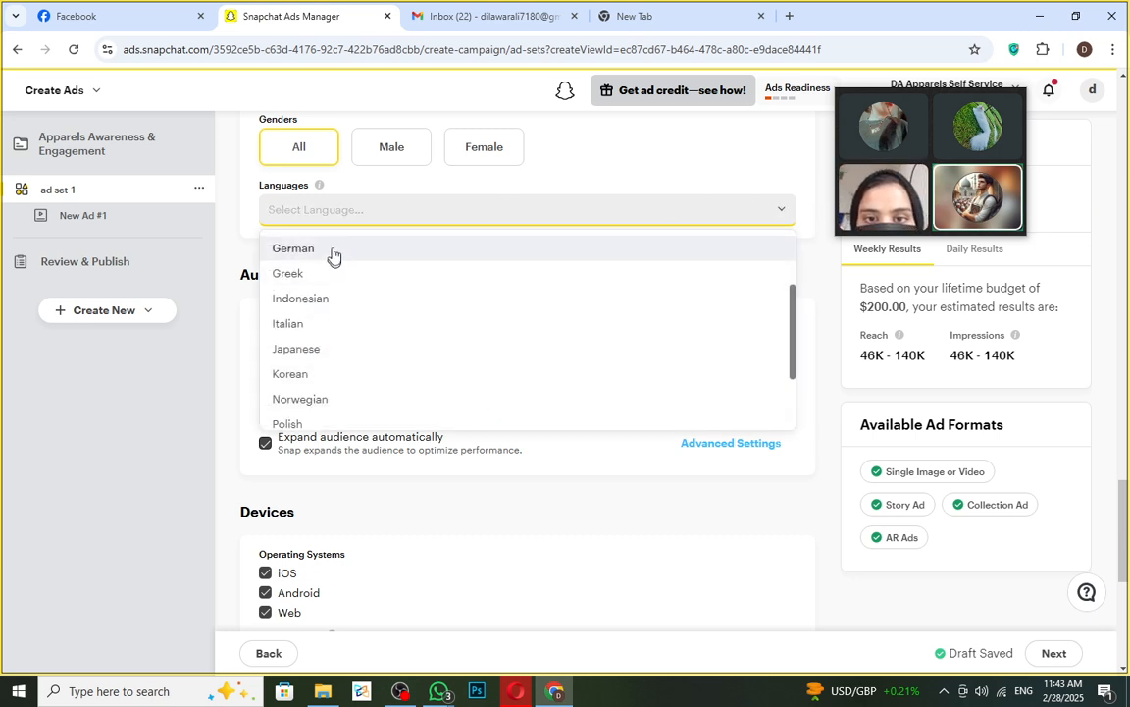
scroll(368, 280, down, 4)
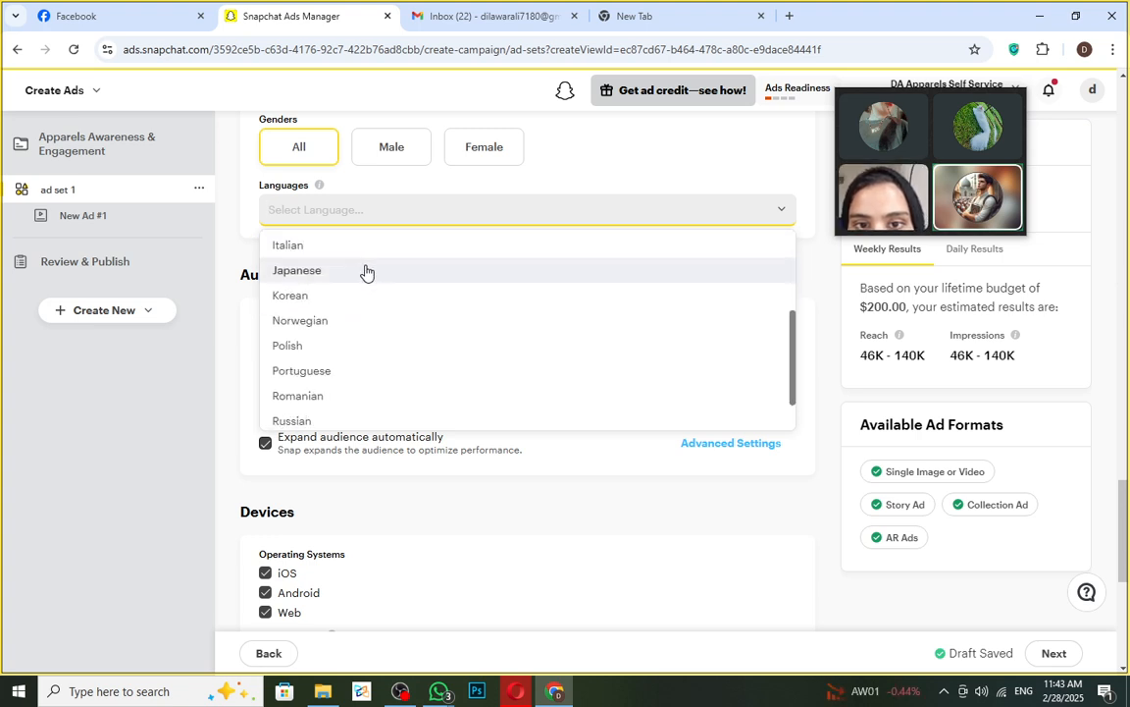
scroll(385, 278, down, 1)
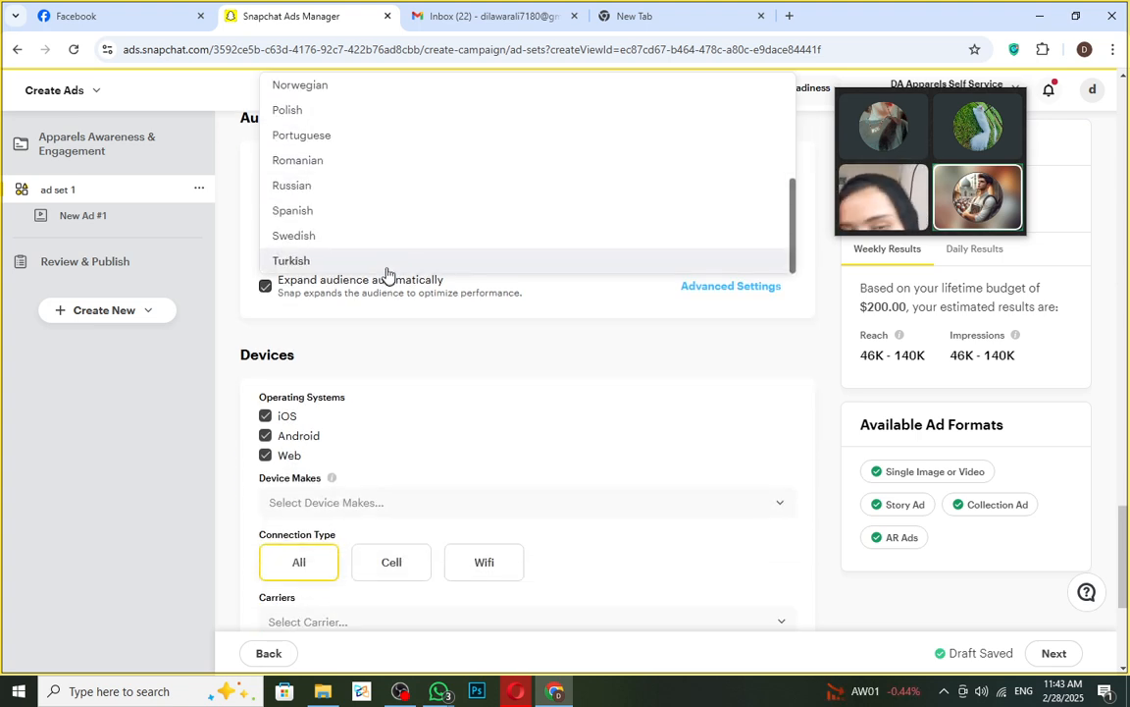
scroll(381, 218, up, 1)
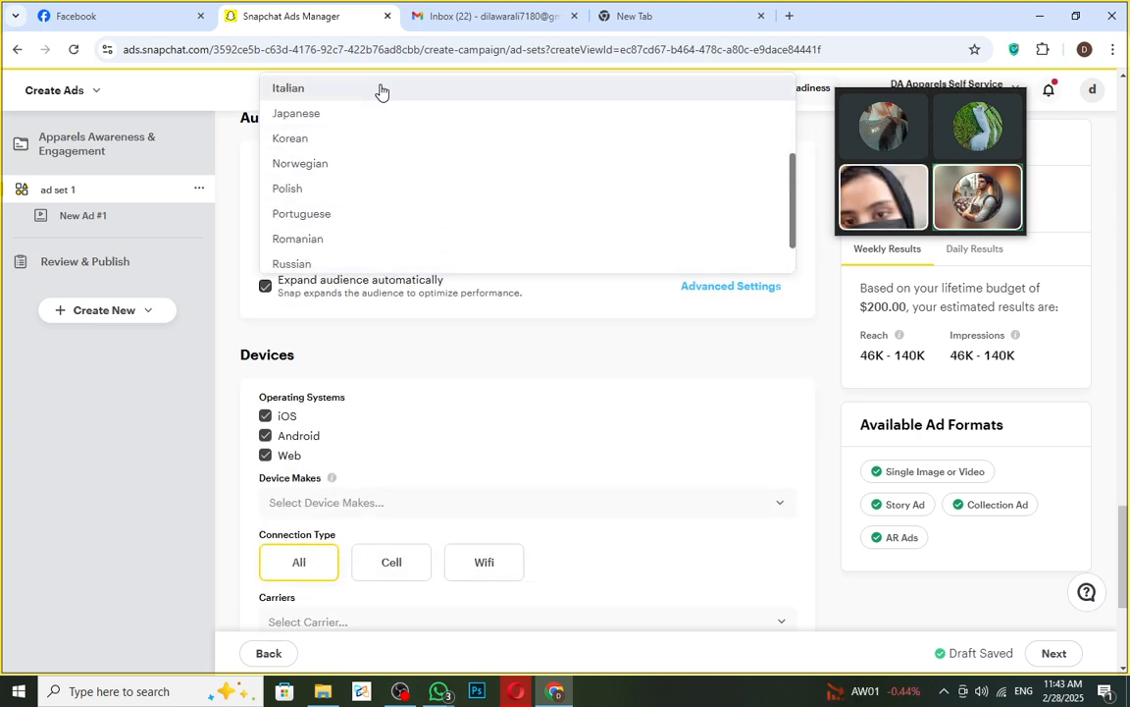
scroll(381, 95, up, 2)
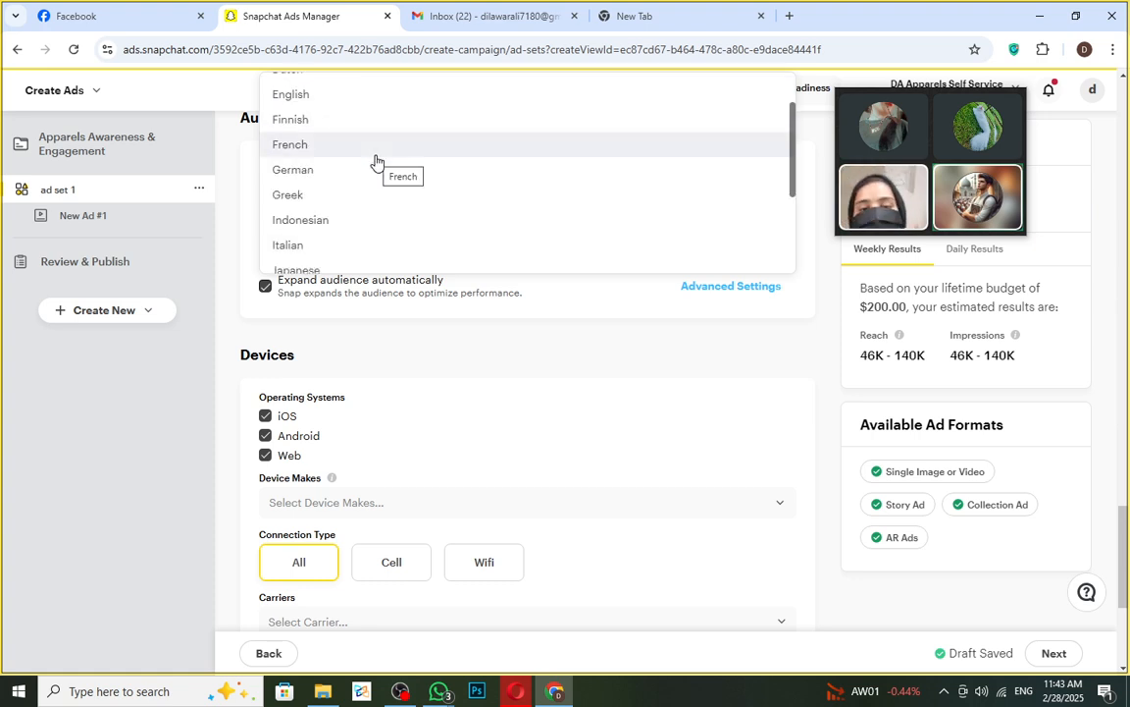
click(320, 103)
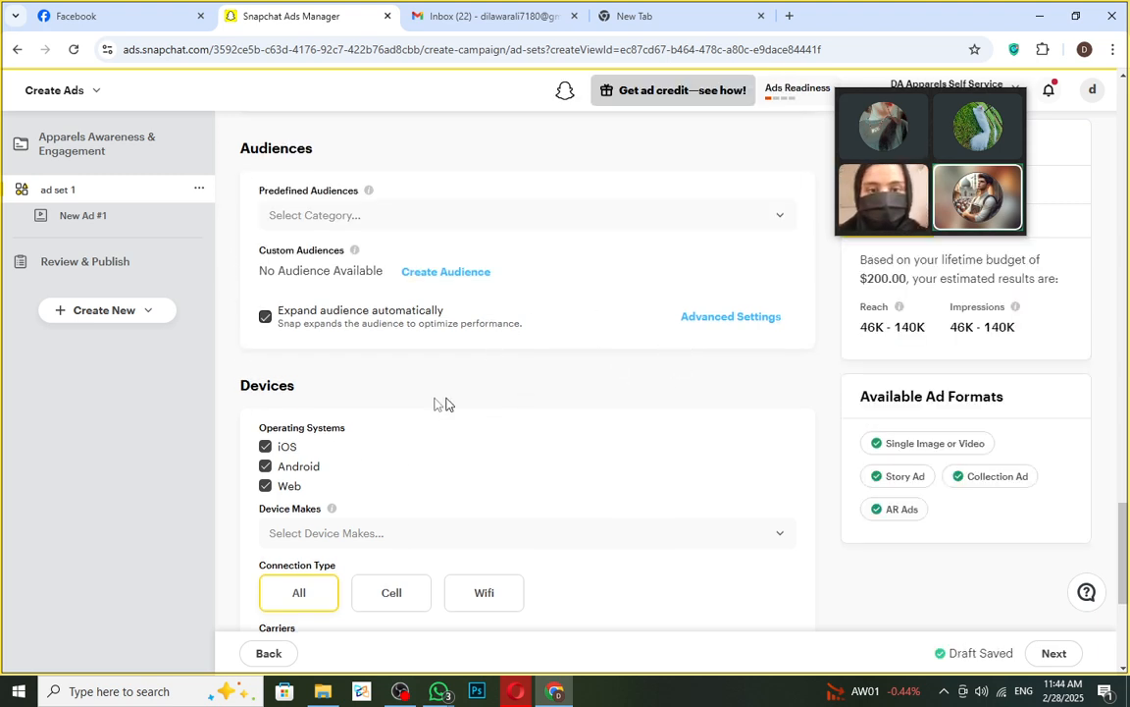
scroll(442, 296, up, 2)
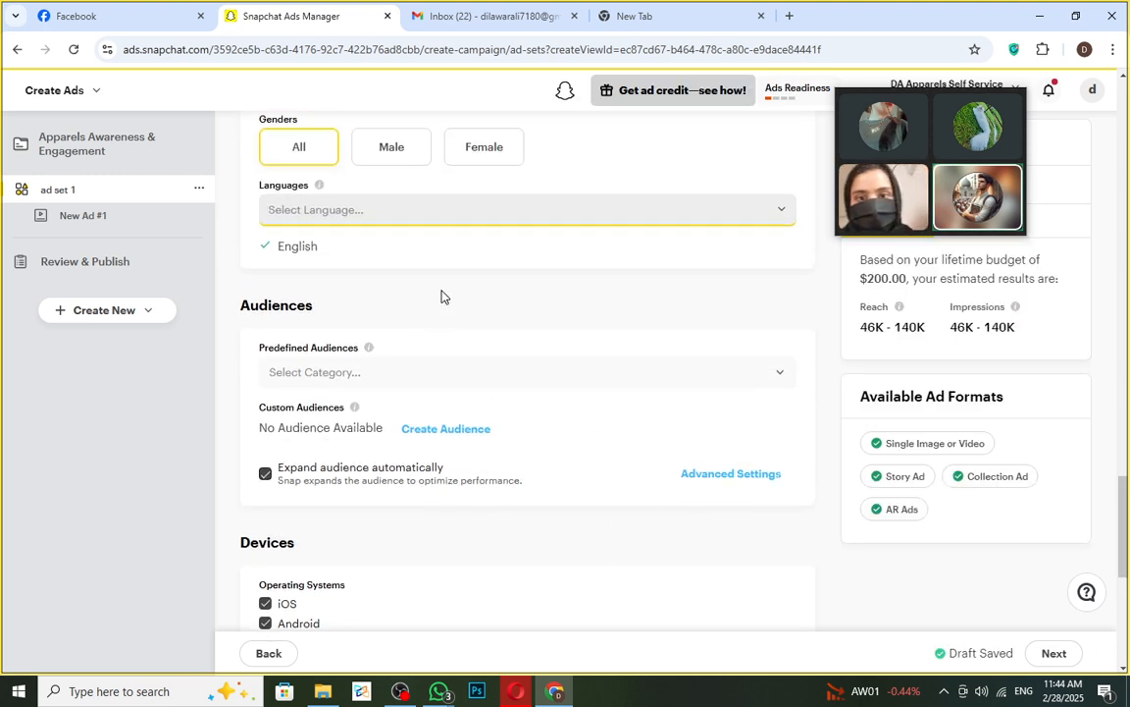
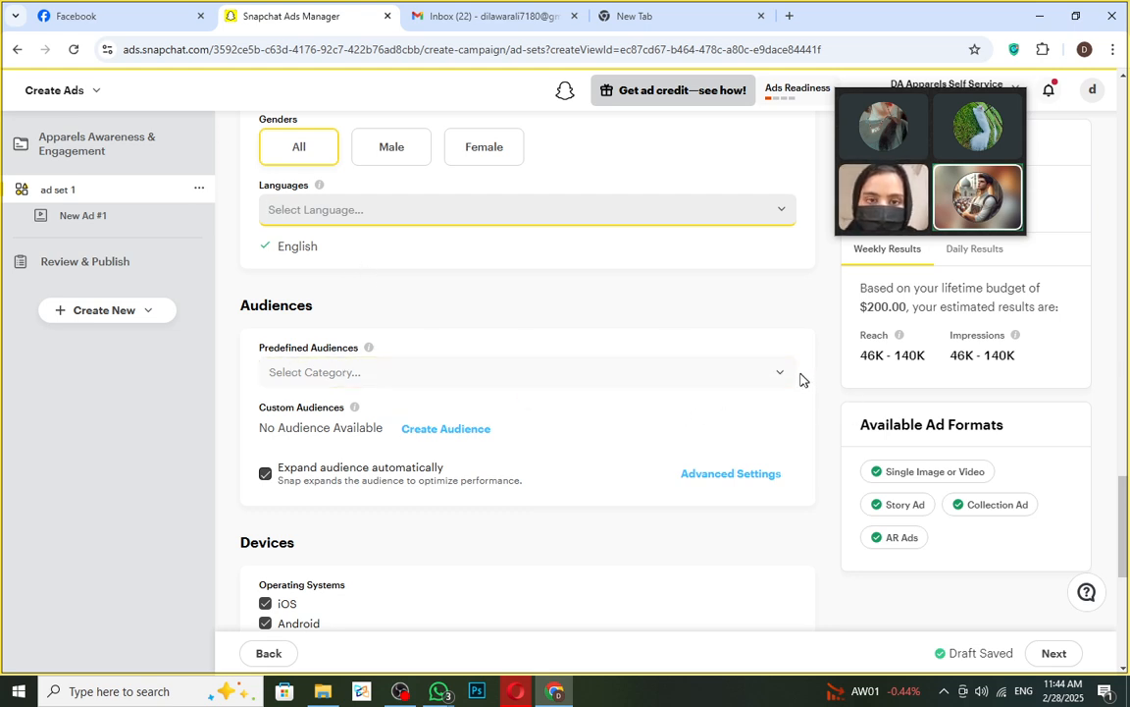
- Under Predefined Audiences, expand Lifestyles and add Fashion & Style Gurus
click(777, 375)
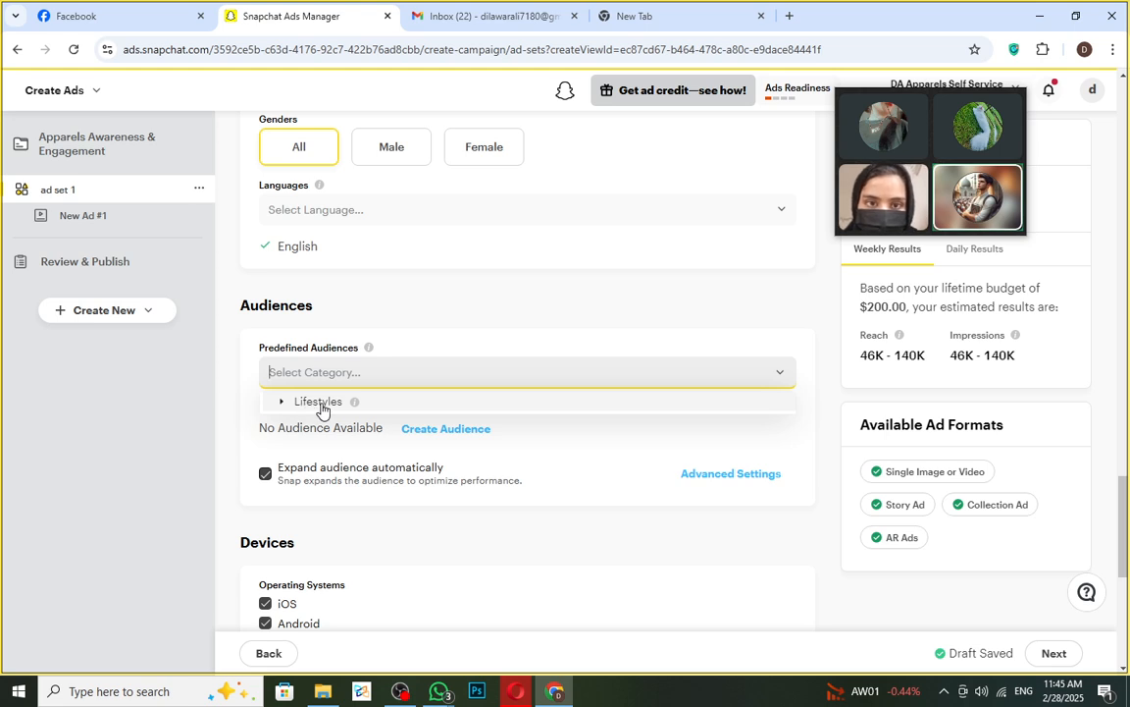
click(283, 402)
click(283, 402)
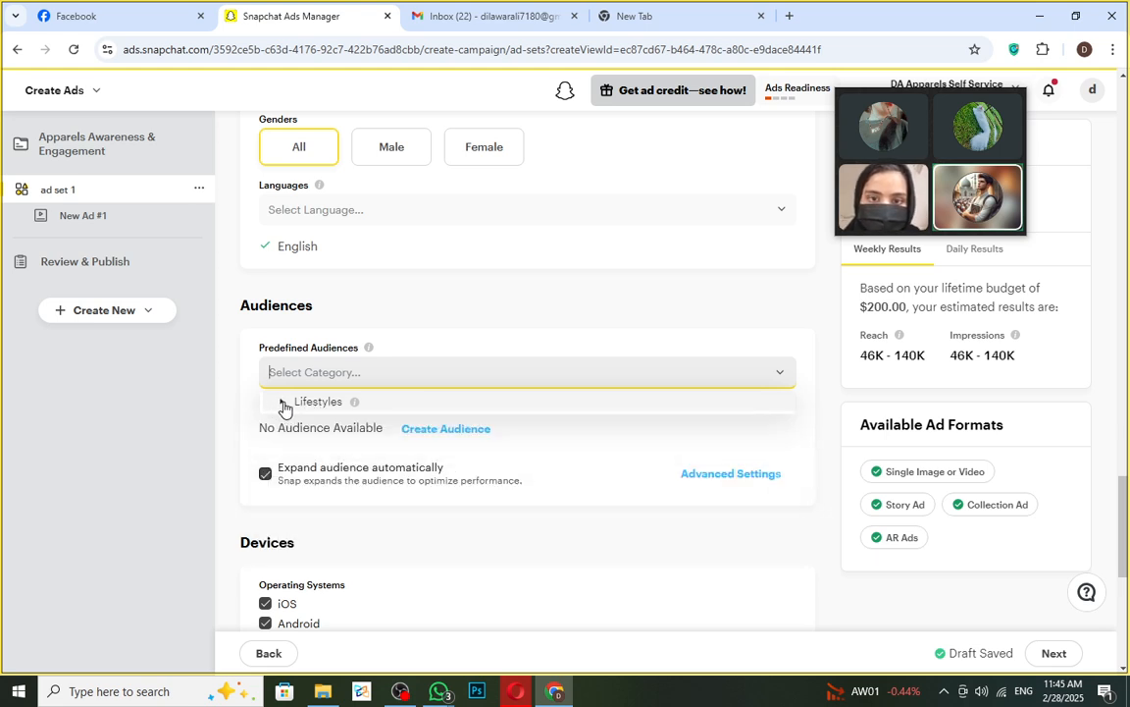
click(283, 402)
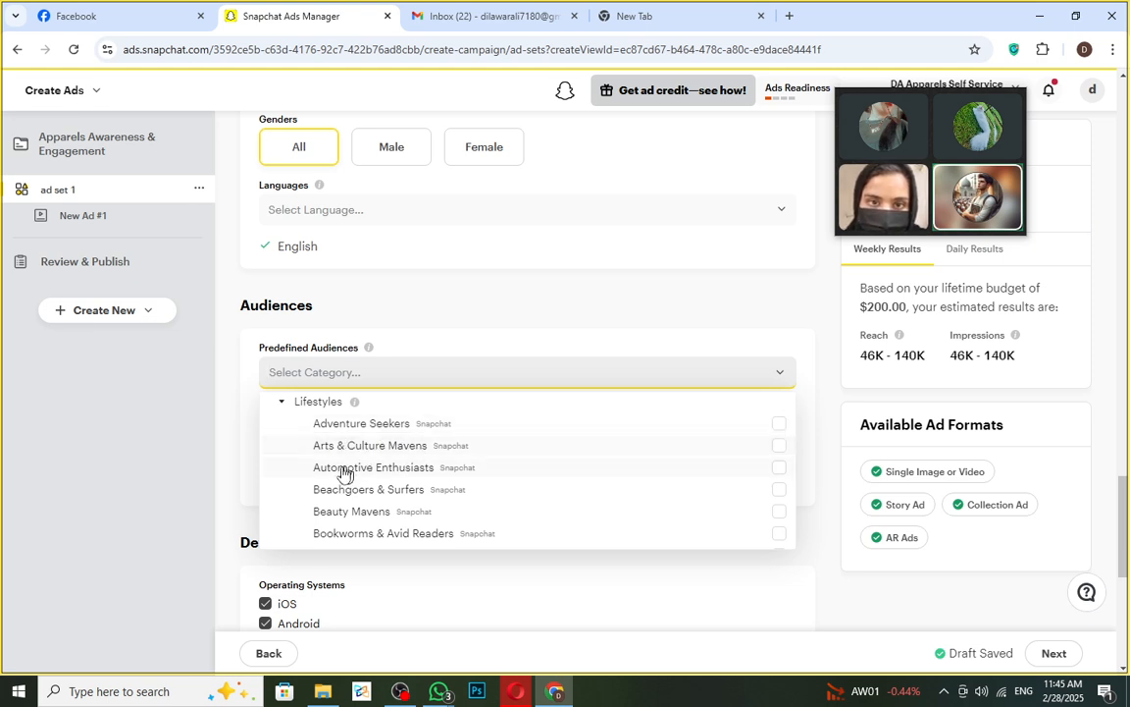
scroll(530, 488, down, 2)
scroll(565, 488, down, 5)
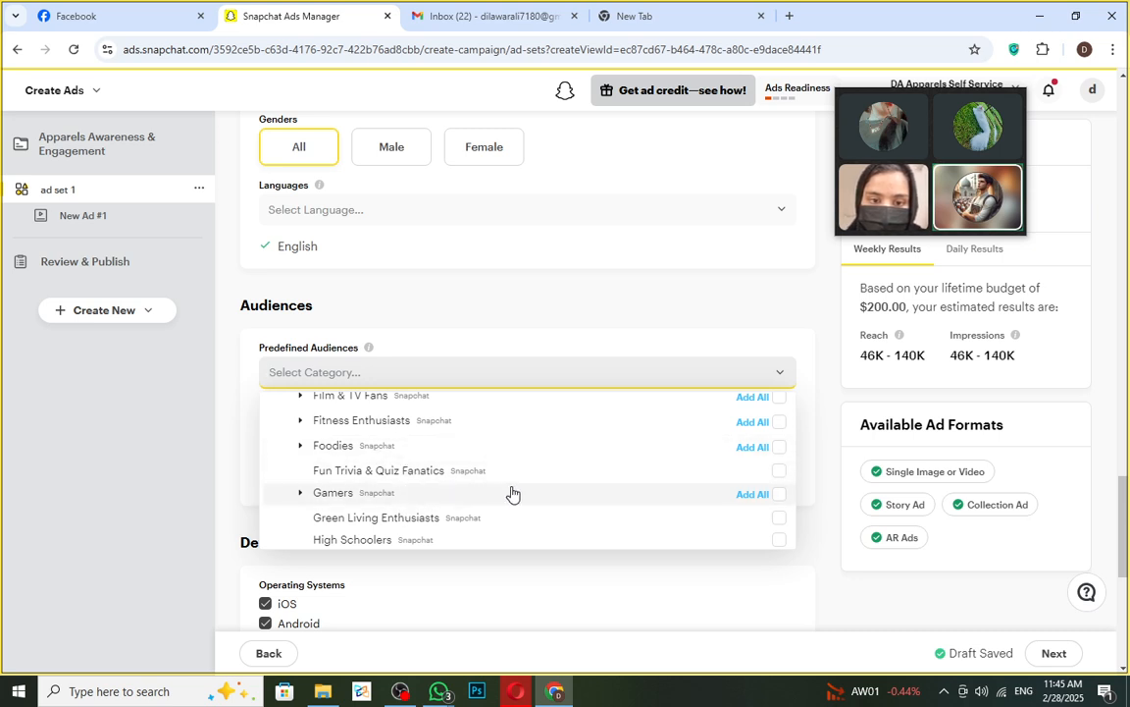
scroll(509, 493, up, 8)
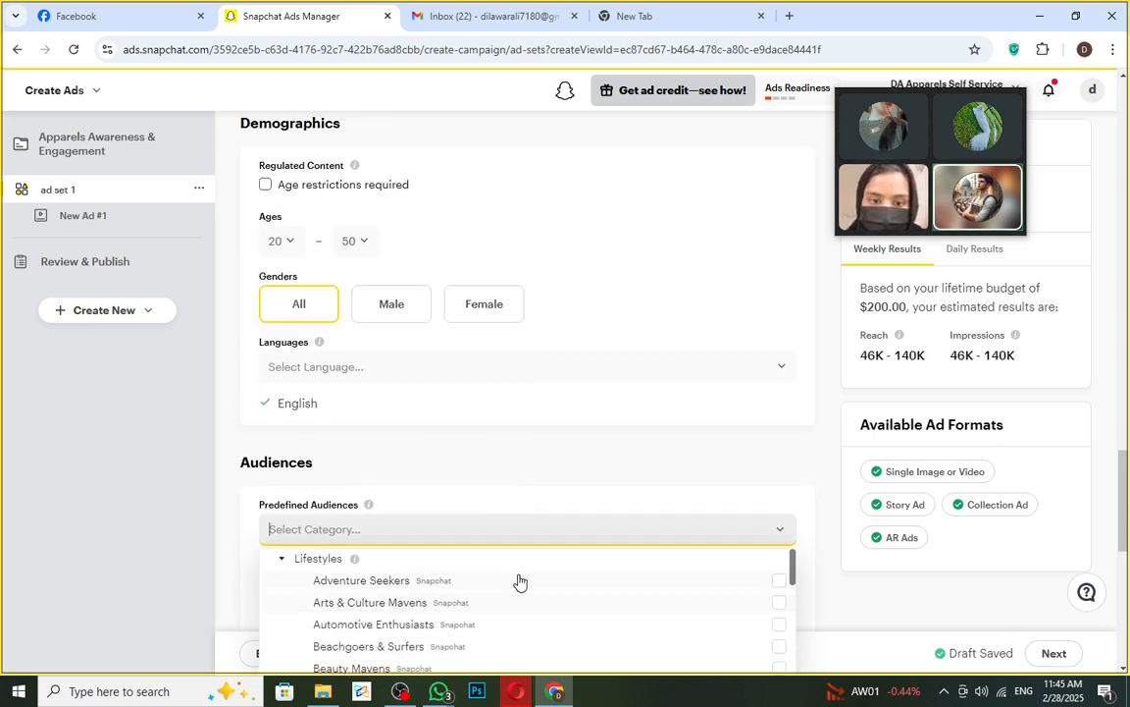
scroll(516, 577, down, 2)
scroll(501, 601, down, 2)
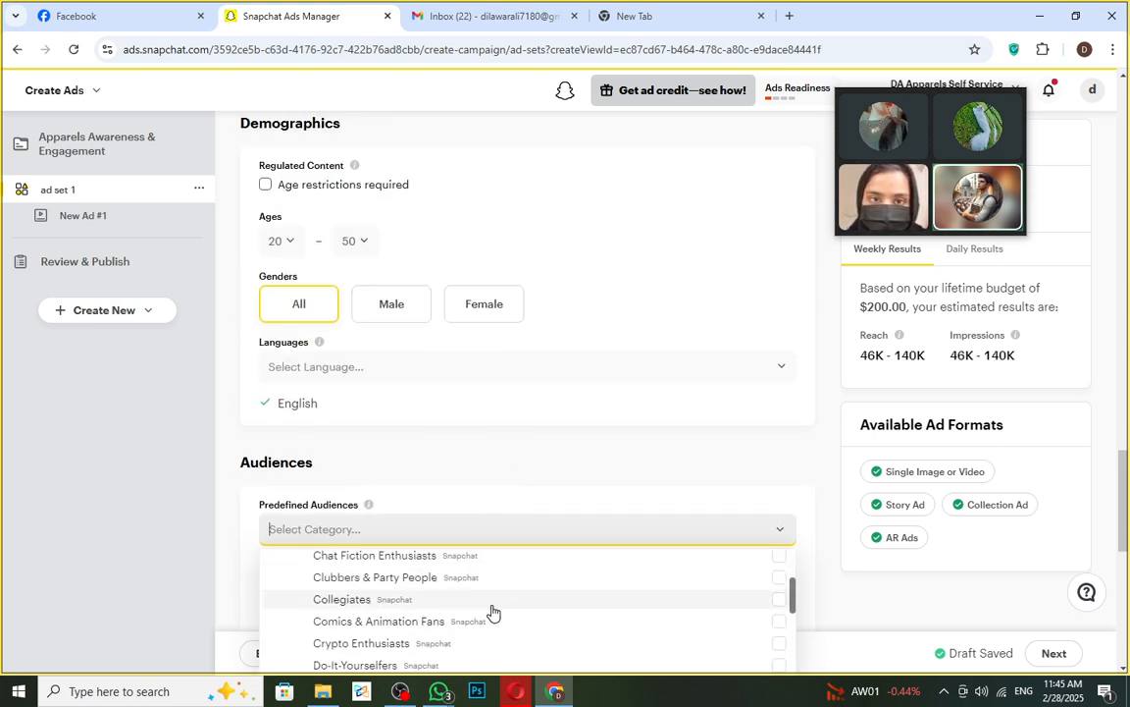
scroll(464, 611, down, 2)
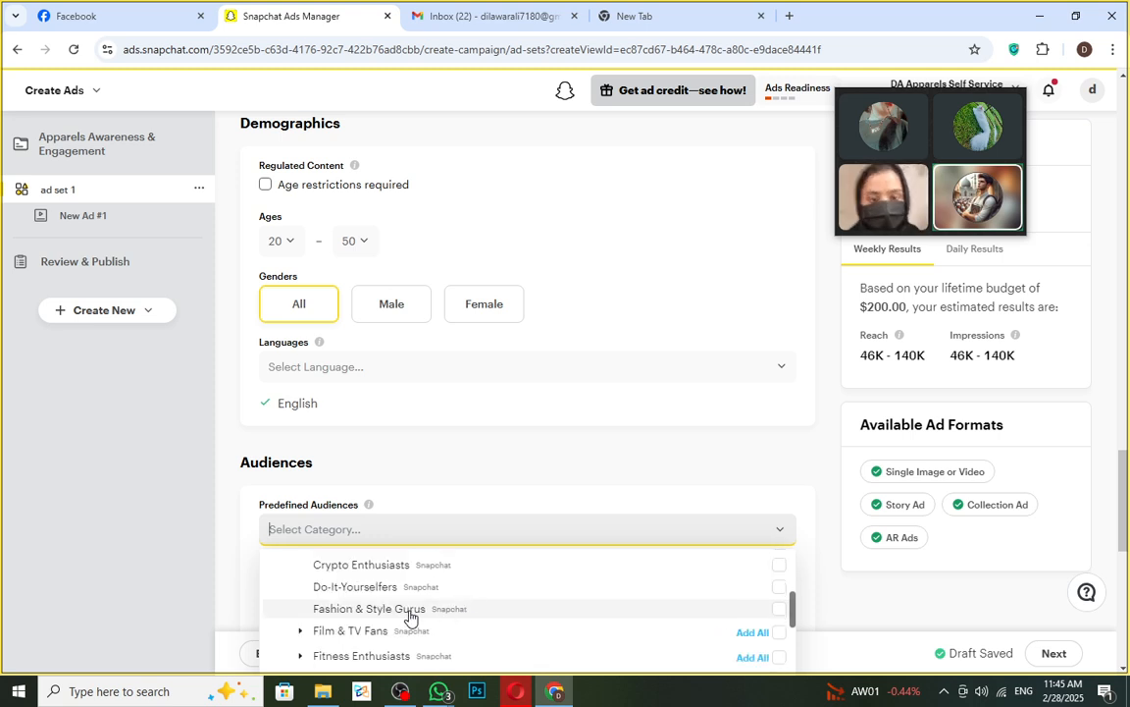
click(779, 609)
- Add Women's Lifestyle from the Lifestyles list and close the audience list
scroll(504, 593, down, 2)
scroll(432, 569, down, 1)
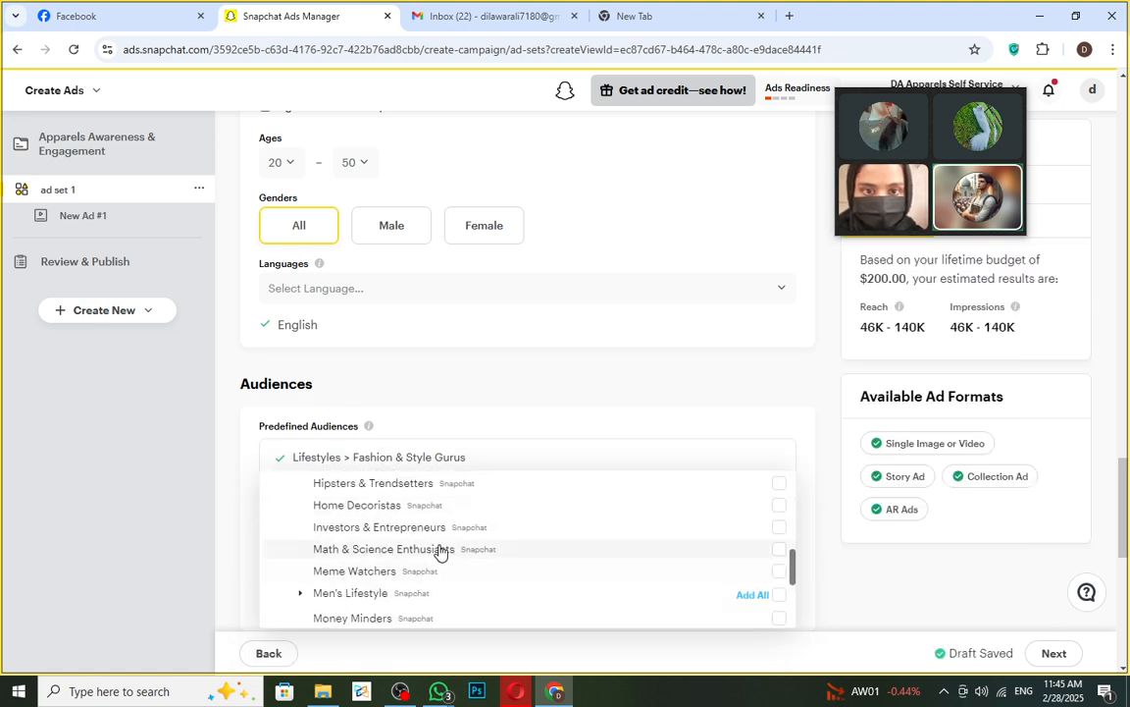
scroll(439, 552, down, 1)
scroll(442, 570, down, 1)
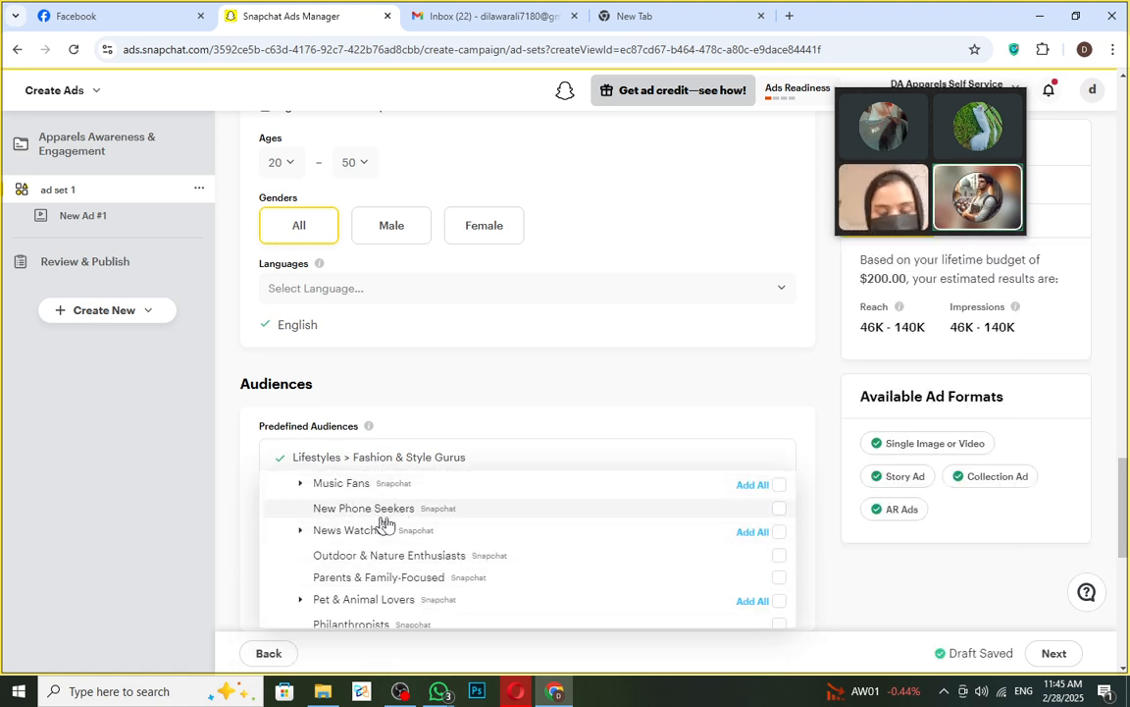
scroll(398, 579, down, 1)
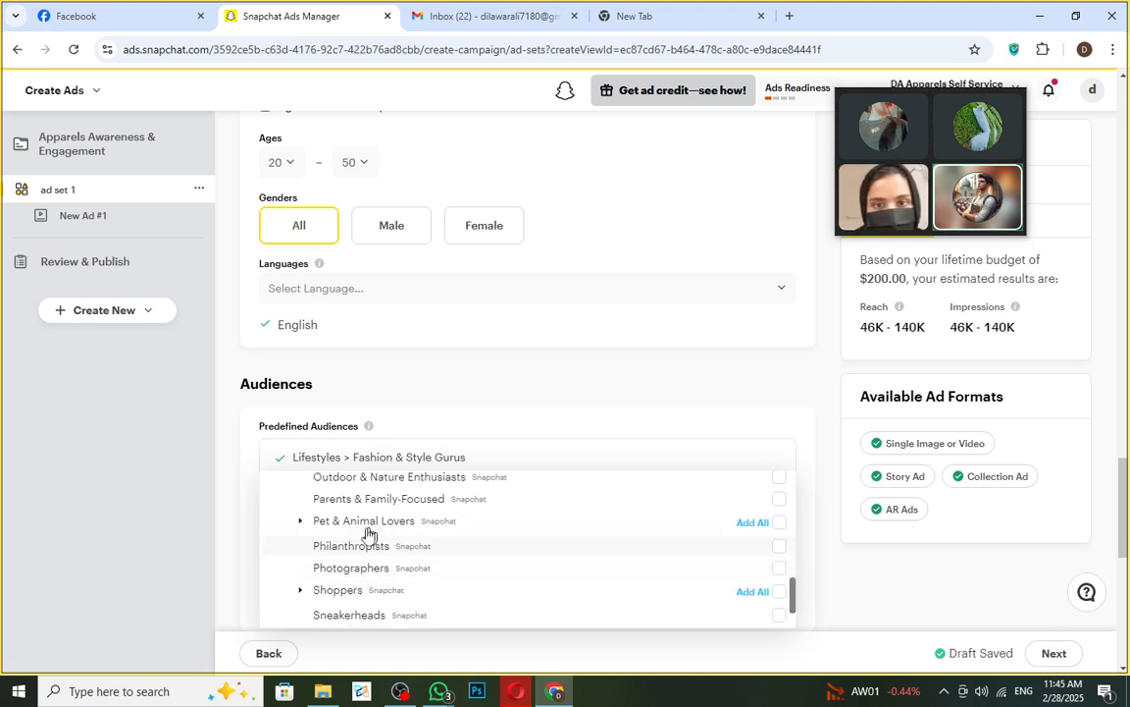
scroll(366, 576, down, 2)
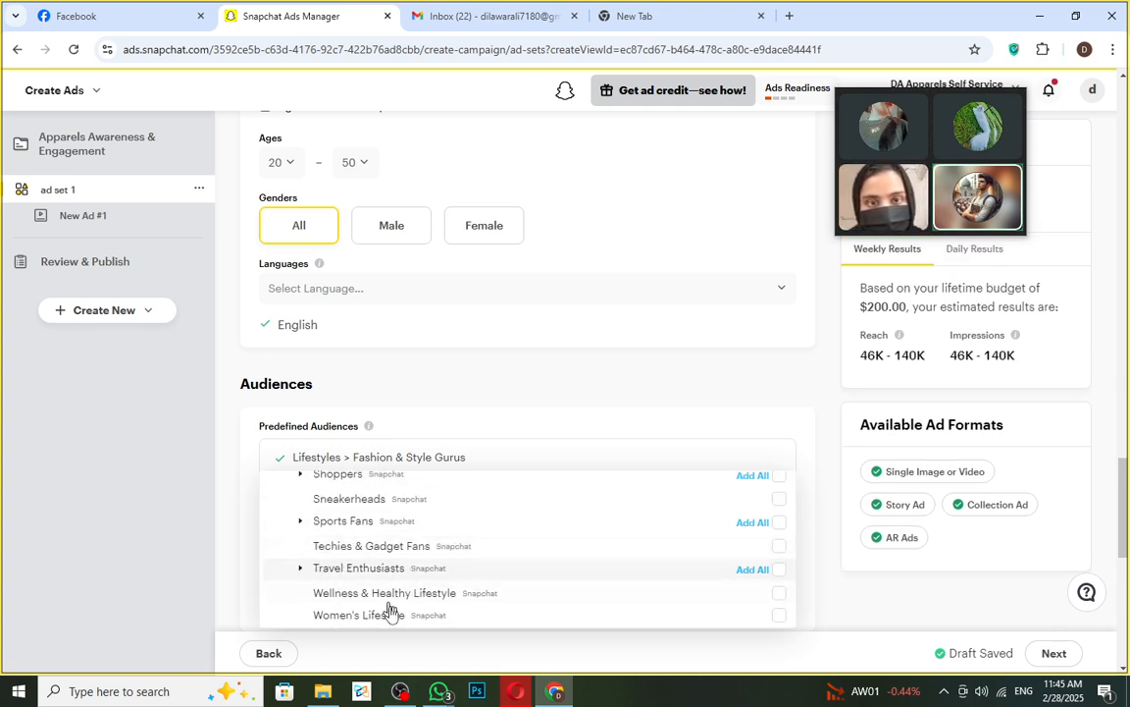
scroll(434, 616, down, 1)
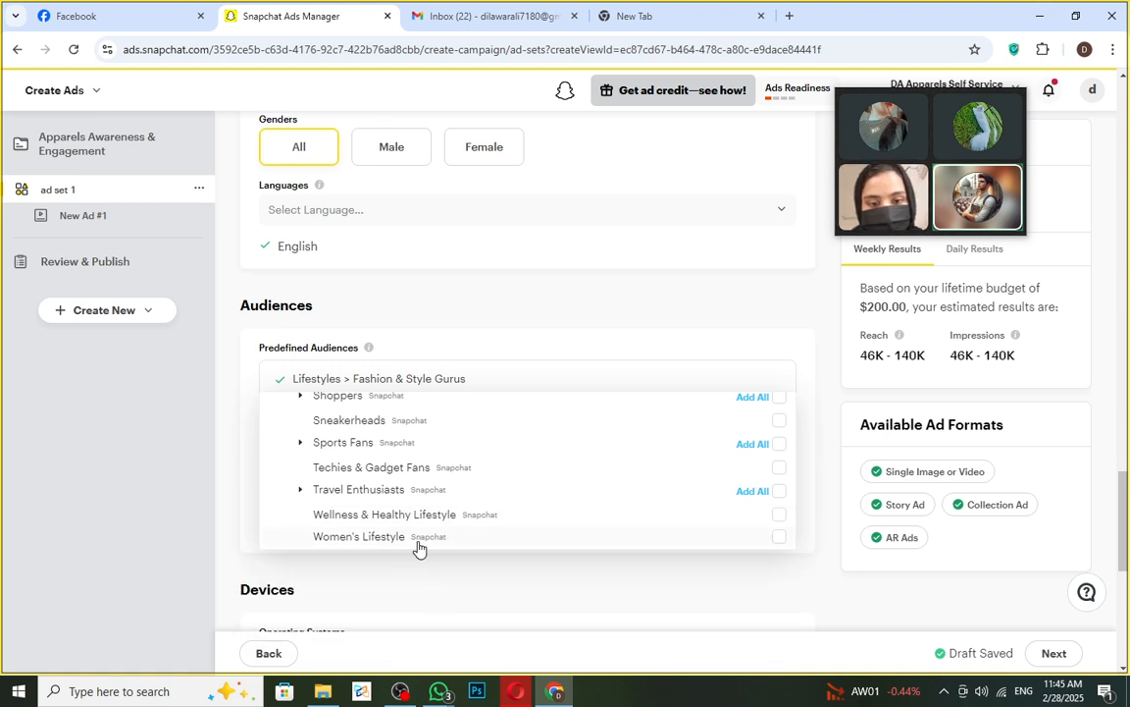
click(780, 537)
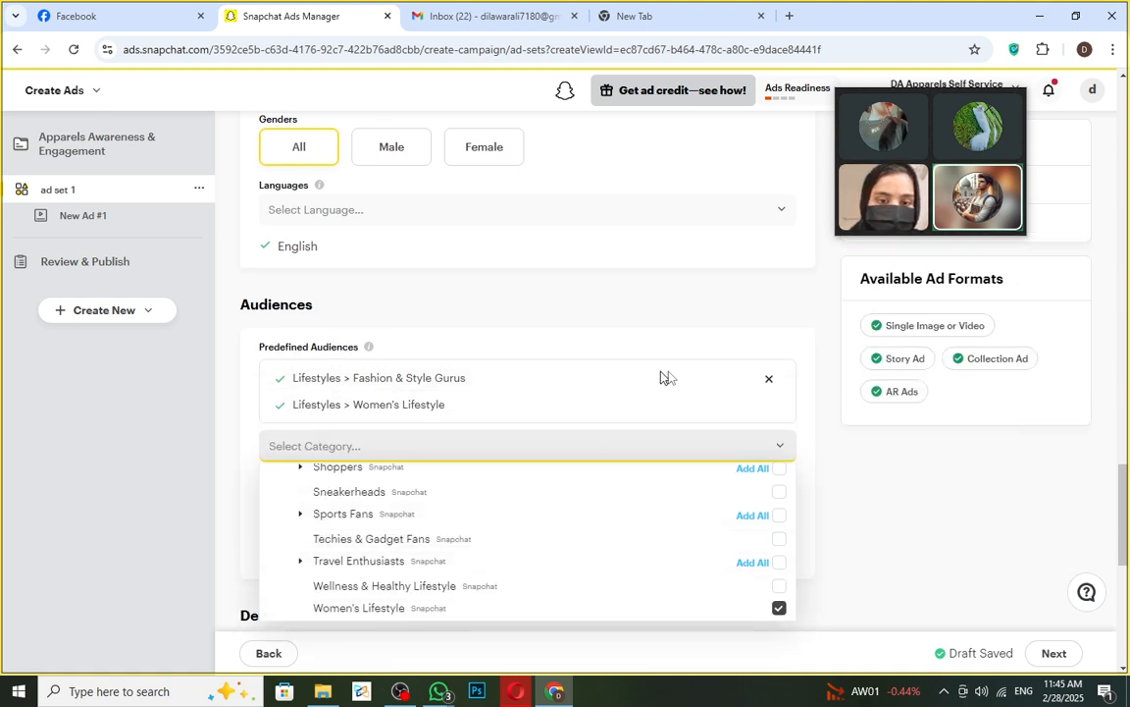
click(815, 405)
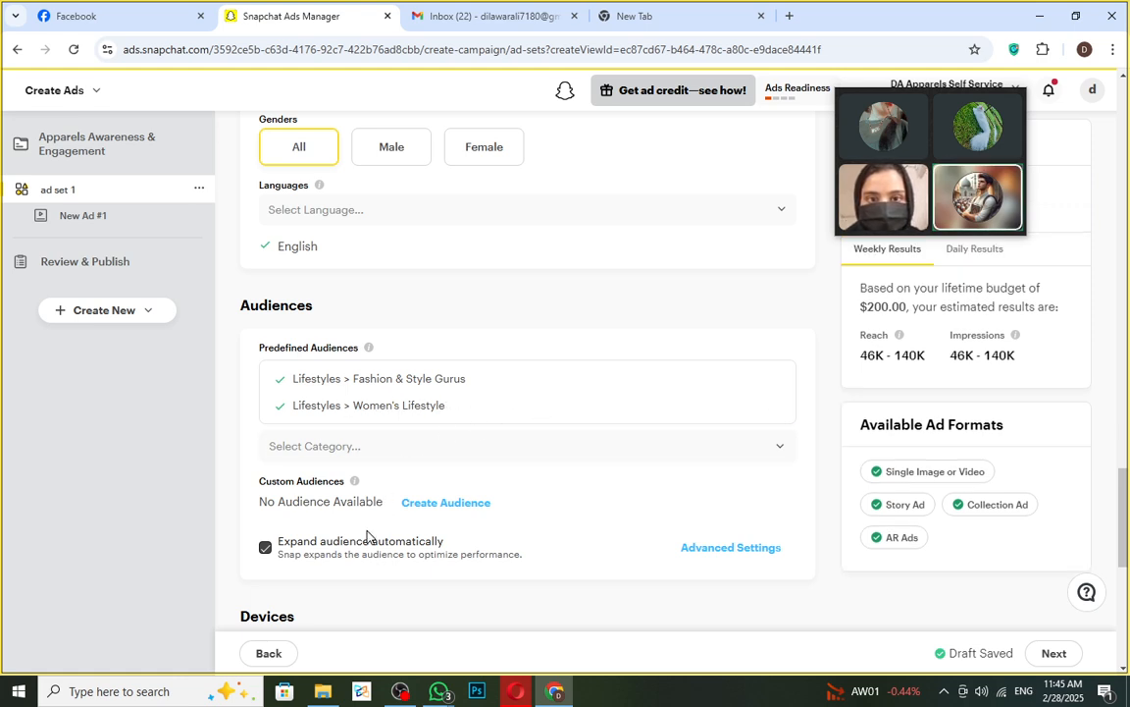
- Under Custom Audiences, which shows no audiences available, start creating a new audience
scroll(412, 491, down, 1)
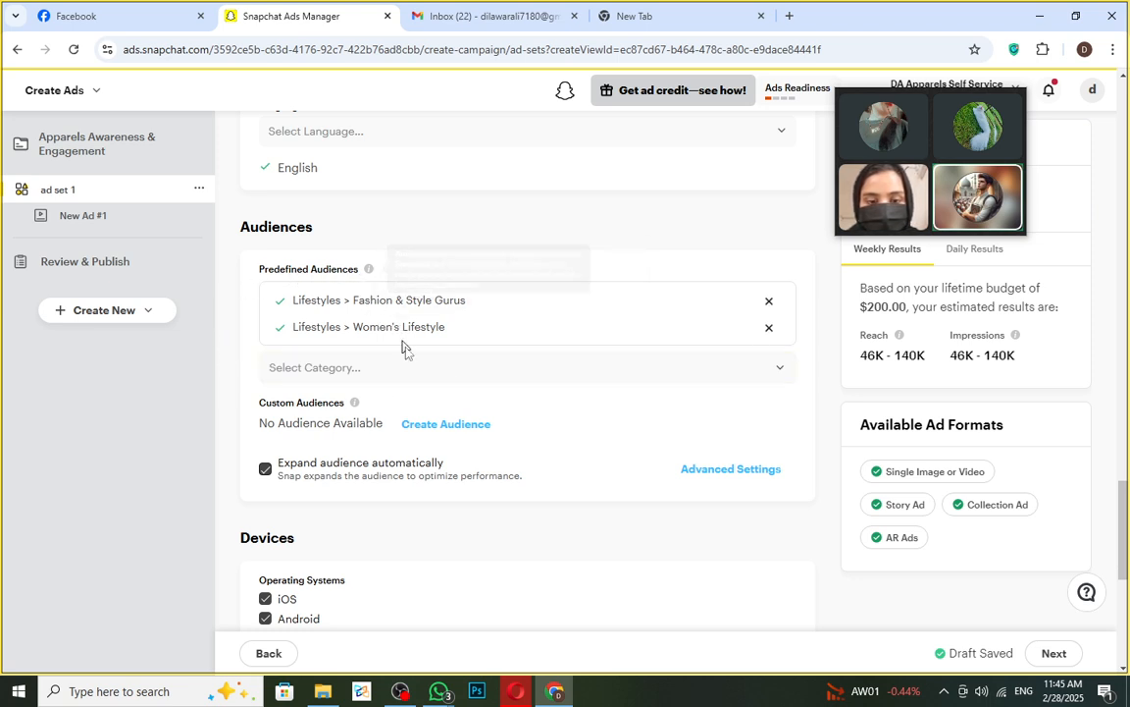
drag(265, 423, 383, 424)
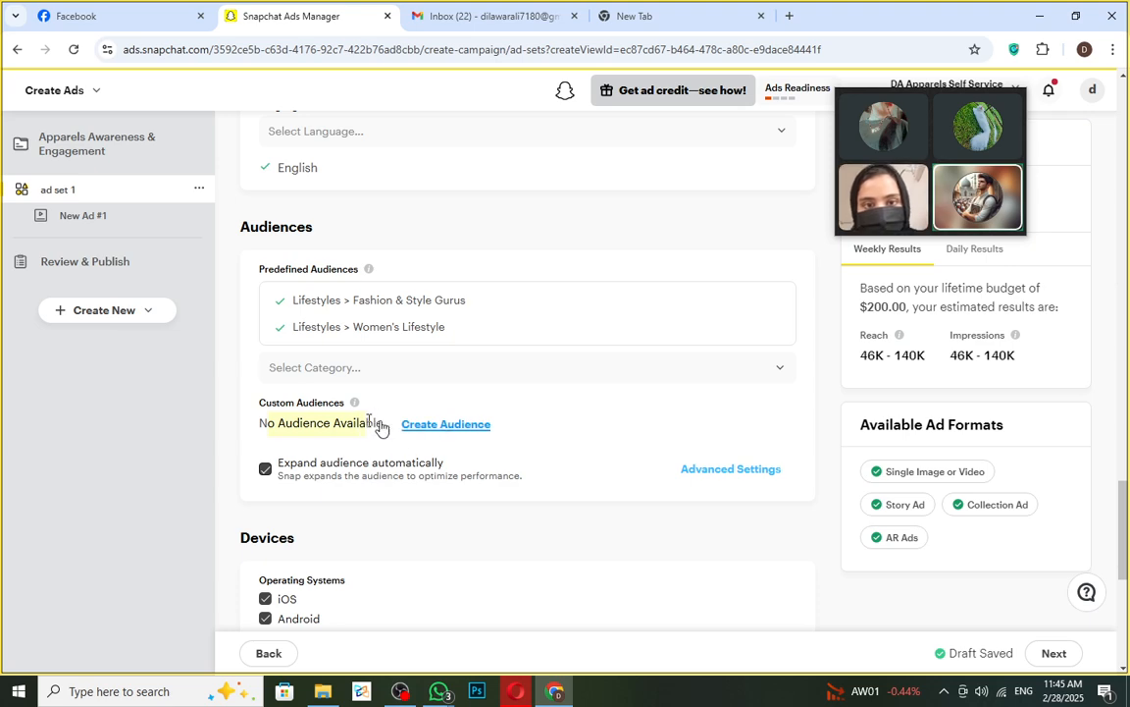
click(468, 430)
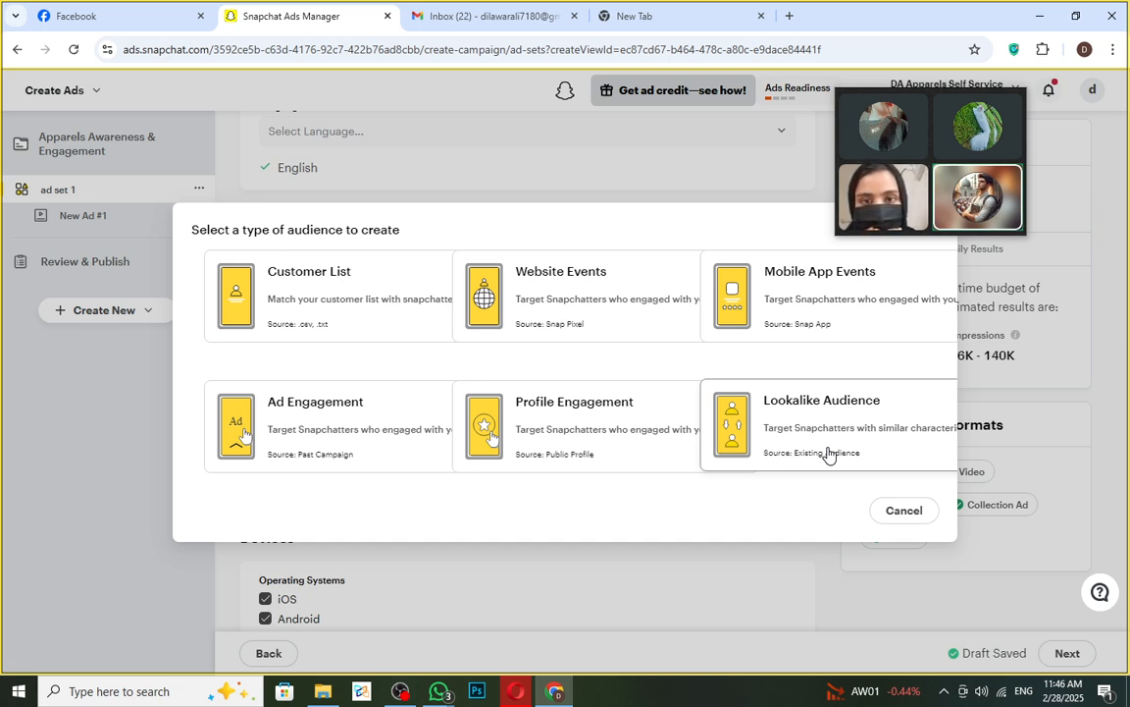
- Pick Customer List as the audience type, then cancel the Customer List audience form
click(306, 306)
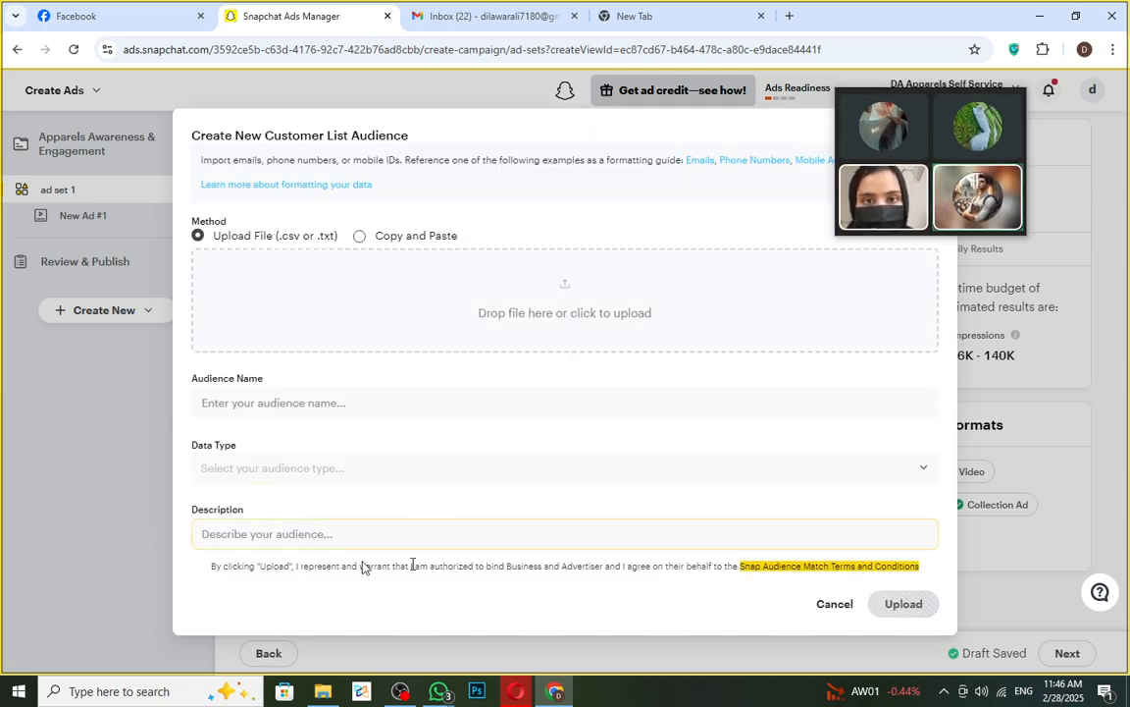
click(835, 604)
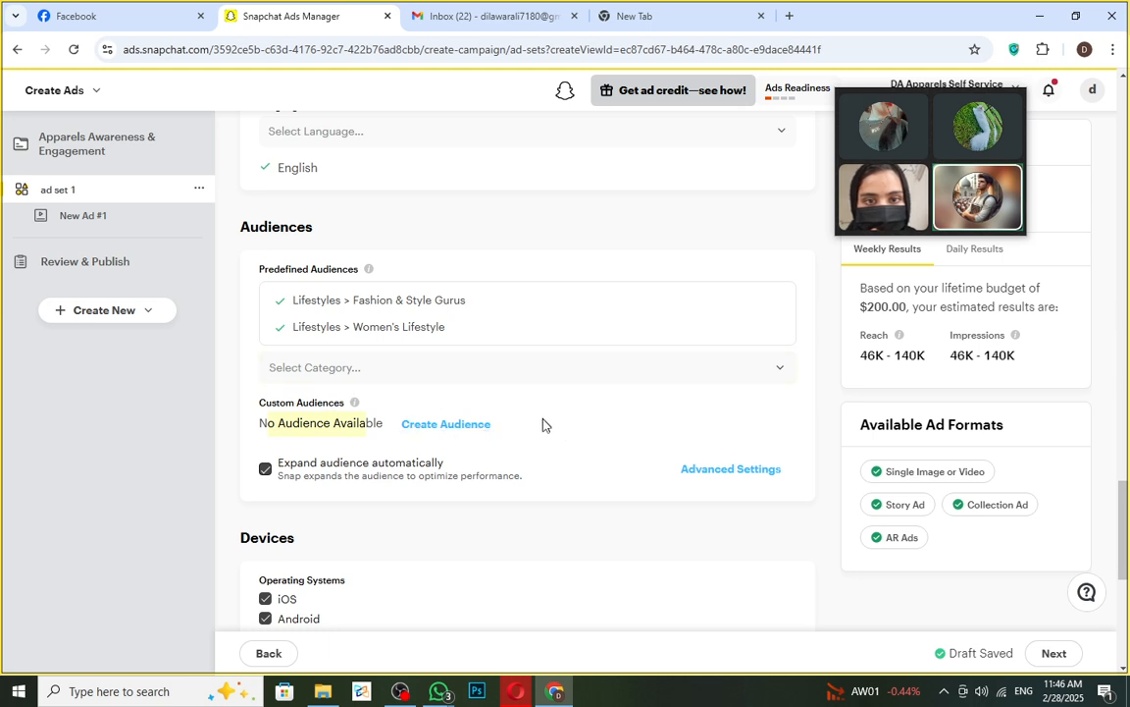
mouse_move(438, 689)
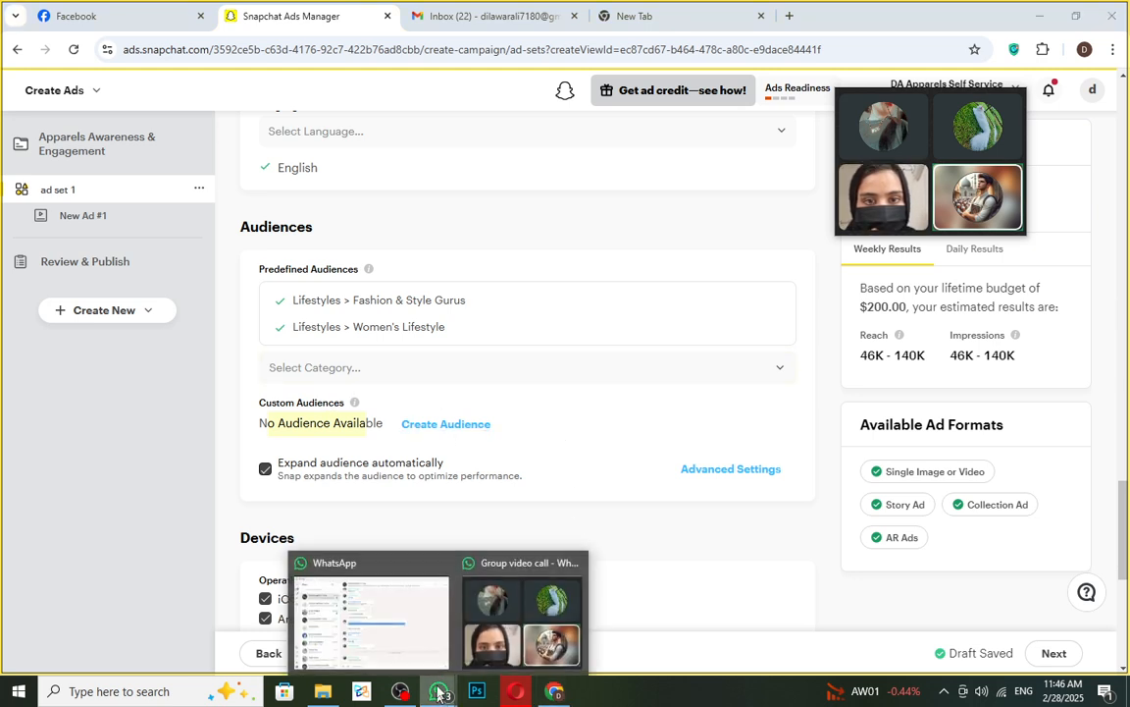
click(411, 644)
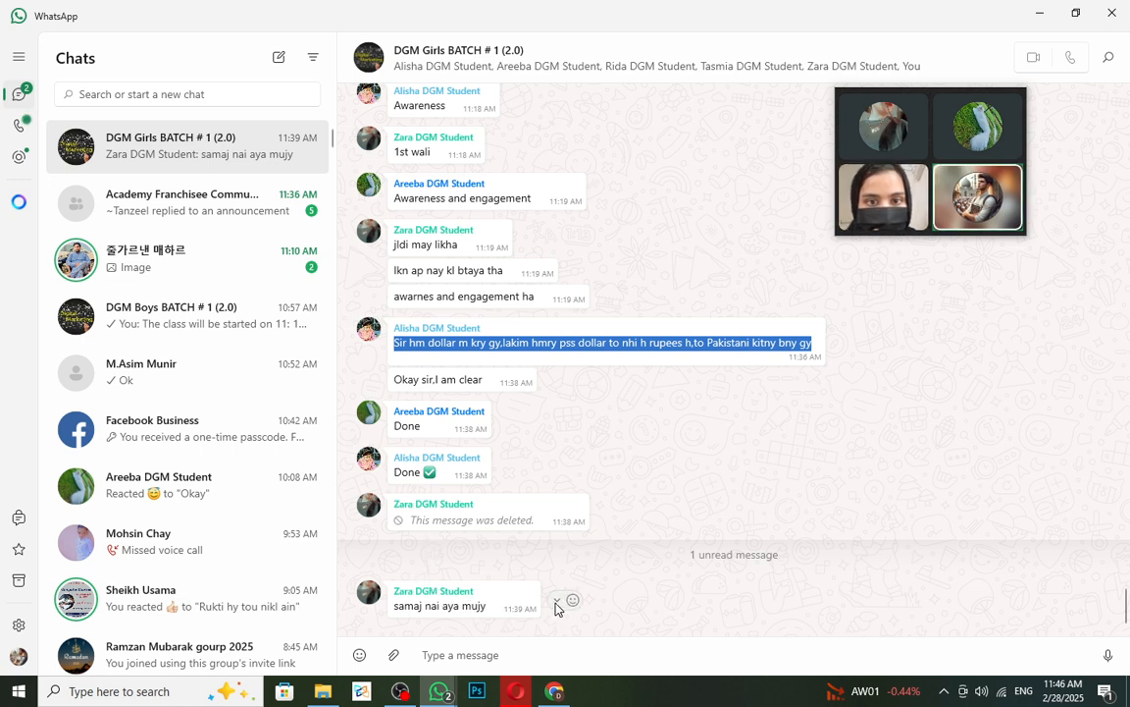
click(555, 604)
click(601, 628)
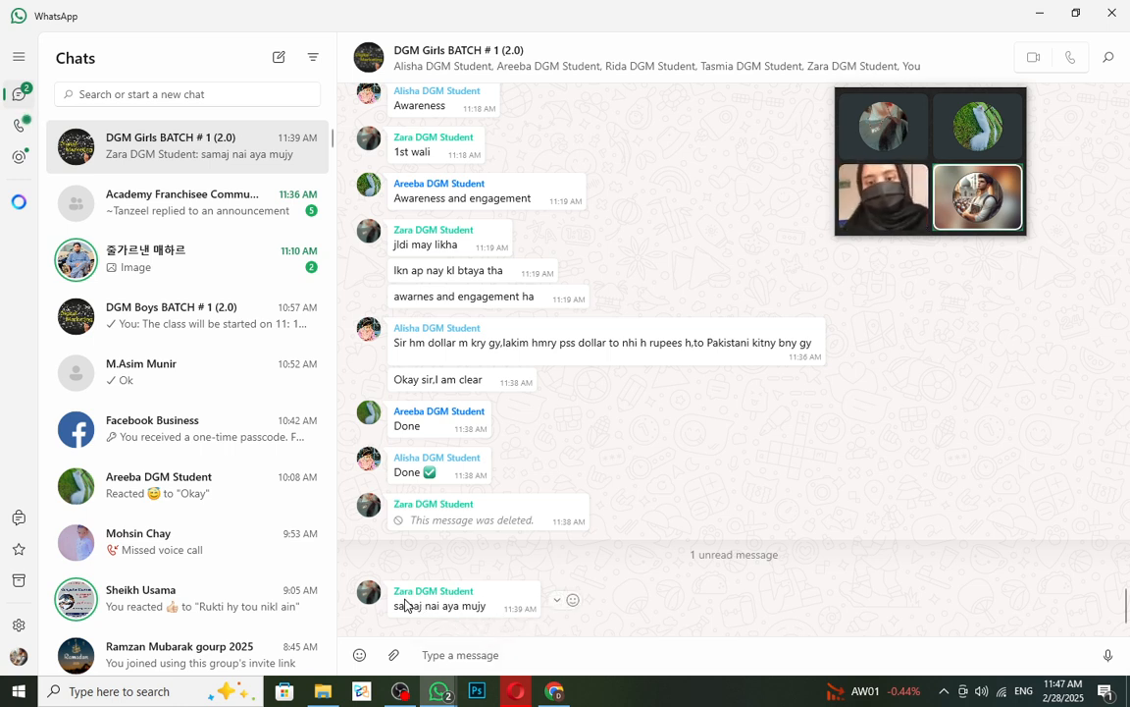
drag(393, 606, 511, 623)
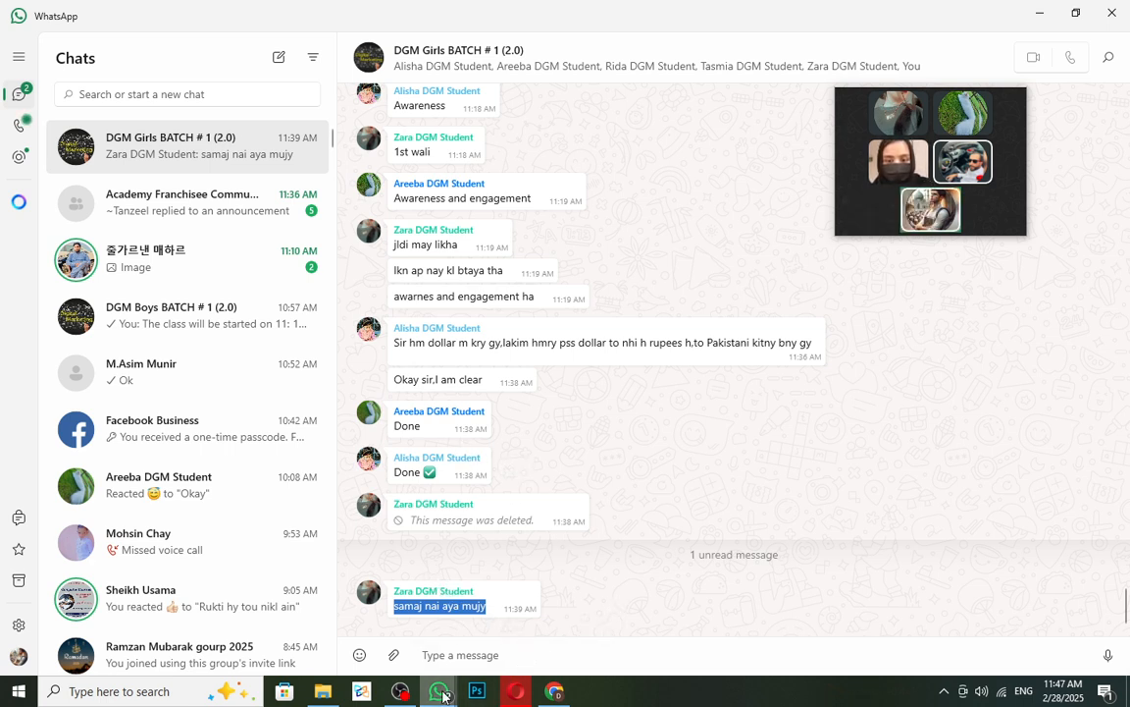
mouse_move(444, 693)
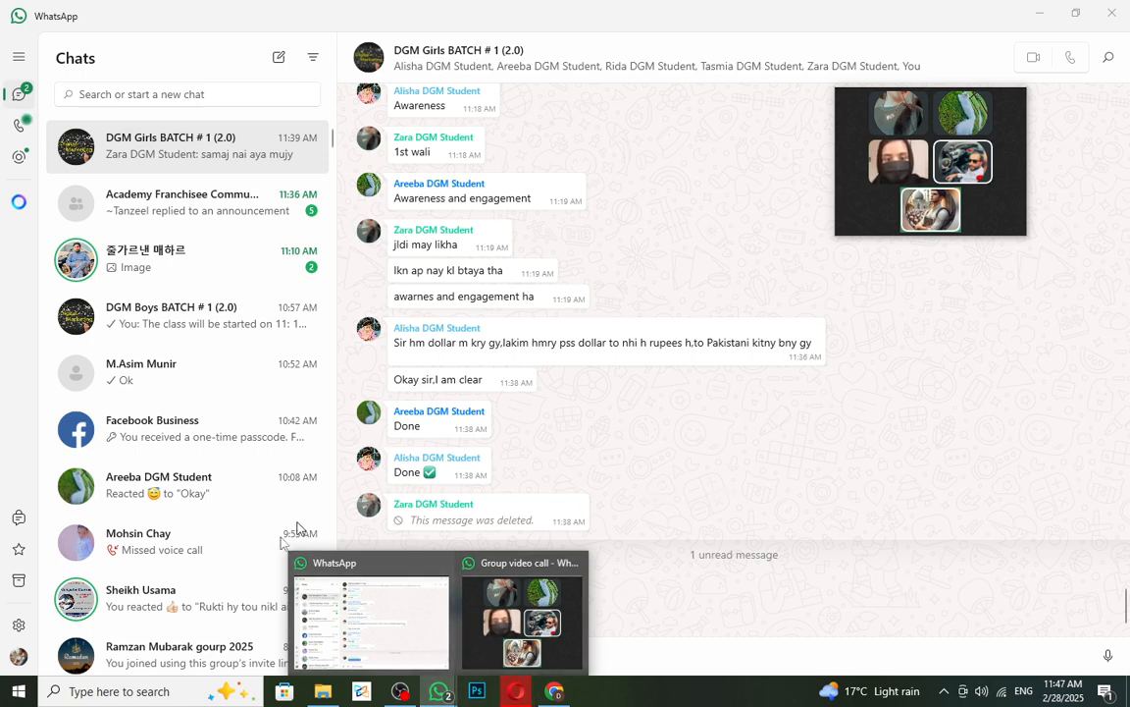
click(554, 691)
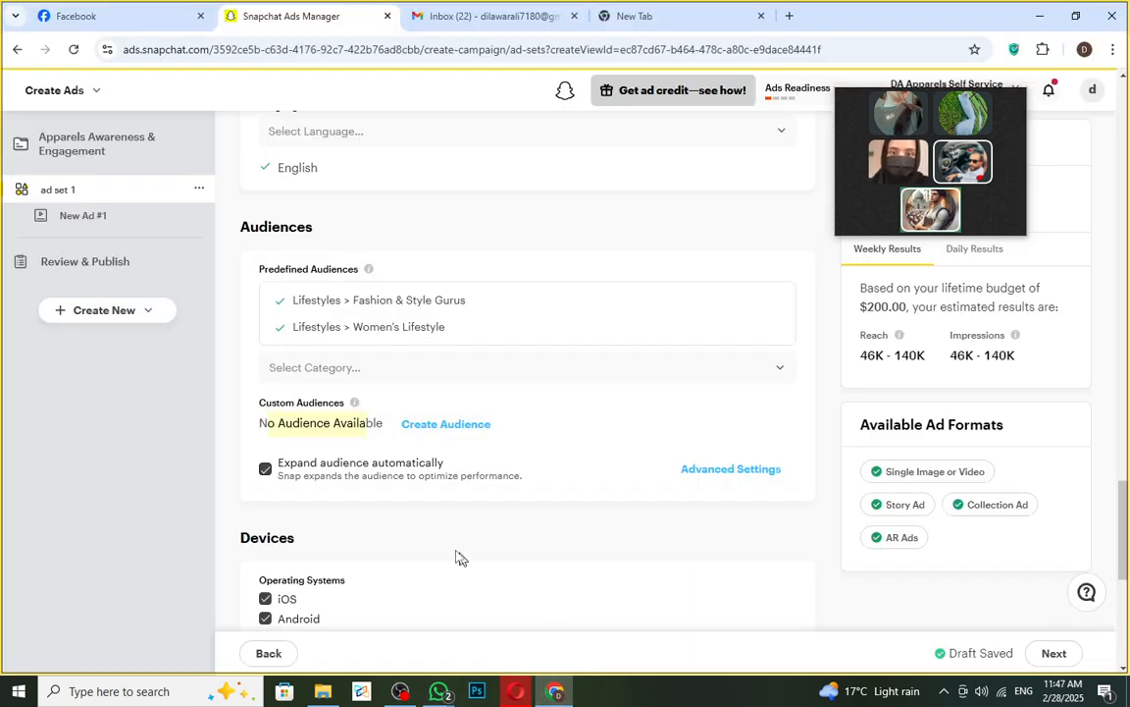
- Browse the Device Makes list and close it without selecting any device maker
scroll(480, 573, down, 2)
scroll(396, 462, down, 1)
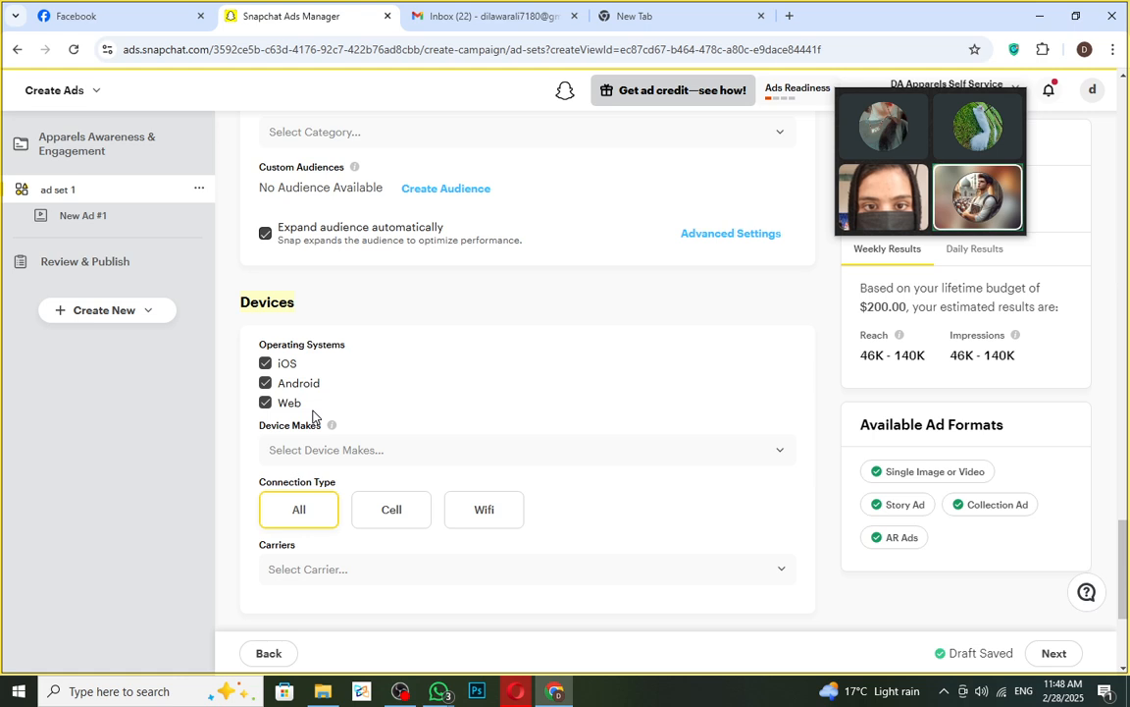
click(782, 452)
scroll(381, 538, down, 5)
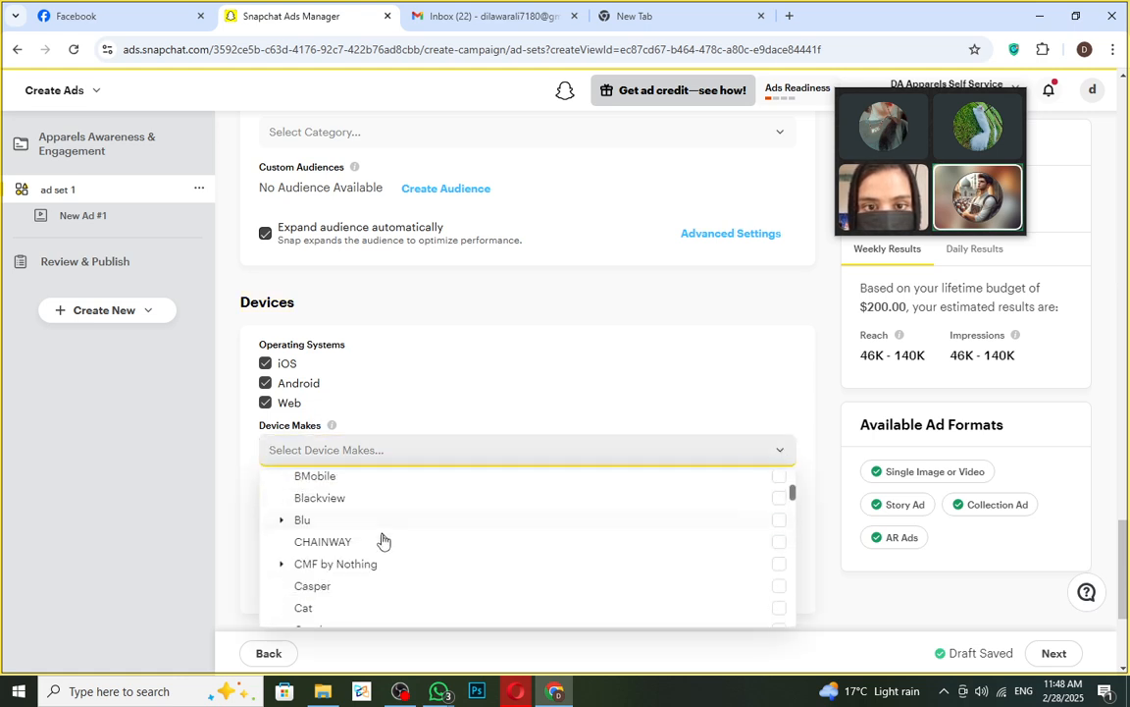
scroll(384, 552, down, 1)
scroll(373, 570, down, 2)
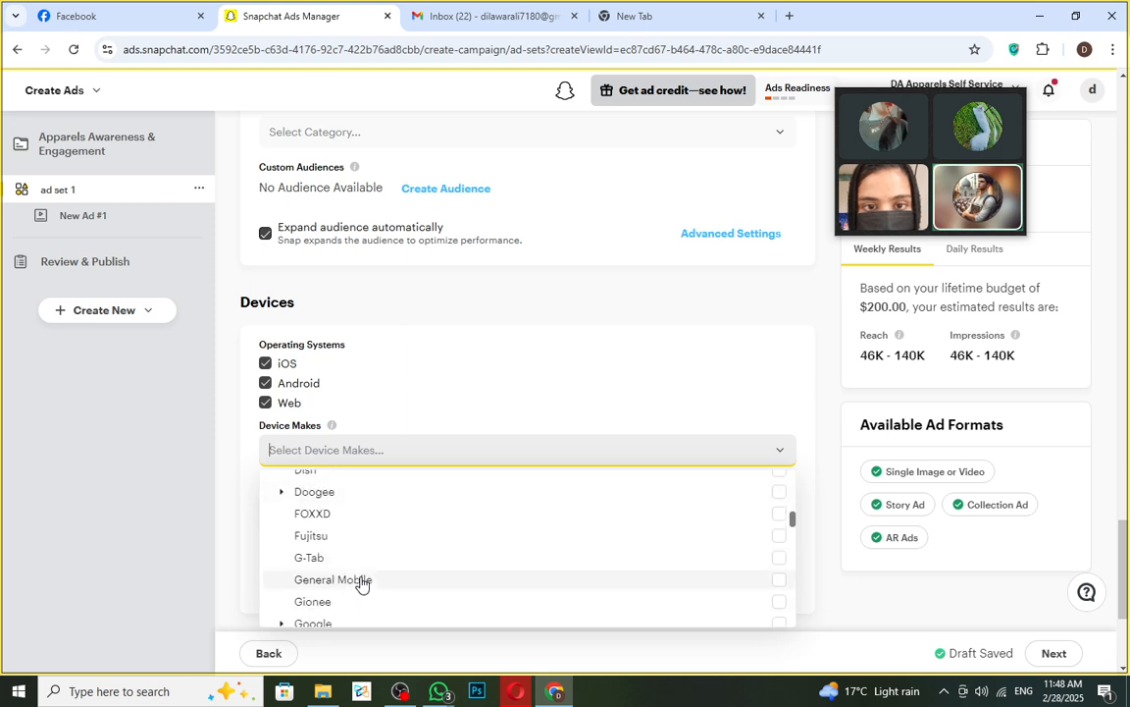
scroll(392, 564, down, 1)
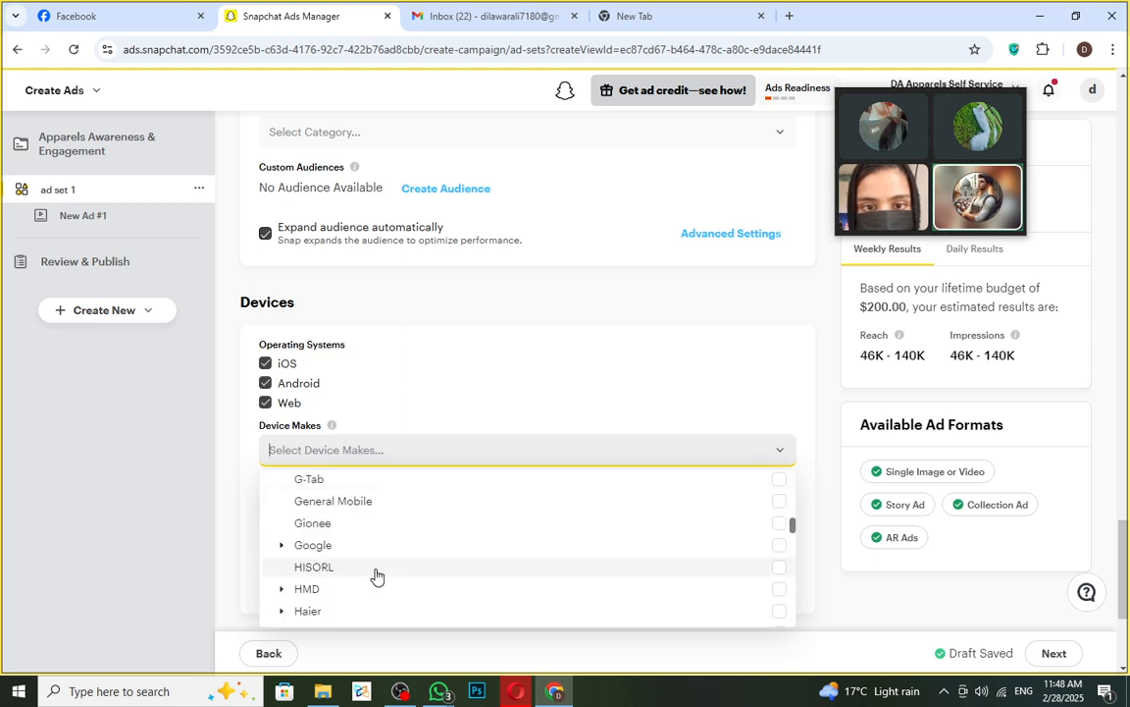
scroll(374, 605, down, 1)
scroll(374, 605, down, 1)
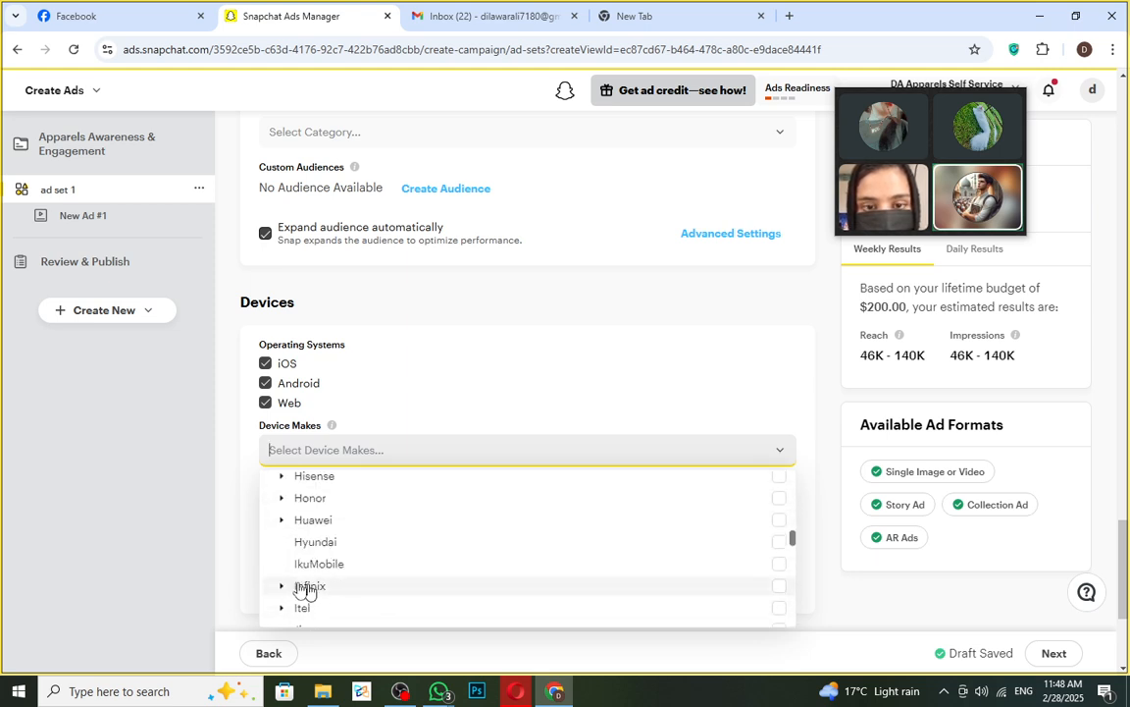
click(182, 539)
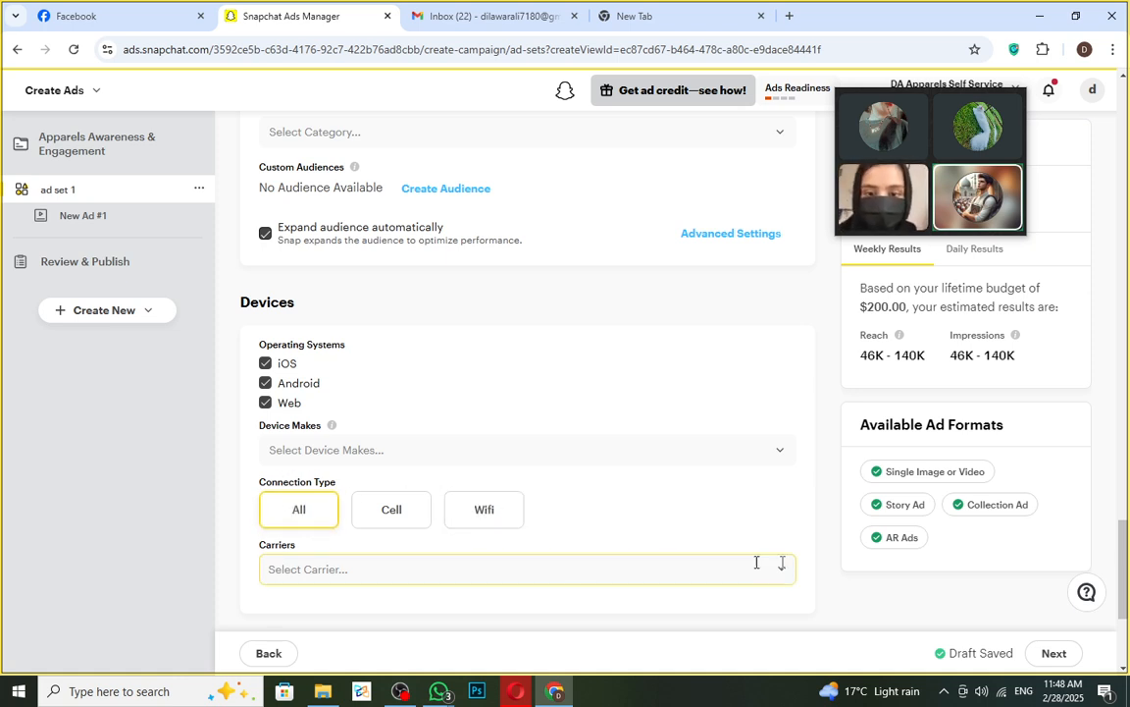
- Leave carriers unselected, set Standard delivery pacing, and continue to New Ad #1
click(707, 568)
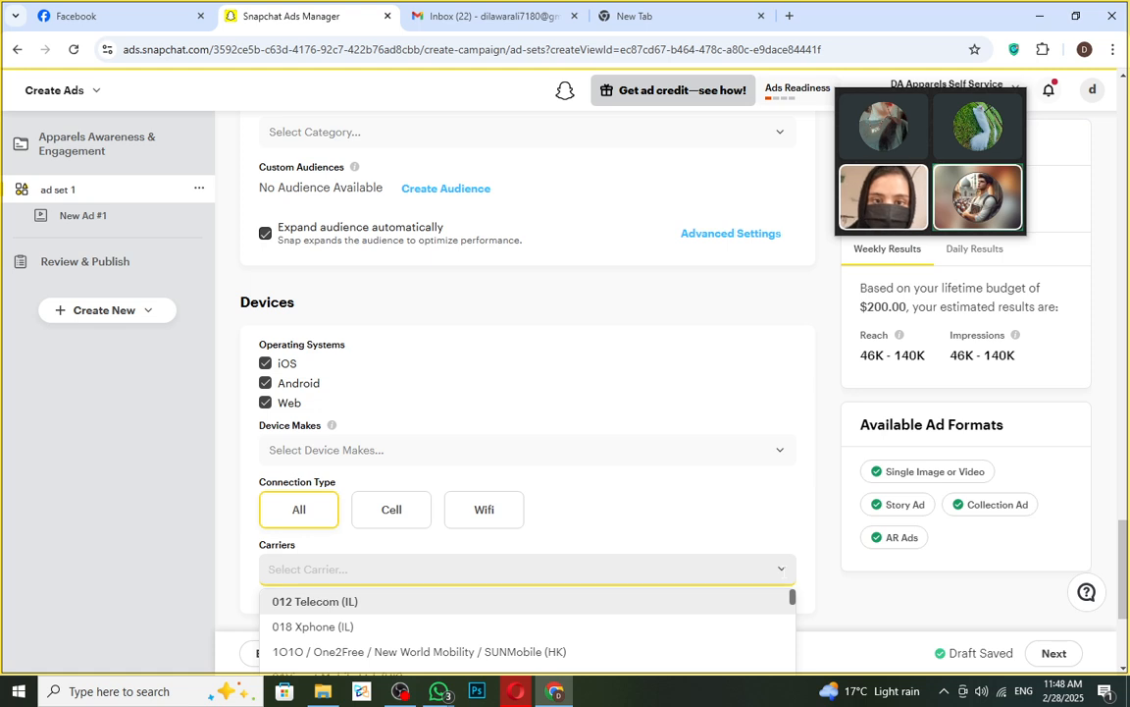
click(706, 567)
scroll(707, 567, down, 3)
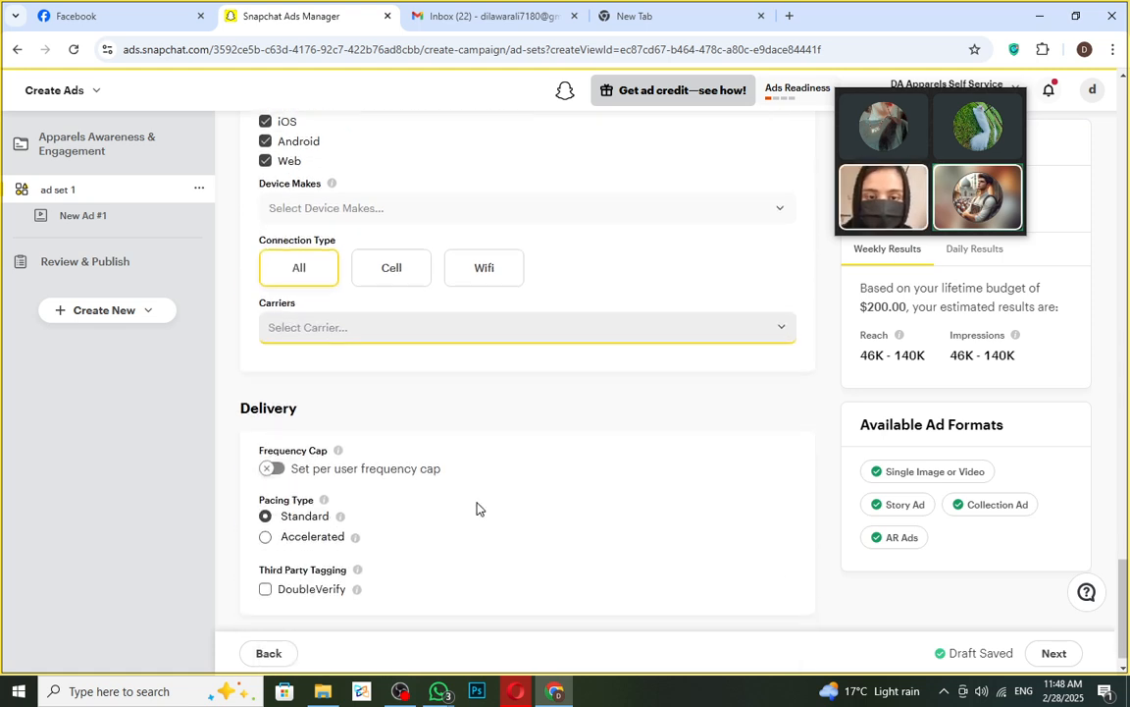
scroll(244, 376, down, 1)
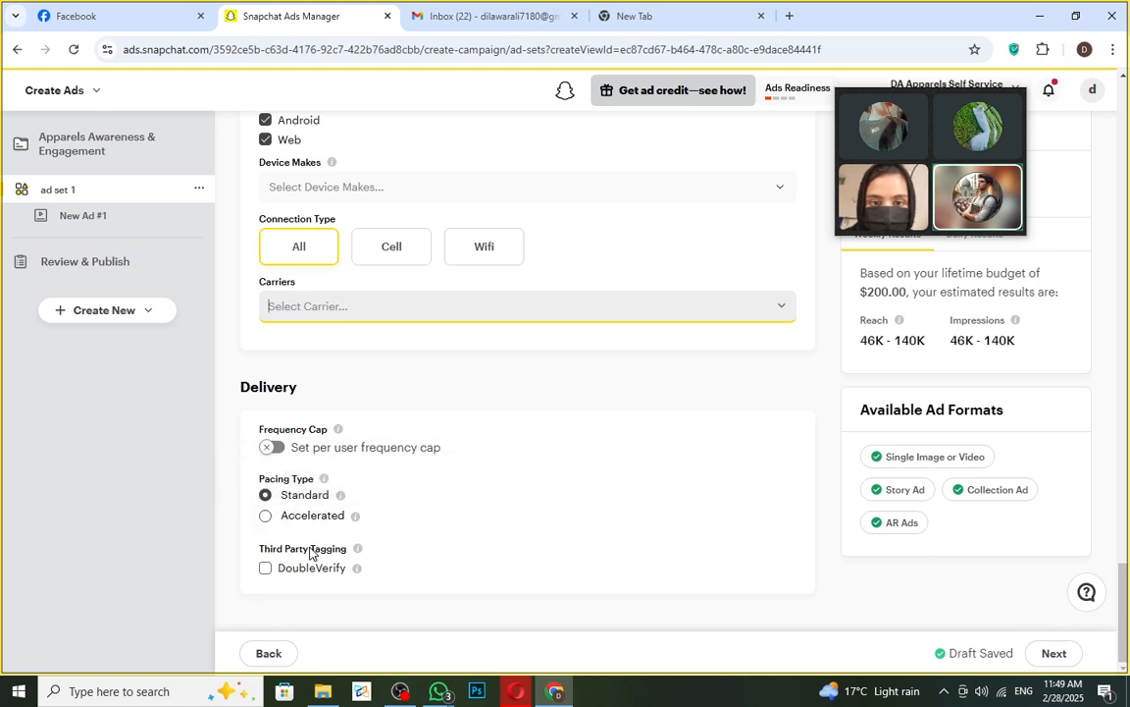
click(285, 505)
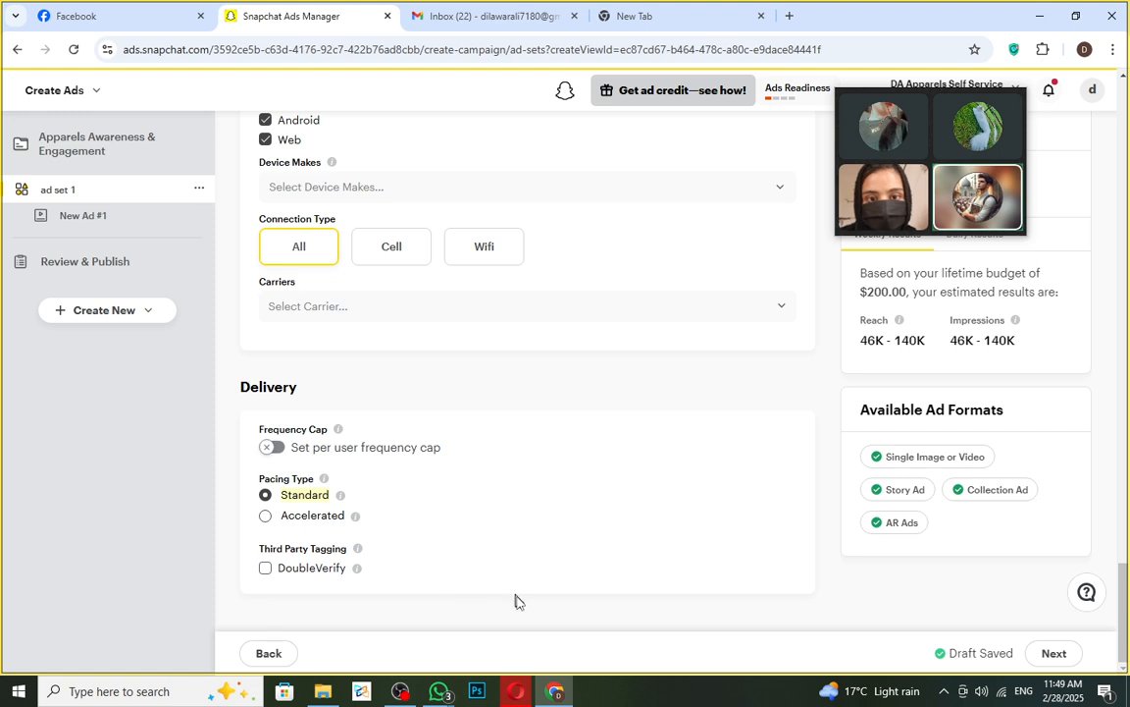
click(1055, 654)
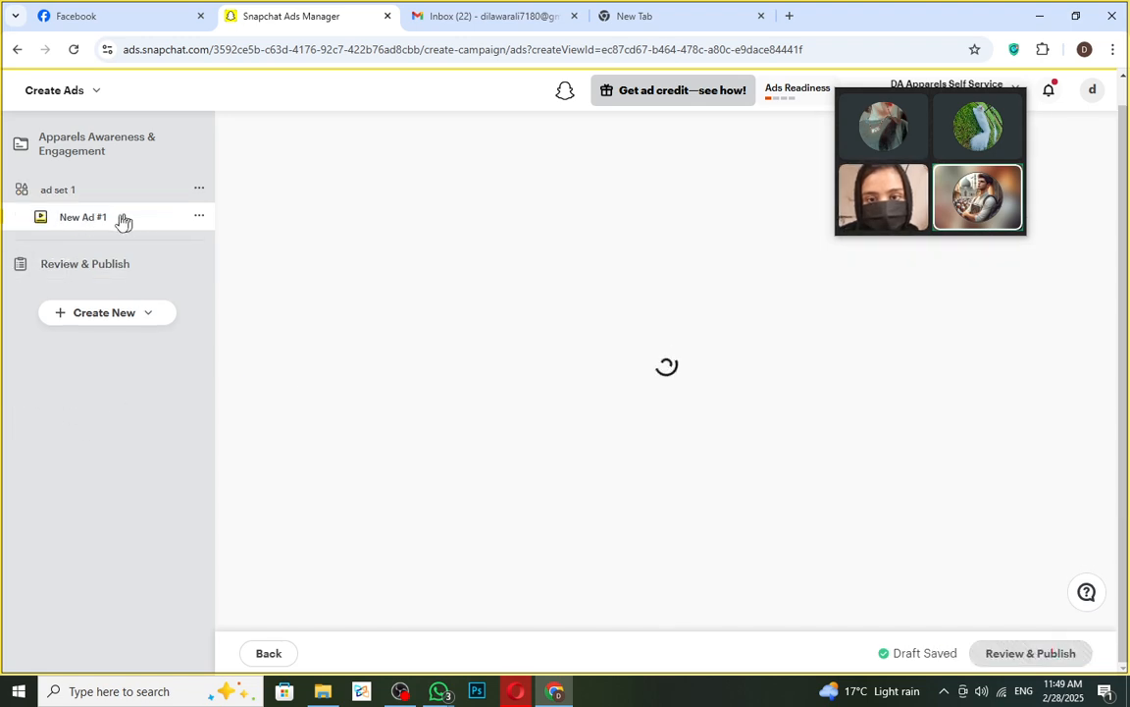
scroll(391, 323, up, 8)
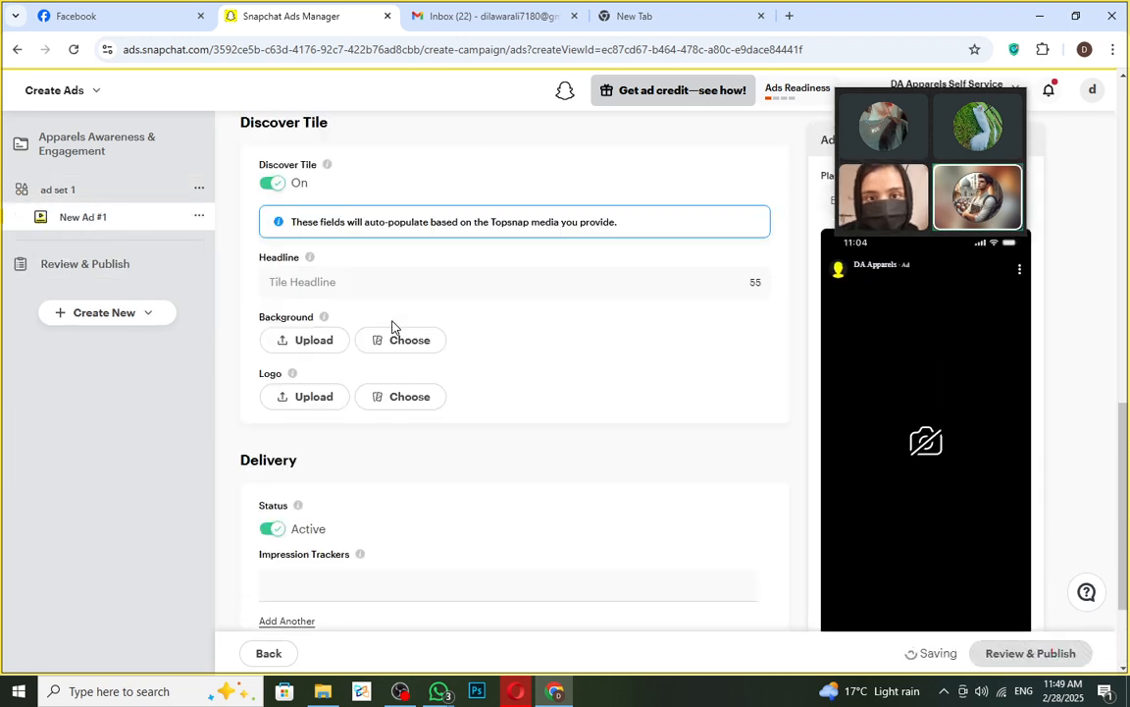
scroll(393, 311, up, 3)
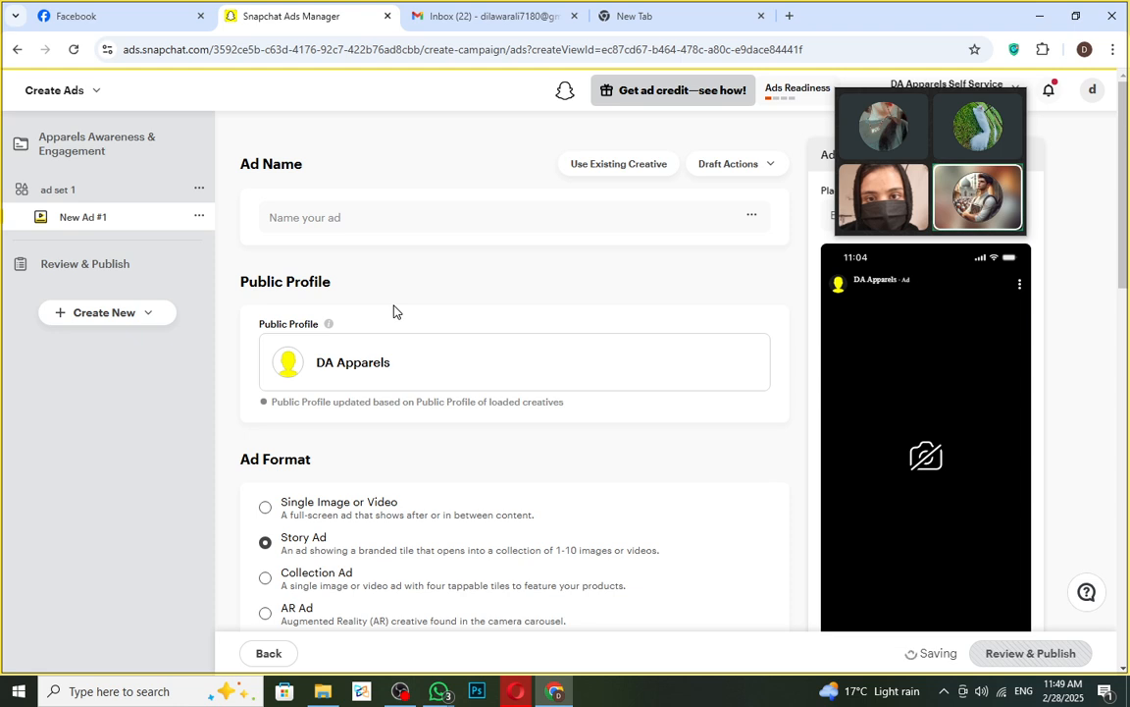
click(333, 217)
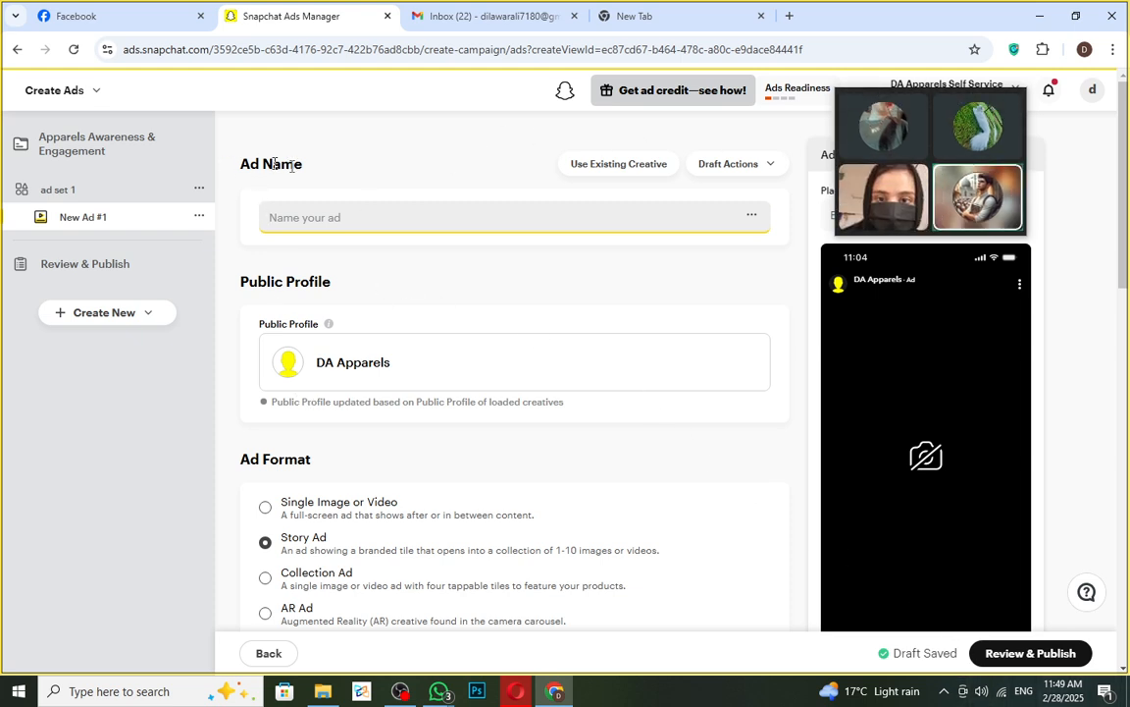
scroll(928, 497, down, 1)
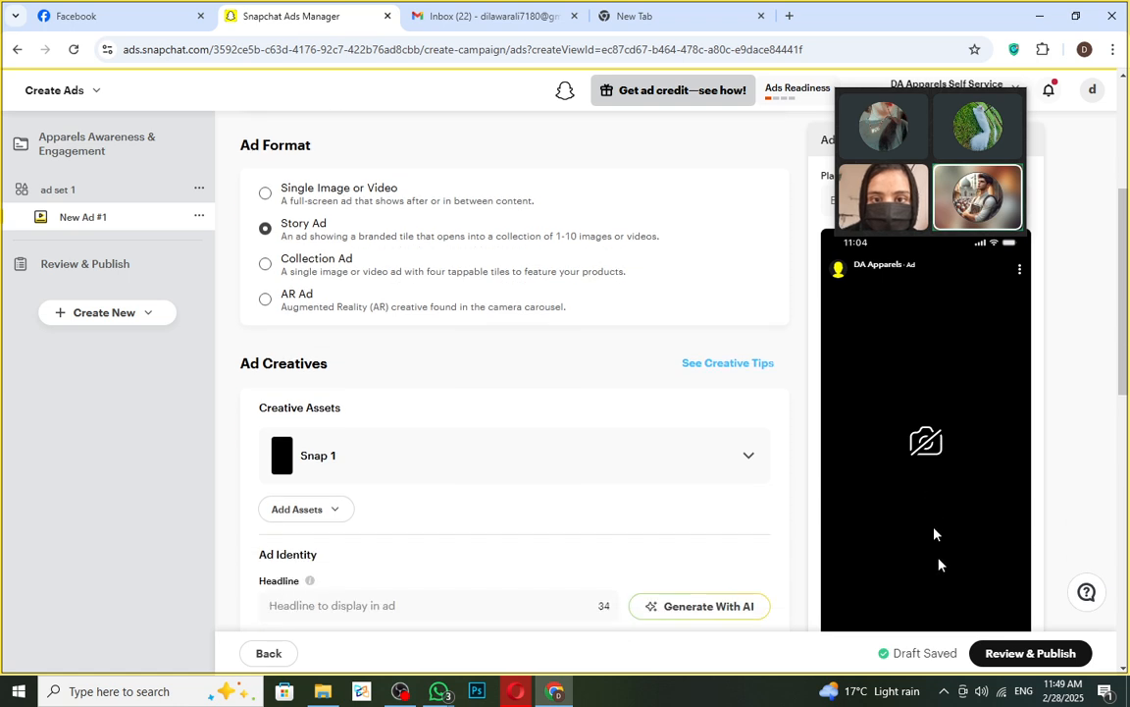
scroll(893, 497, up, 3)
scroll(901, 483, down, 2)
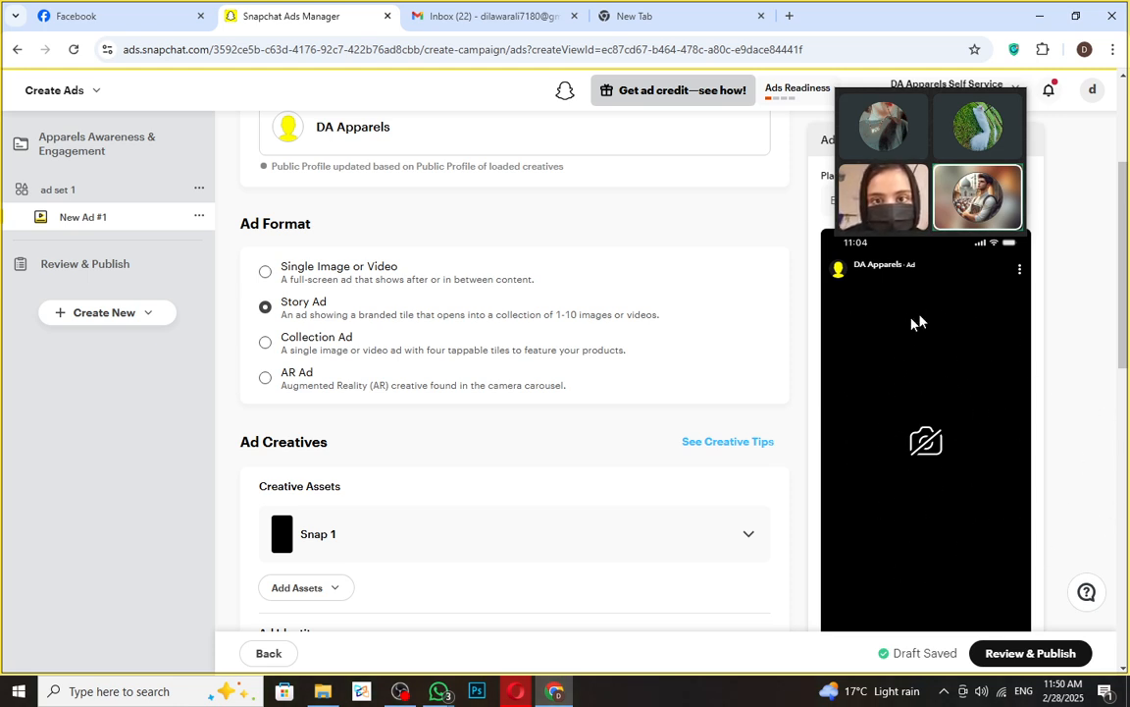
drag(924, 100, 882, 61)
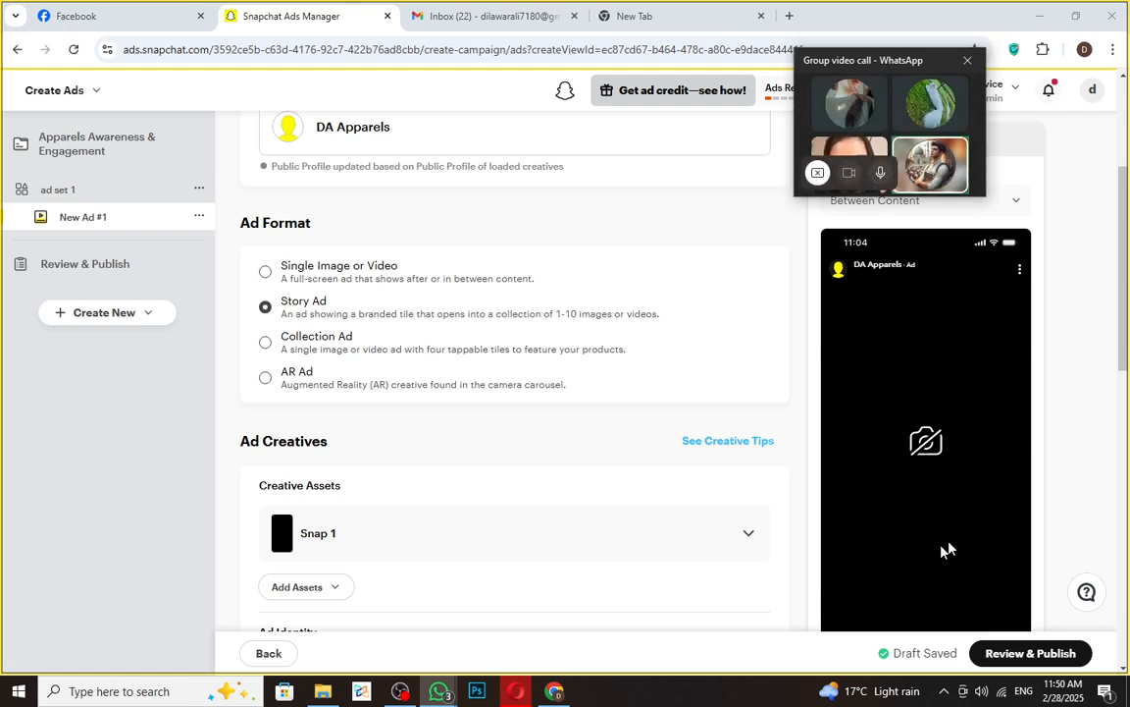
- Enter 'clothing awareness ad' as the ad name, correcting the initial typos
scroll(384, 403, up, 3)
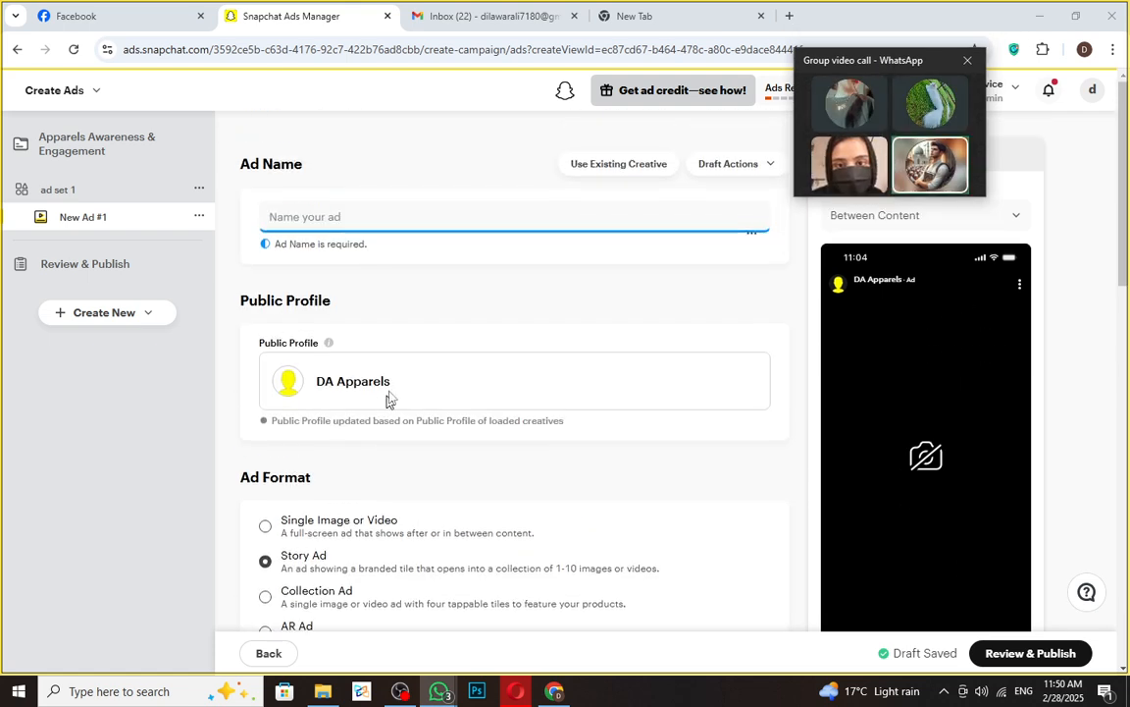
click(351, 218)
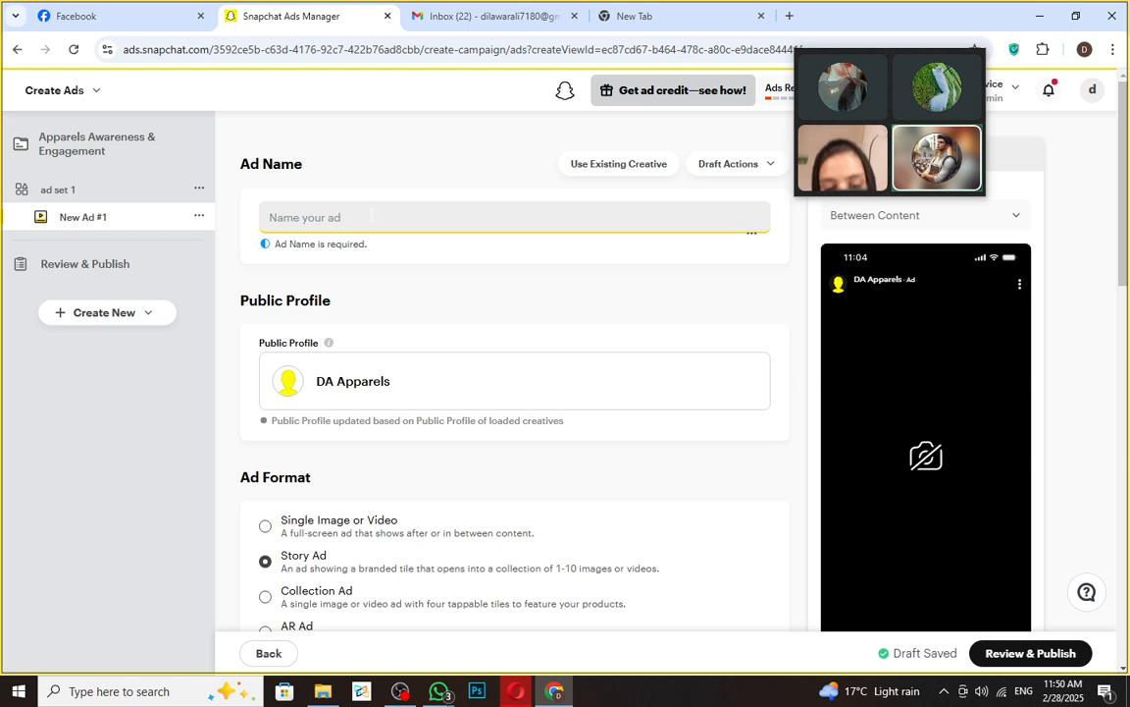
text(Aware)
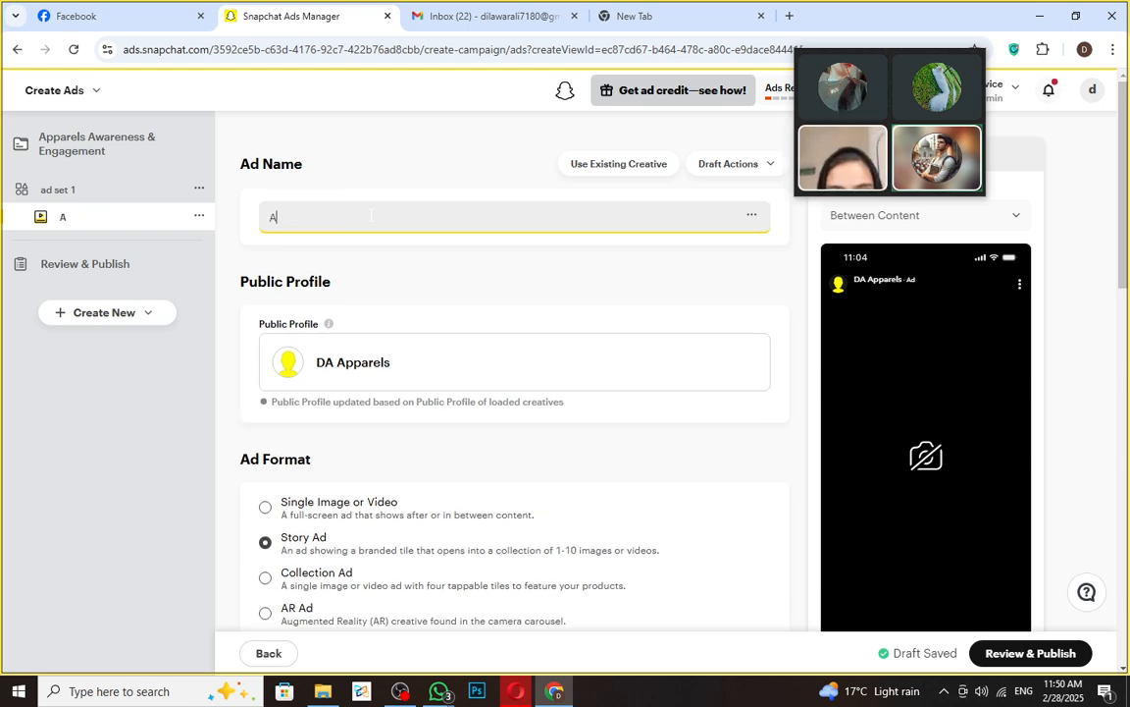
key(BackSpace)
key(BackSpace)
key(BackSpace)
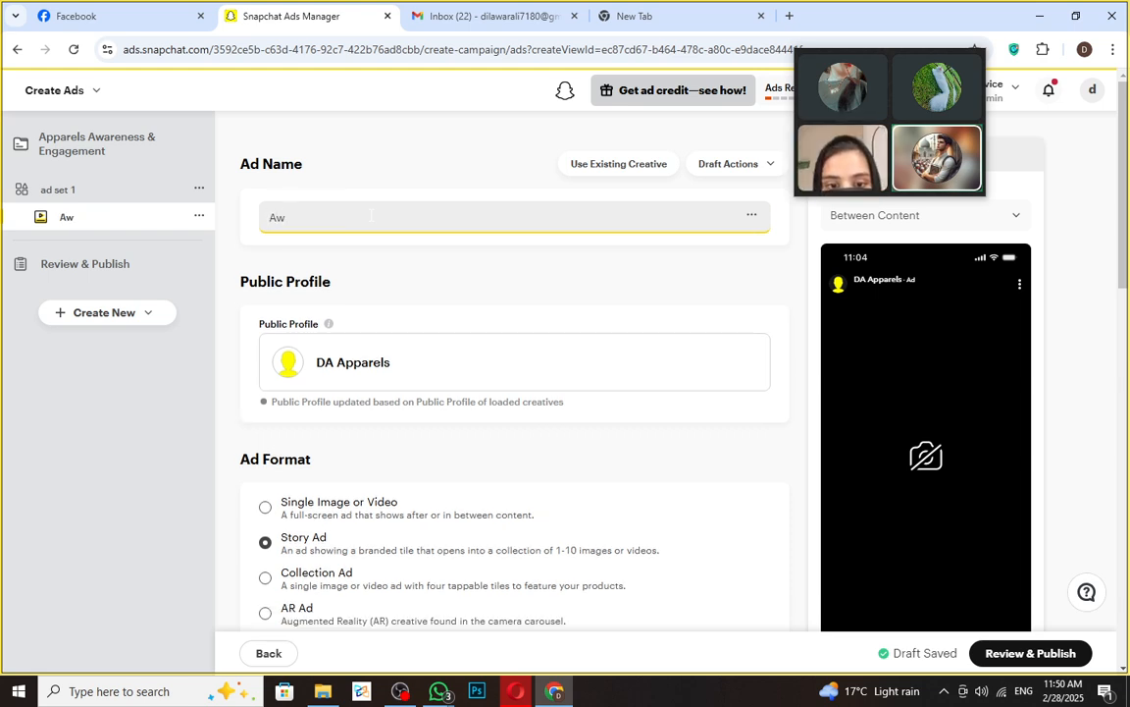
text(are)
key(BackSpace)
key(BackSpace)
key(BackSpace)
key(BackSpace)
key(BackSpace)
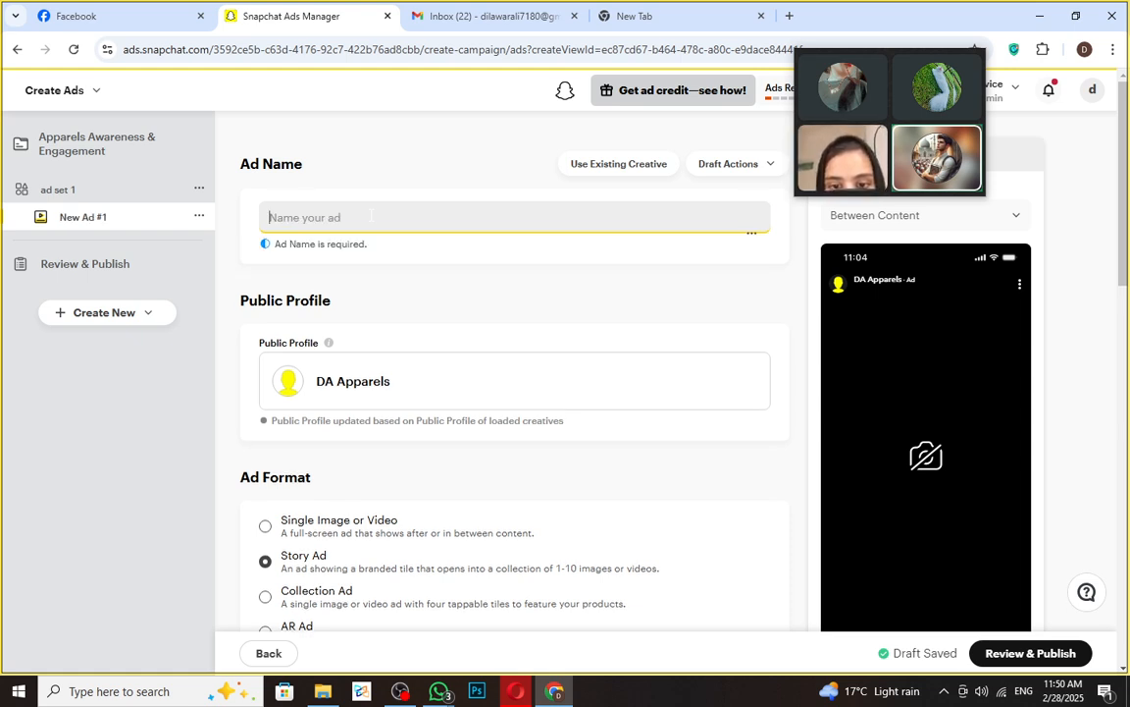
text(clothing awarene)
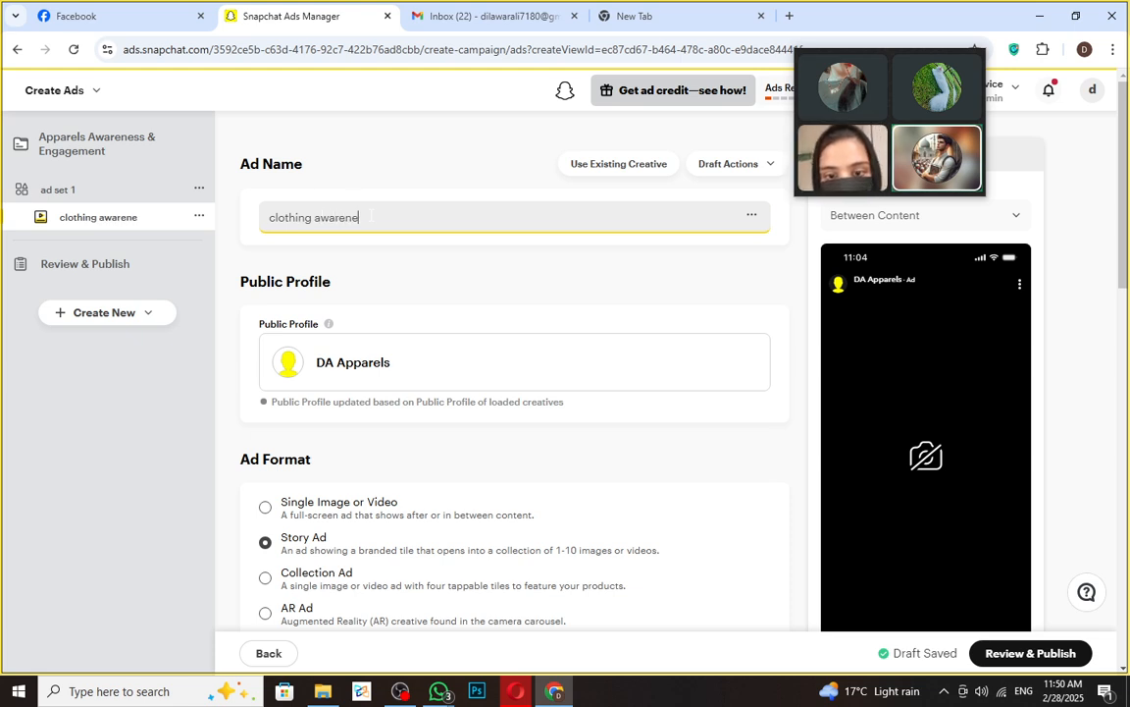
text(ss ad)
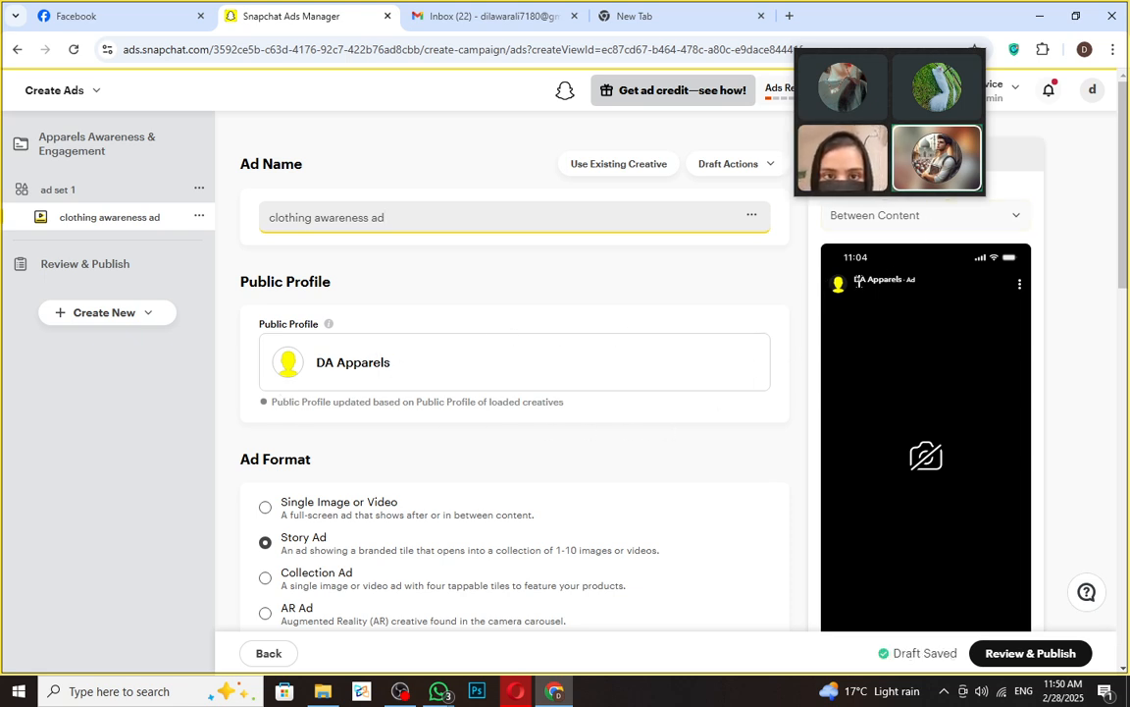
drag(854, 279, 903, 279)
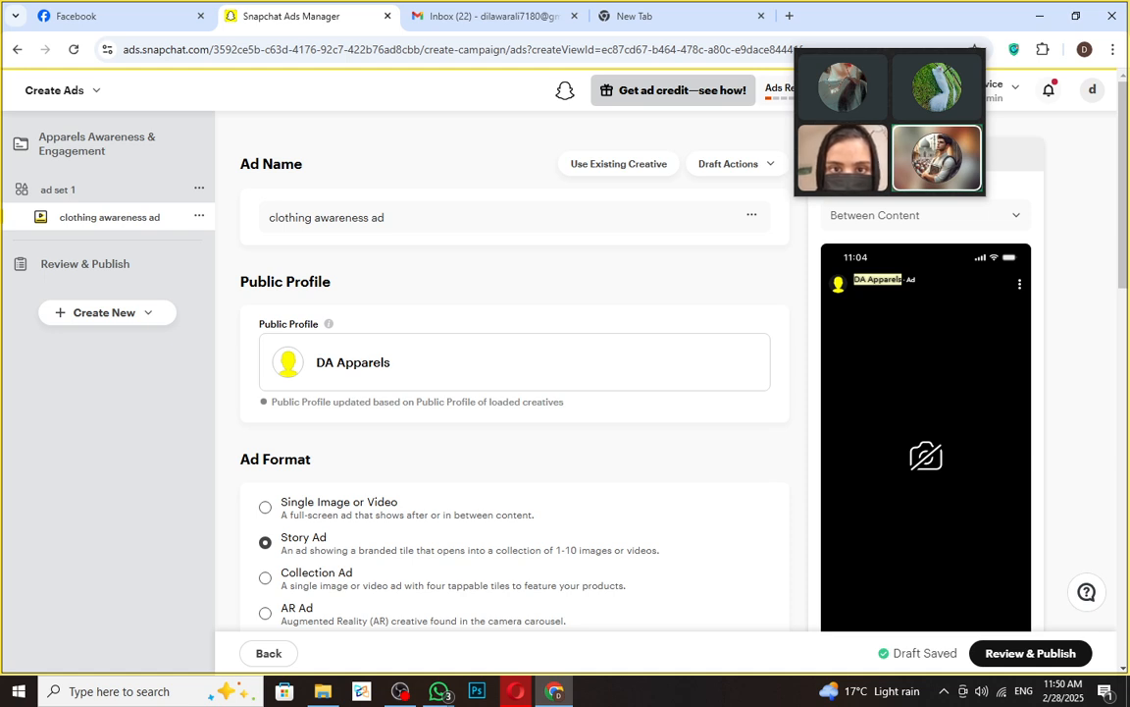
click(904, 281)
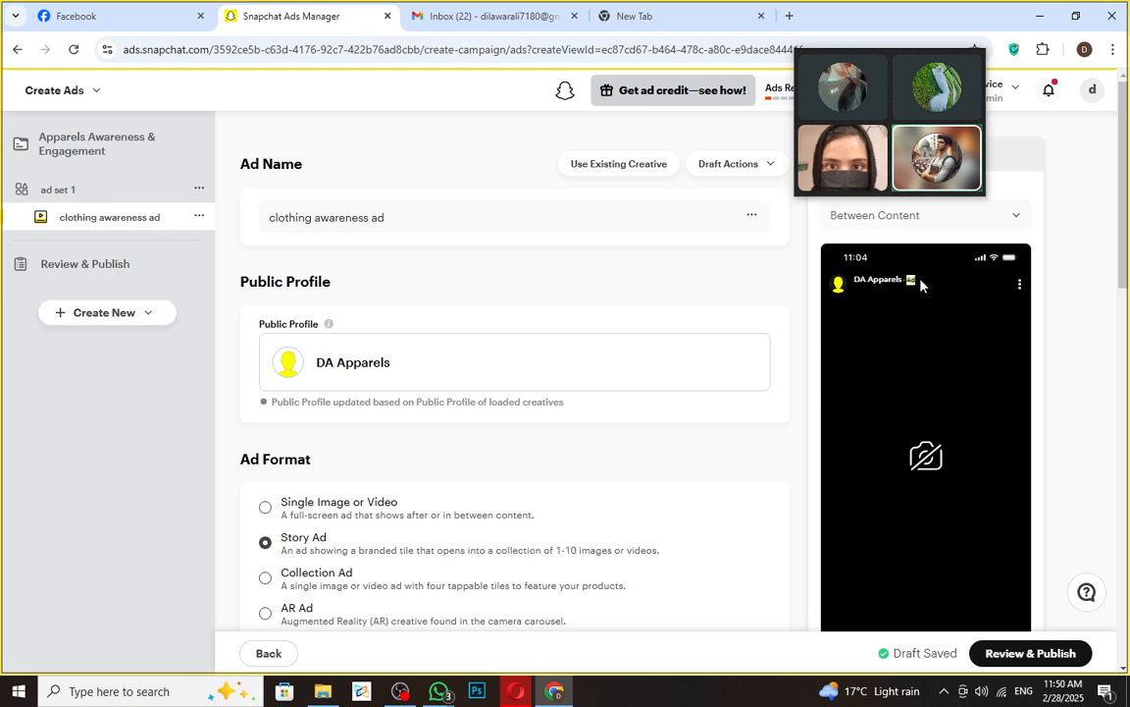
- Switch the Ad Format from Story Ad to Single Image or Video
scroll(608, 452, down, 1)
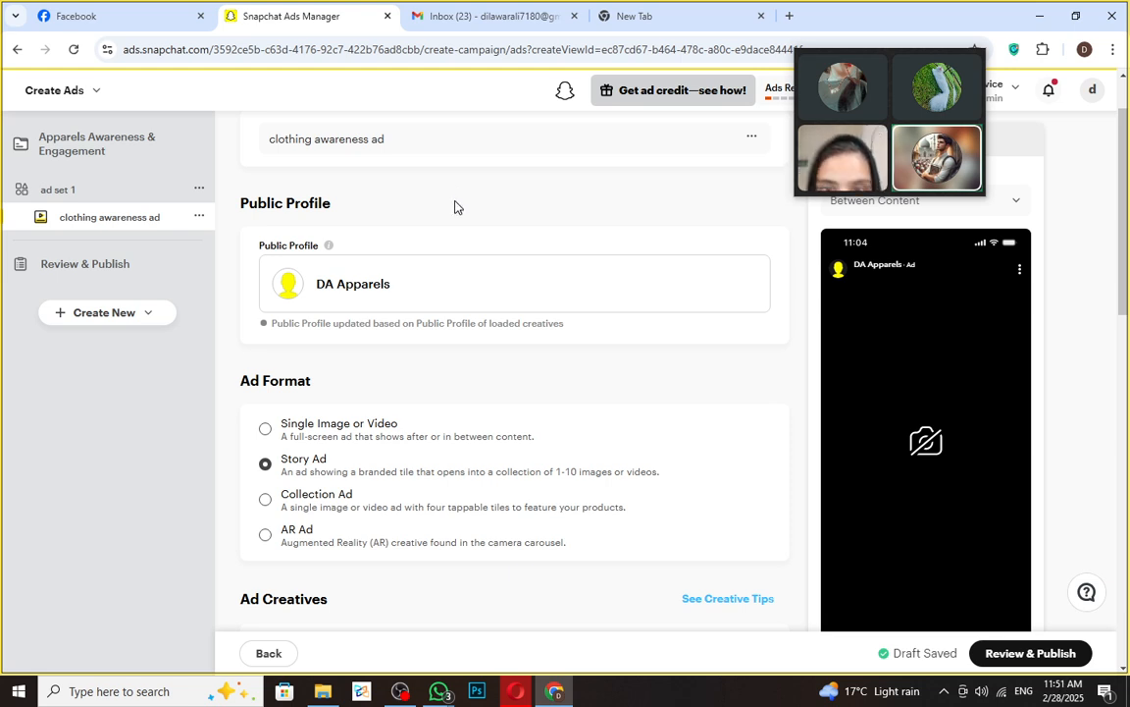
click(330, 461)
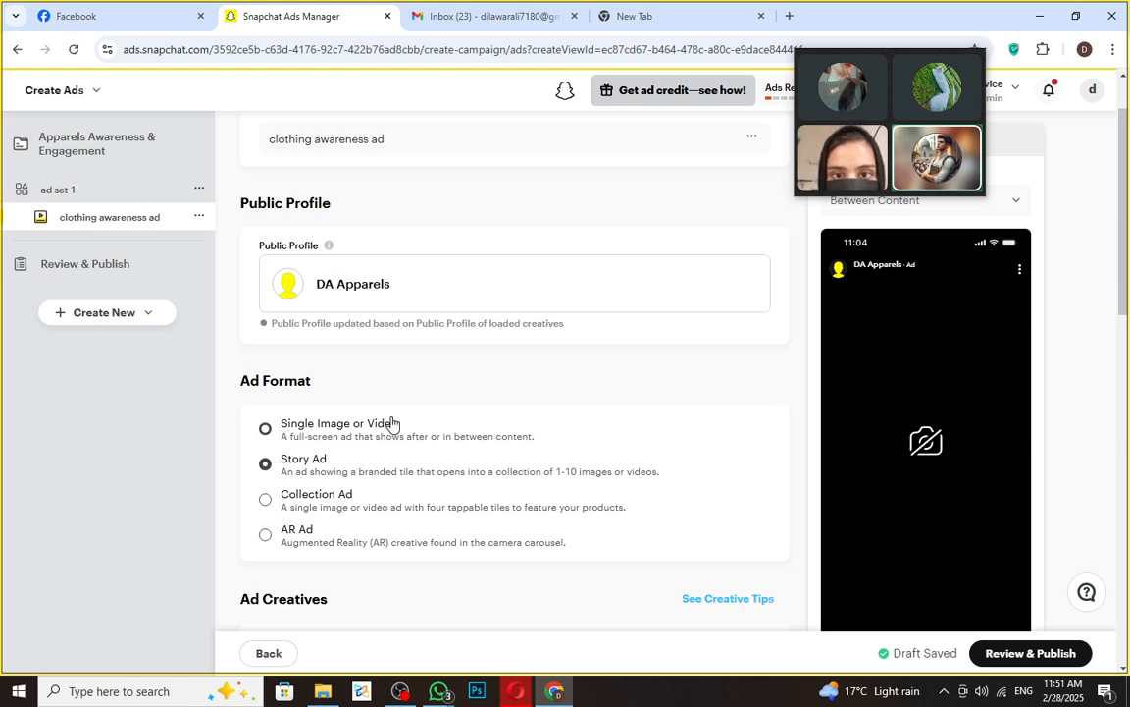
click(265, 432)
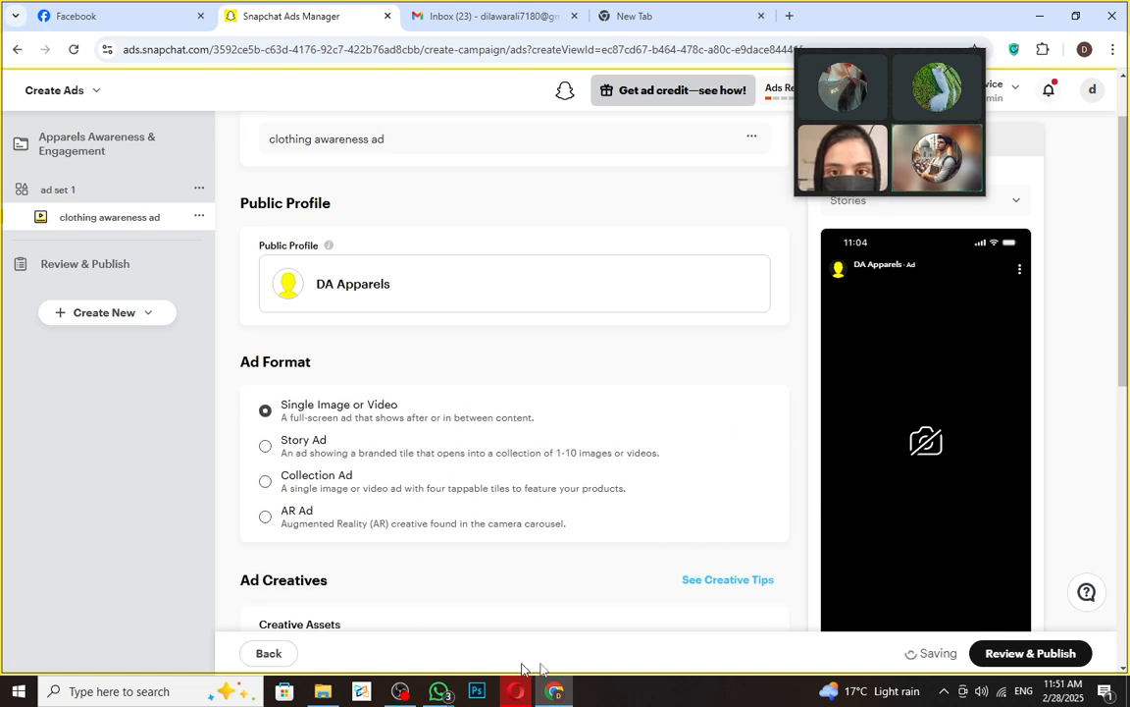
scroll(422, 589, down, 3)
drag(234, 338, 328, 349)
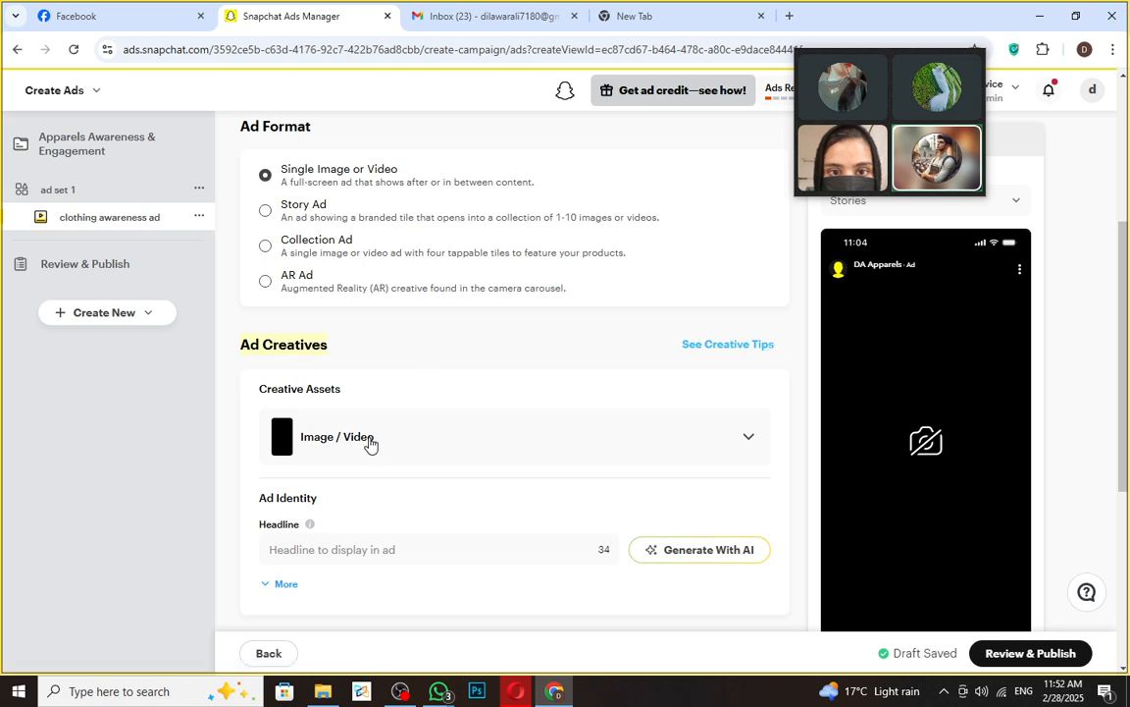
click(748, 437)
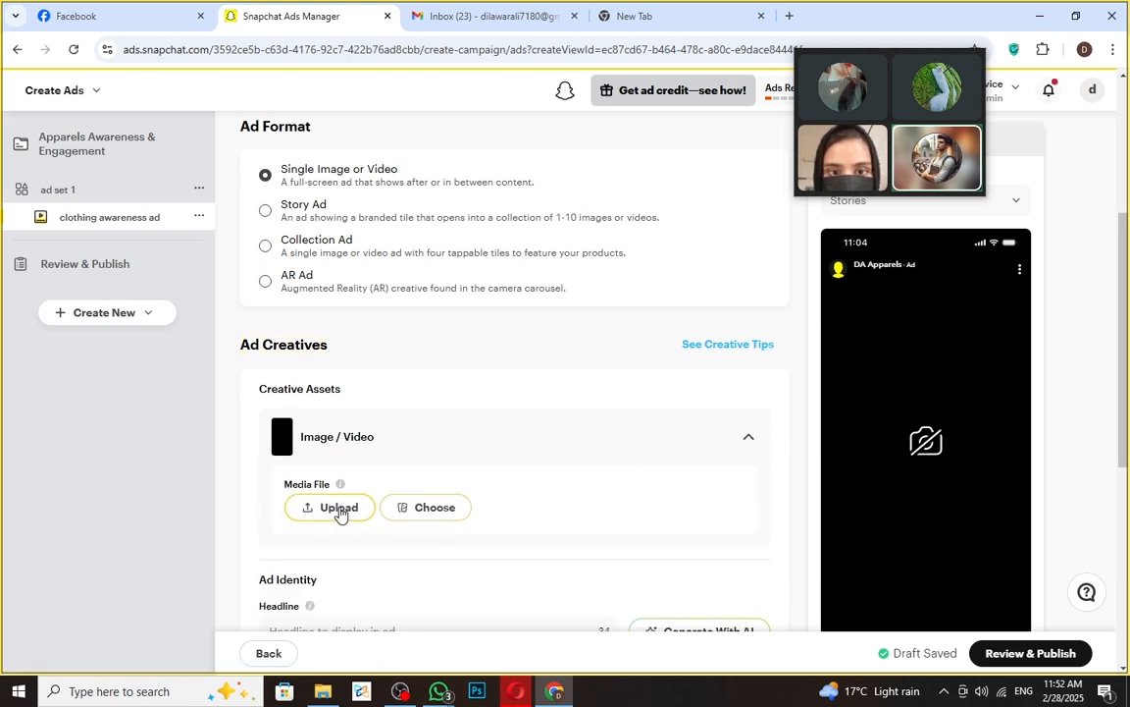
click(433, 517)
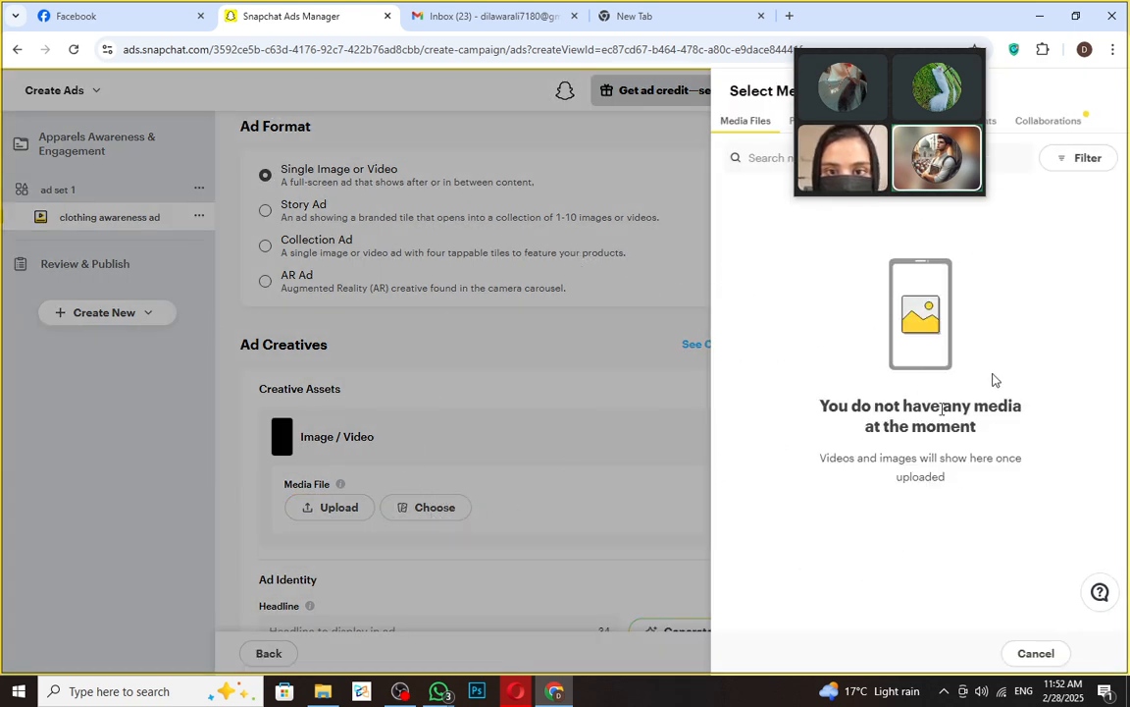
click(316, 513)
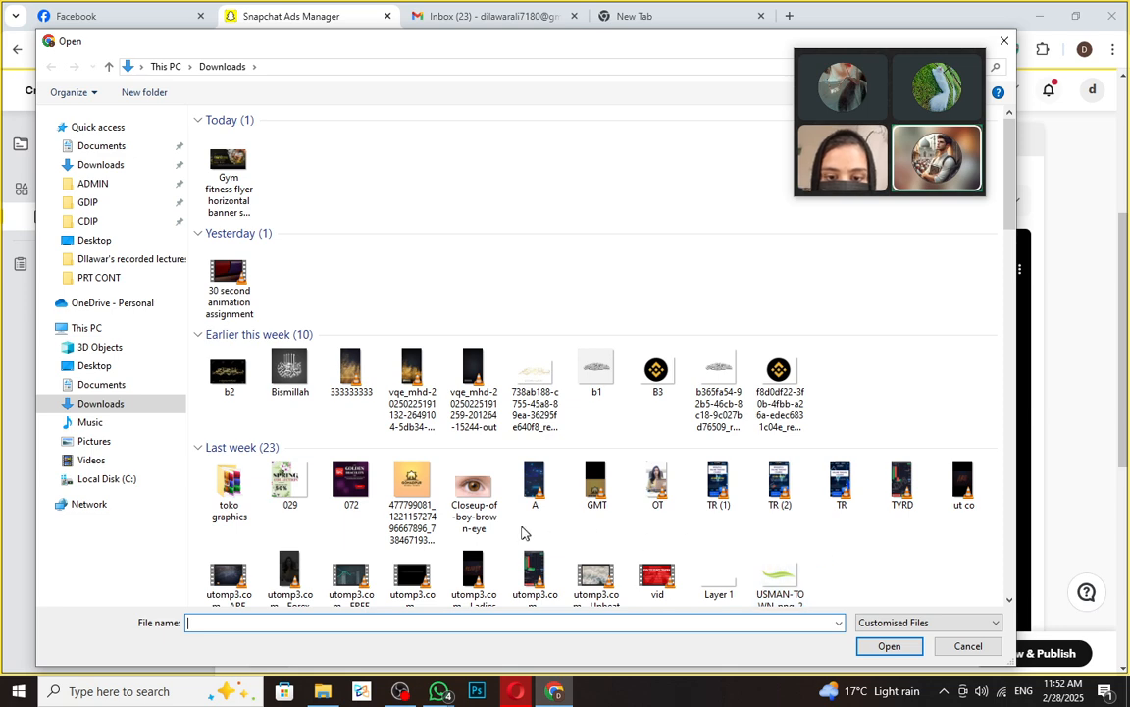
scroll(538, 530, down, 2)
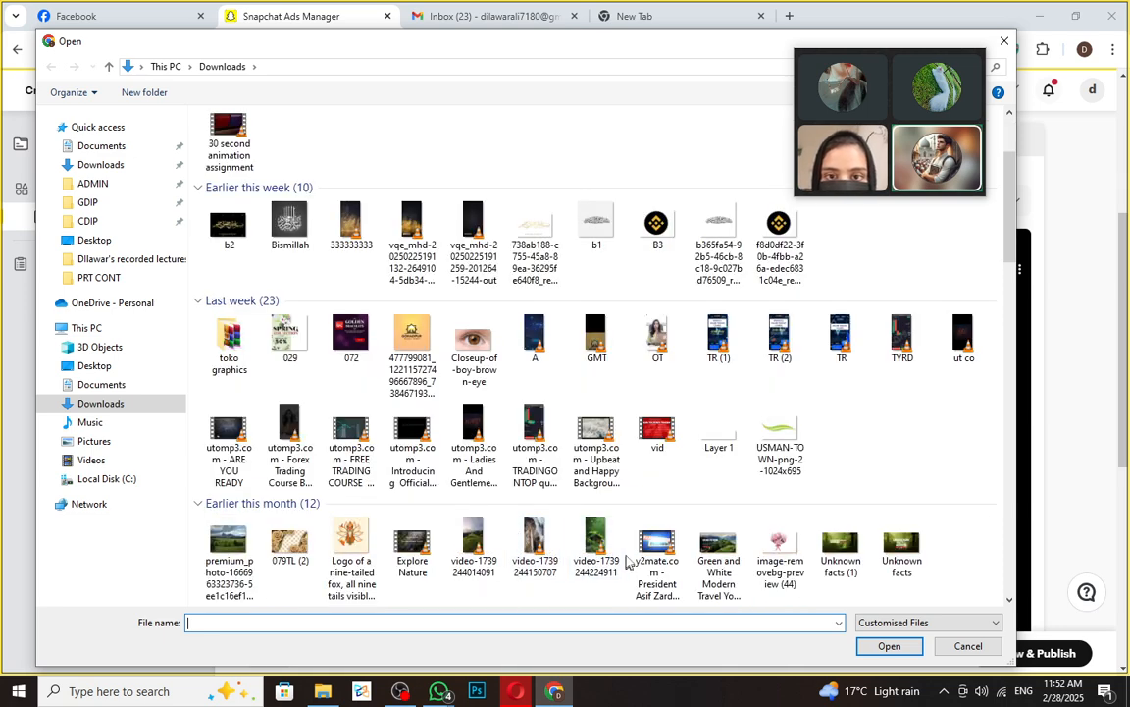
click(476, 543)
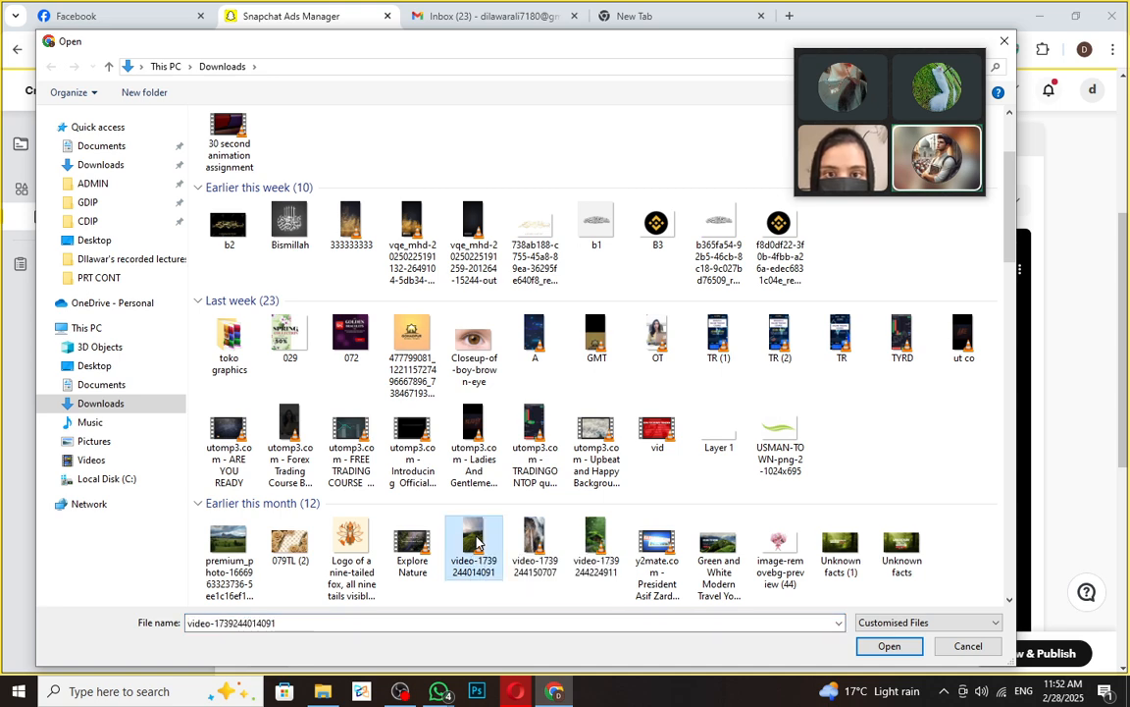
double_click(477, 543)
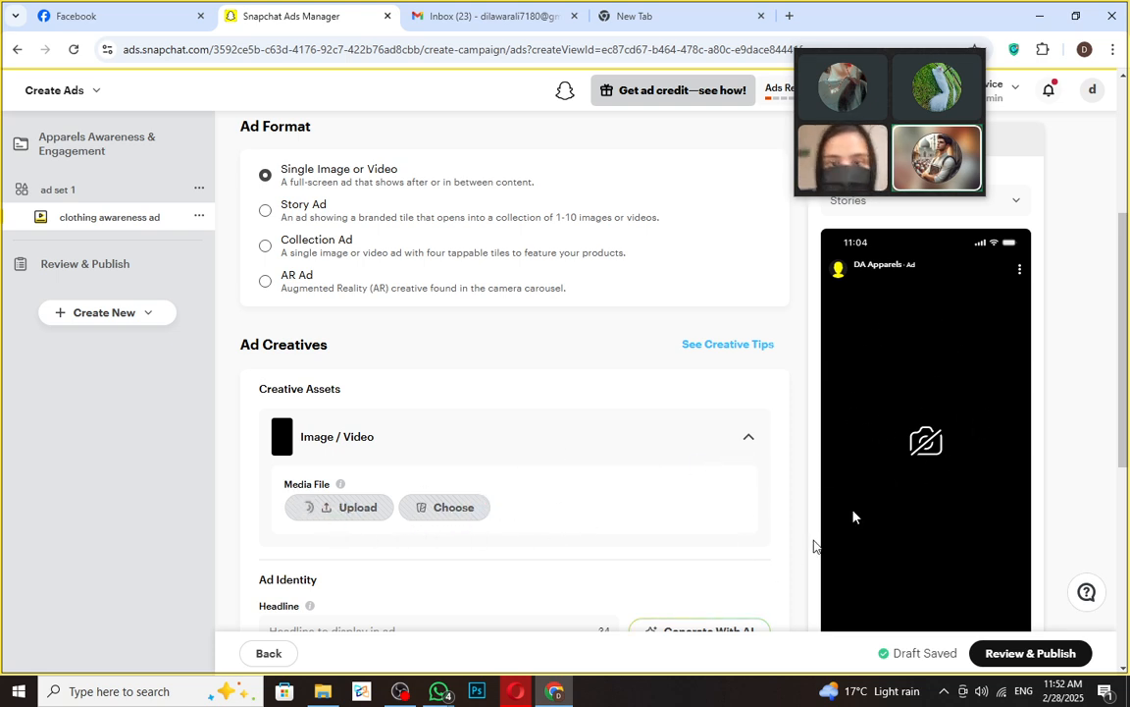
- Replace the autofilled Travel headline with 'Jackets for men's'
scroll(350, 542, down, 2)
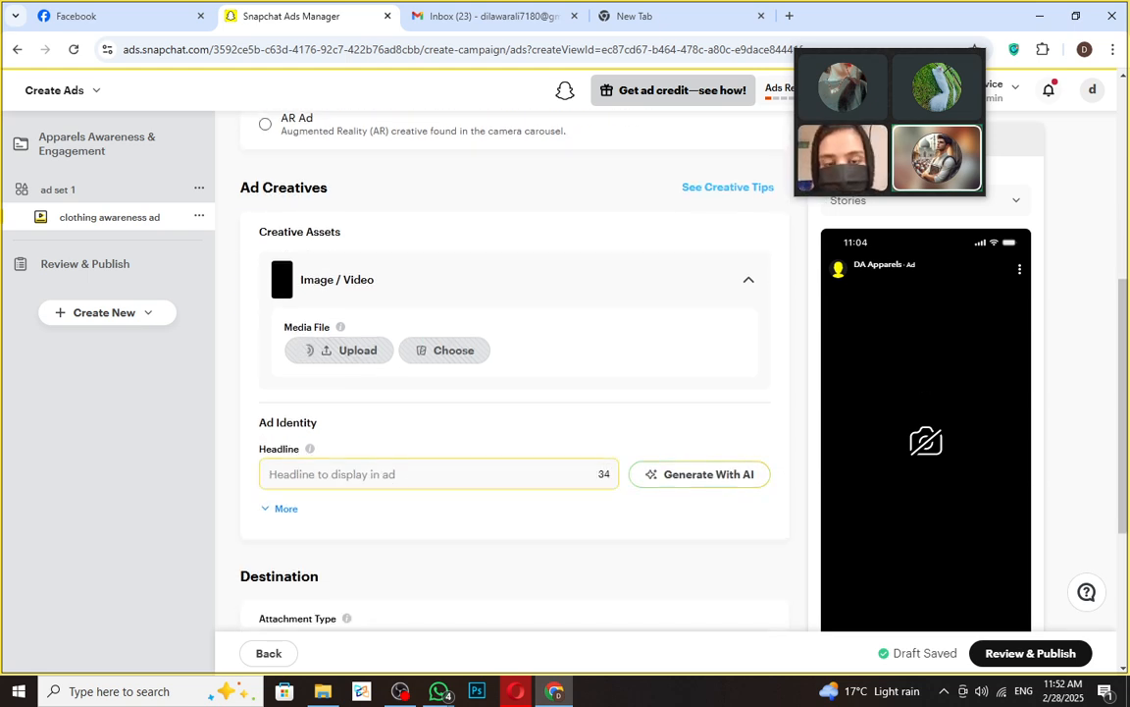
click(423, 475)
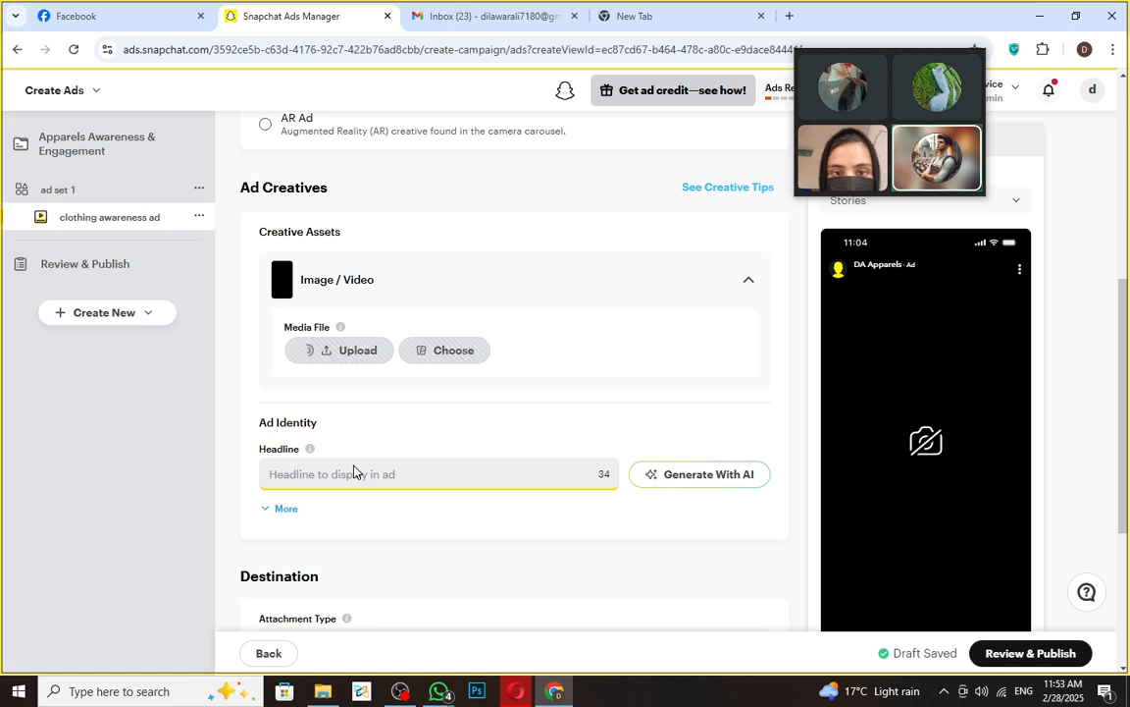
text(Travel)
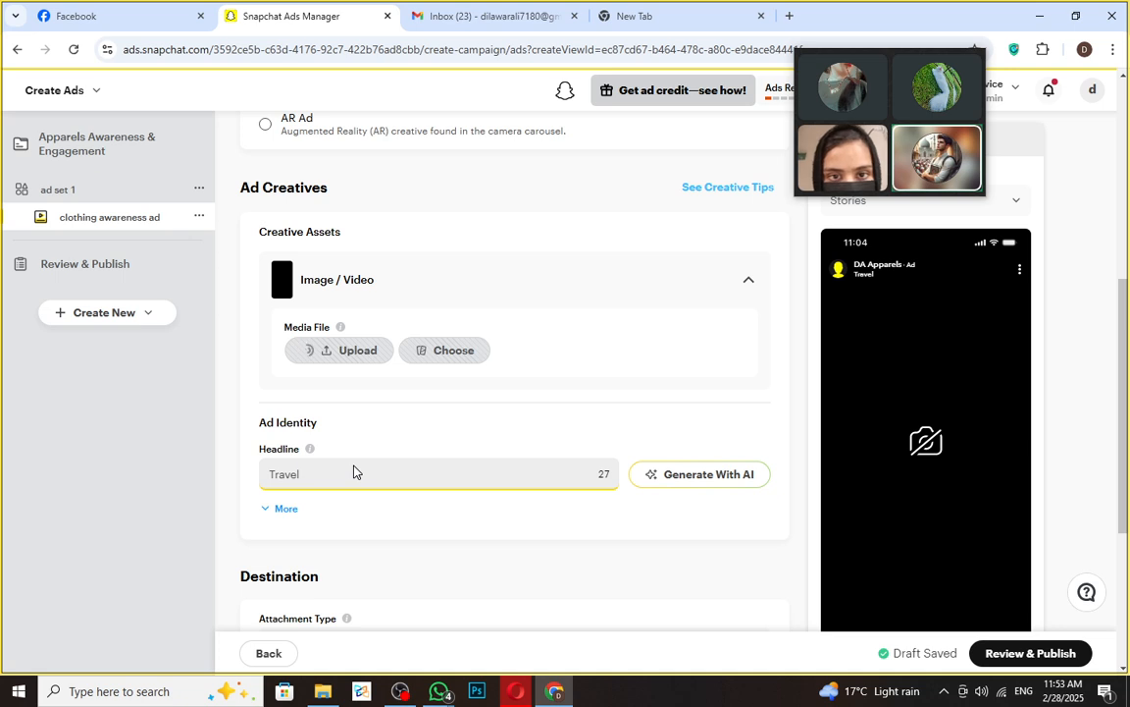
key(BackSpace)
key(BackSpace)
key(BackSpace)
key(BackSpace)
key(BackSpace)
key(BackSpace)
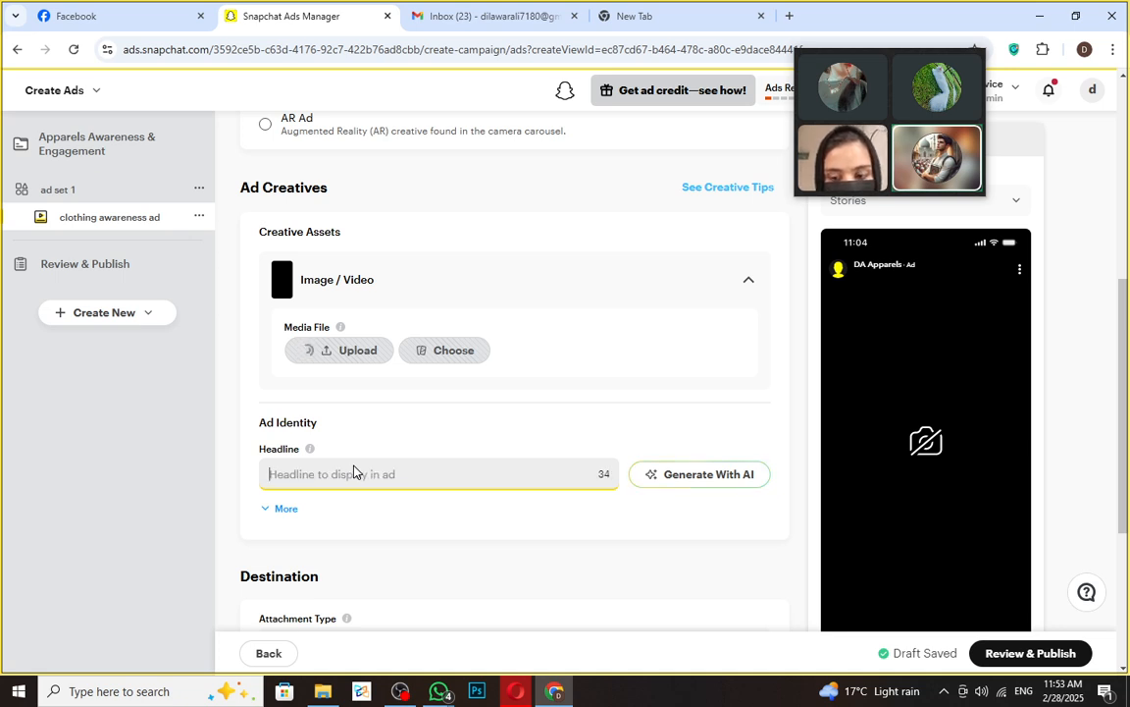
text(Jac)
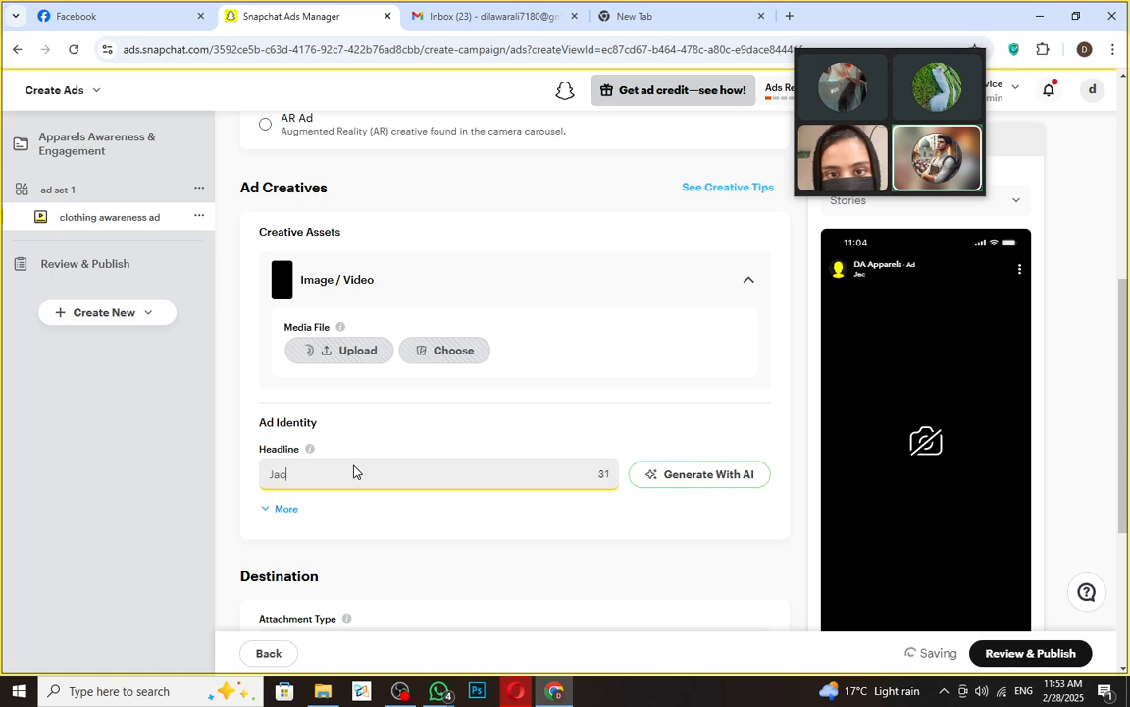
text(kets)
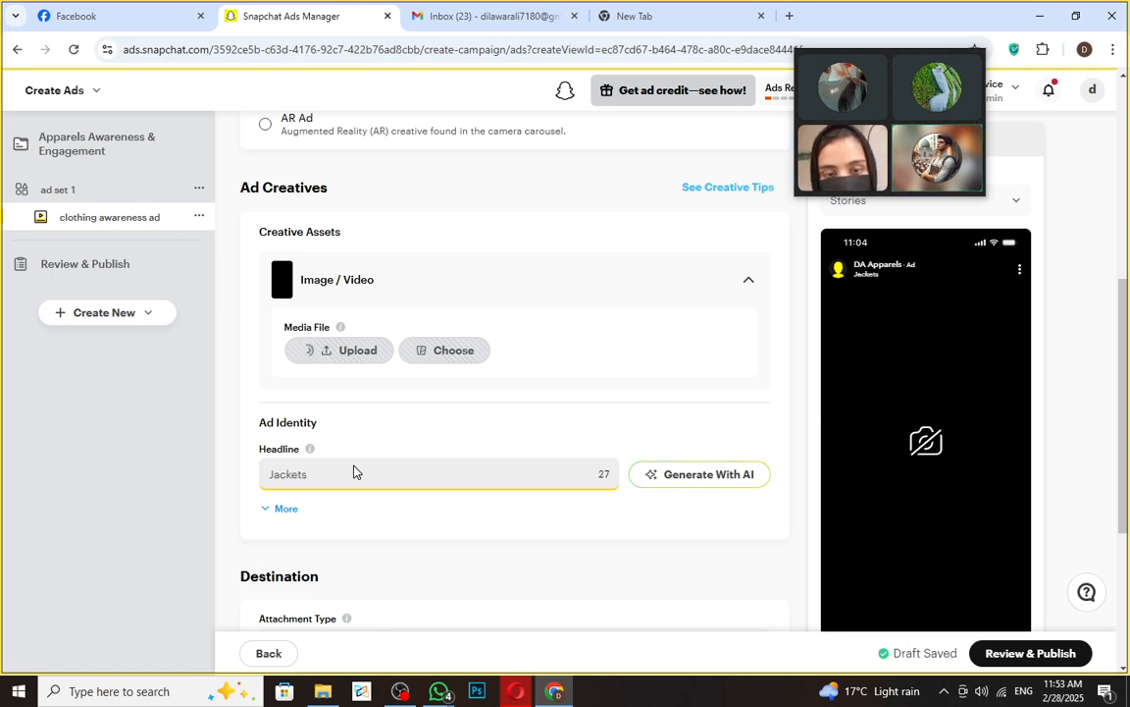
text( for mens)
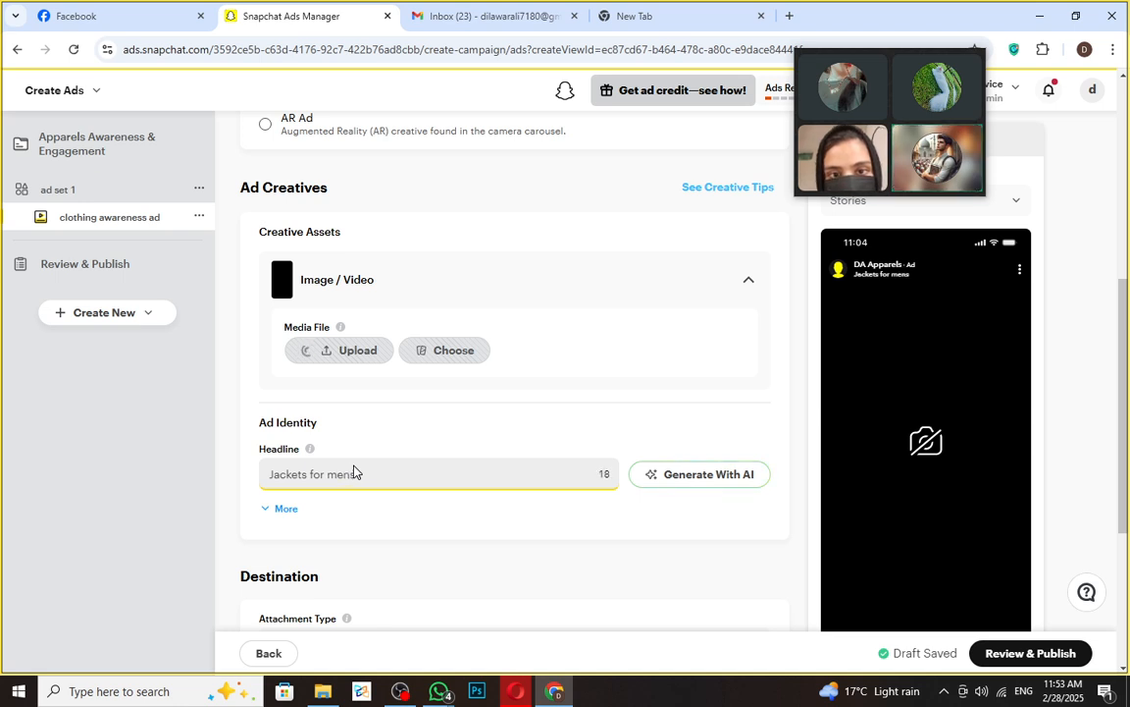
key(BackSpace)
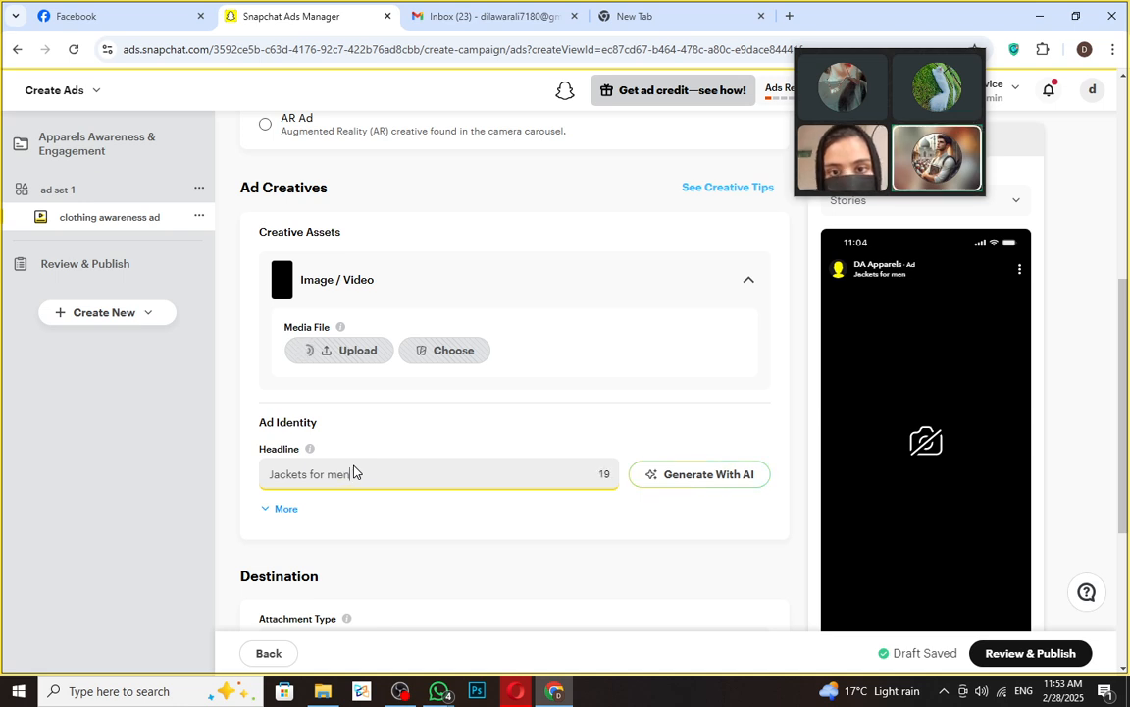
text(;)
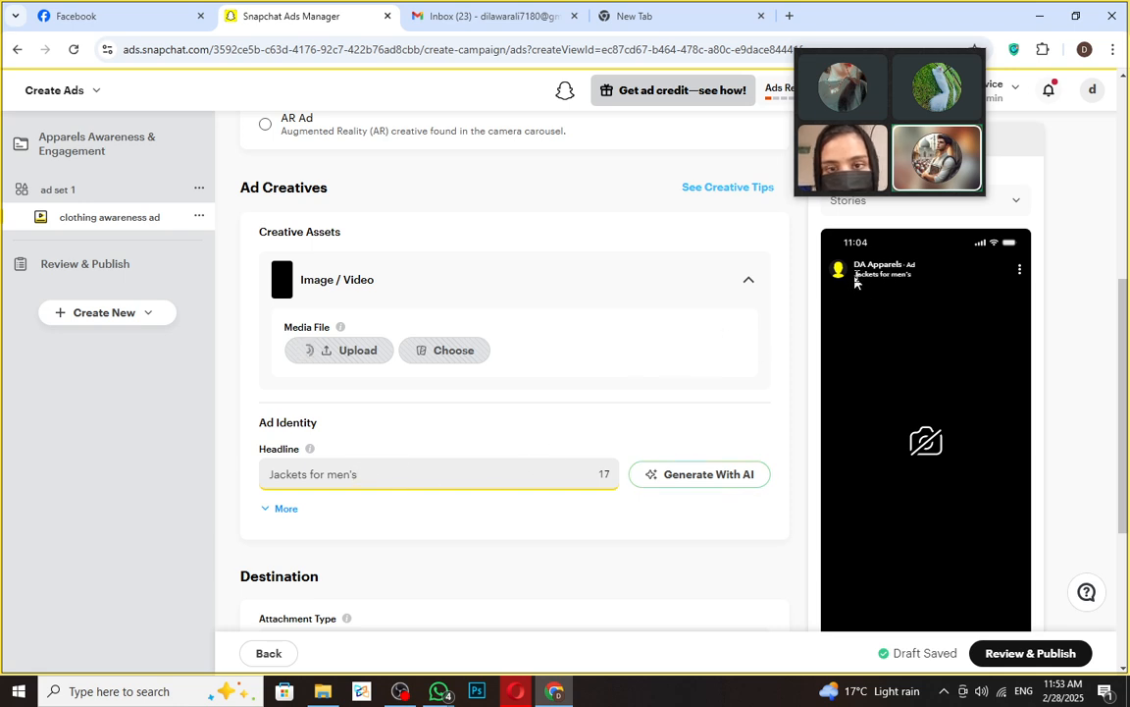
drag(854, 277, 905, 294)
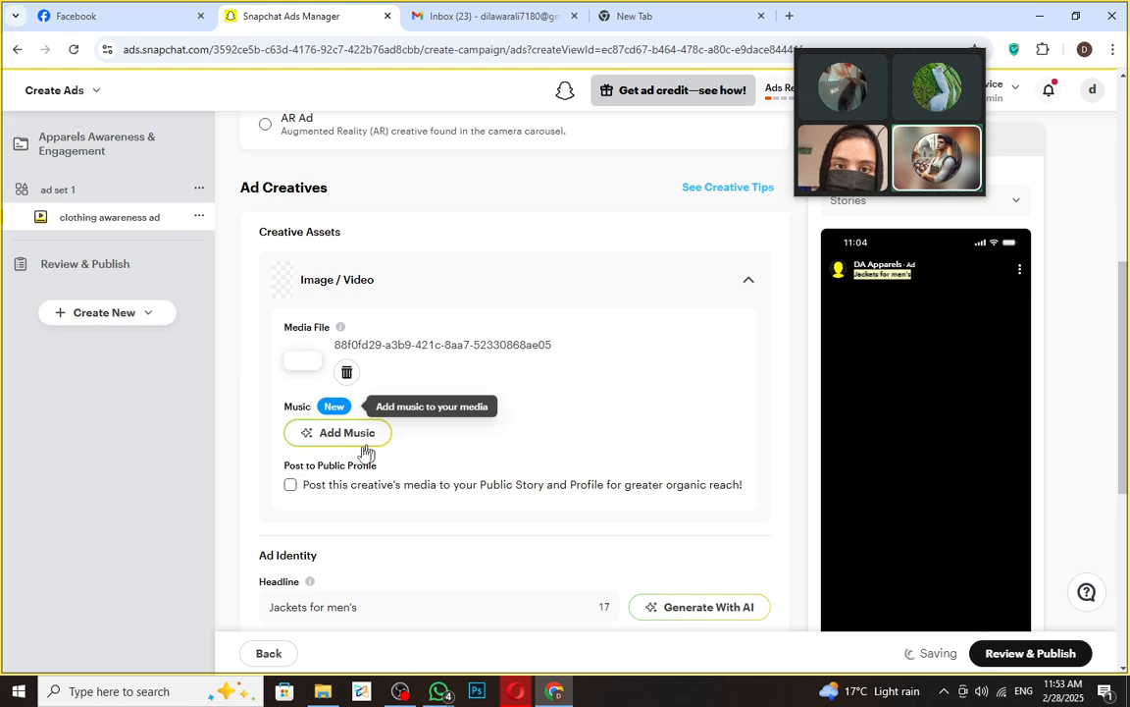
scroll(378, 447, up, 1)
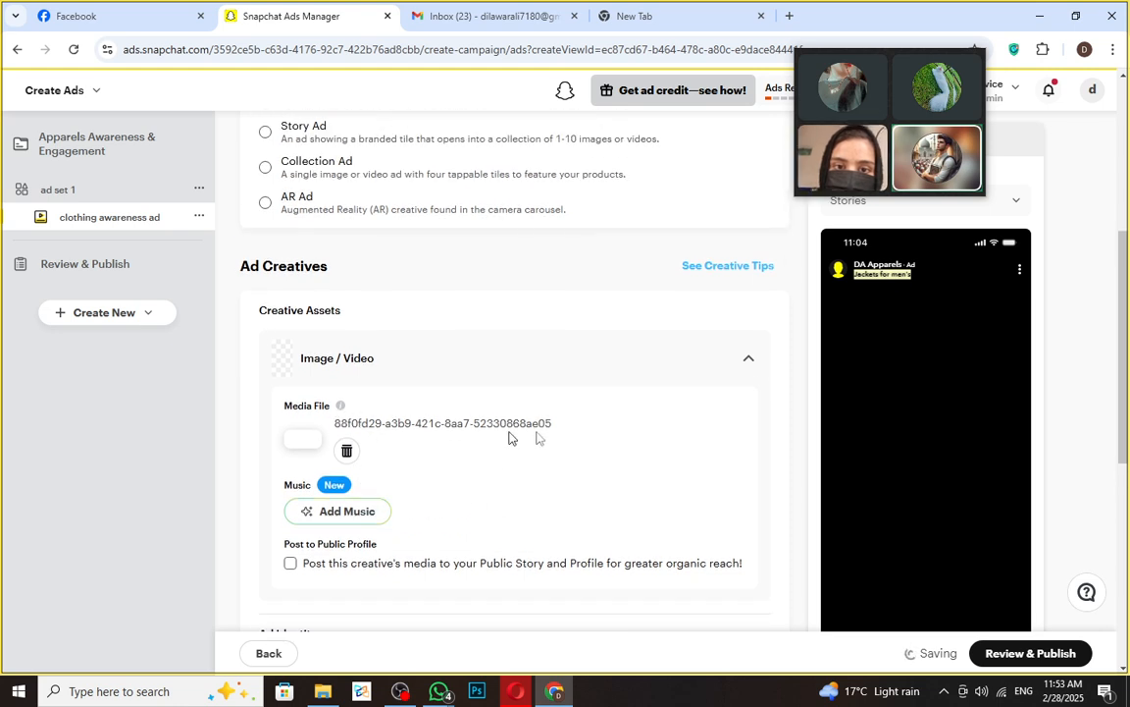
scroll(967, 454, down, 3)
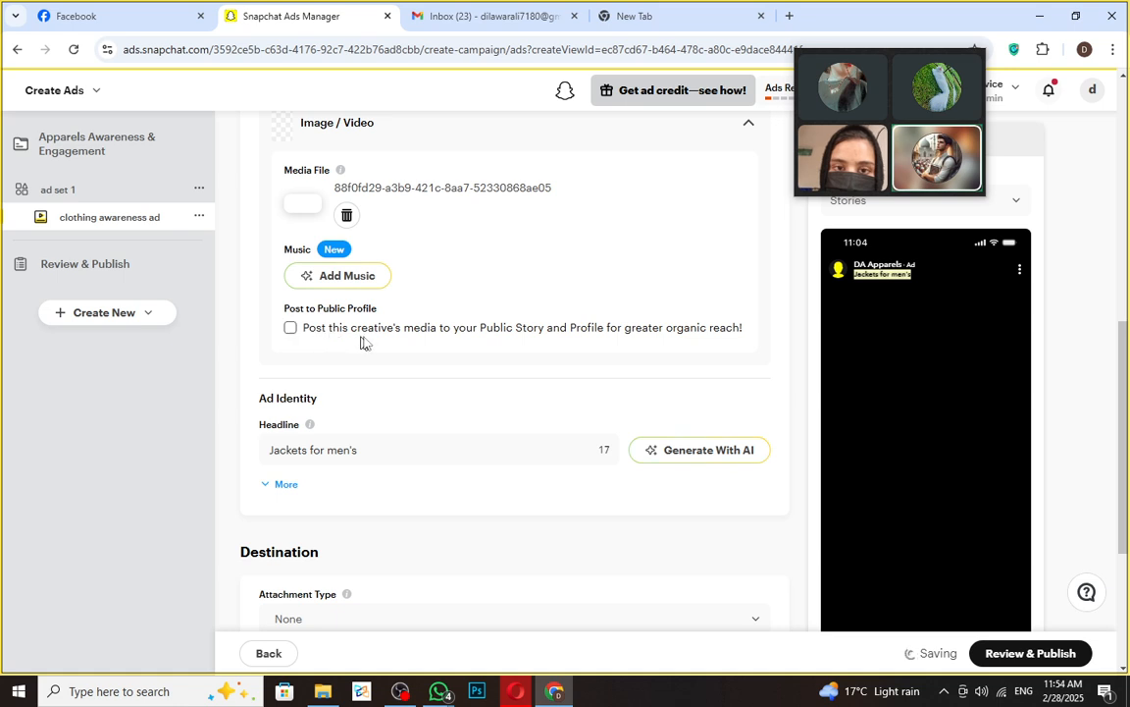
click(291, 329)
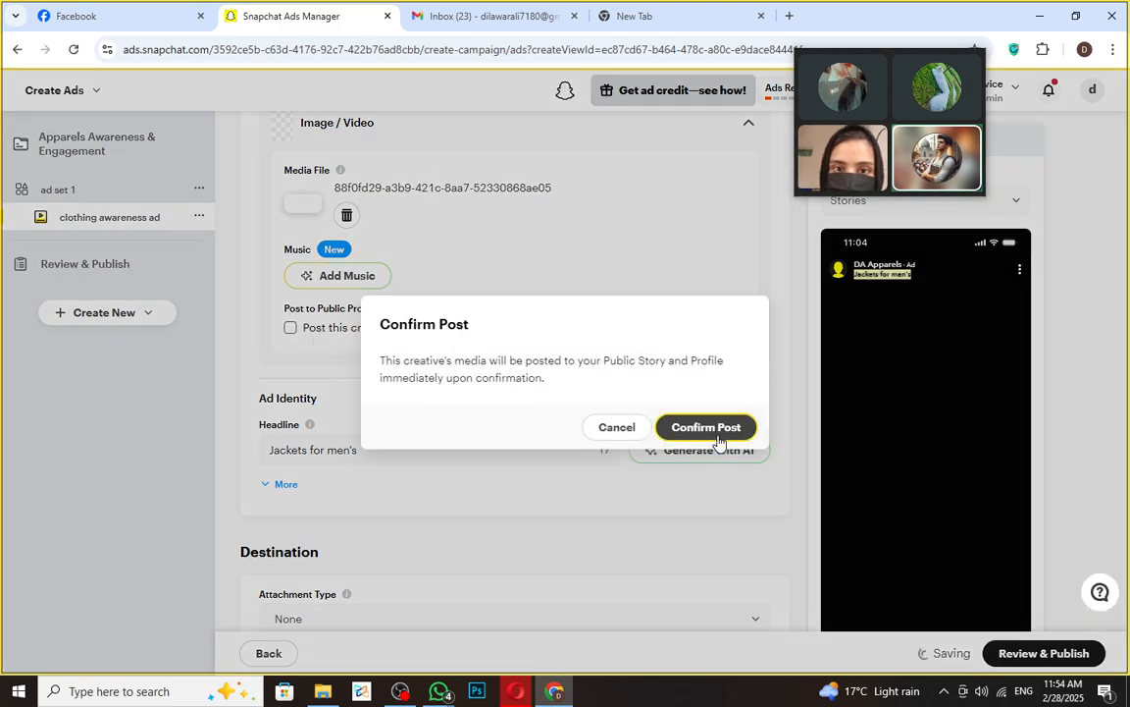
click(614, 429)
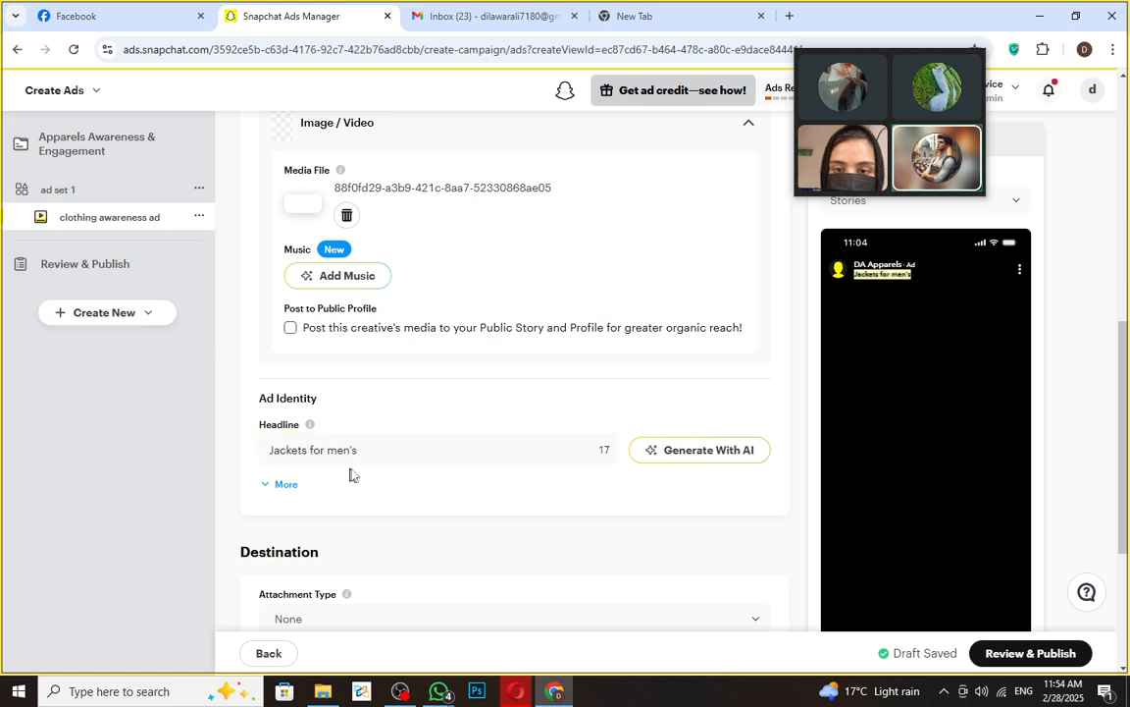
- Choose Text as the ad's destination attachment type
scroll(444, 487, down, 3)
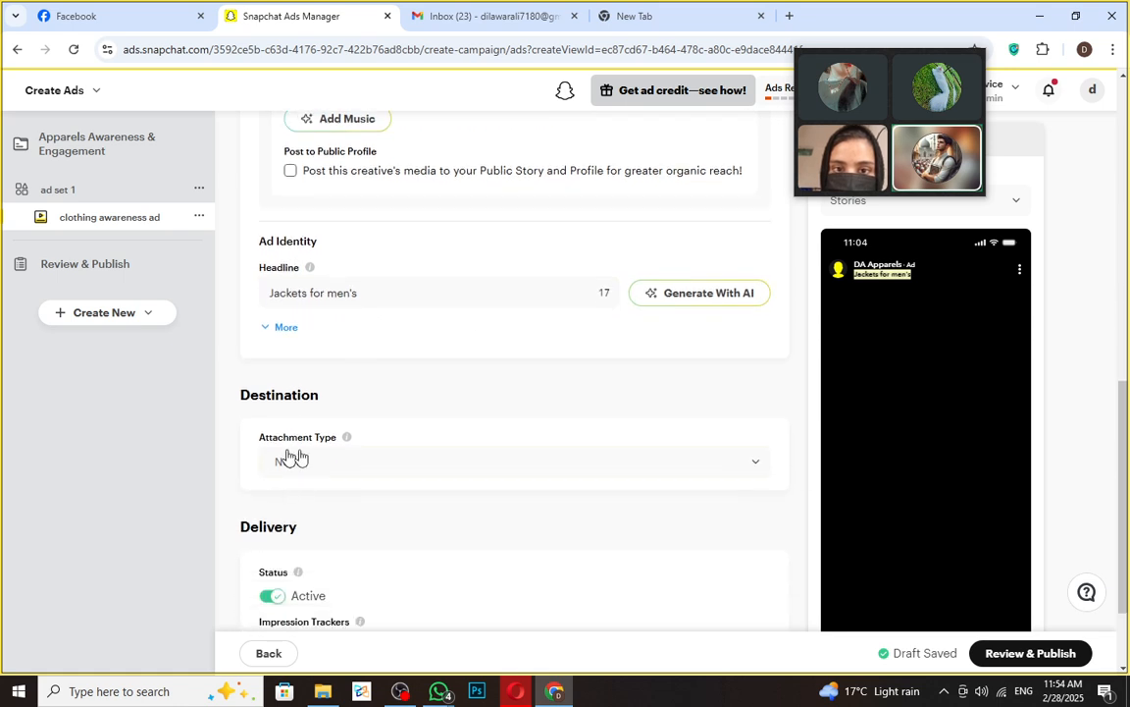
click(754, 465)
scroll(438, 557, down, 1)
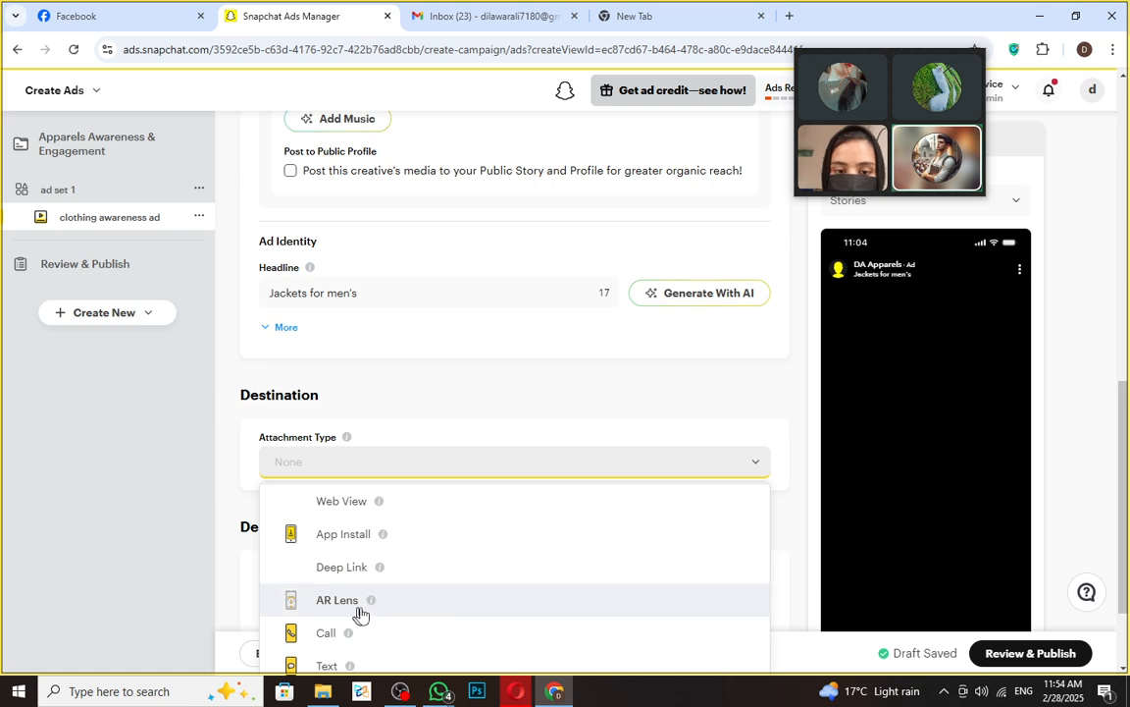
scroll(368, 613, down, 1)
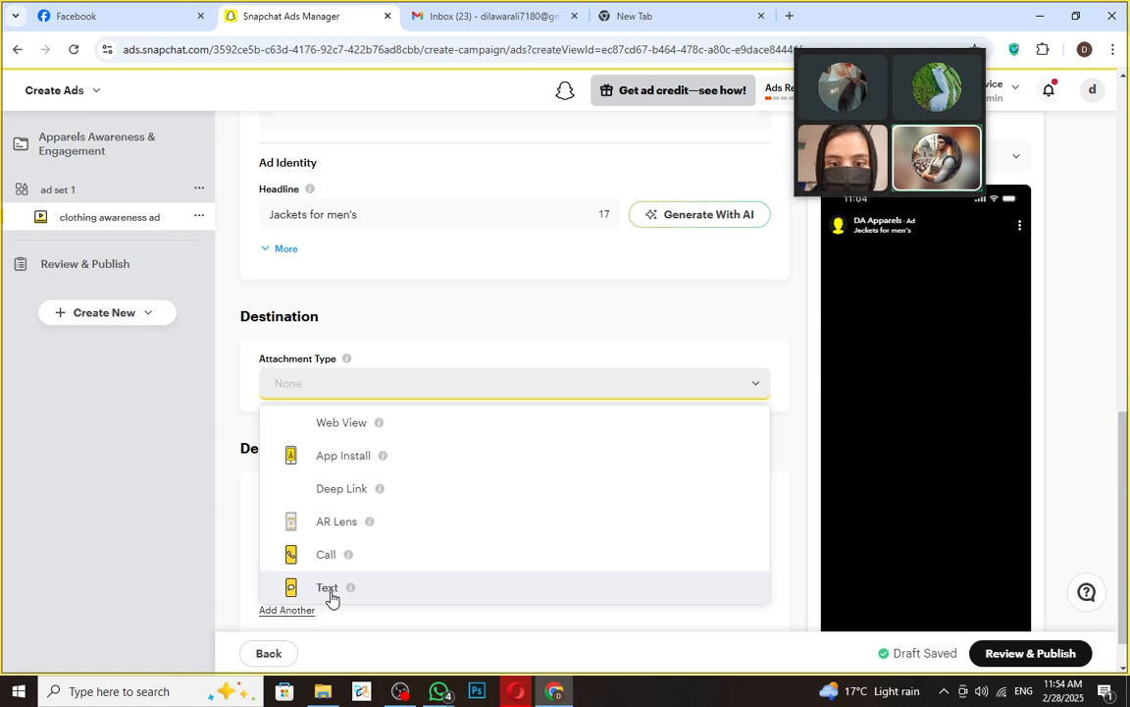
click(331, 593)
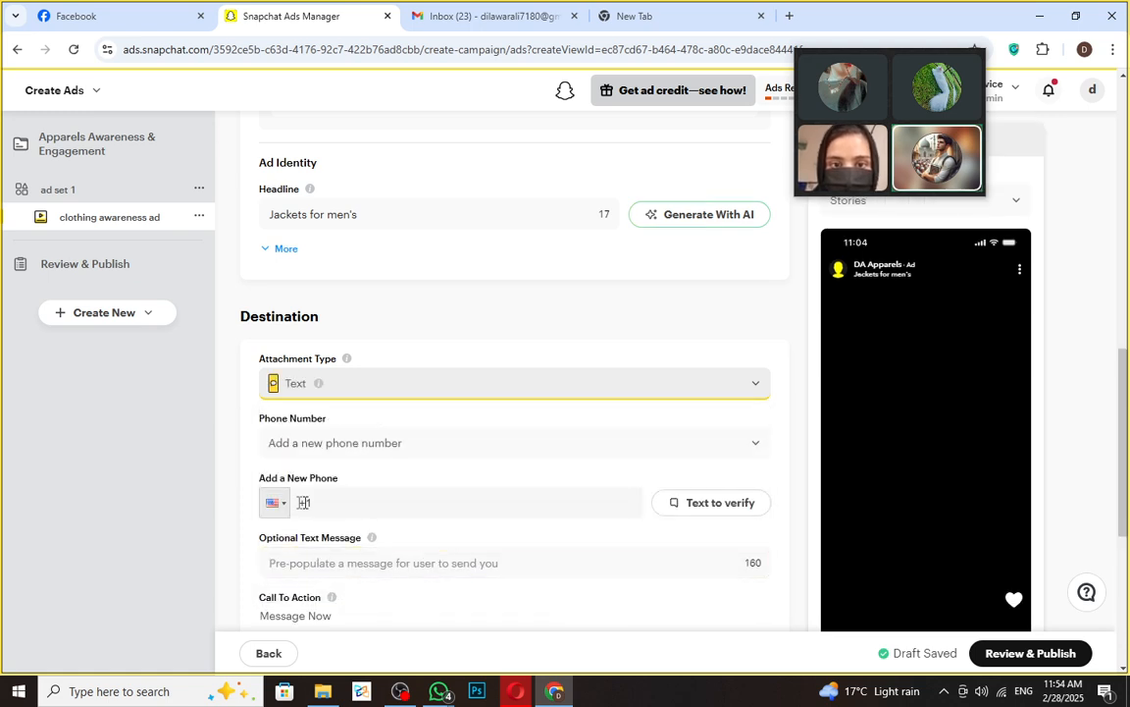
- Set the new phone number's country code to United States +1
click(280, 507)
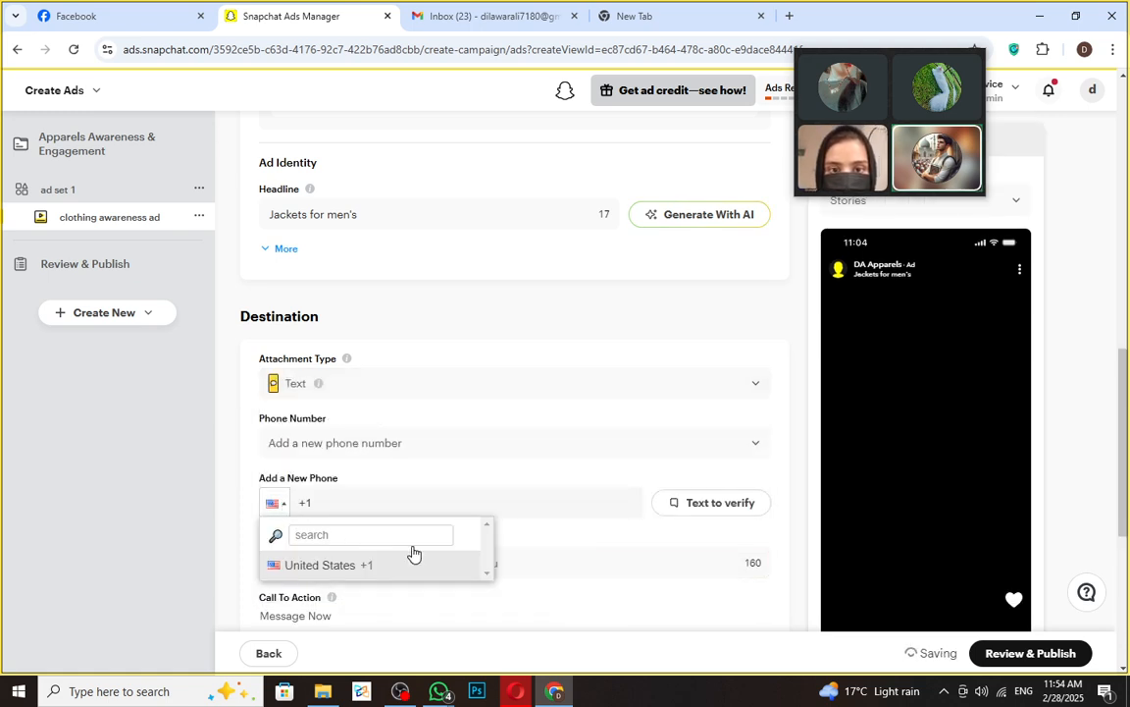
text(pak)
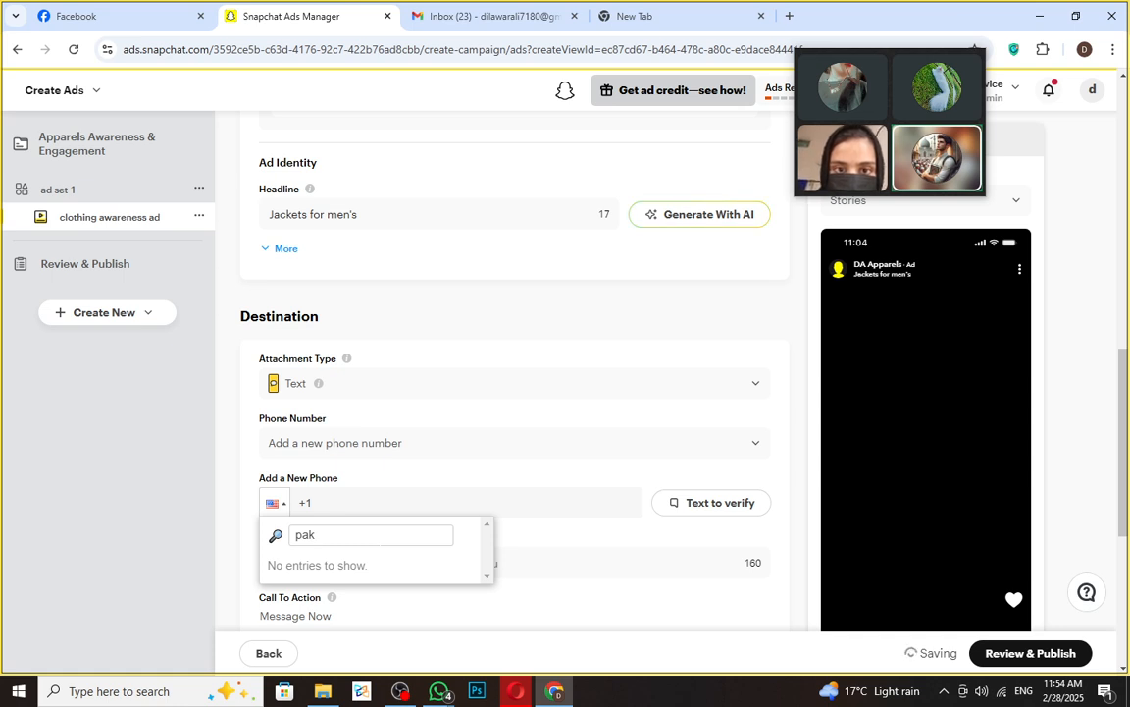
click(275, 502)
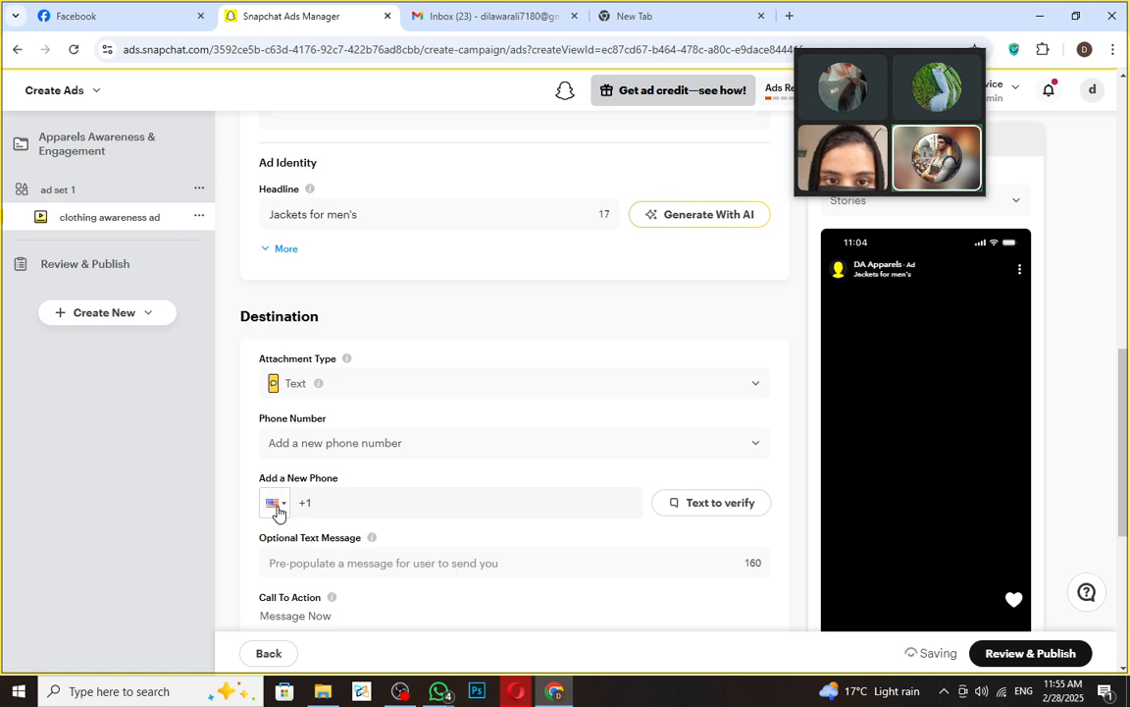
click(276, 504)
key(BackSpace)
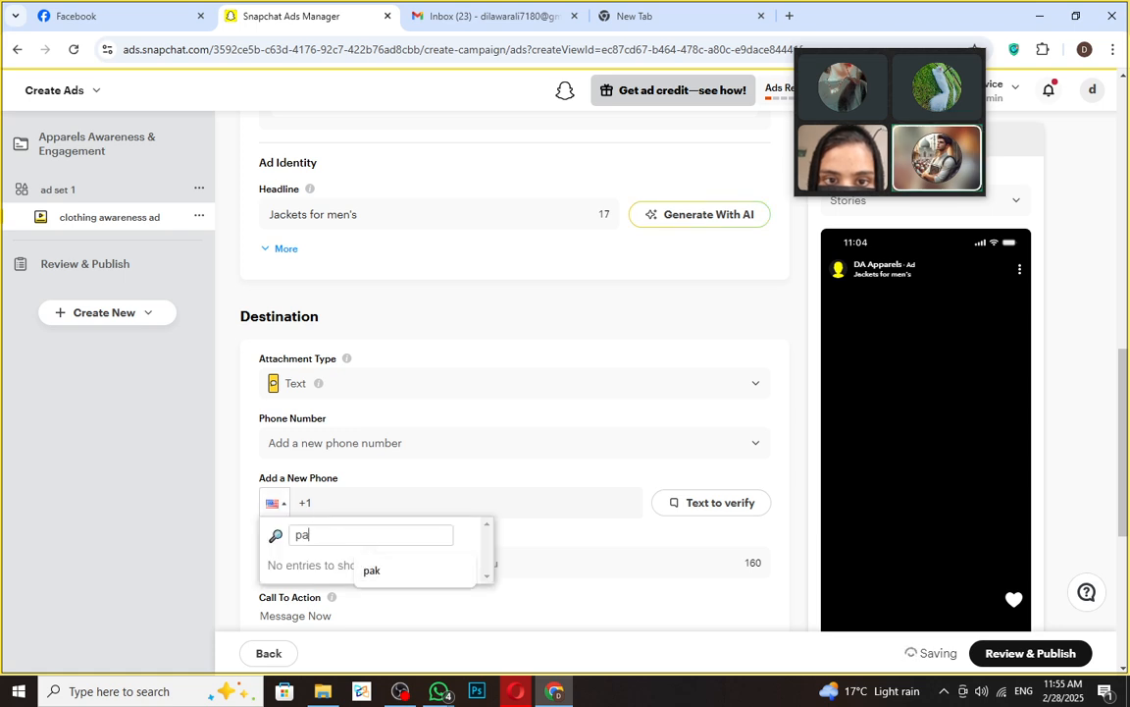
key(BackSpace)
key(BackSpace)
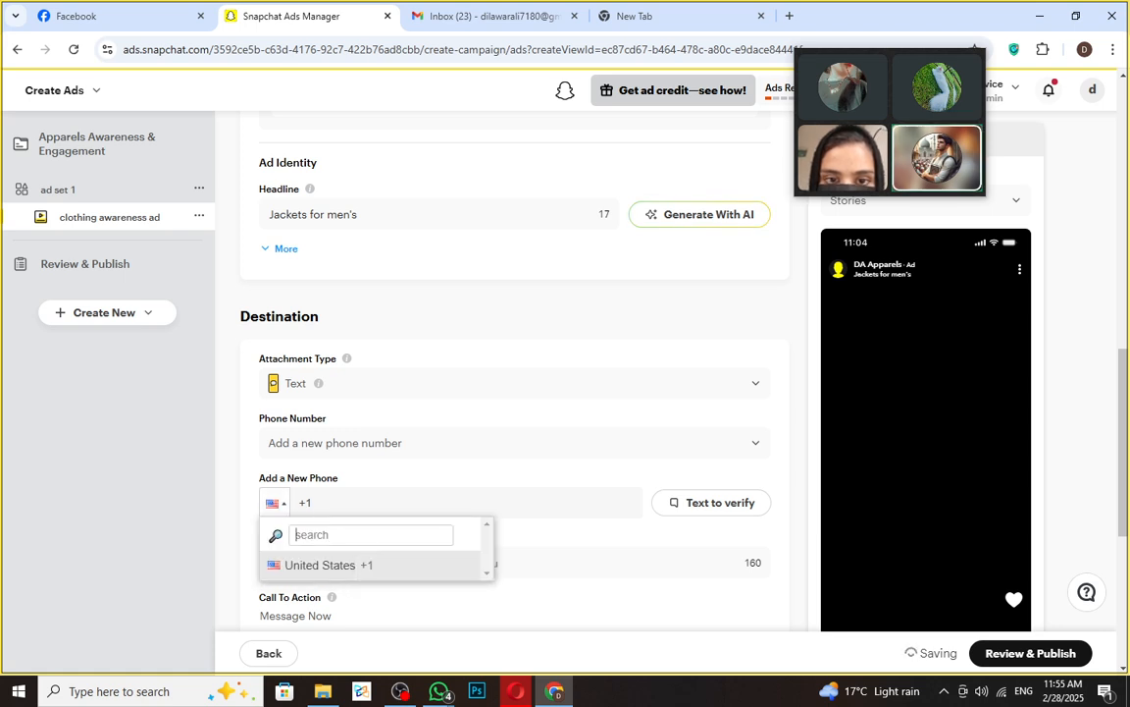
click(365, 568)
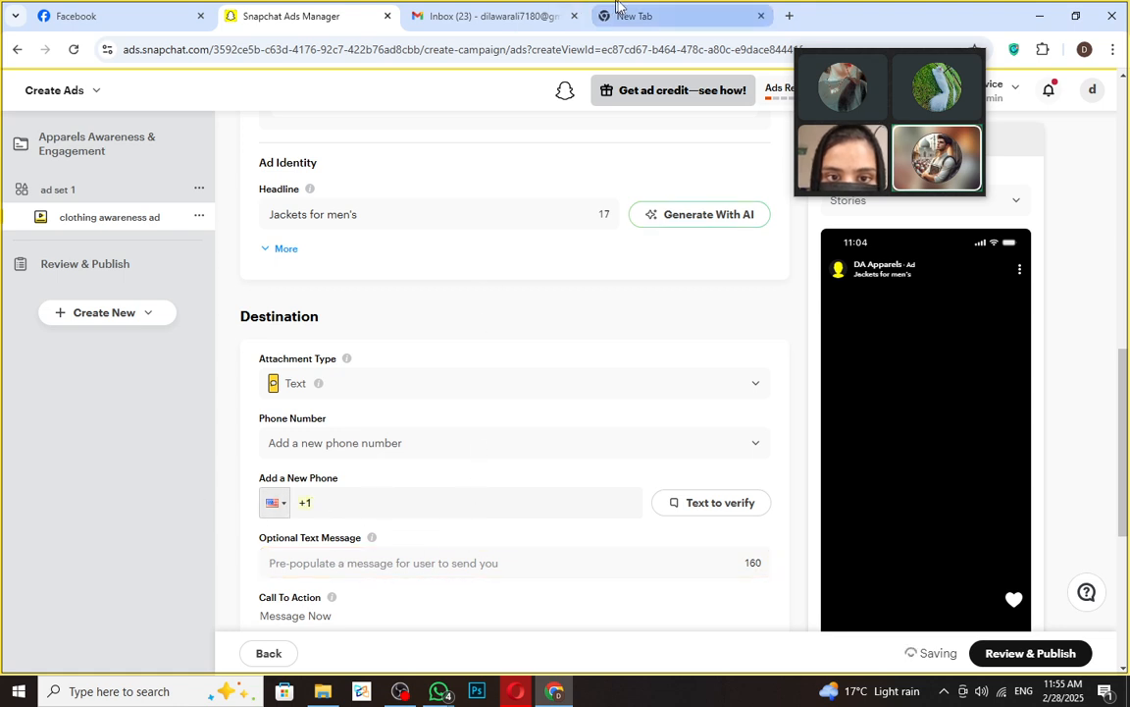
click(656, 18)
- Rerun the recent search 'temporary usa number for verification' and start the I'm not a robot check
click(432, 325)
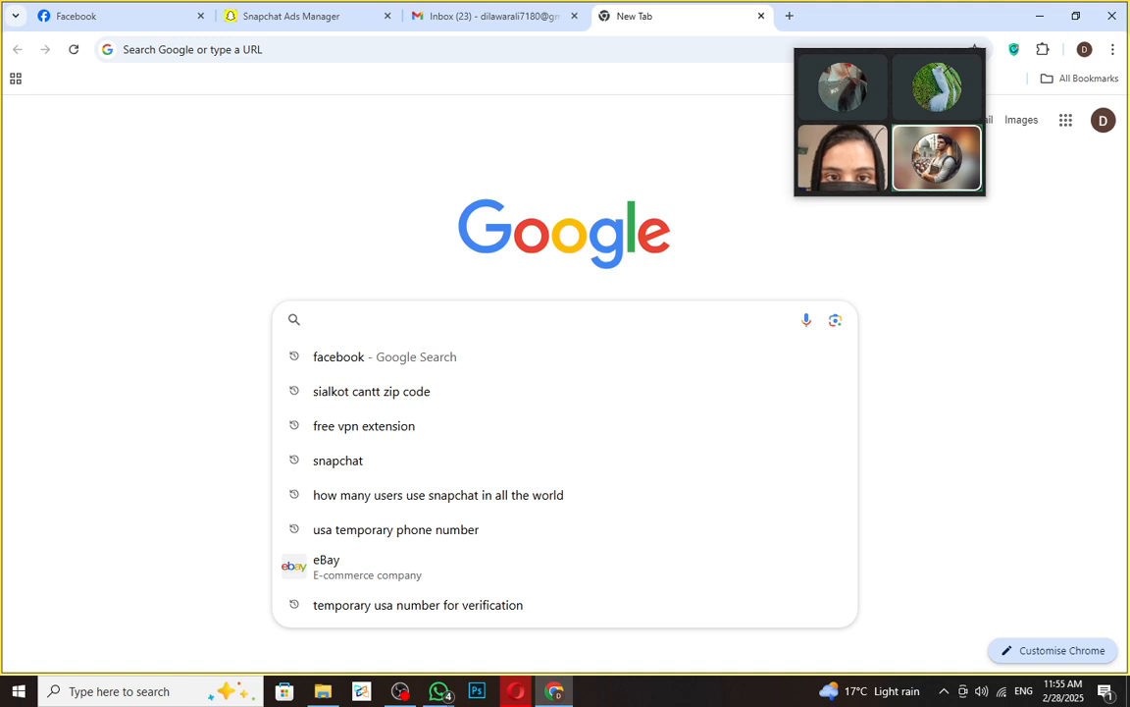
click(517, 606)
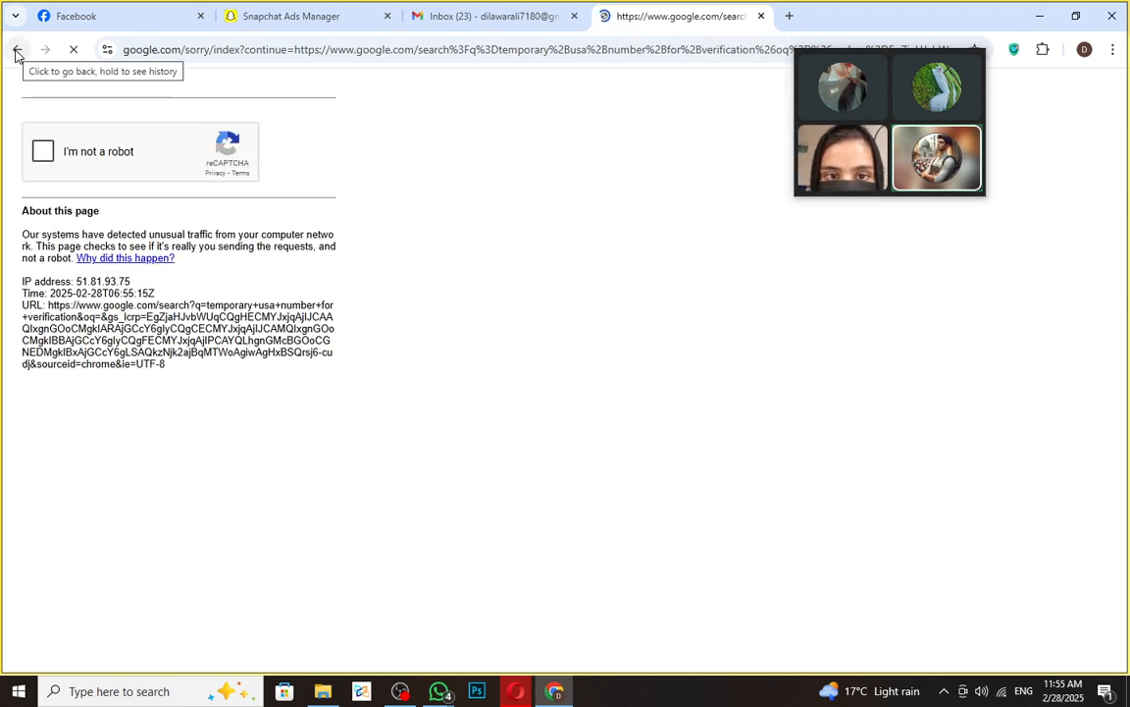
click(51, 155)
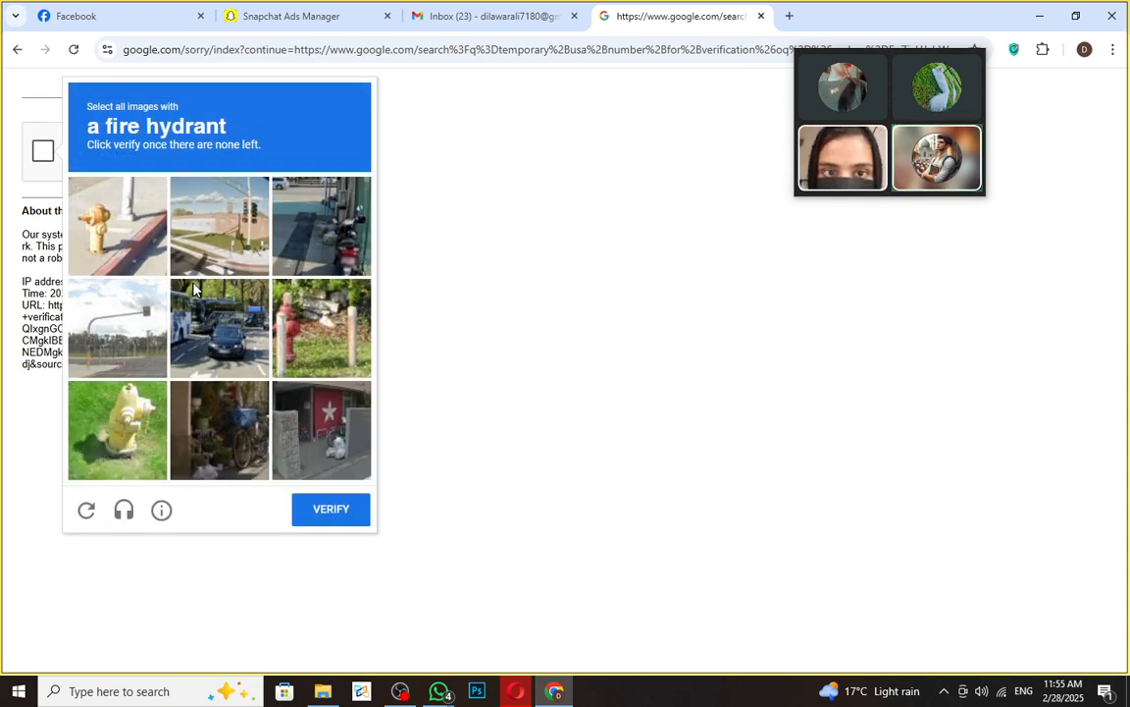
- Select all the fire hydrant images over both challenge rounds and verify
triple_click(98, 120)
click(106, 206)
click(118, 430)
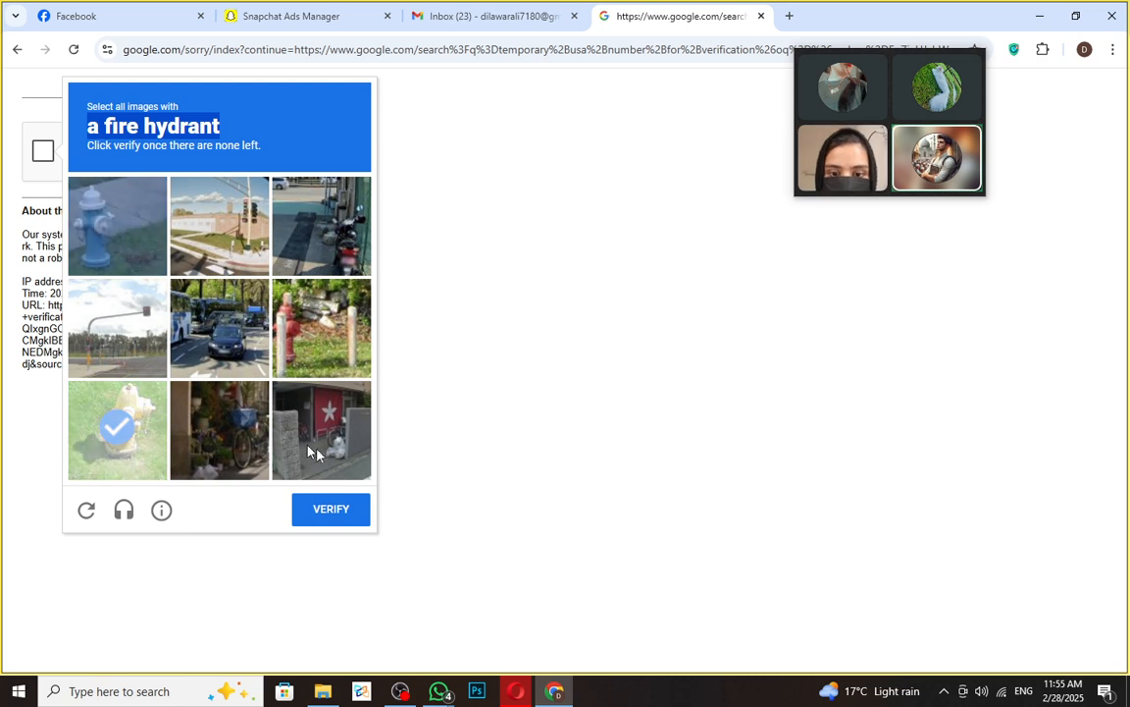
click(308, 340)
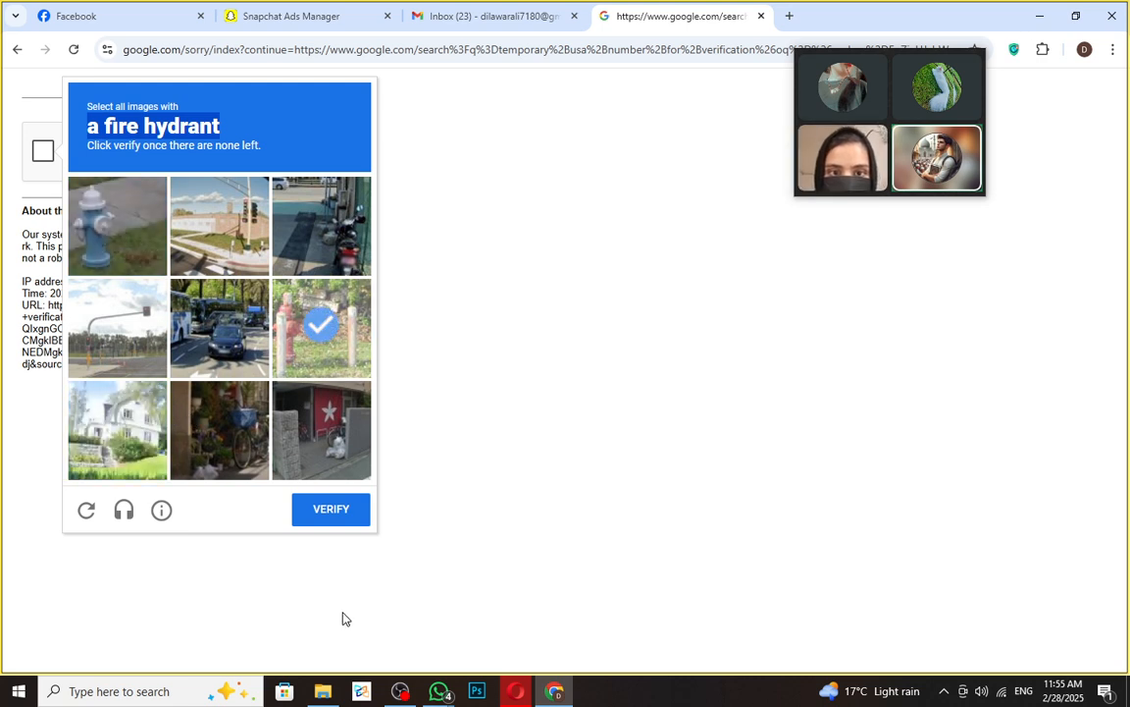
click(339, 512)
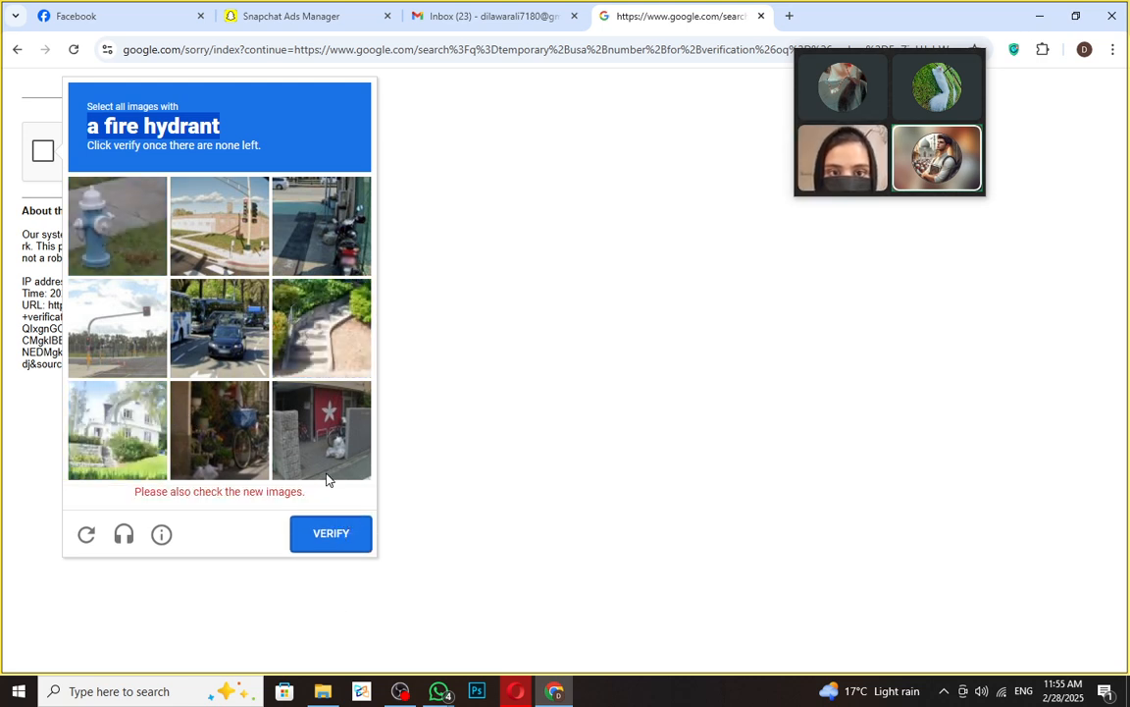
click(100, 198)
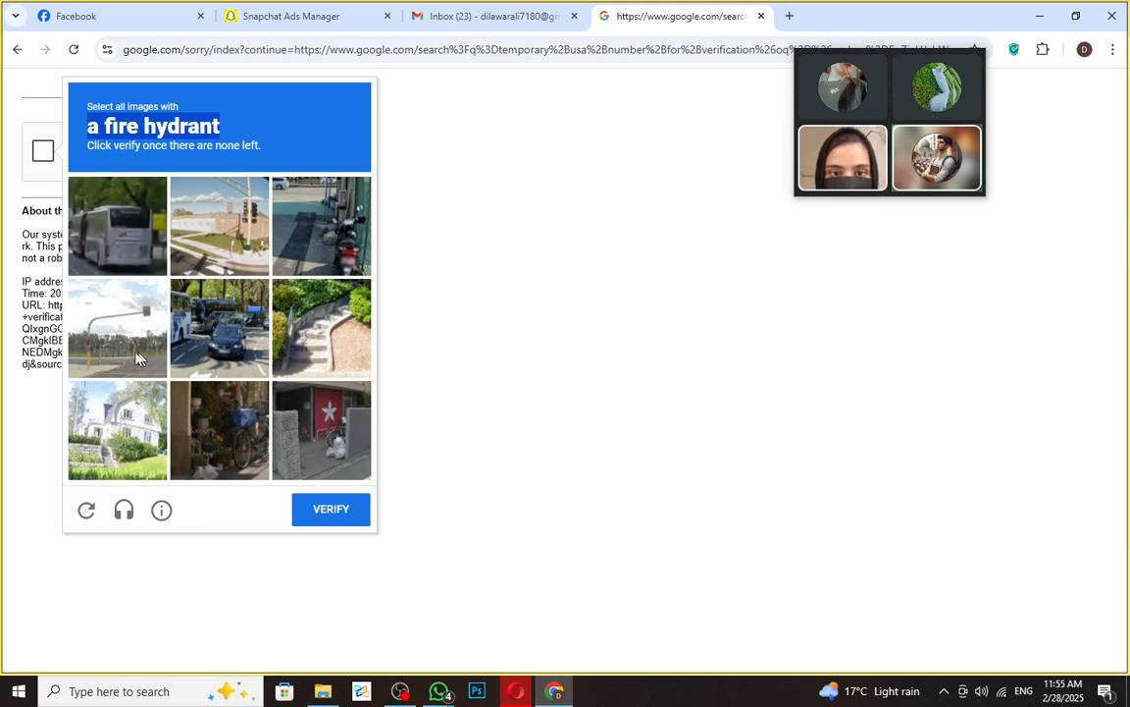
click(334, 510)
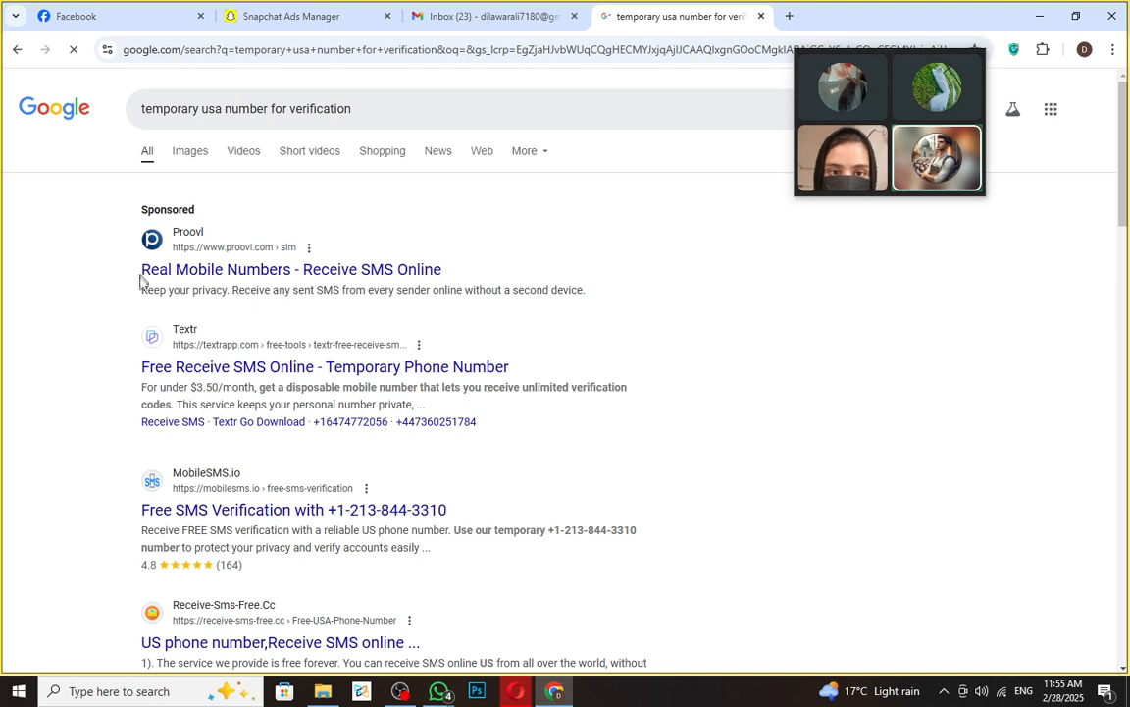
- Leave quackr and open the MobileSMS.io free SMS verification page from the results
scroll(318, 464, down, 4)
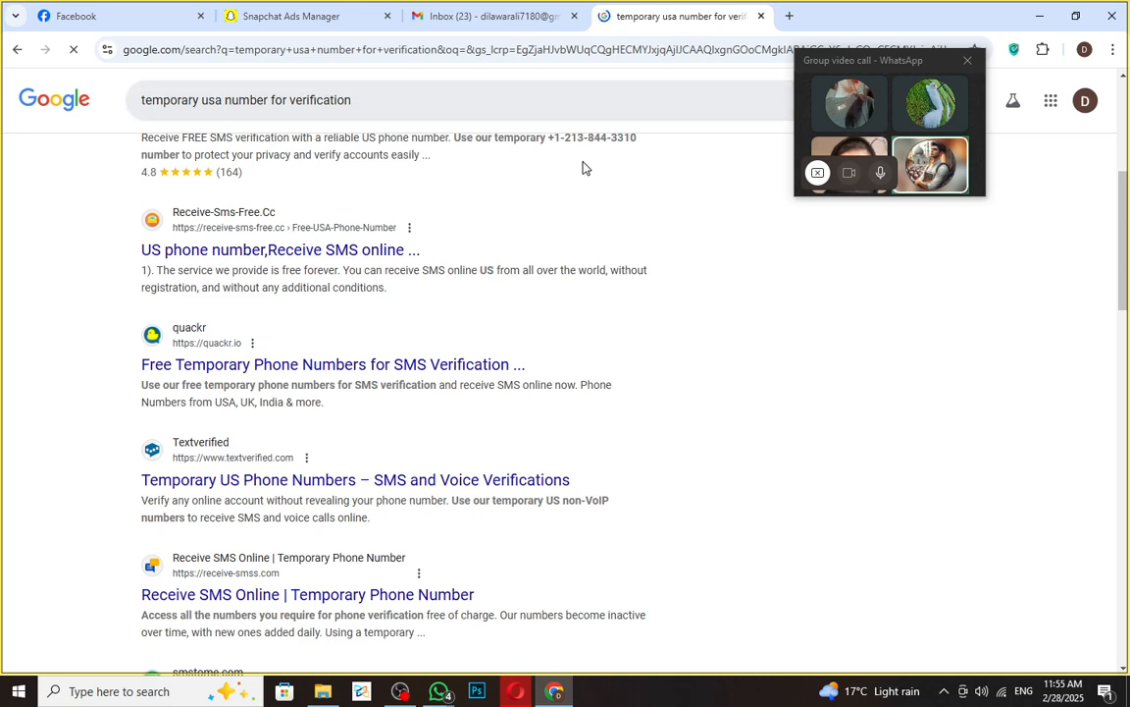
scroll(583, 169, up, 3)
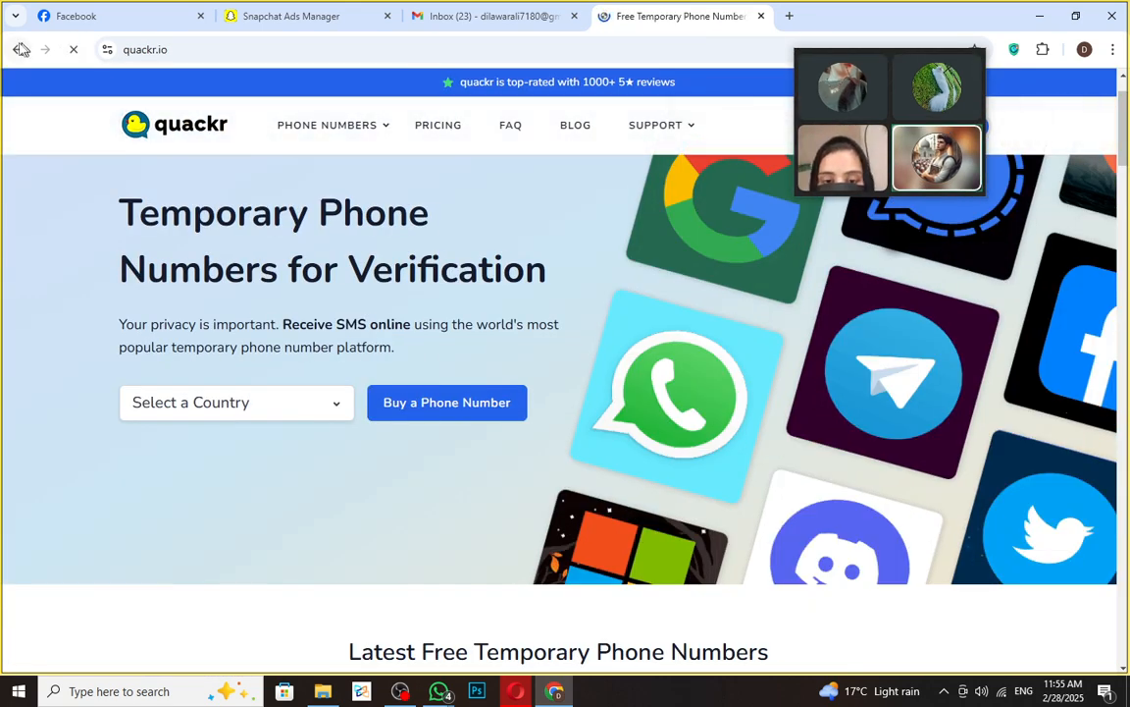
click(18, 49)
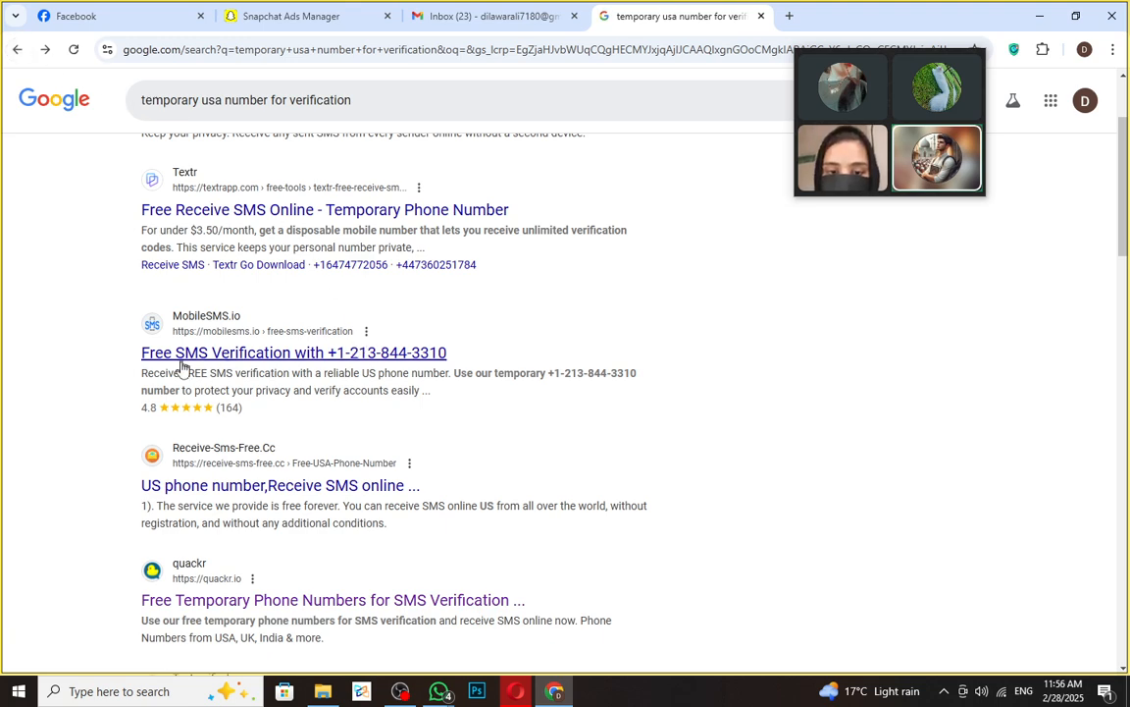
click(279, 351)
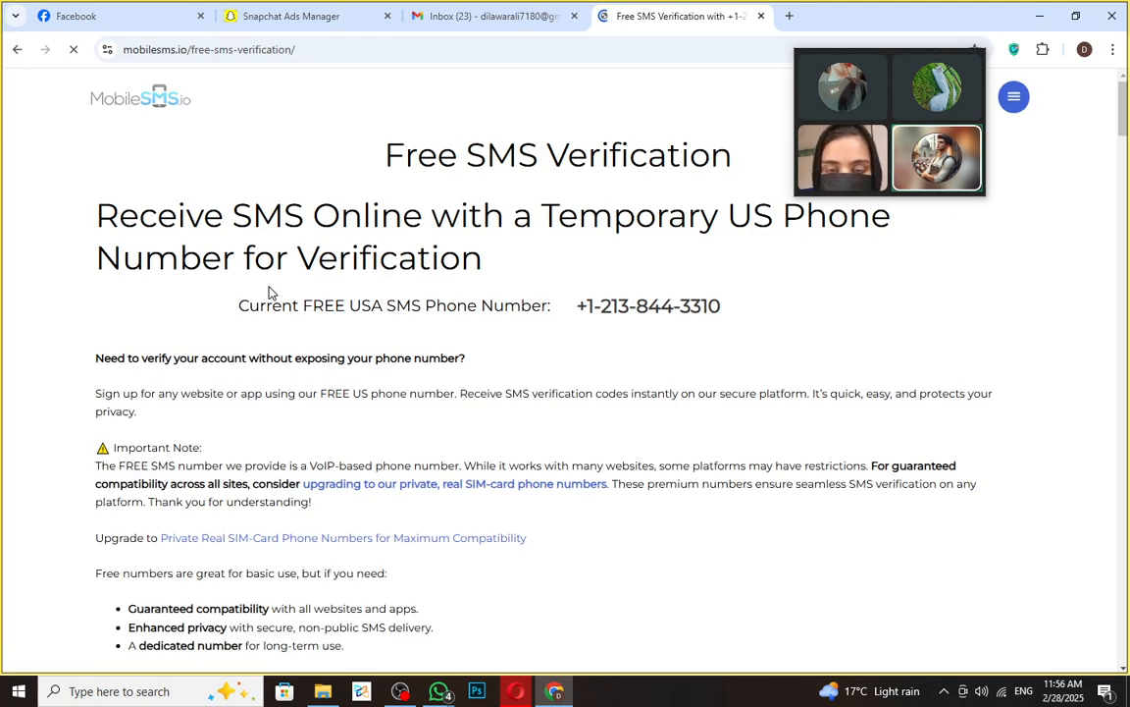
- Accept the cookie notice, then select and copy the first free USA temporary number
scroll(525, 454, down, 5)
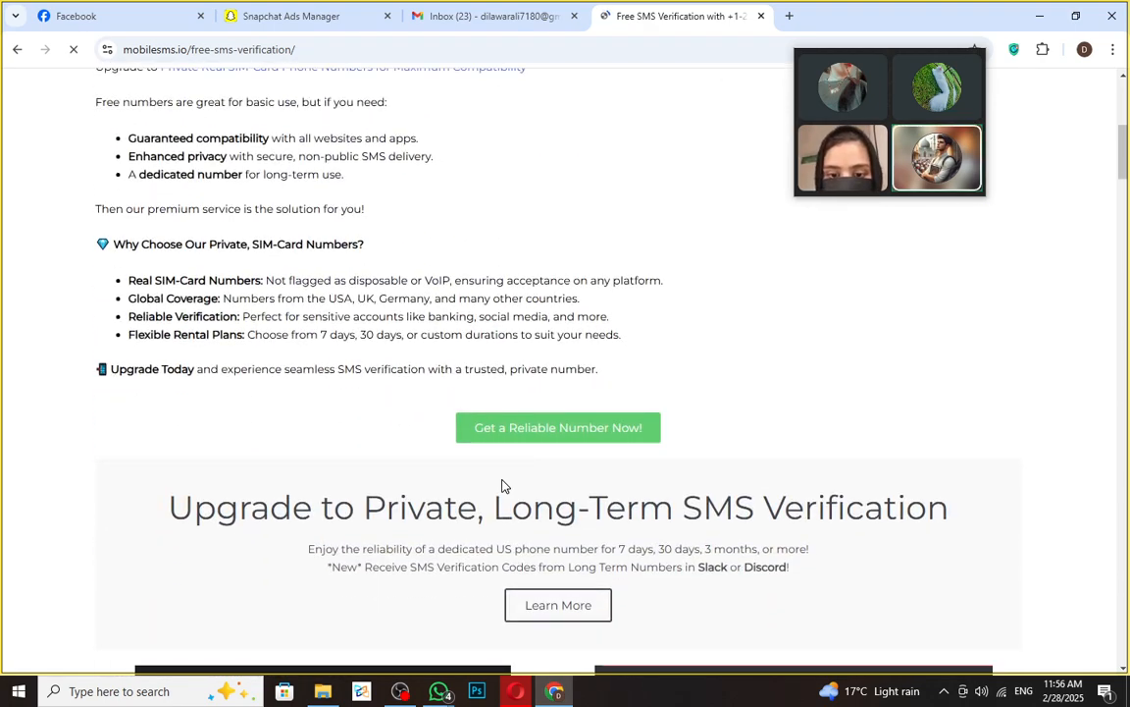
scroll(502, 485, down, 11)
scroll(536, 435, up, 4)
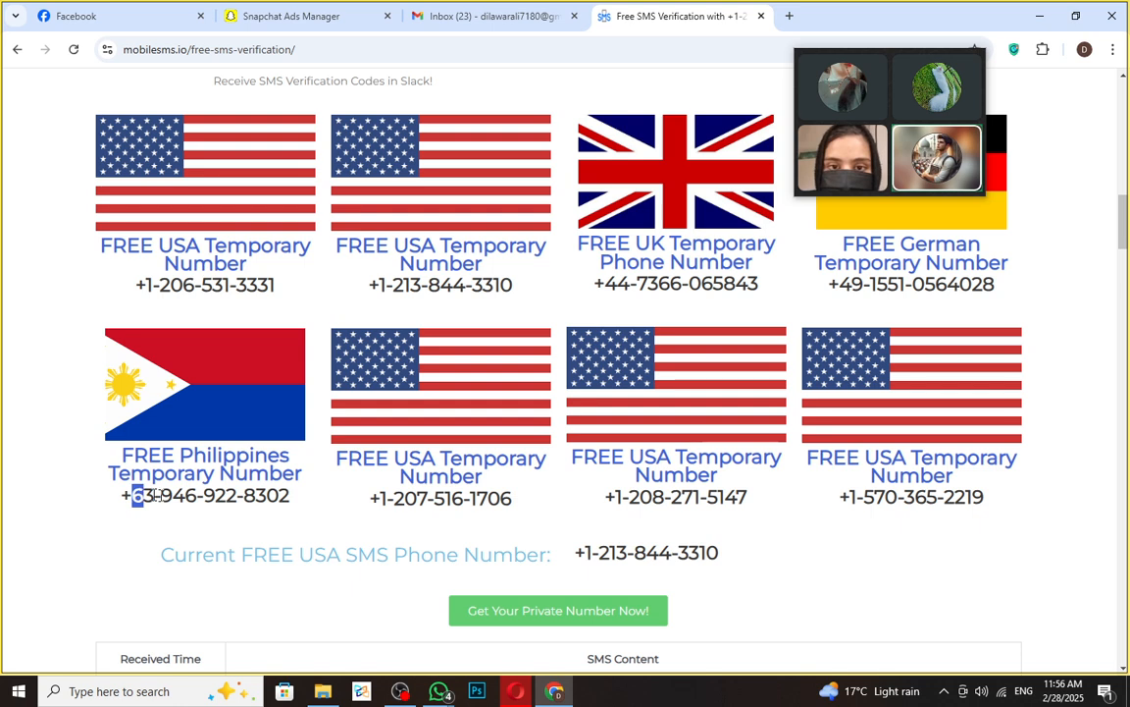
drag(138, 495, 308, 521)
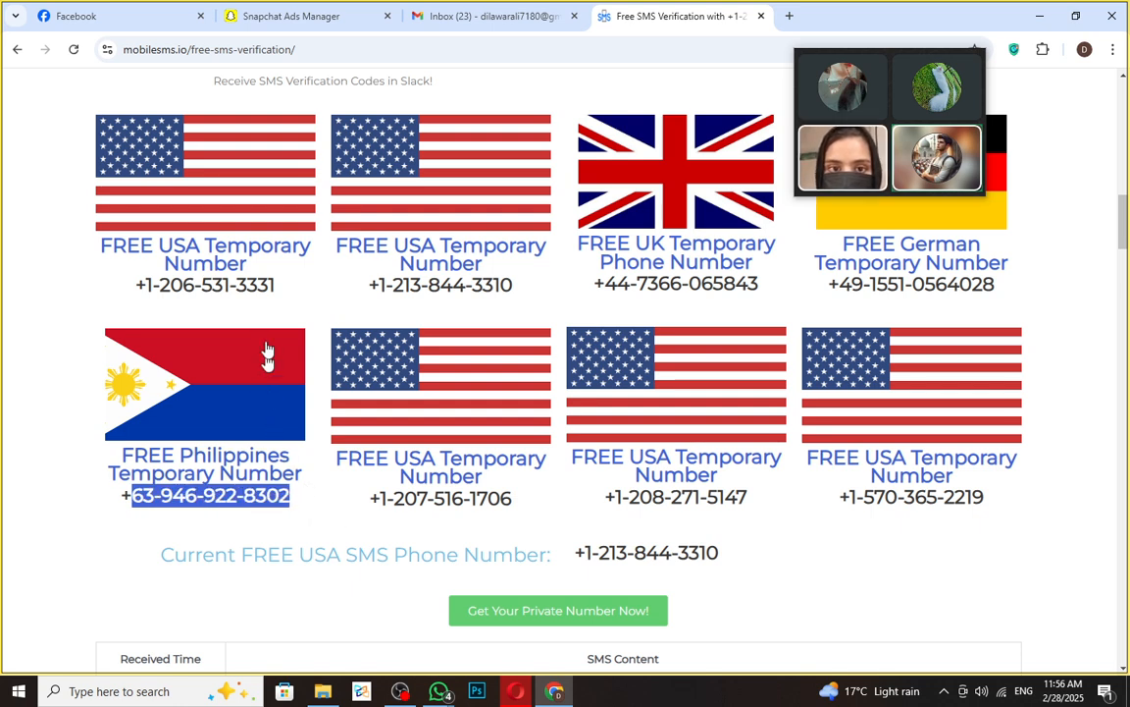
drag(135, 285, 164, 292)
click(161, 293)
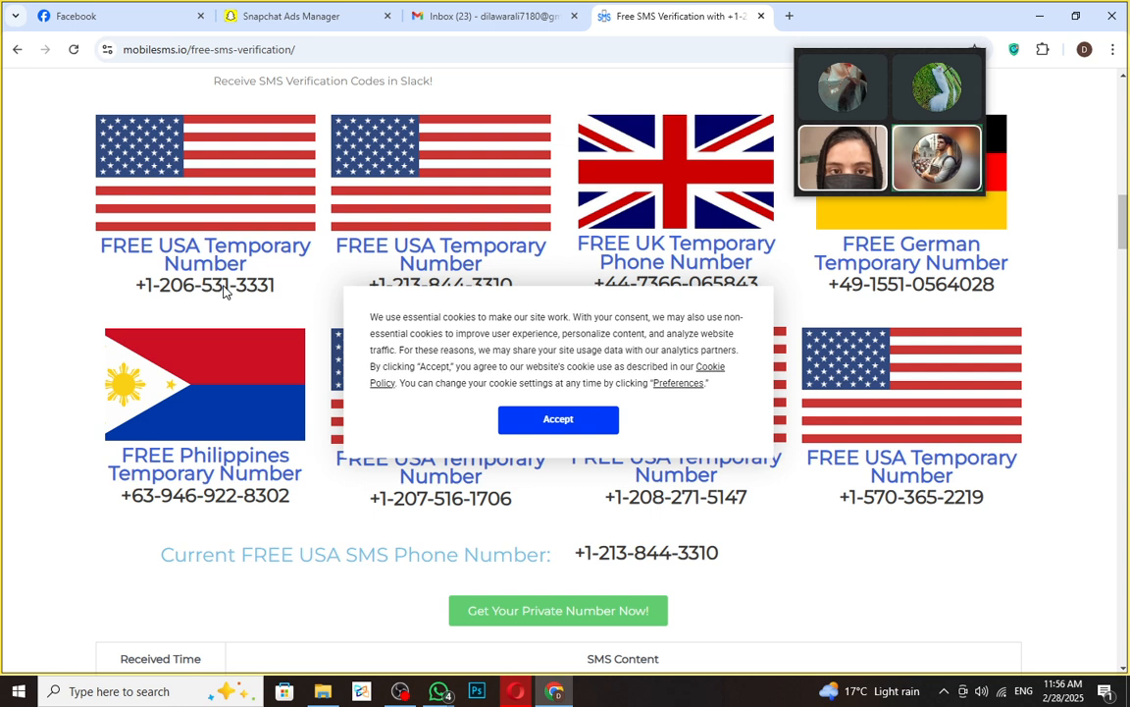
click(539, 416)
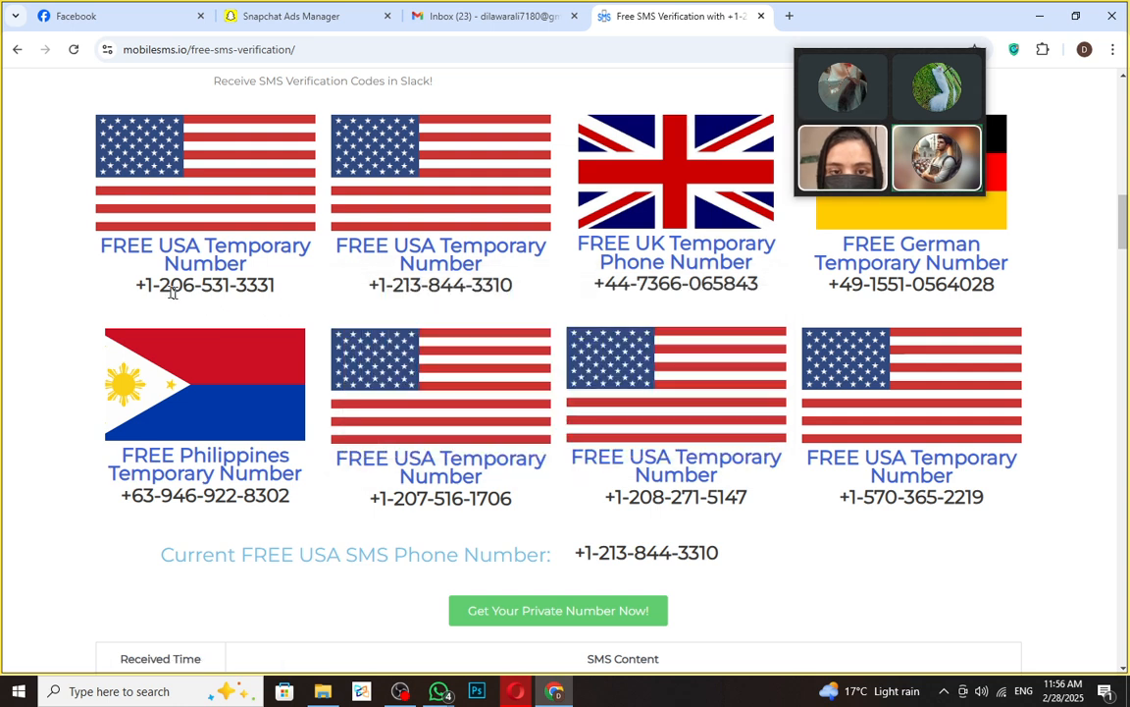
drag(172, 283, 294, 294)
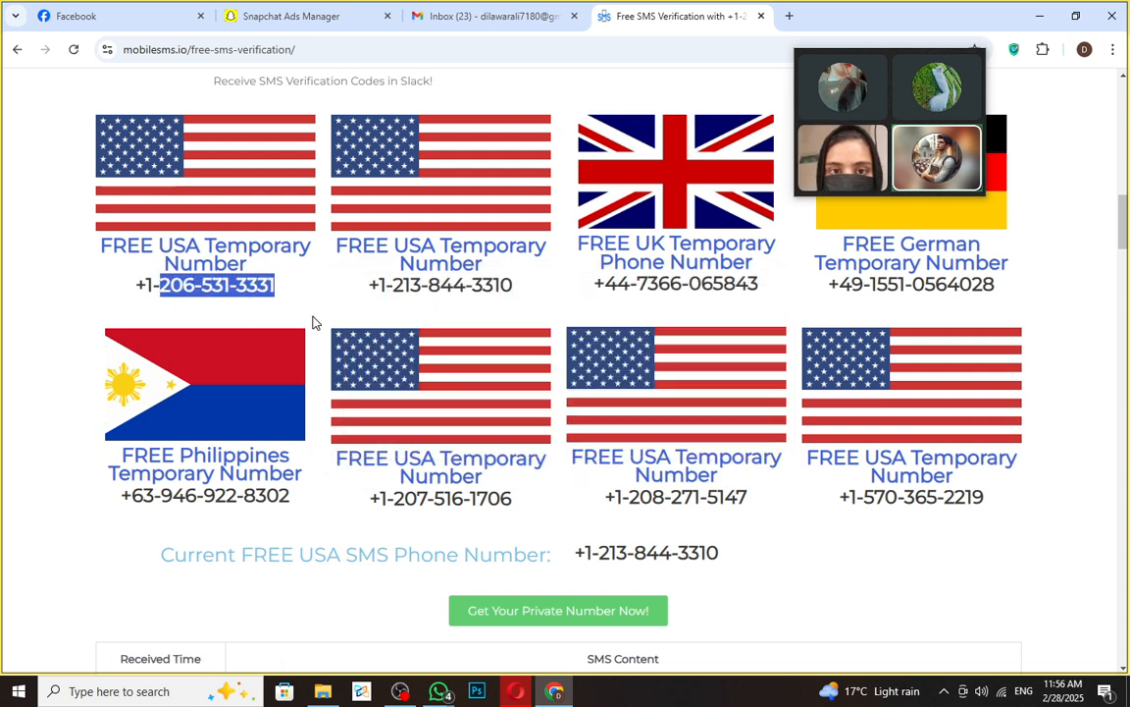
- Paste the copied USA temporary number into the Text destination's Add a New Phone field
click(287, 12)
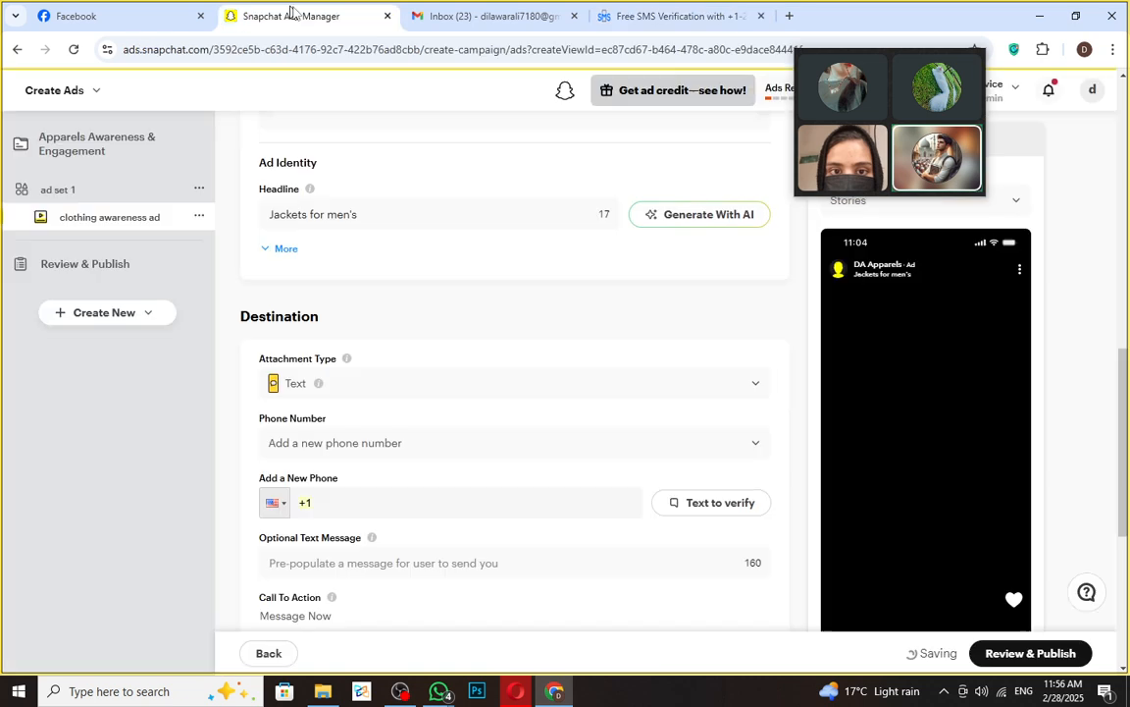
click(375, 498)
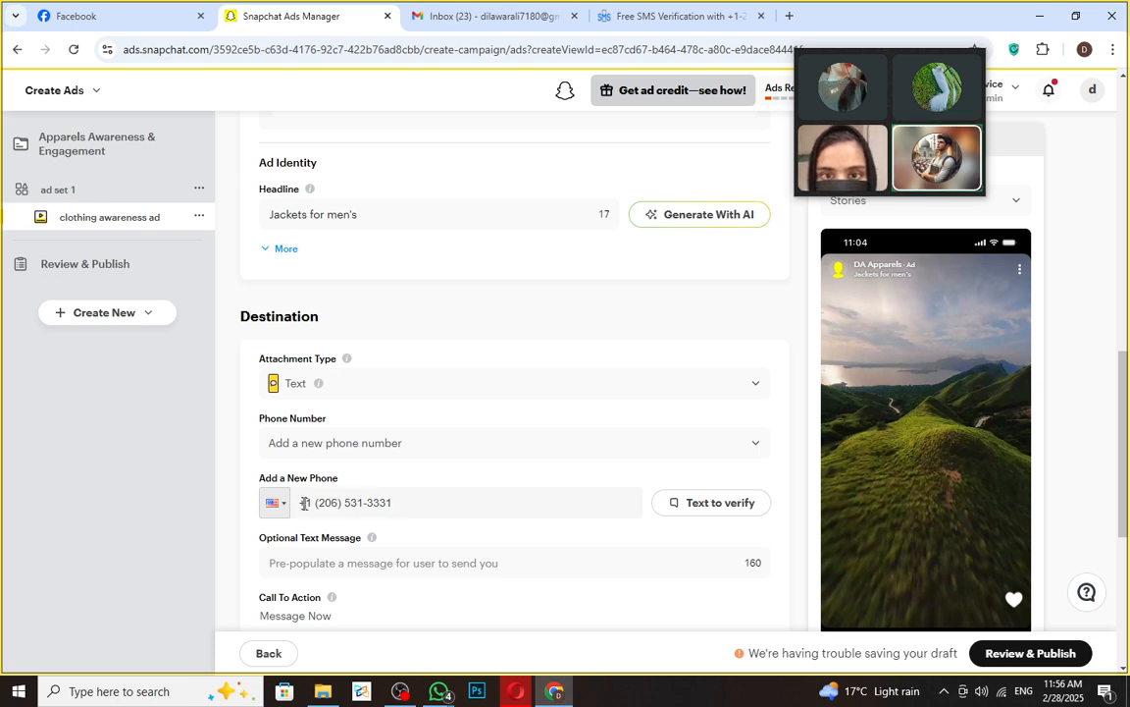
click(647, 562)
scroll(728, 457, down, 1)
click(348, 491)
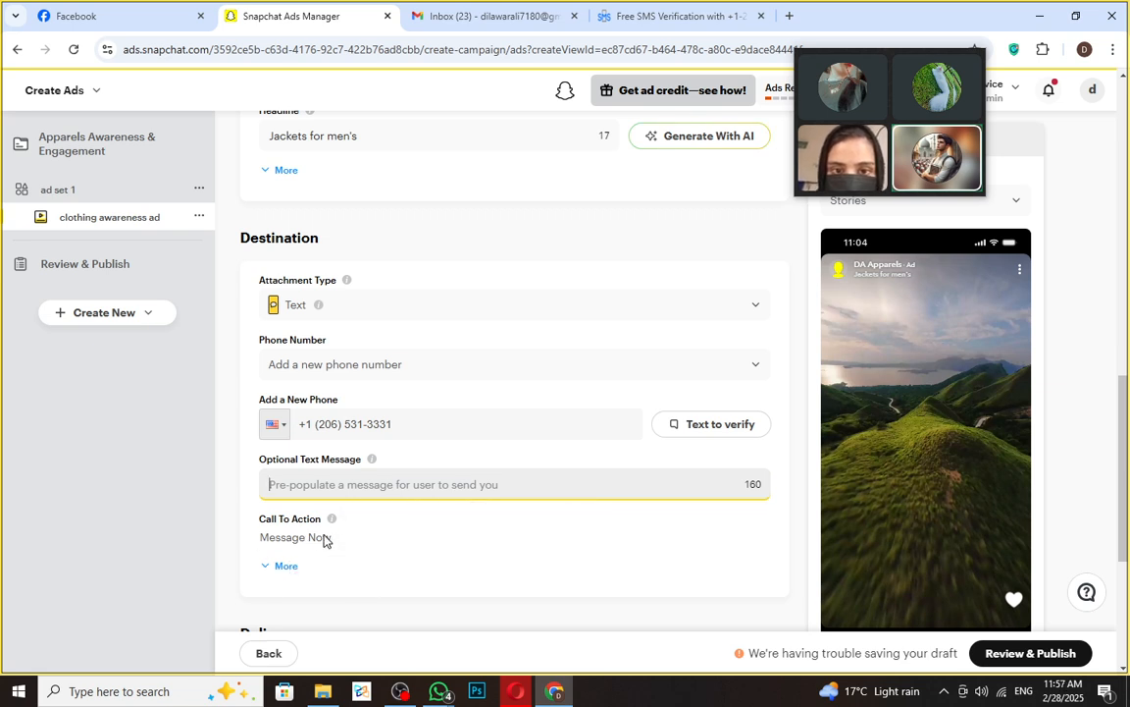
- Show the extra destination options and give the call-to-action the standard button colour
click(273, 573)
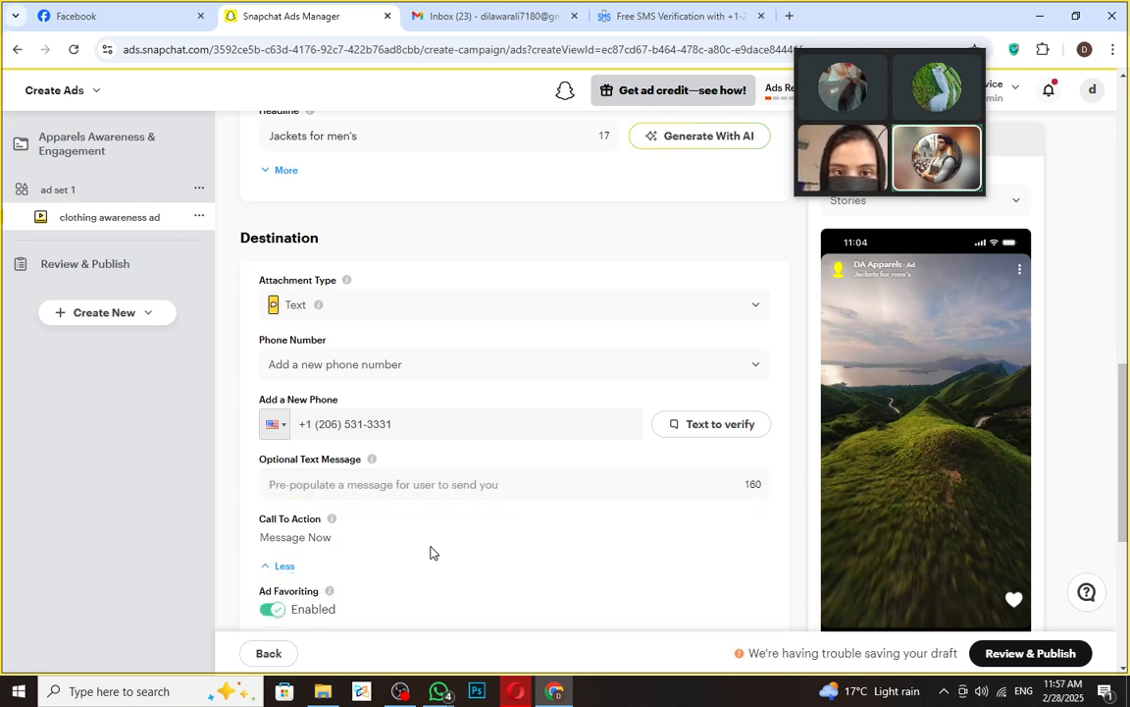
scroll(429, 551, down, 3)
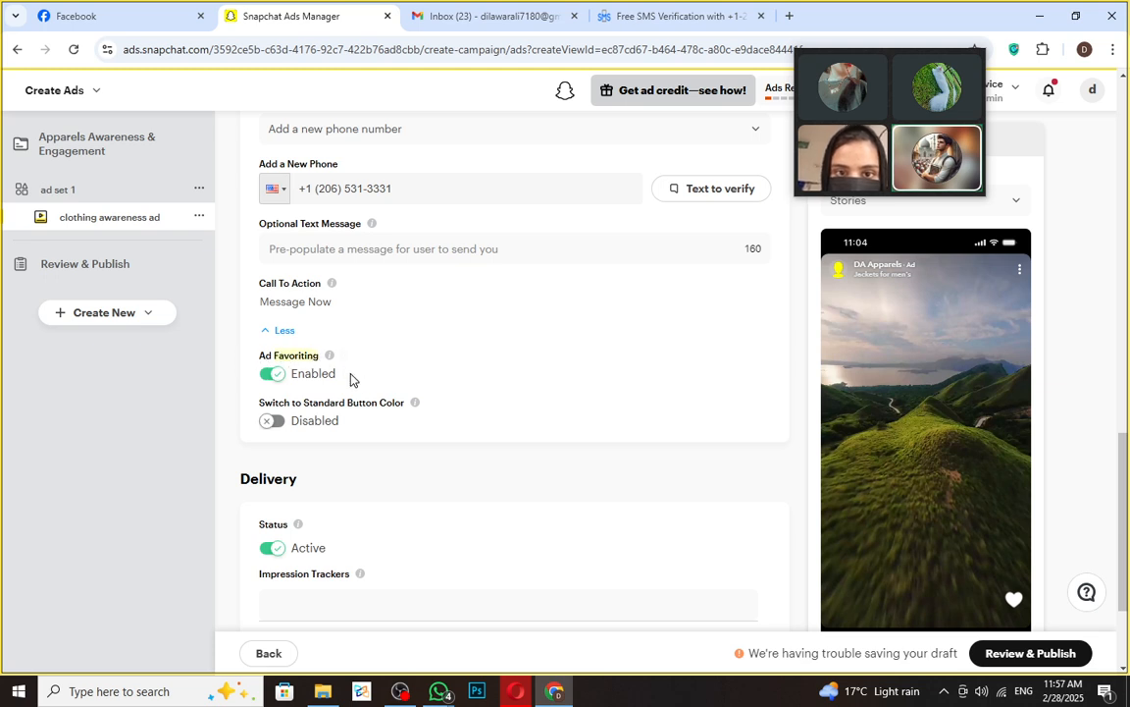
click(269, 422)
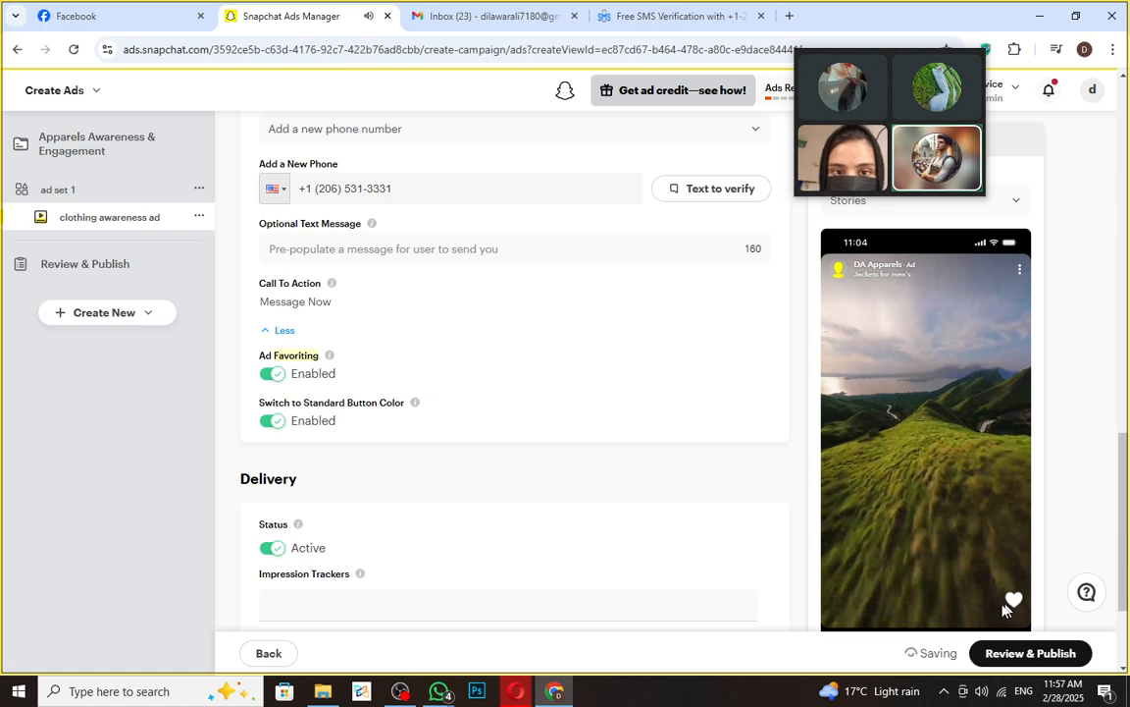
- Toggle the ad's delivery status to Paused and back to Active
scroll(433, 520, down, 2)
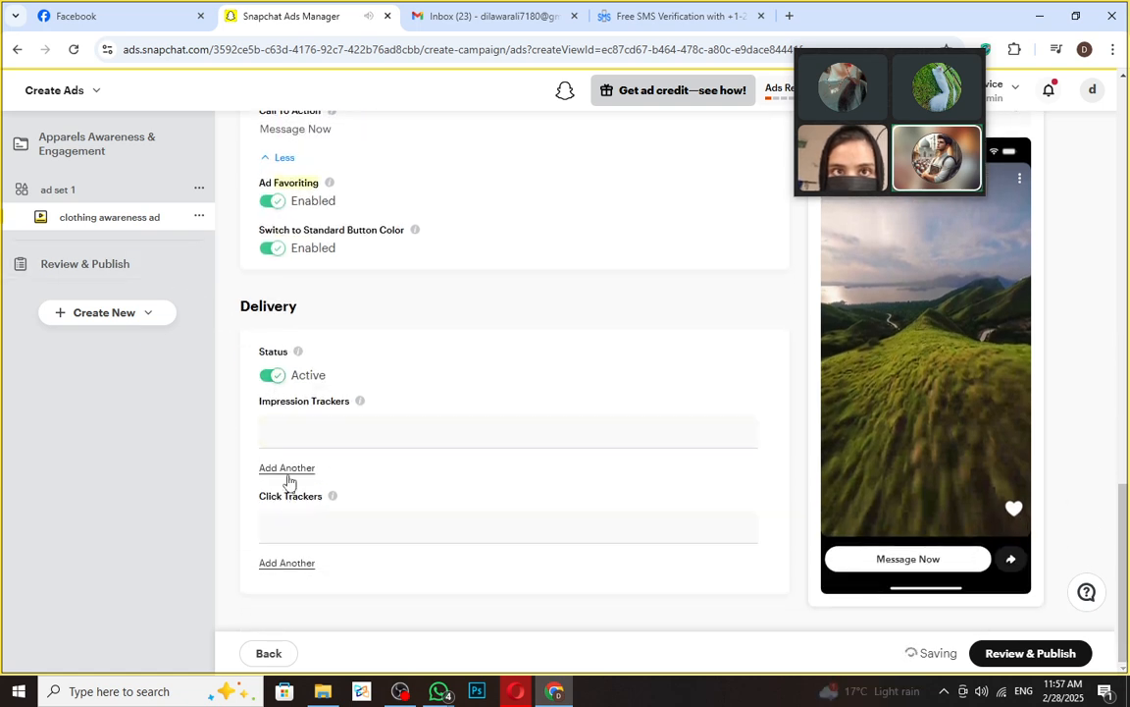
click(274, 375)
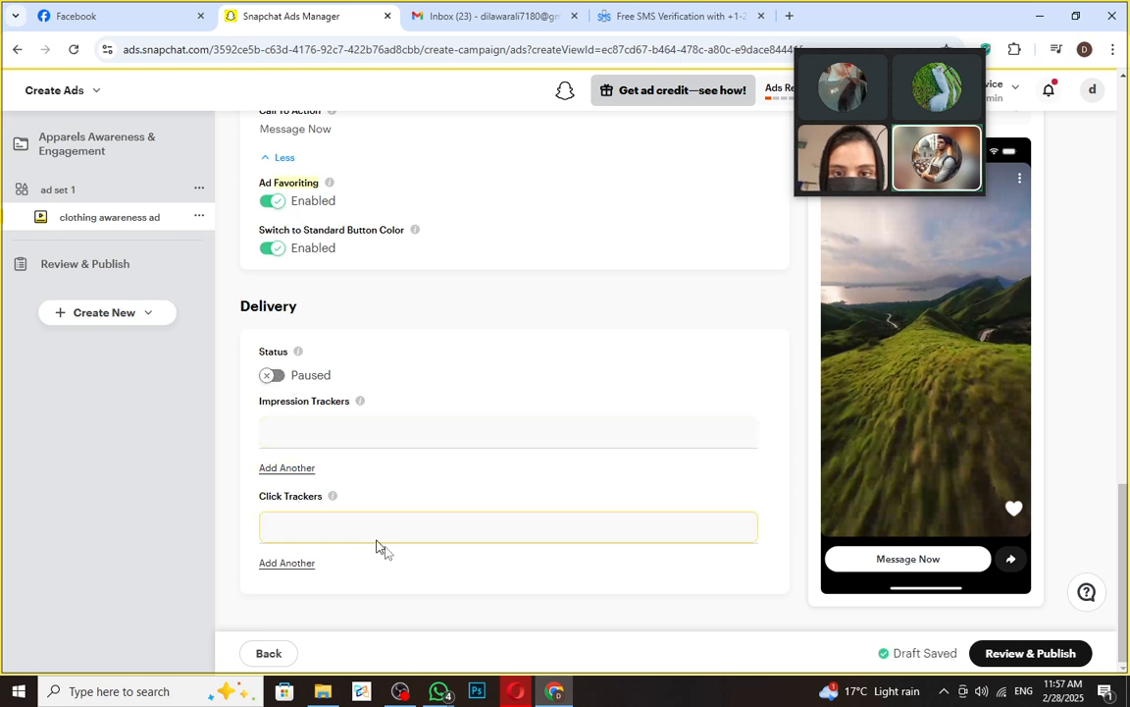
click(270, 375)
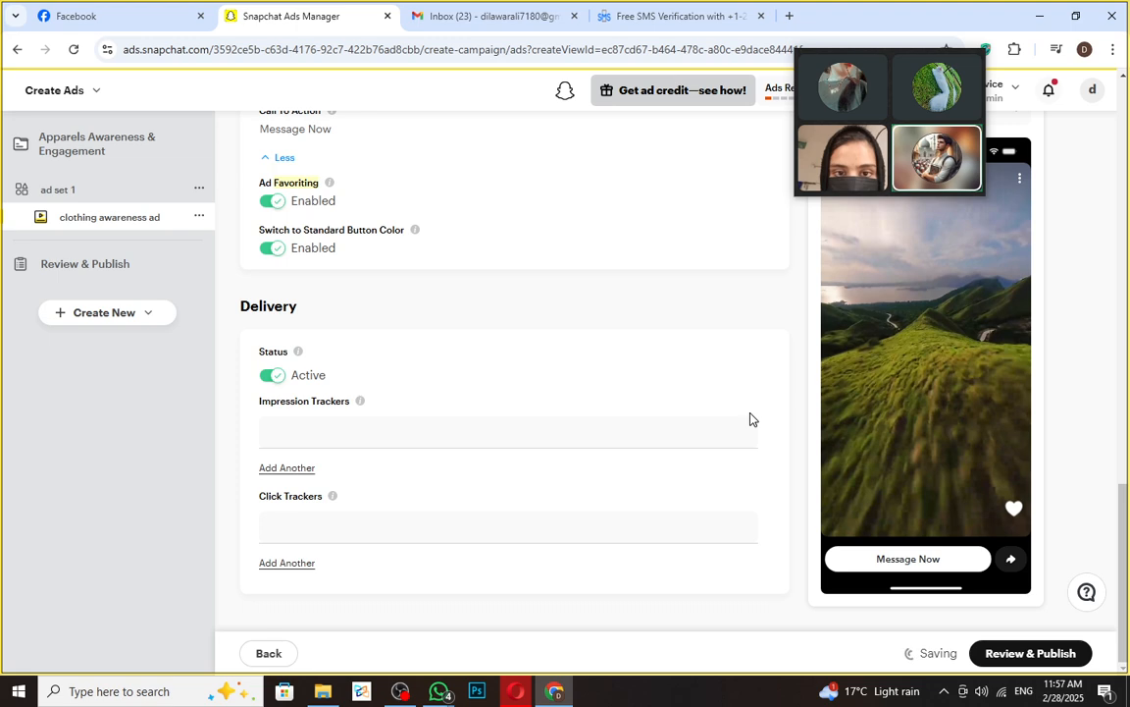
scroll(901, 278, up, 1)
drag(906, 63, 605, 59)
scroll(1030, 324, down, 1)
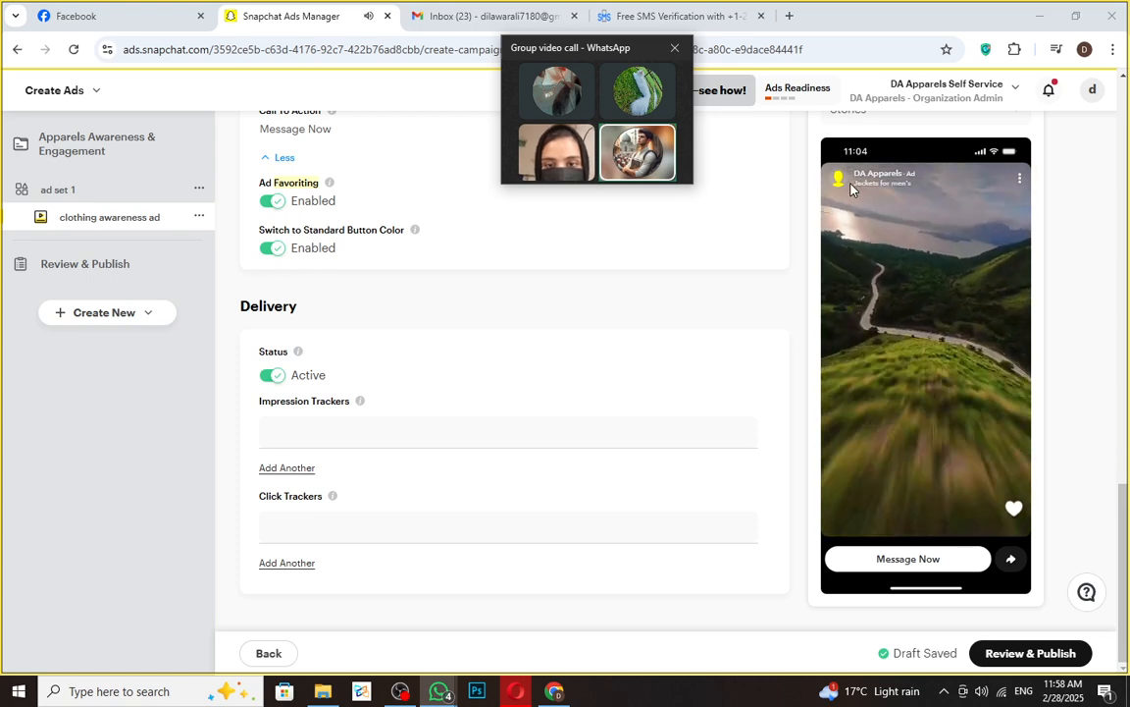
drag(855, 185, 901, 172)
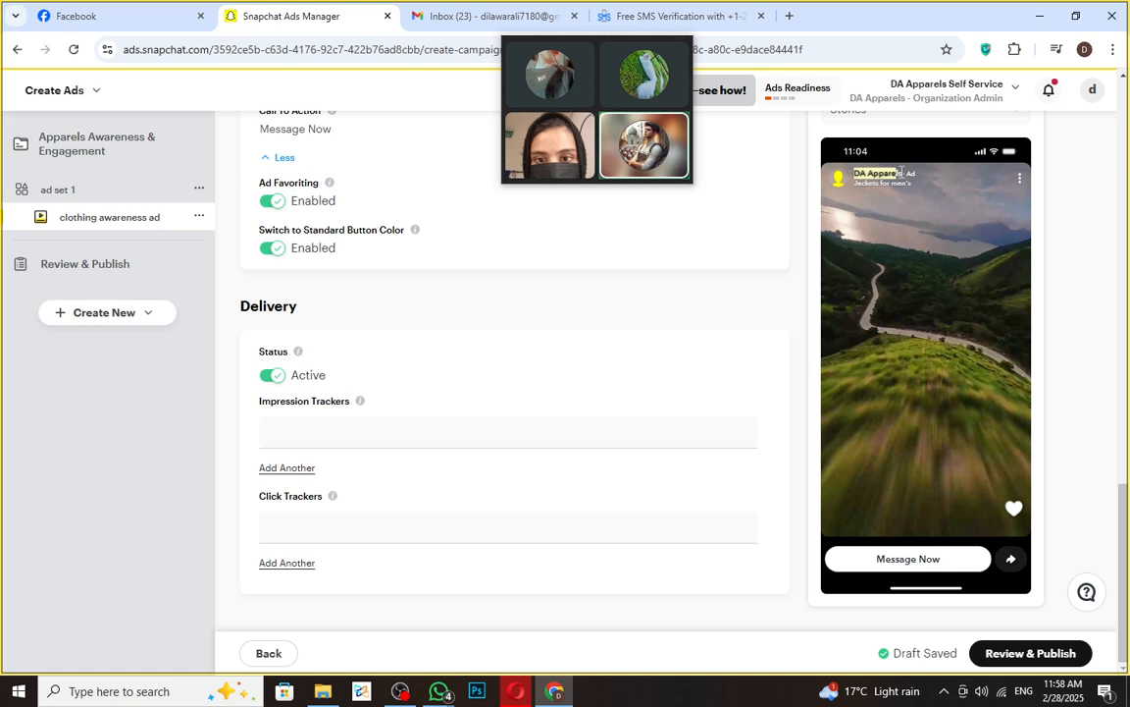
double_click(911, 174)
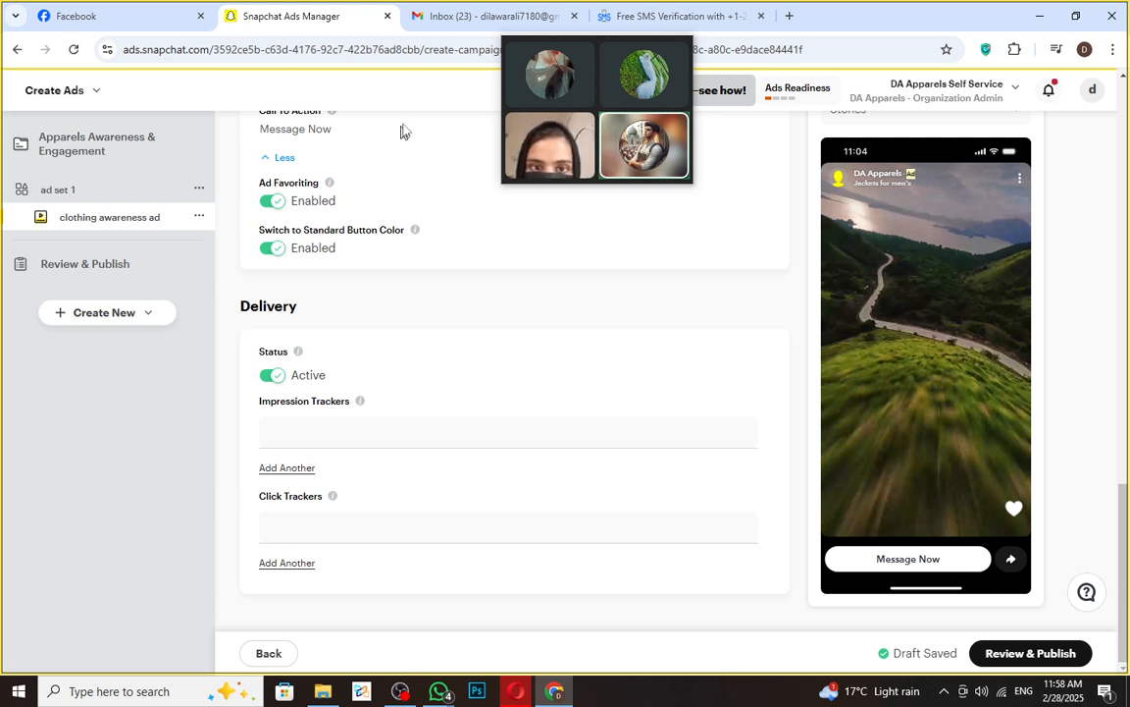
click(92, 14)
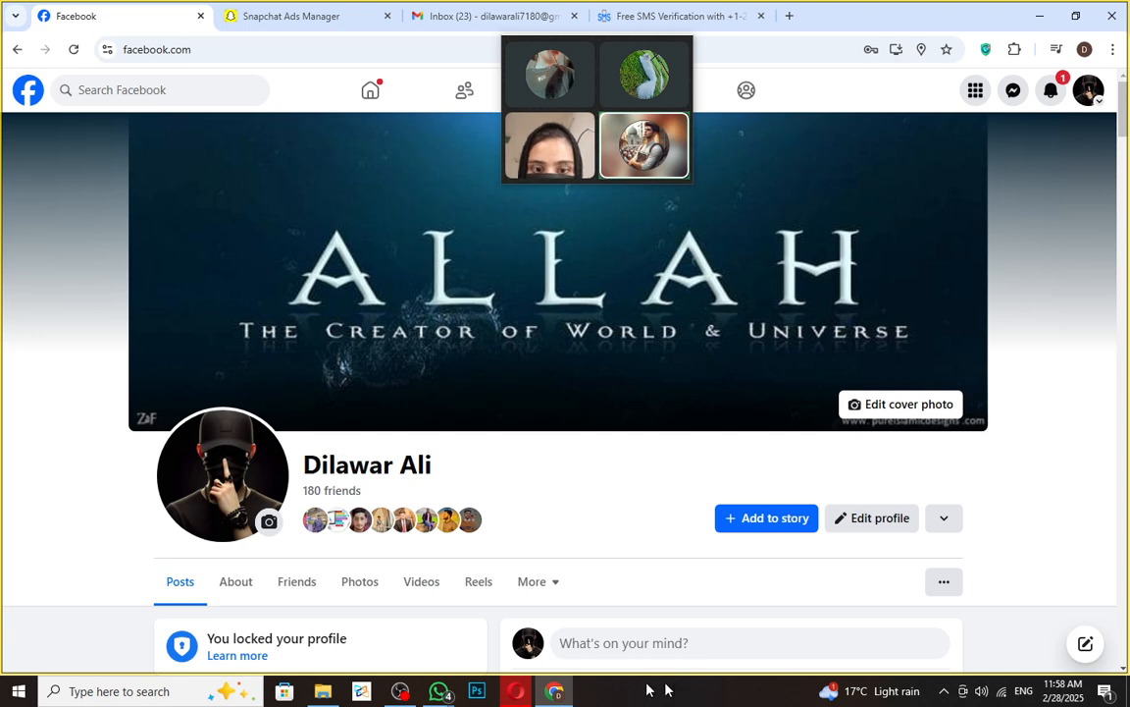
mouse_move(438, 691)
click(405, 638)
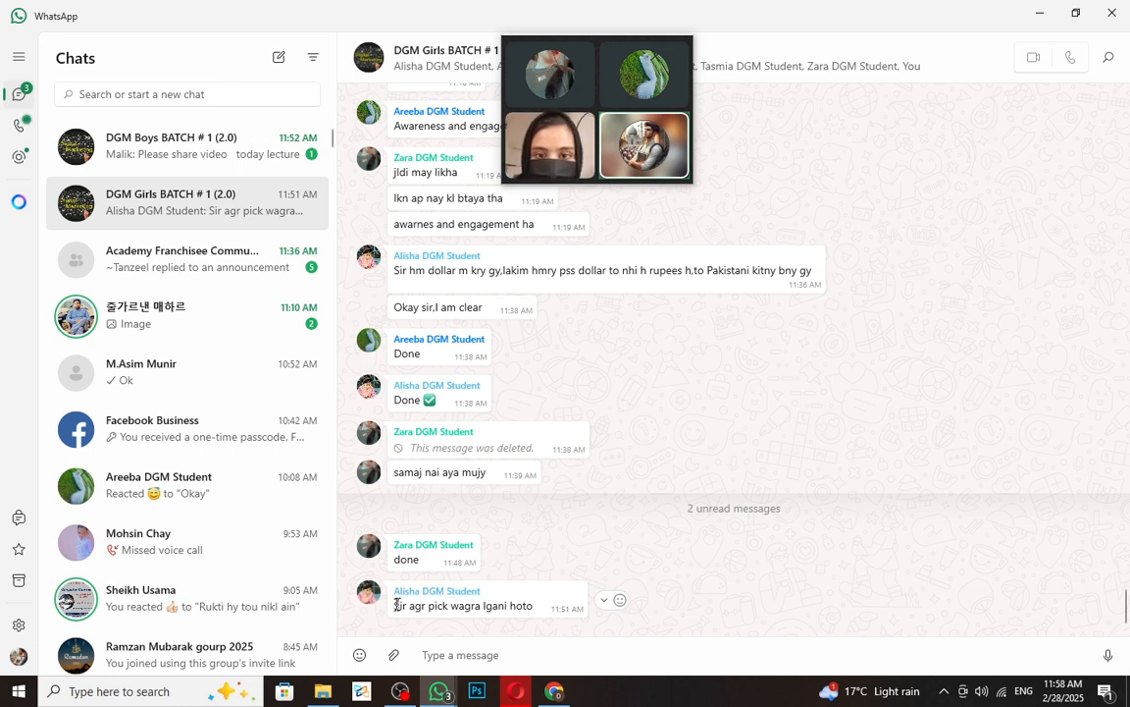
drag(527, 611, 380, 613)
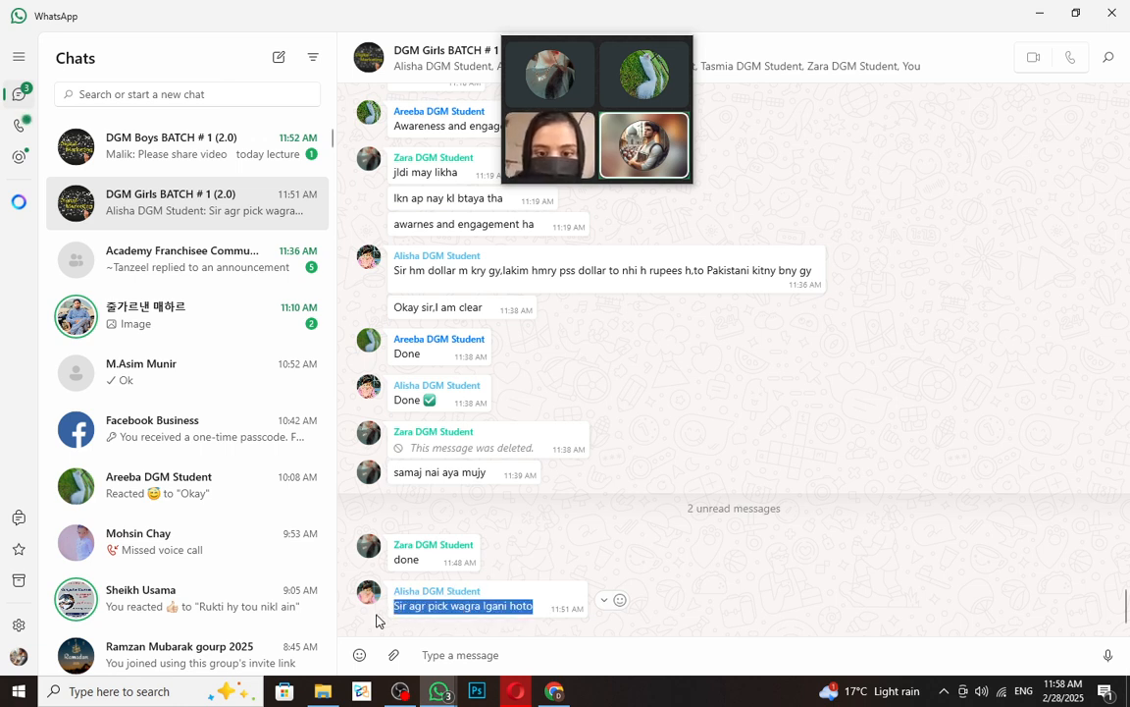
click(439, 695)
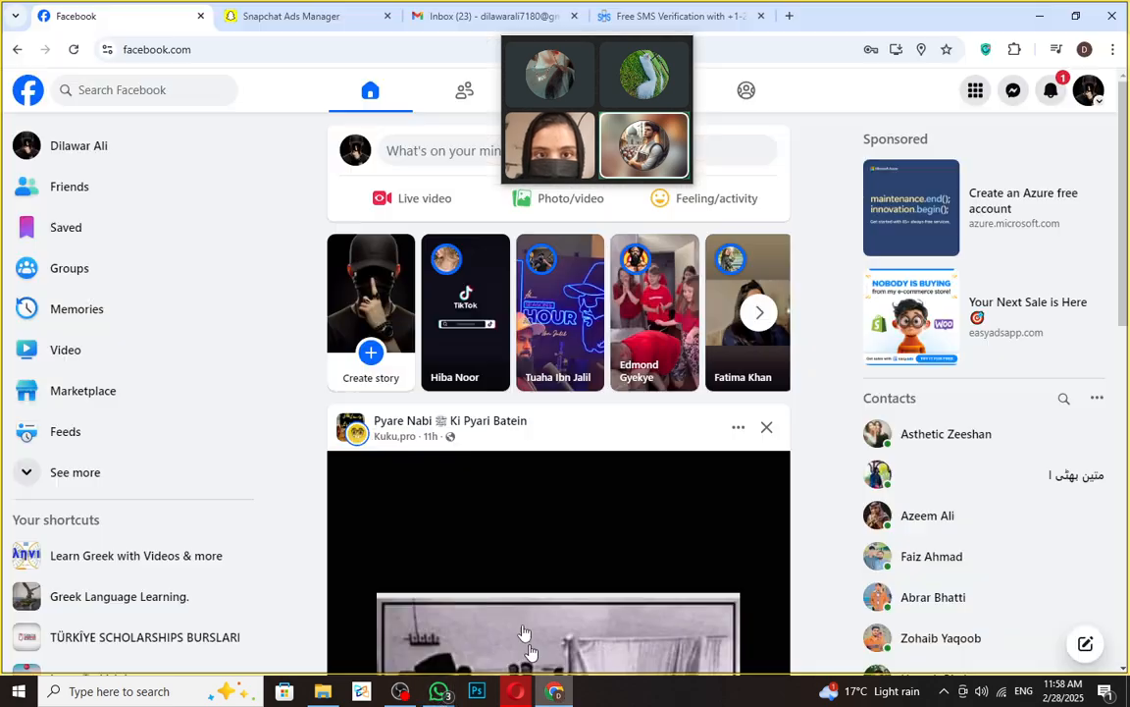
click(287, 18)
scroll(381, 442, up, 10)
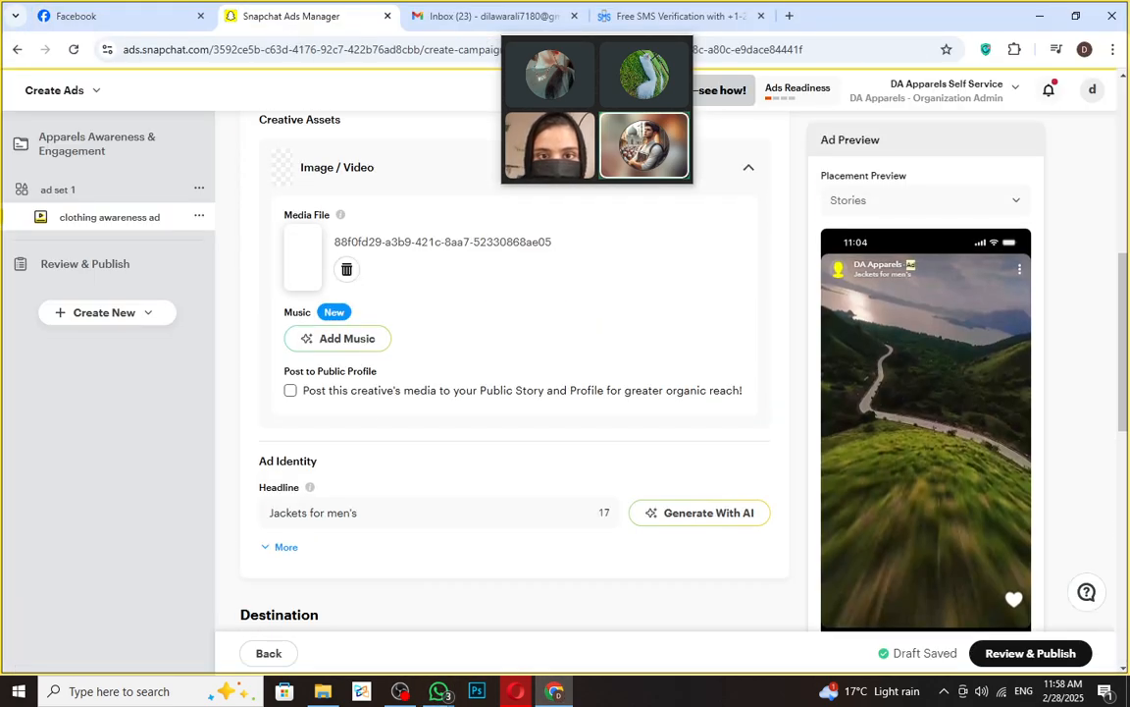
scroll(371, 410, up, 5)
scroll(388, 444, down, 2)
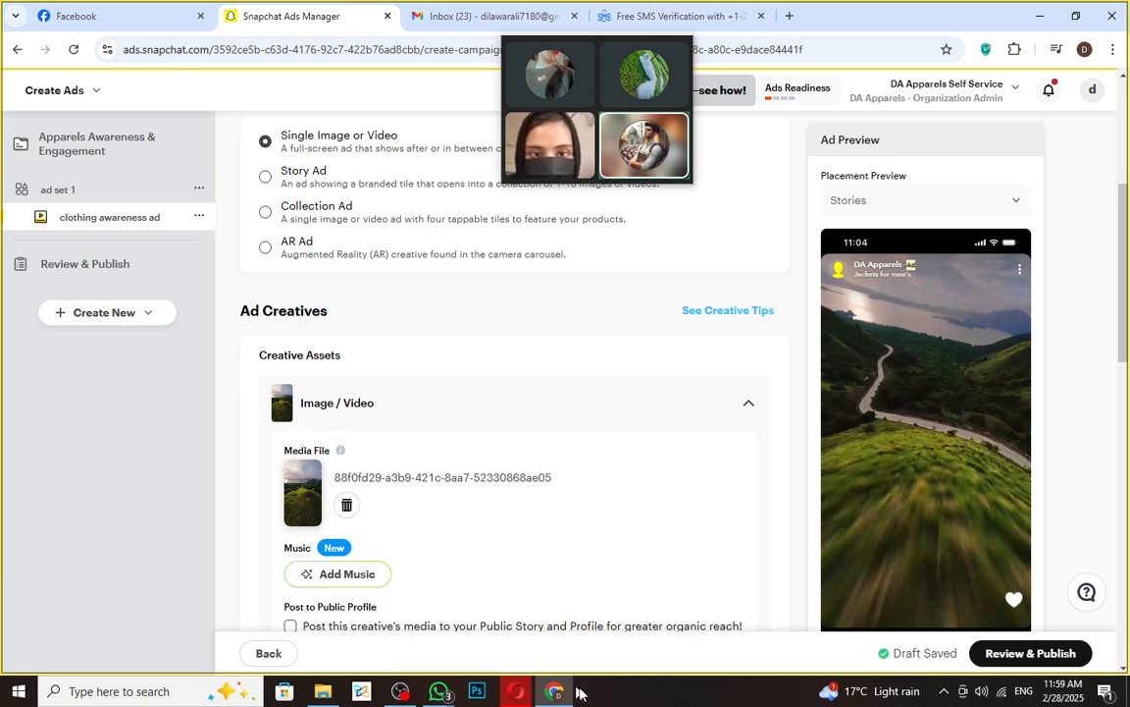
mouse_move(444, 667)
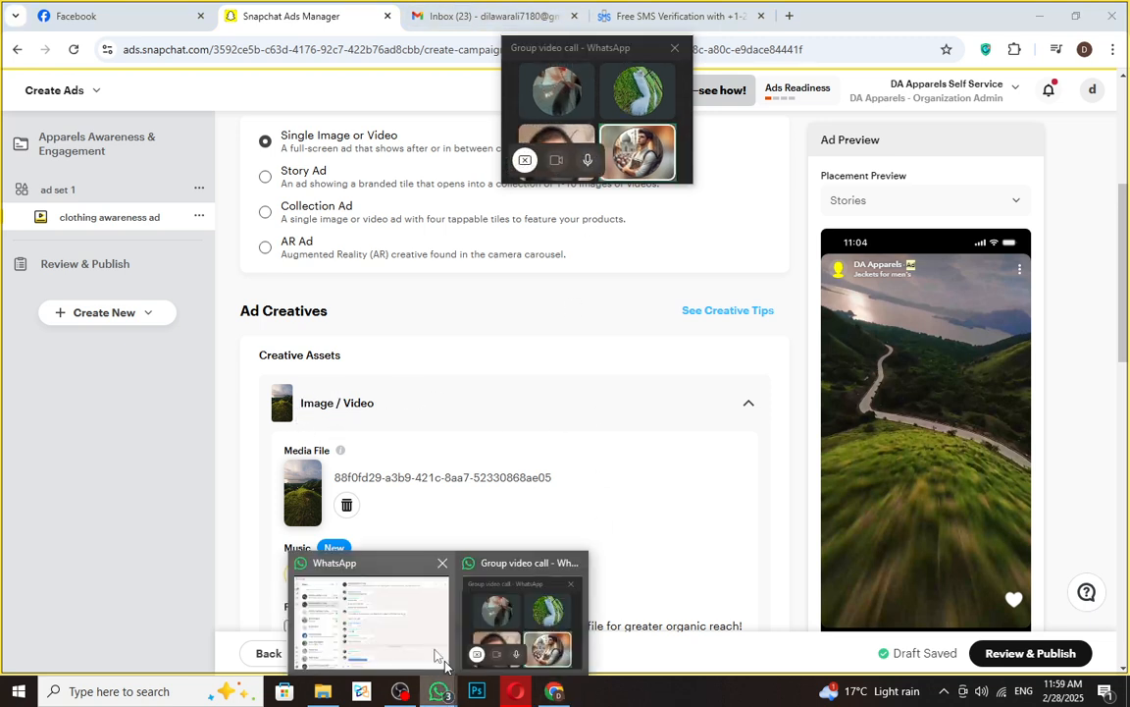
click(373, 623)
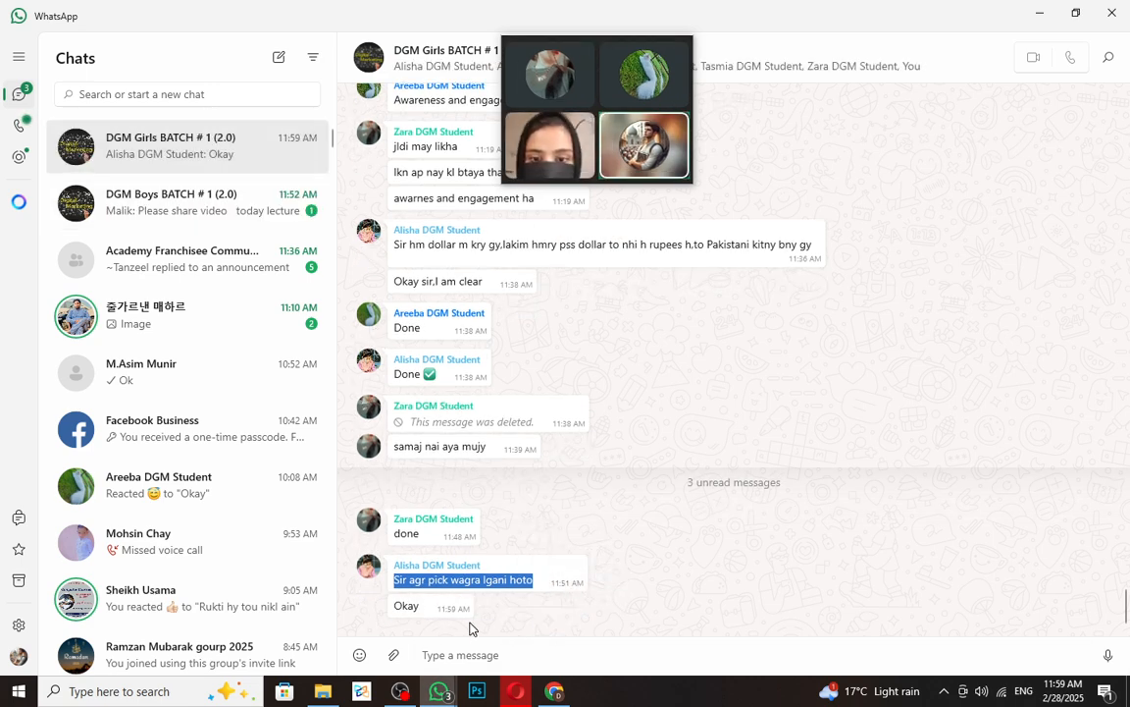
click(213, 225)
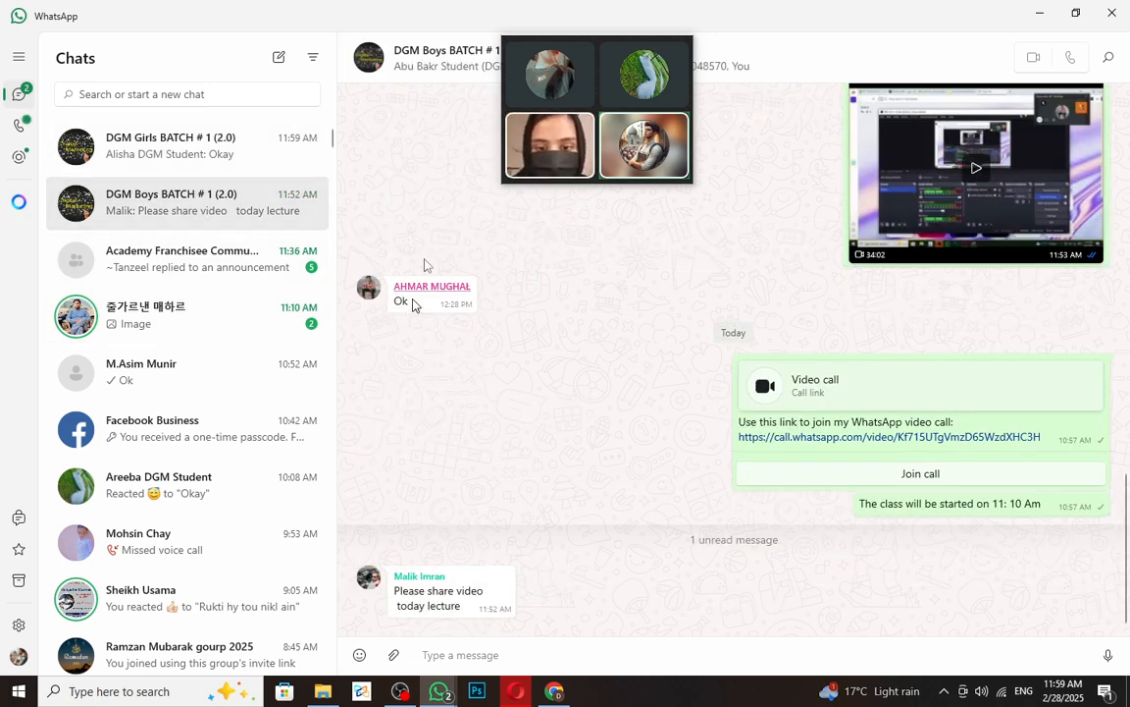
click(167, 122)
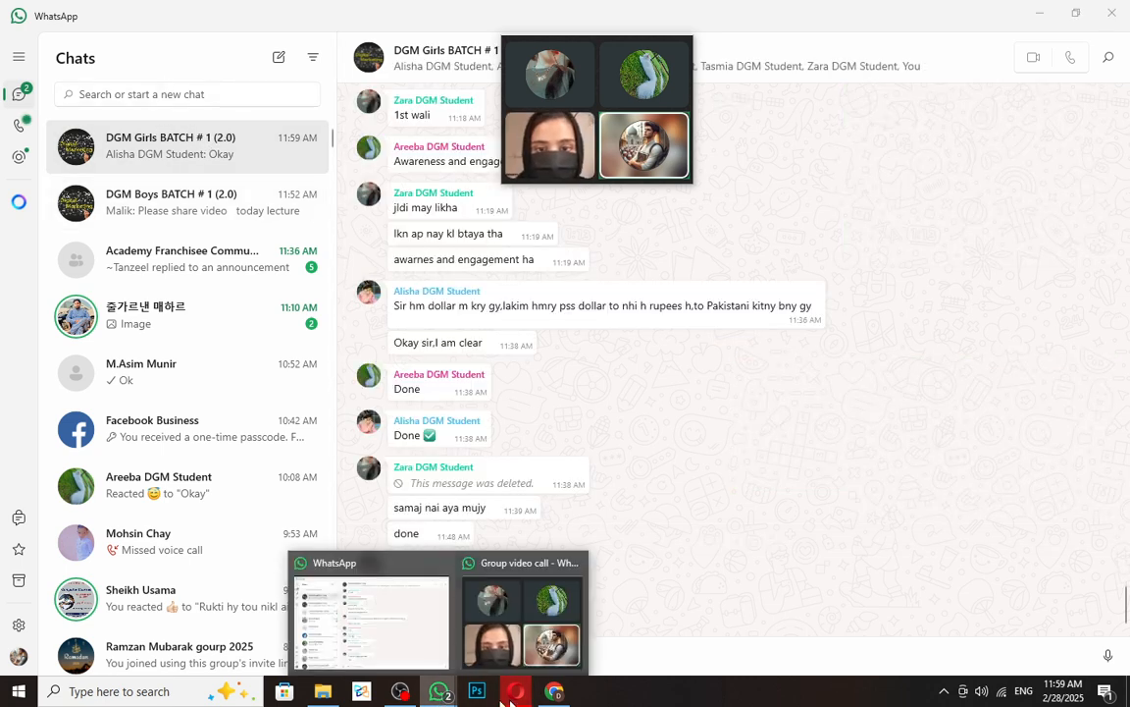
click(444, 694)
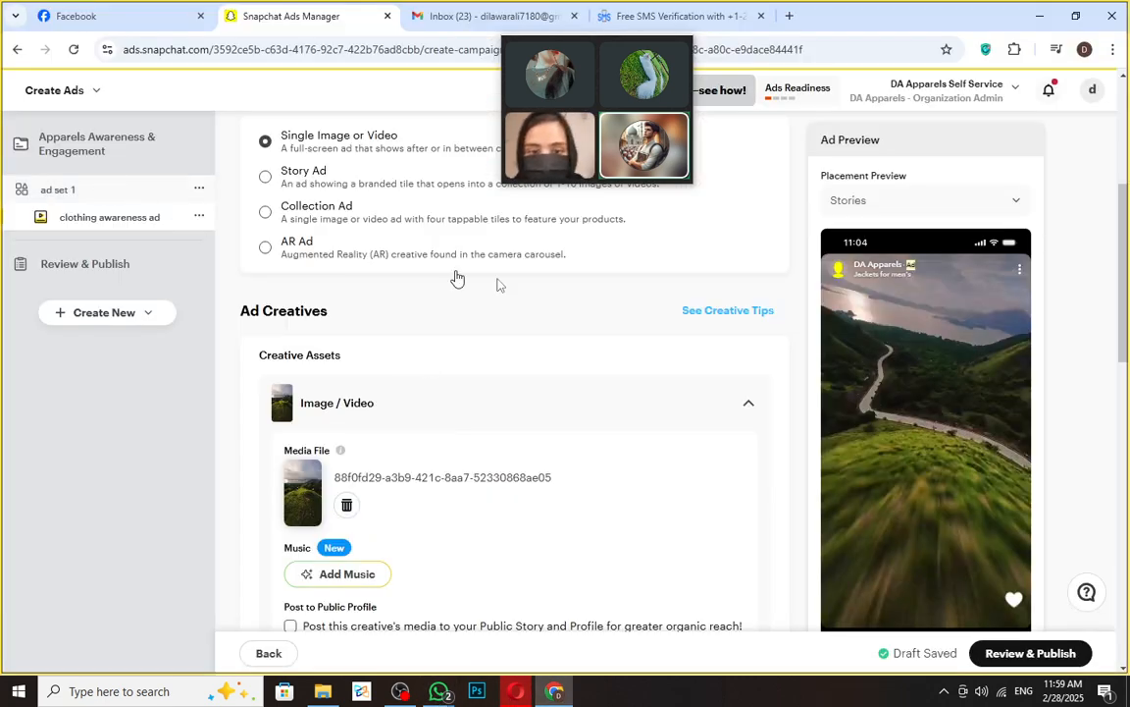
scroll(884, 412, down, 1)
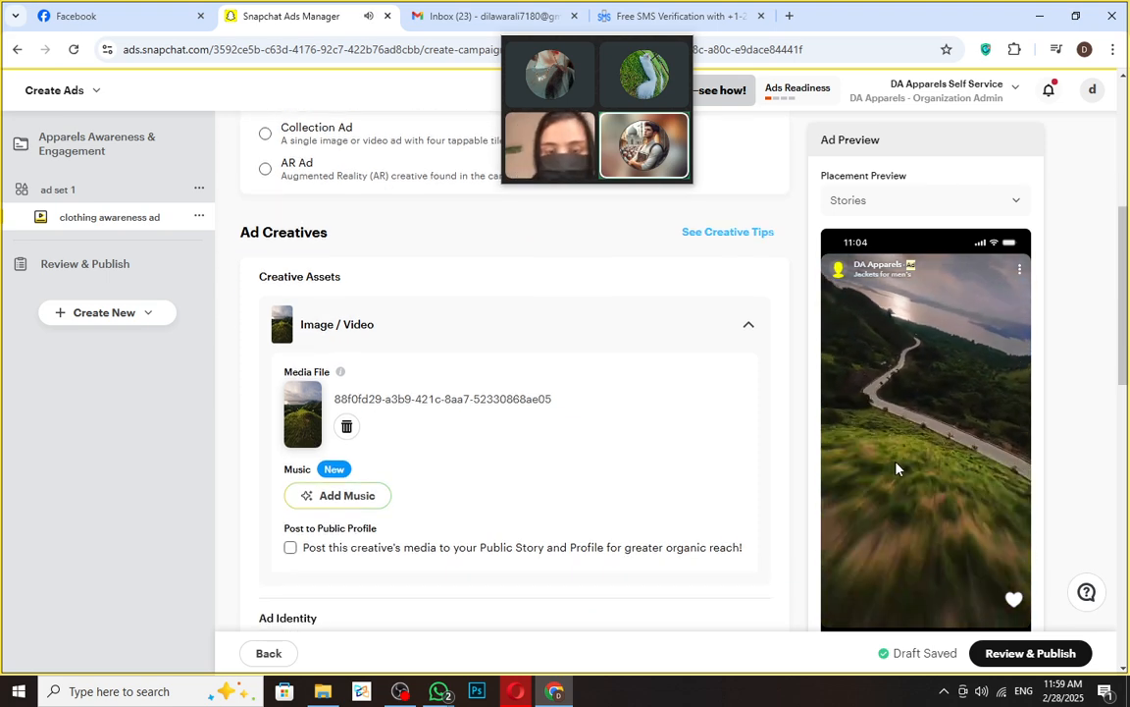
scroll(956, 481, down, 4)
scroll(842, 528, down, 4)
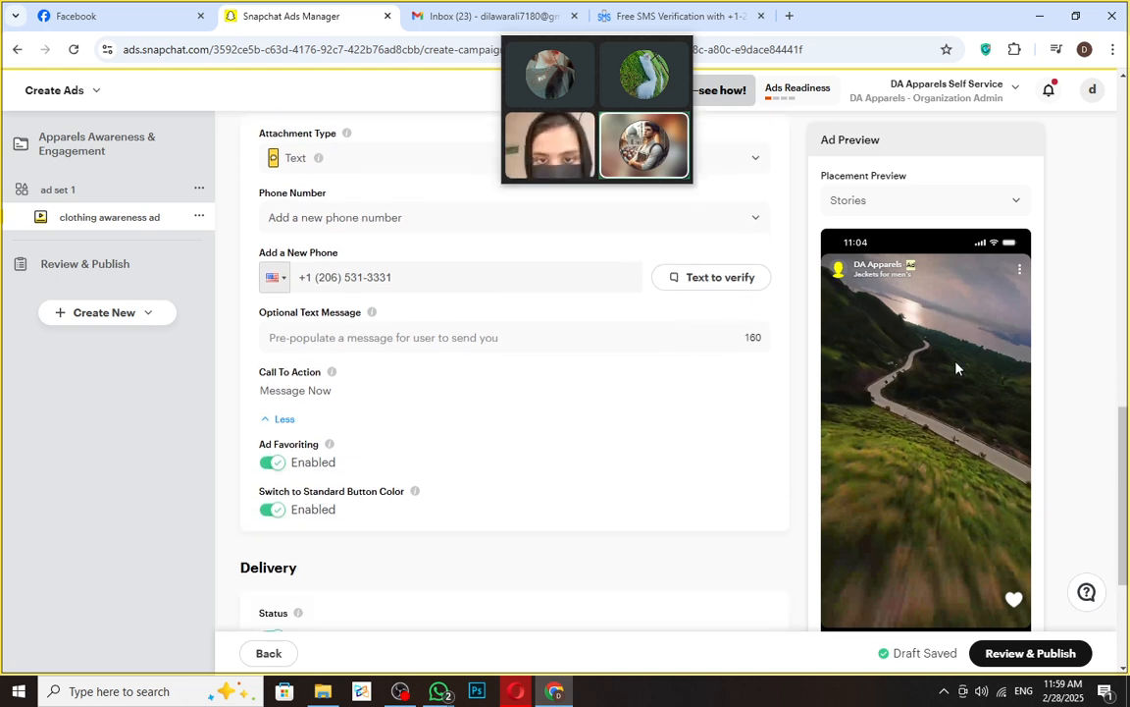
scroll(959, 366, down, 4)
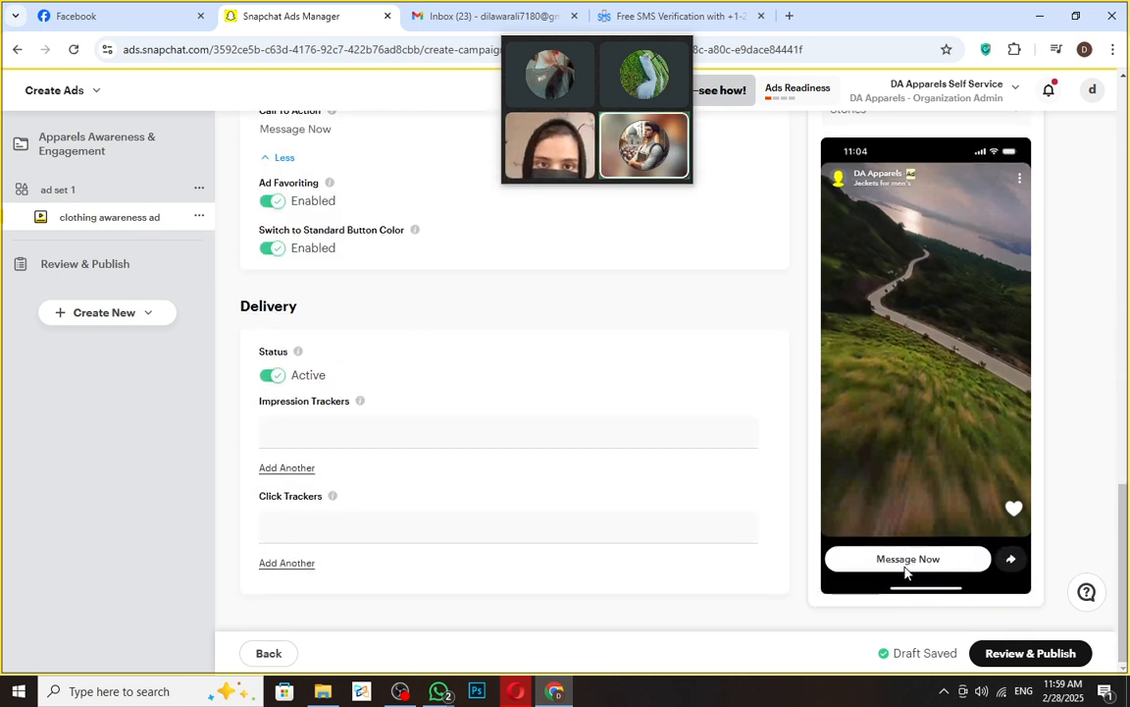
scroll(456, 566, up, 4)
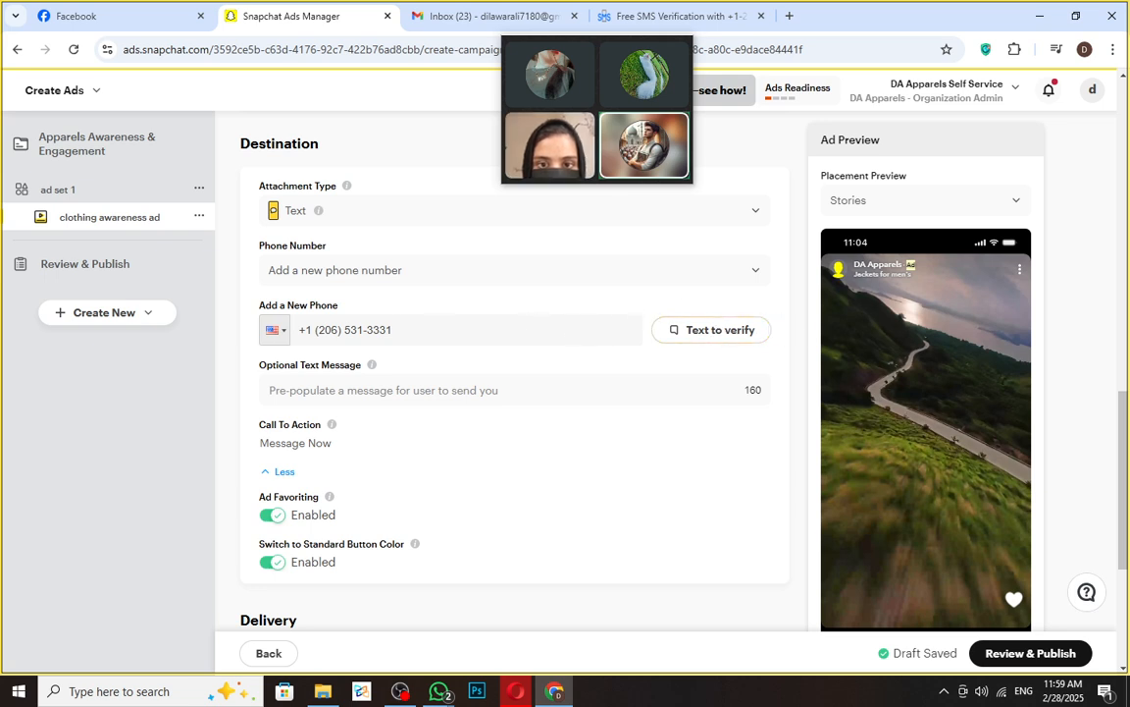
drag(394, 329, 70, 345)
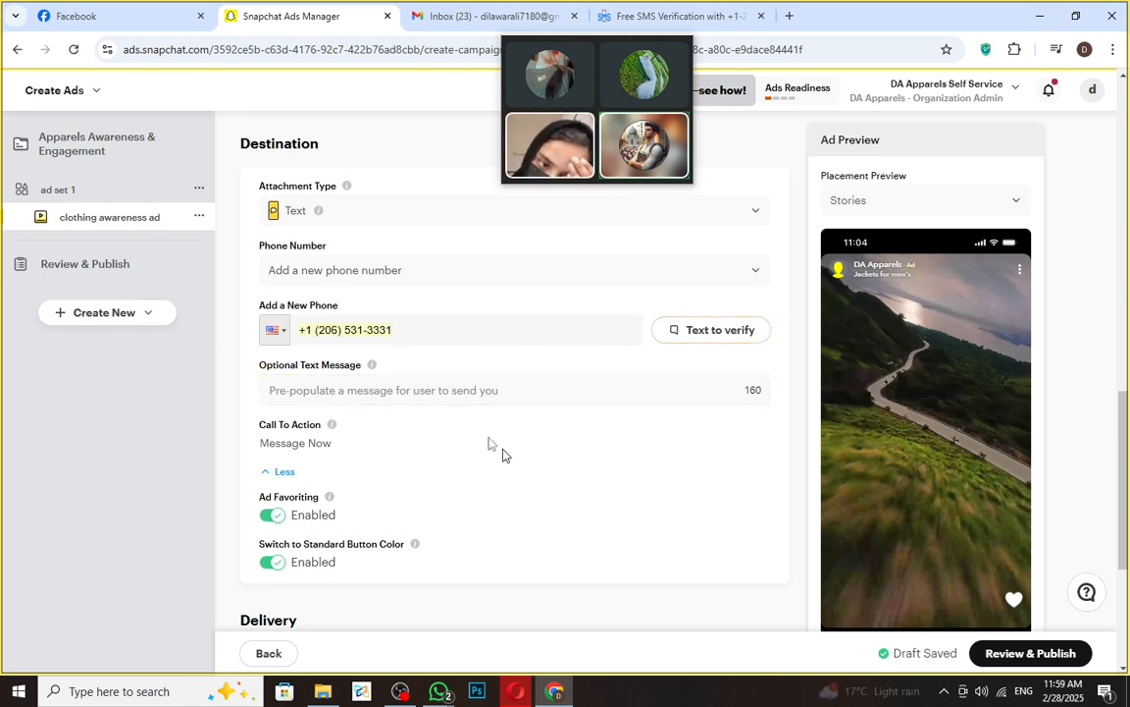
scroll(717, 298, up, 1)
- Change the attachment type to Deep Link and select the App Name field
click(756, 294)
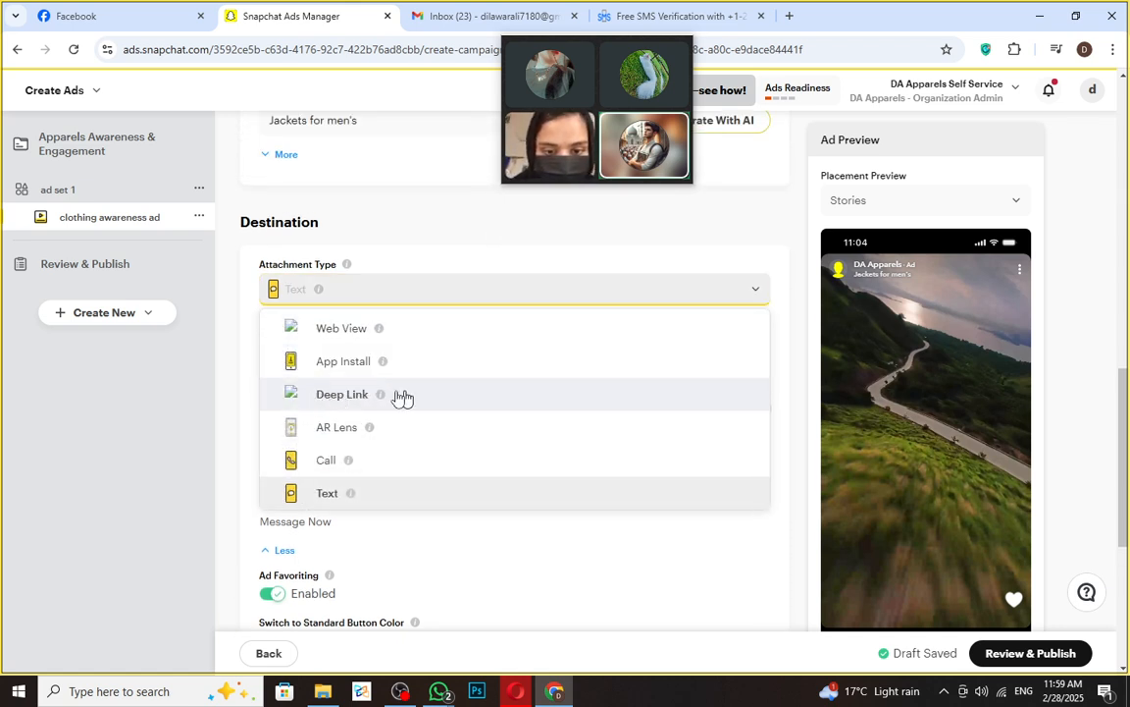
mouse_move(380, 396)
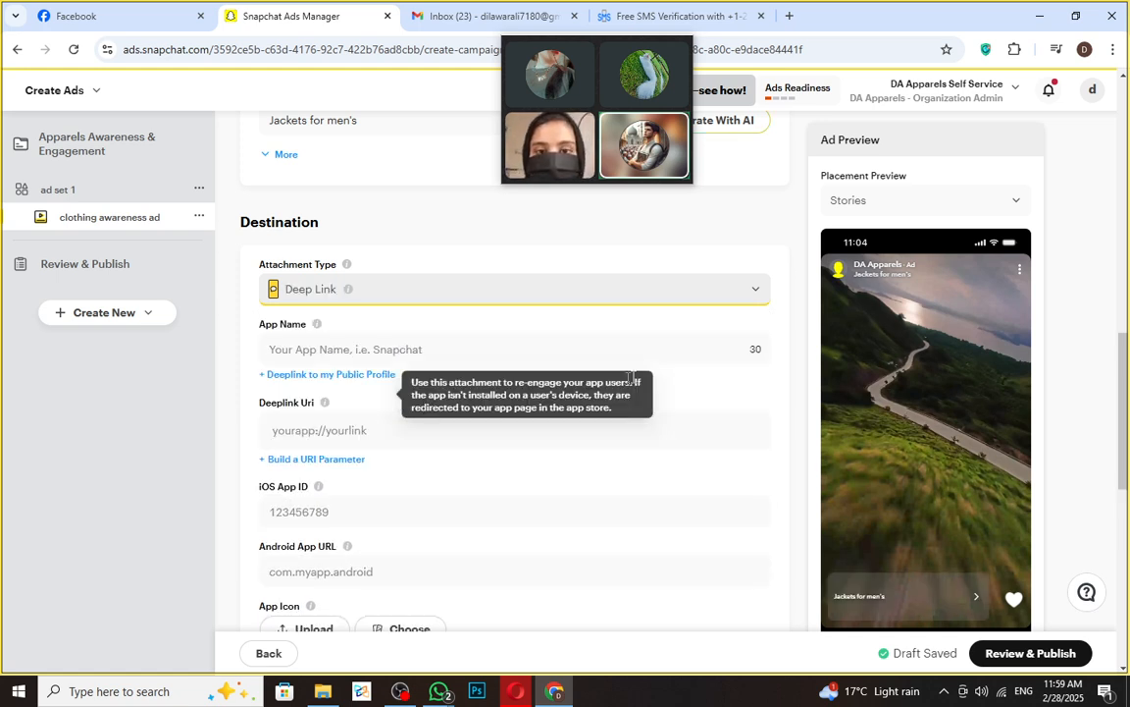
click(279, 351)
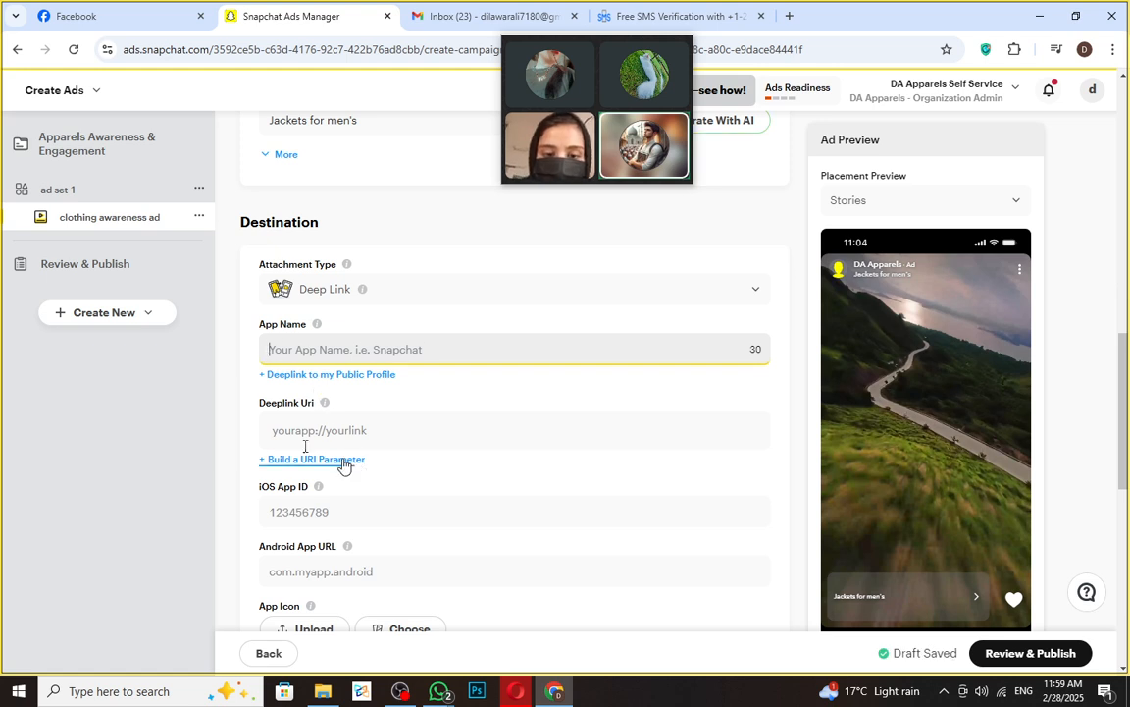
- Browse the Deep Link call-to-action options, then reopen the attachment type list
scroll(398, 566, down, 2)
click(367, 539)
scroll(369, 530, down, 2)
scroll(369, 512, down, 2)
scroll(372, 525, up, 2)
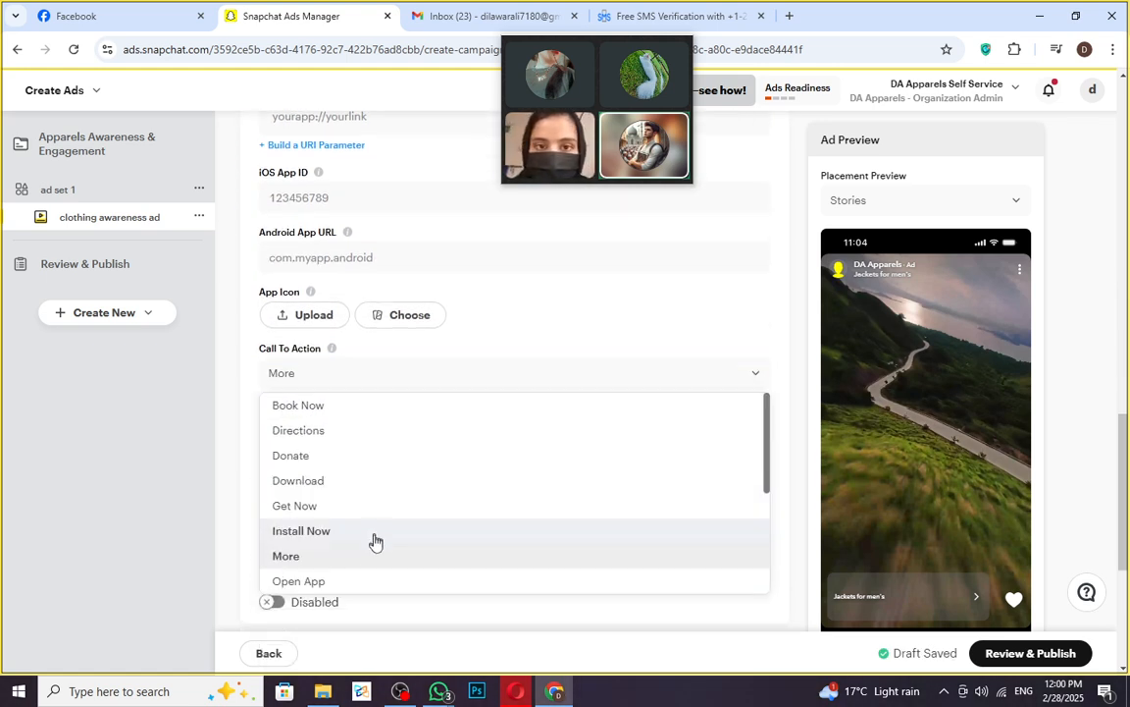
scroll(373, 548, down, 3)
scroll(373, 535, up, 4)
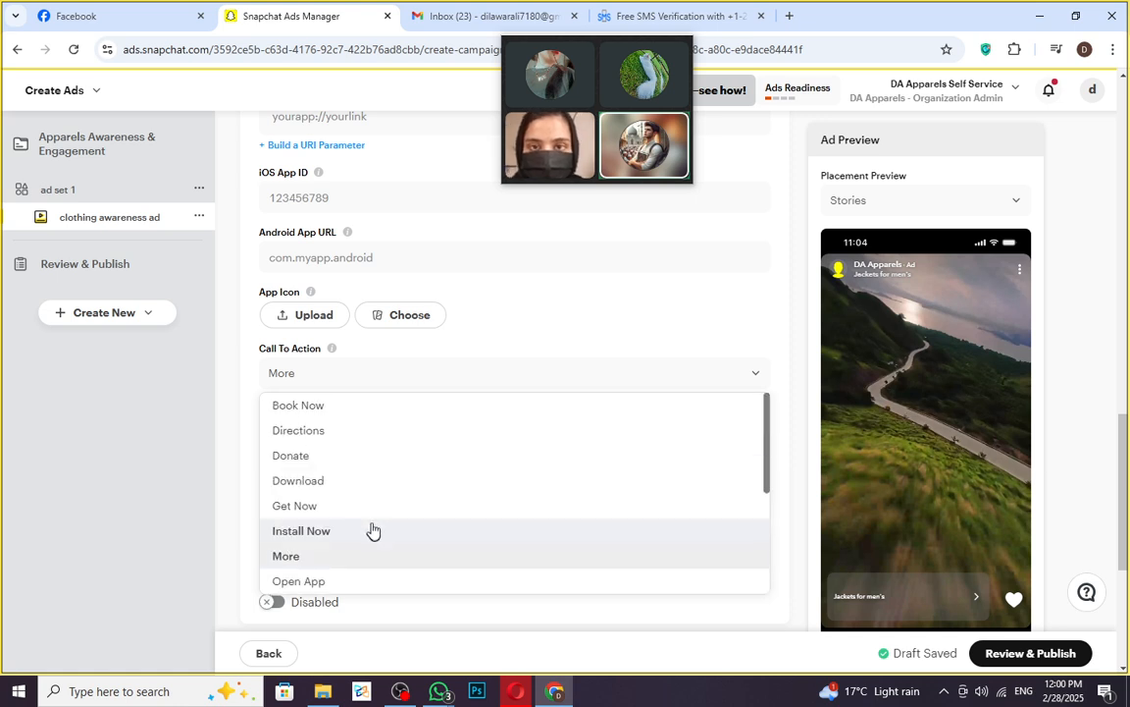
scroll(370, 525, up, 1)
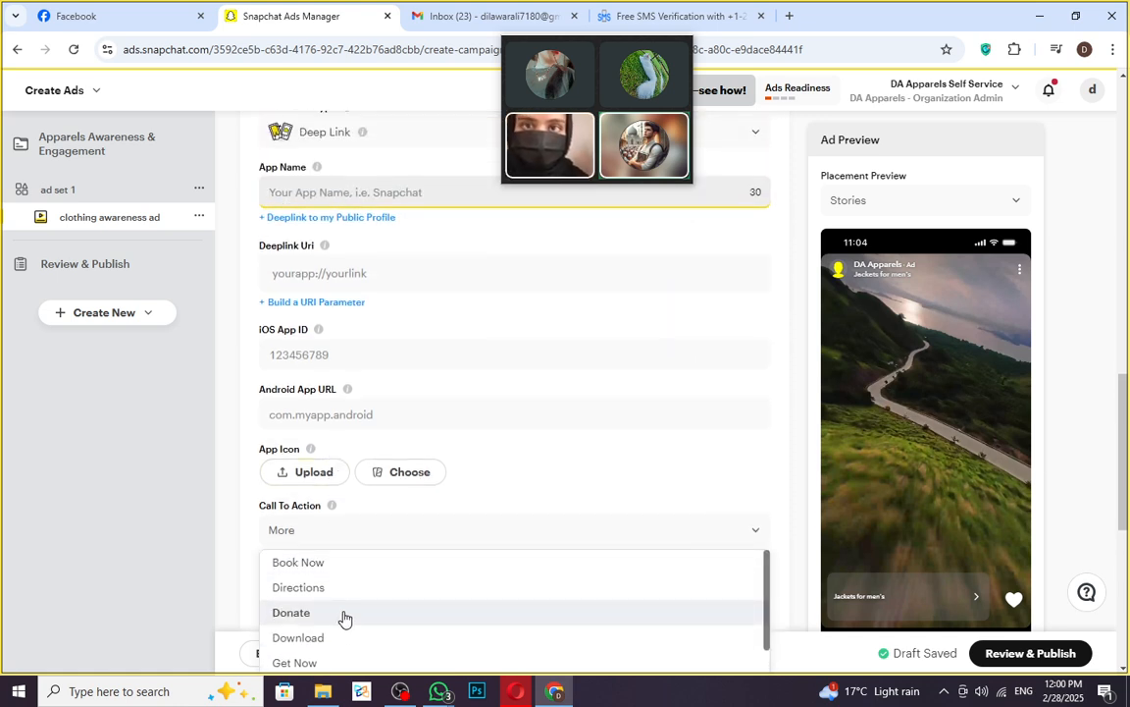
scroll(353, 643, down, 4)
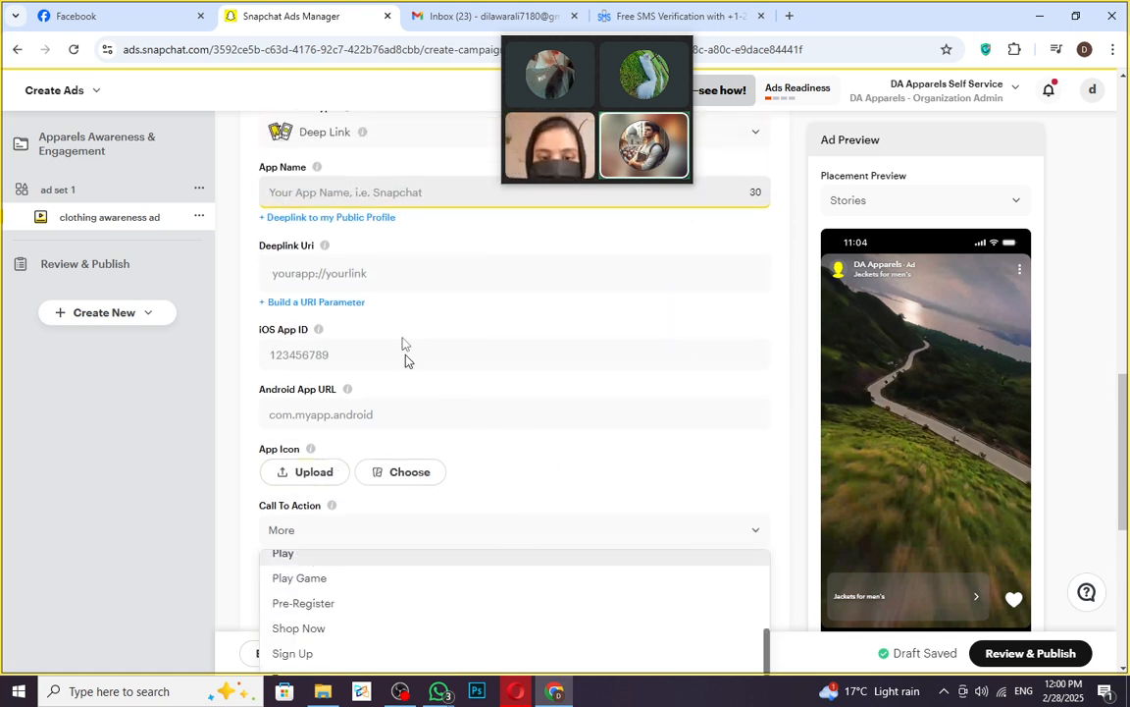
scroll(731, 304, up, 1)
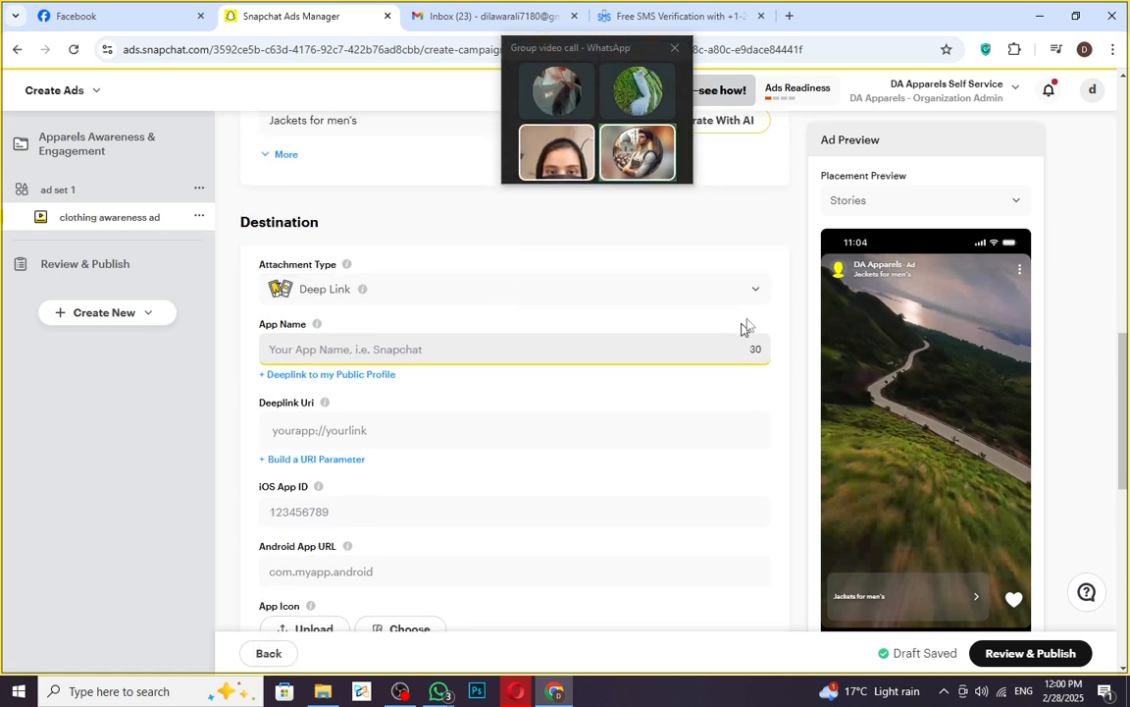
click(753, 290)
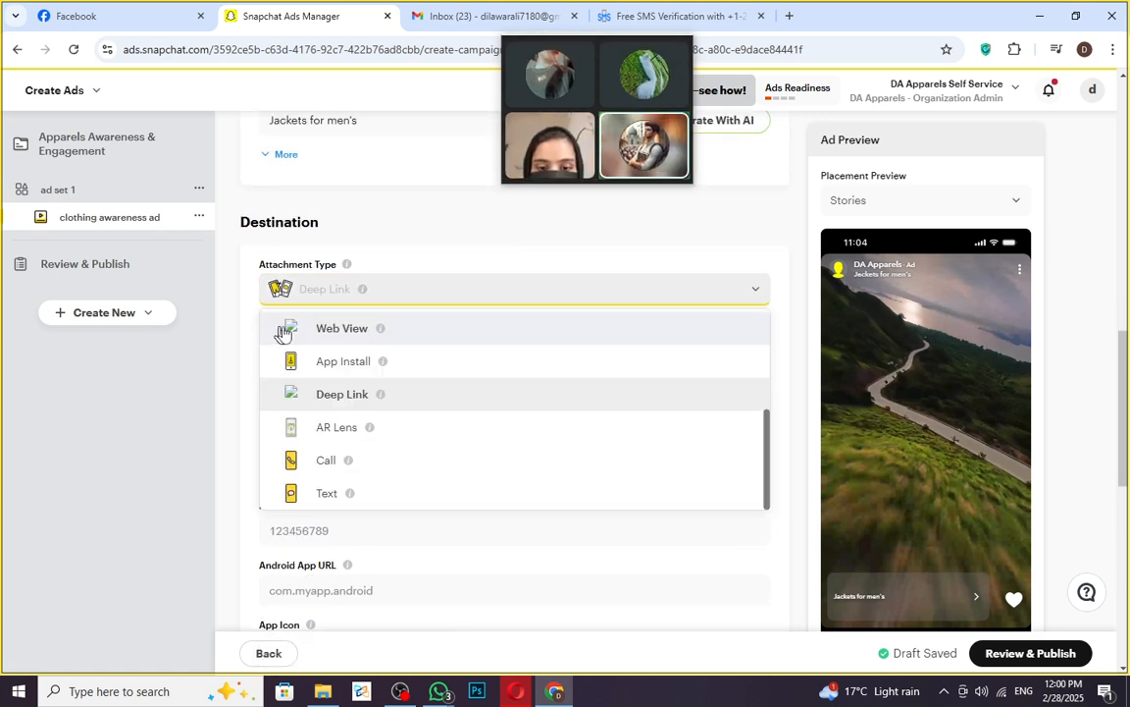
- Try Call, then set the attachment type to Web View
click(329, 459)
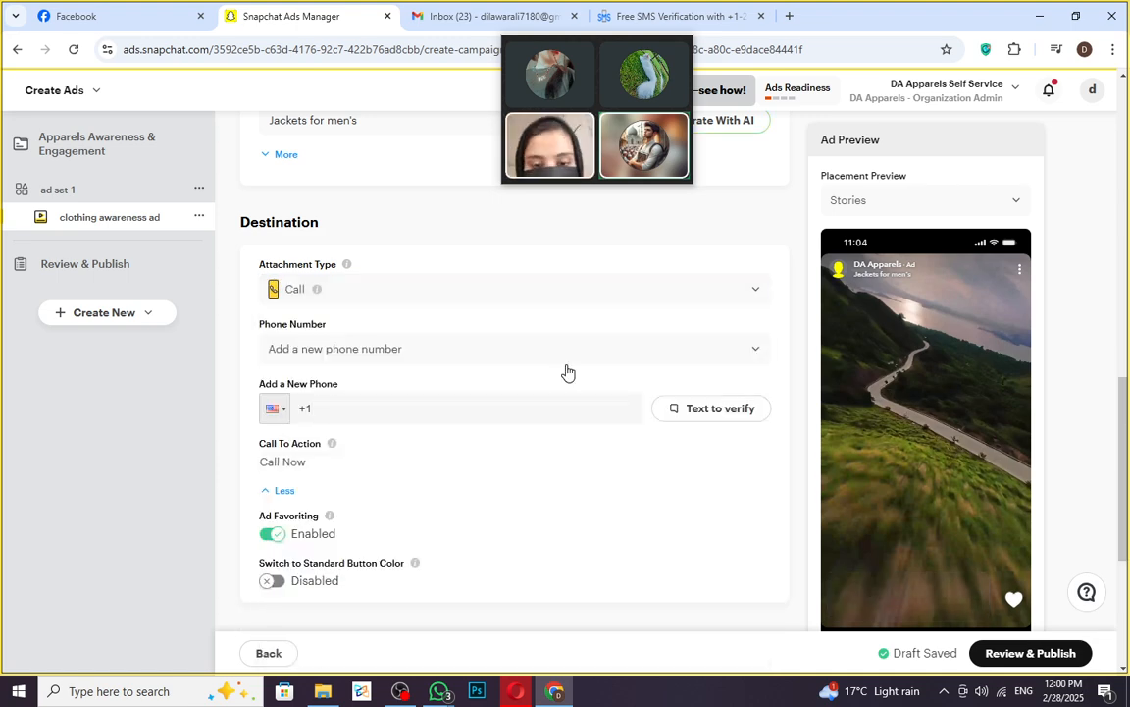
scroll(610, 449, down, 3)
scroll(709, 323, up, 4)
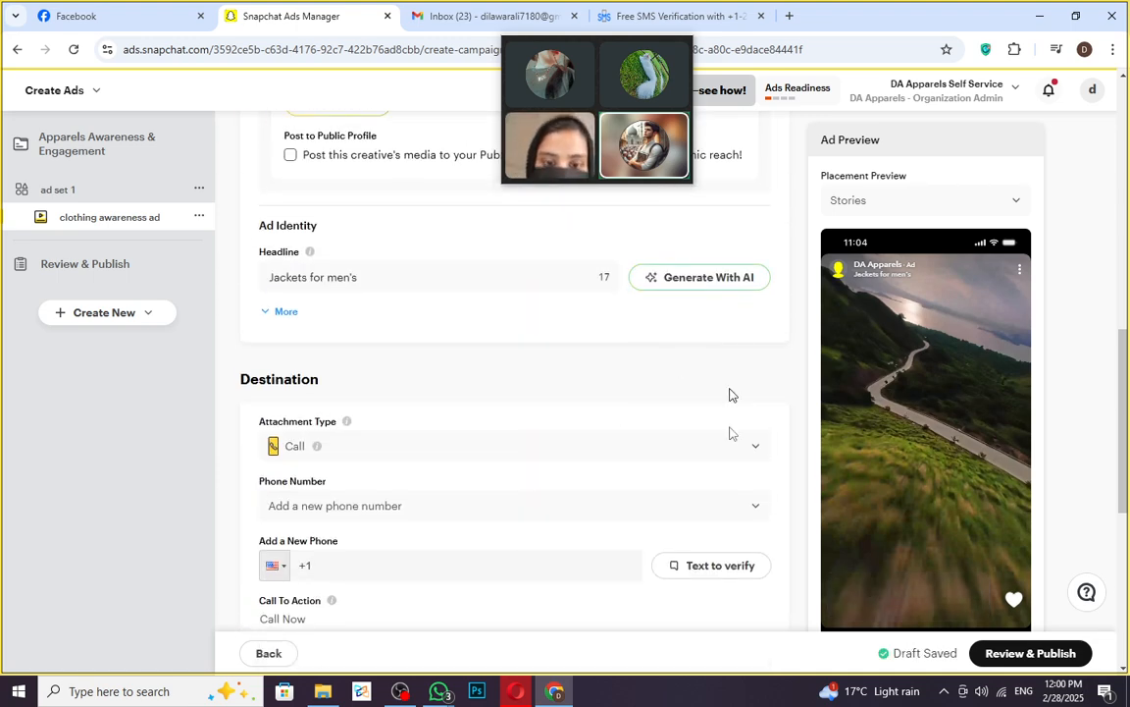
click(752, 448)
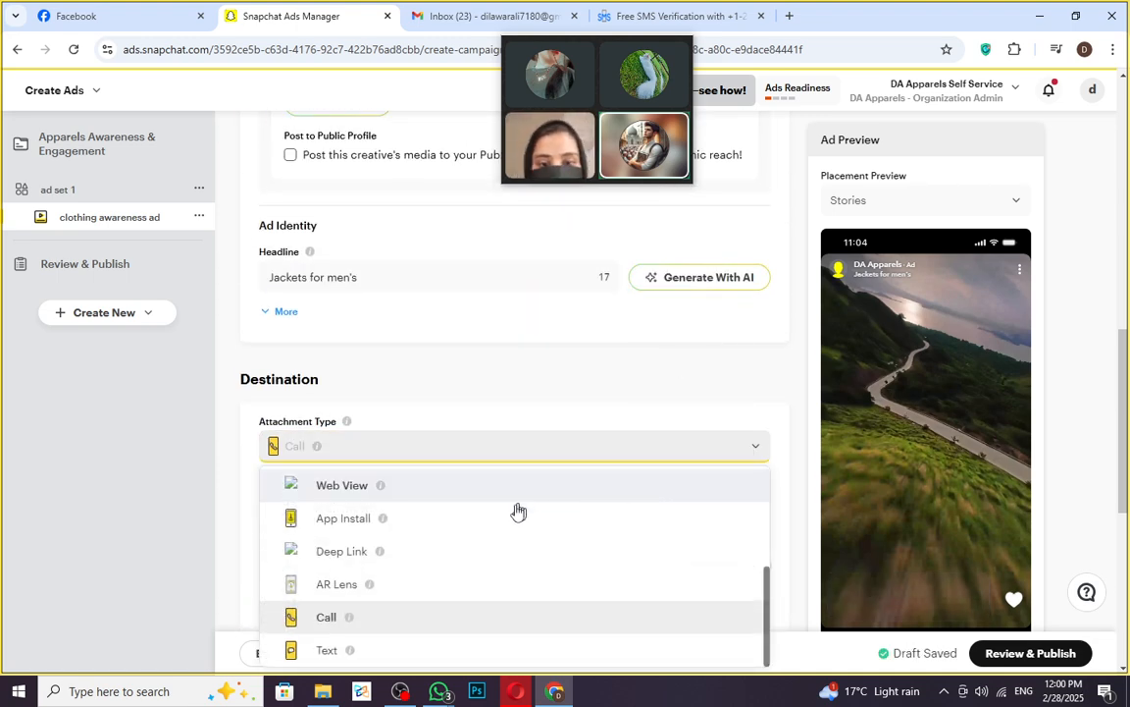
click(463, 474)
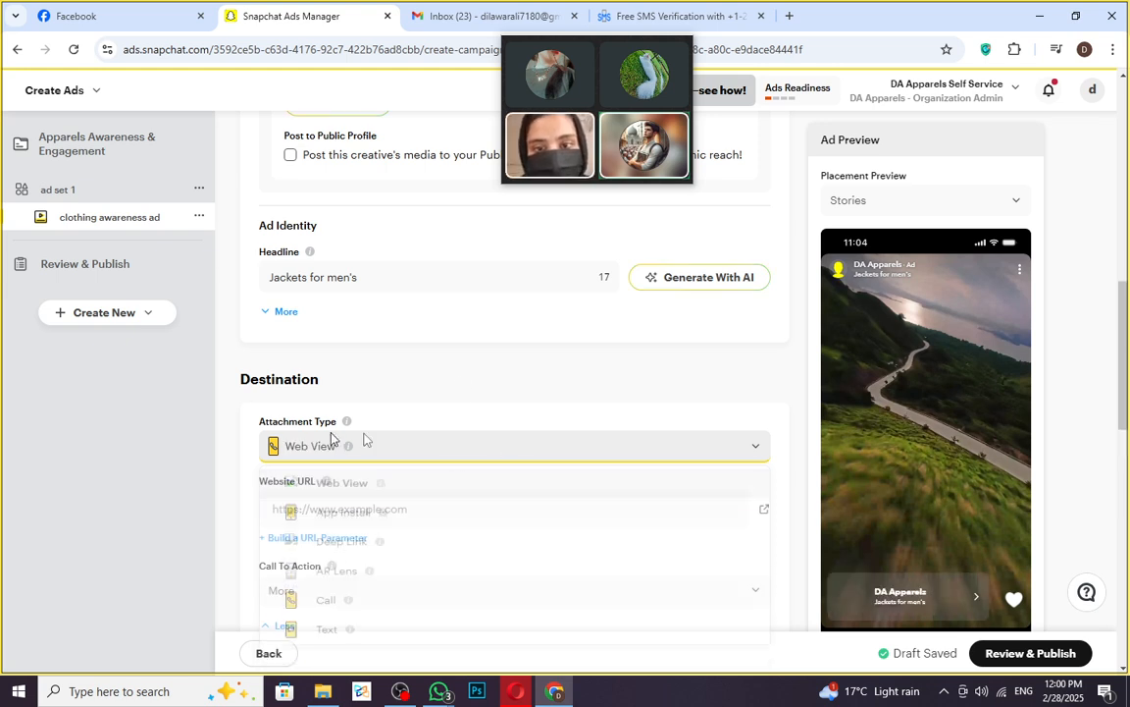
- Review the call-to-action options keeping More, then reopen the attachment type list
scroll(424, 556, down, 1)
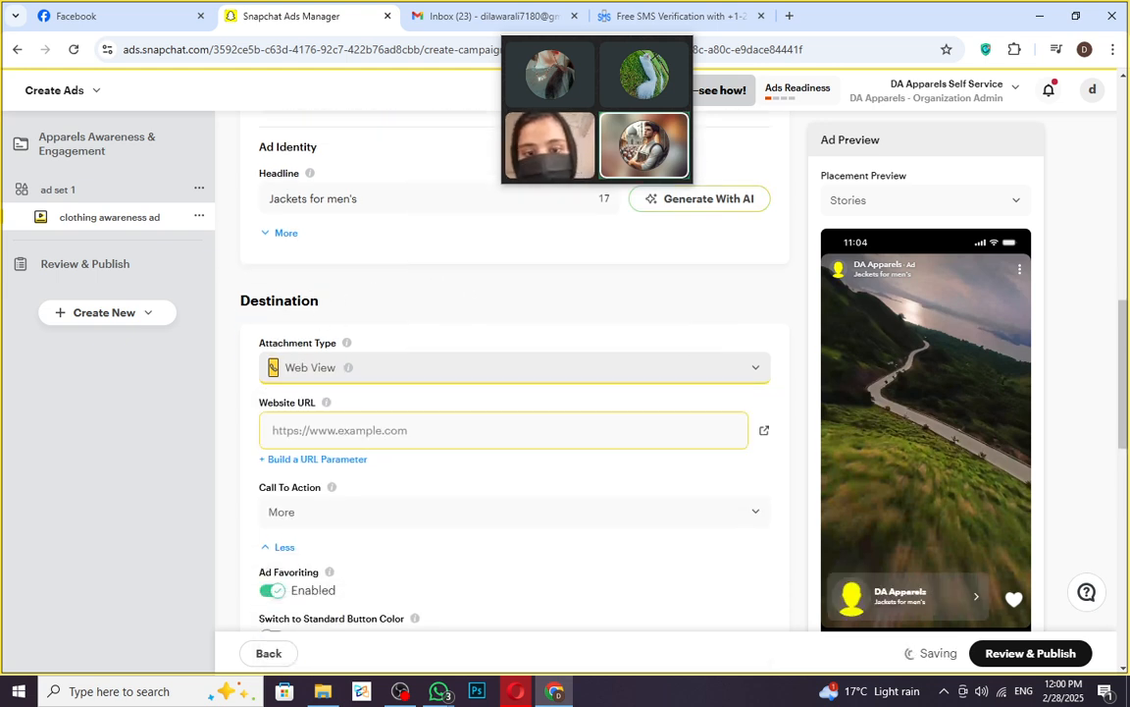
click(757, 521)
scroll(375, 580, down, 3)
scroll(337, 575, up, 1)
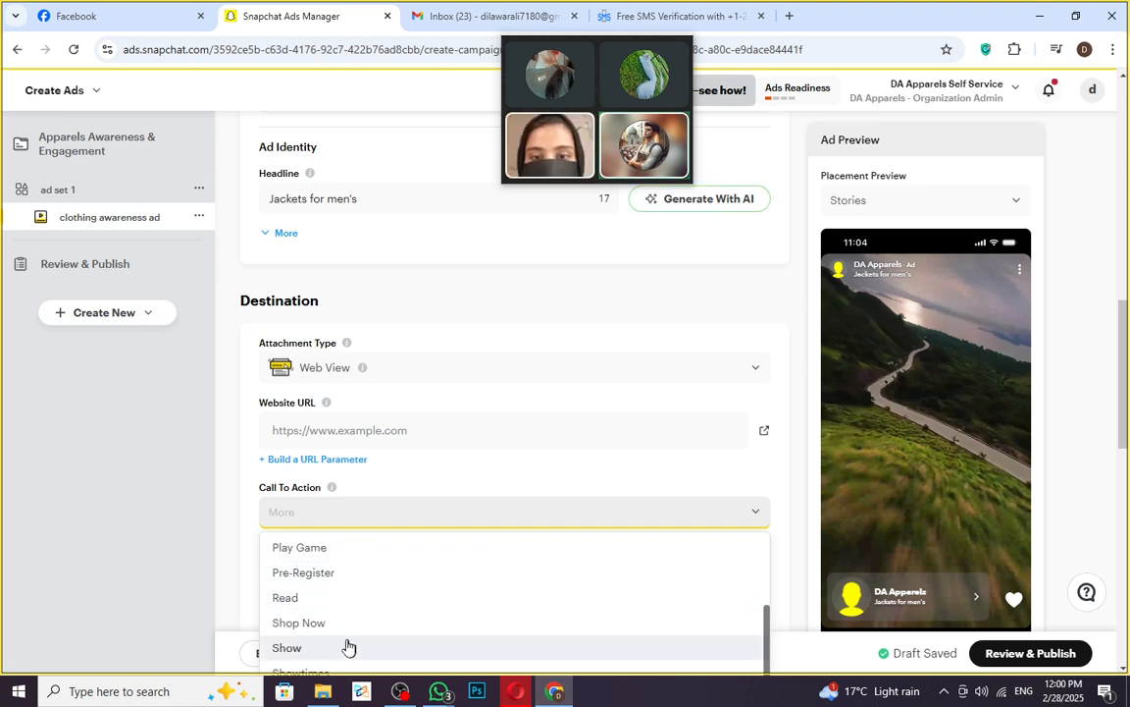
click(759, 517)
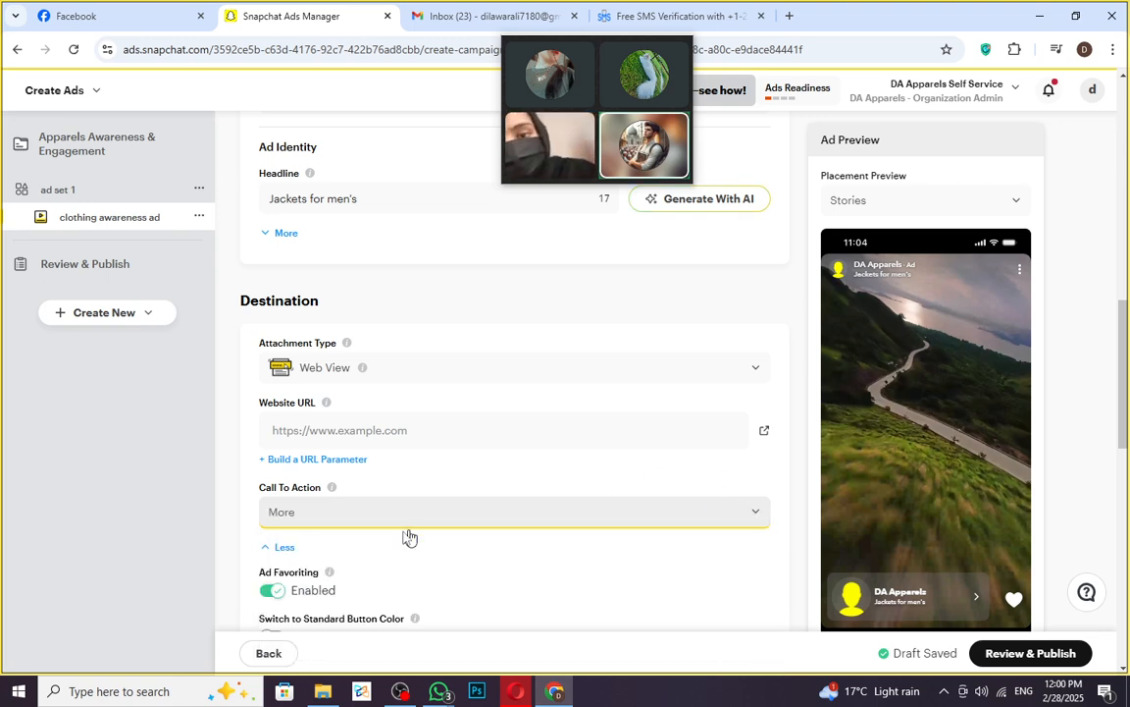
scroll(461, 535, down, 5)
scroll(470, 538, down, 4)
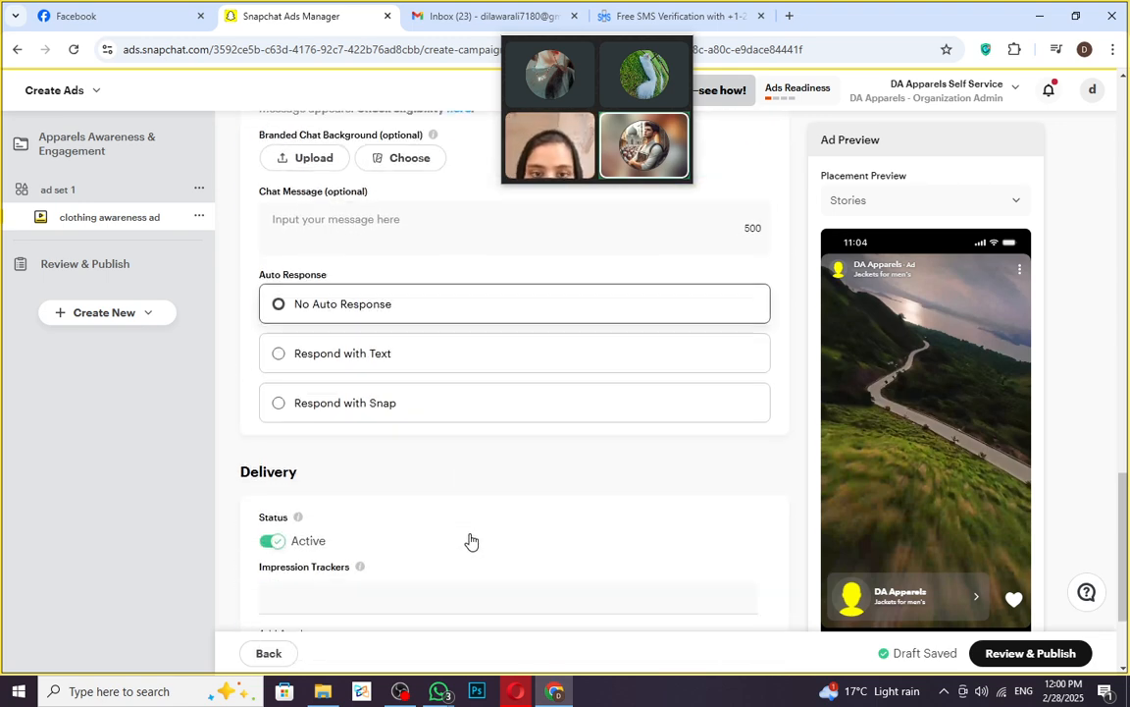
scroll(451, 353, up, 4)
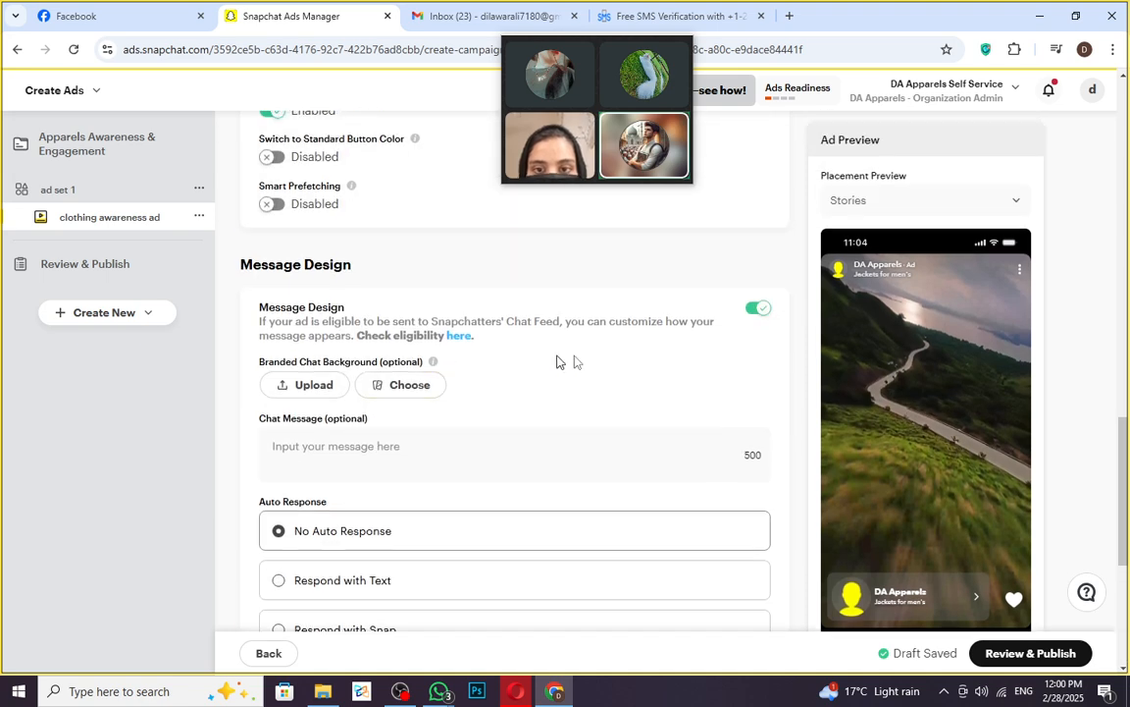
scroll(689, 371, up, 2)
scroll(527, 545, up, 5)
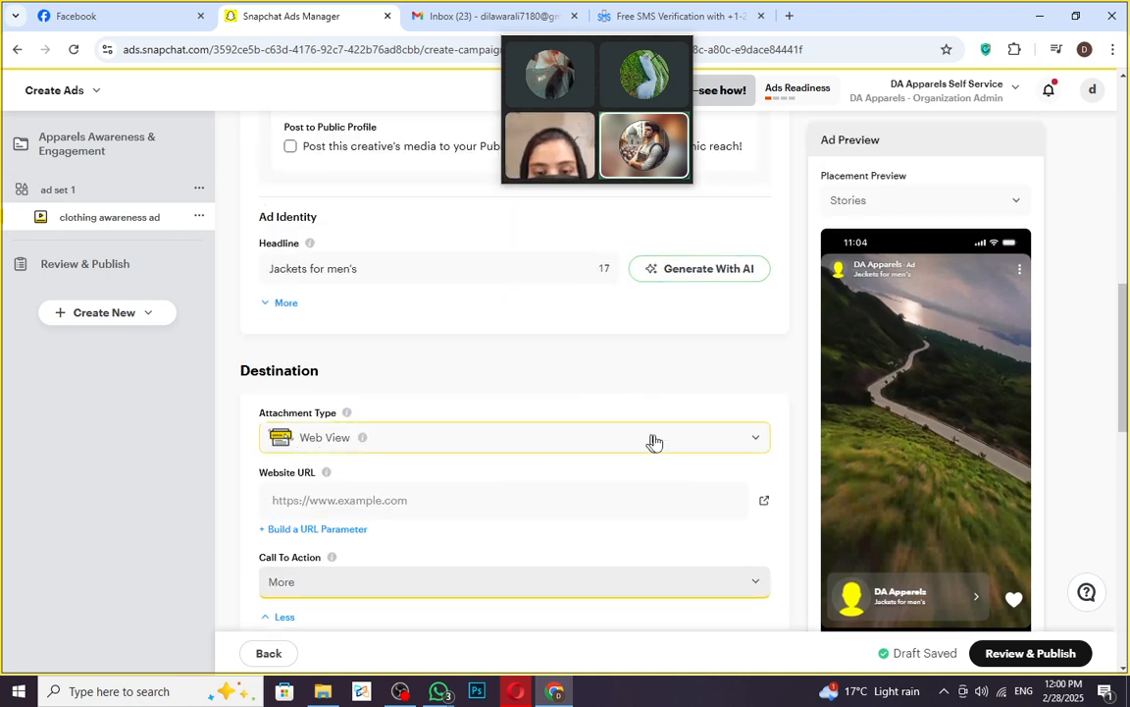
click(754, 442)
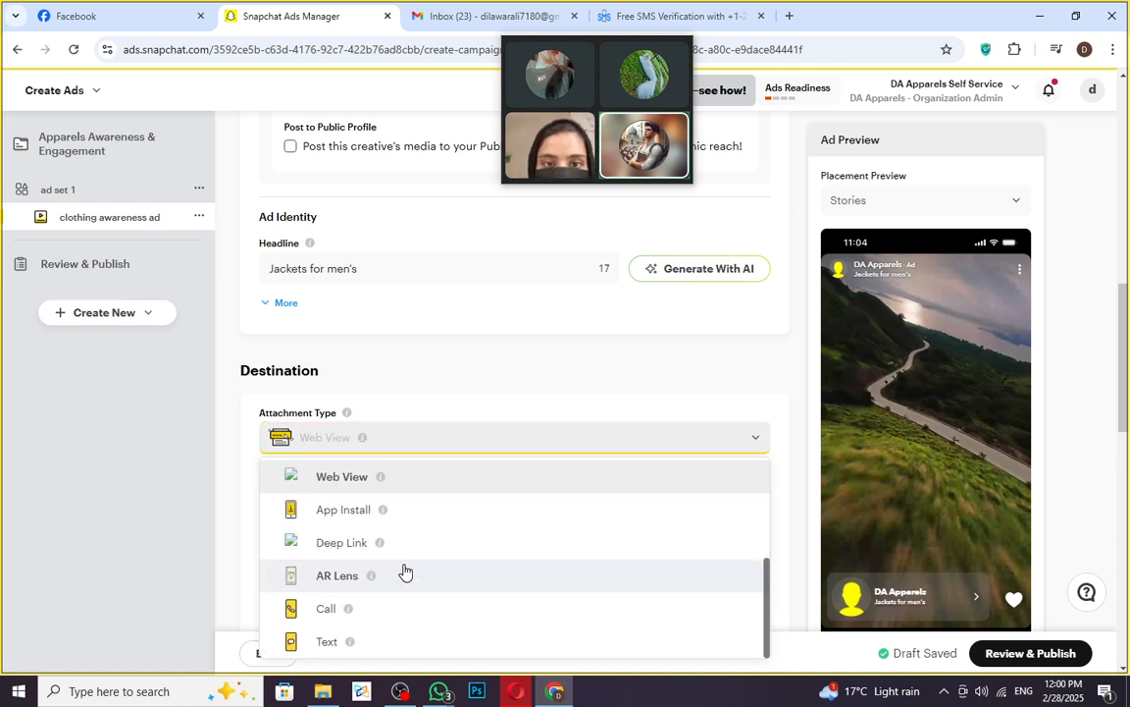
scroll(388, 584, down, 1)
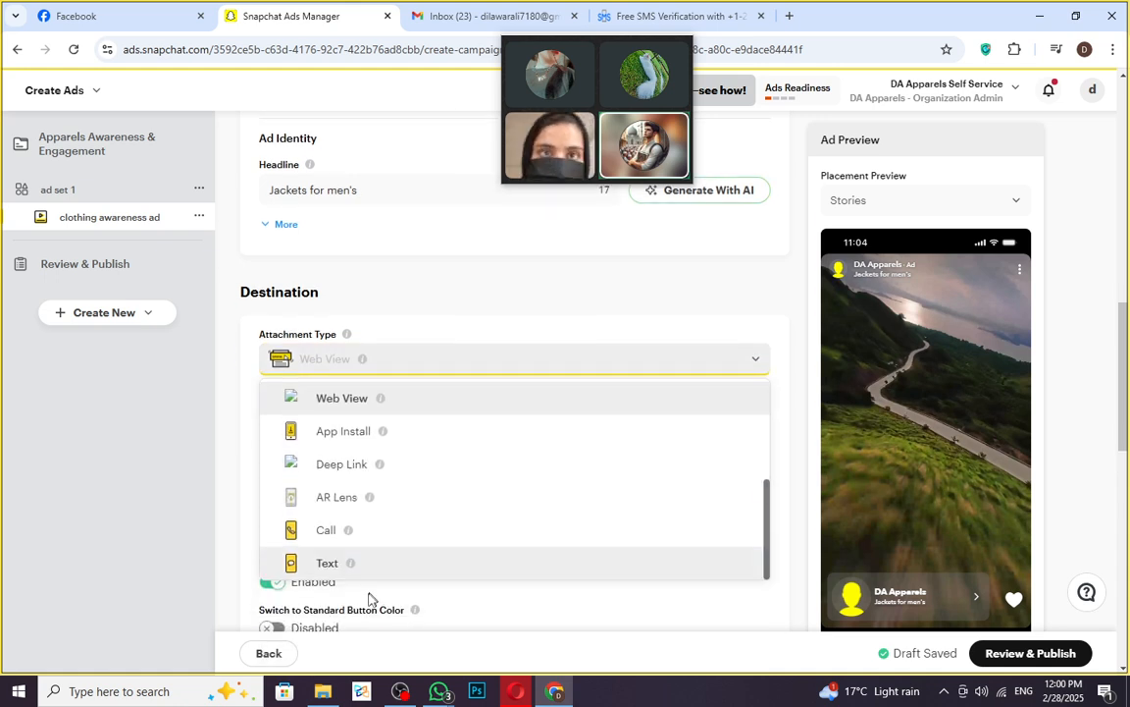
- Set the attachment type to Text and scroll down to the Delivery section
click(324, 565)
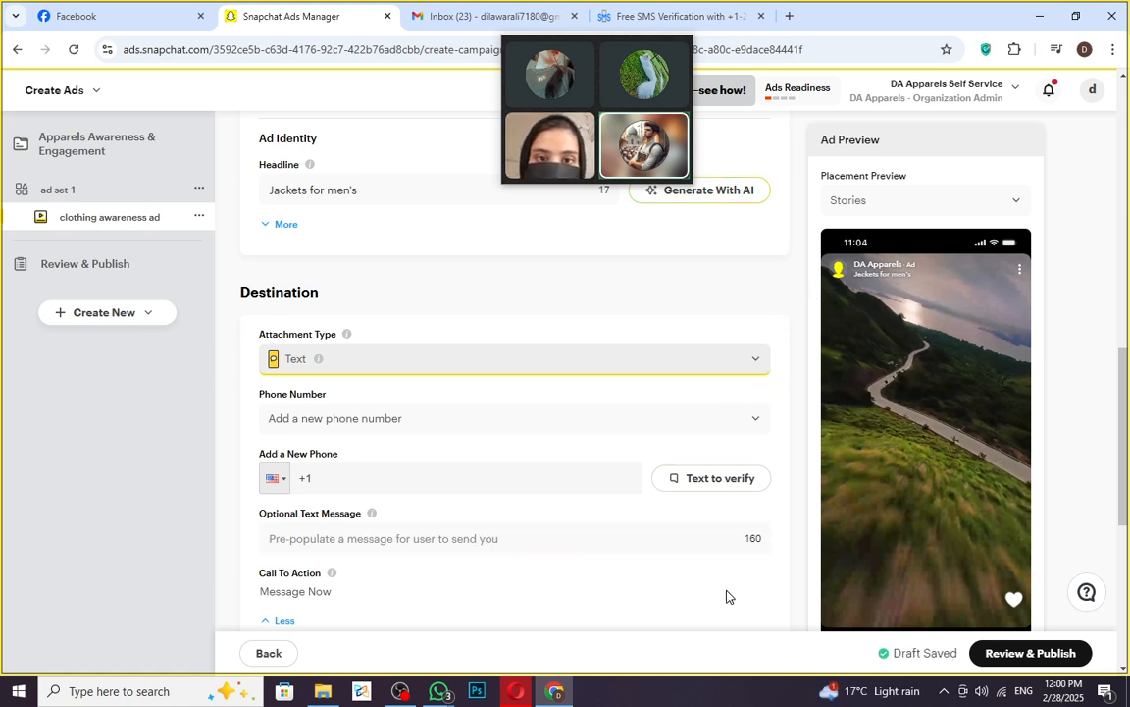
scroll(503, 533, down, 5)
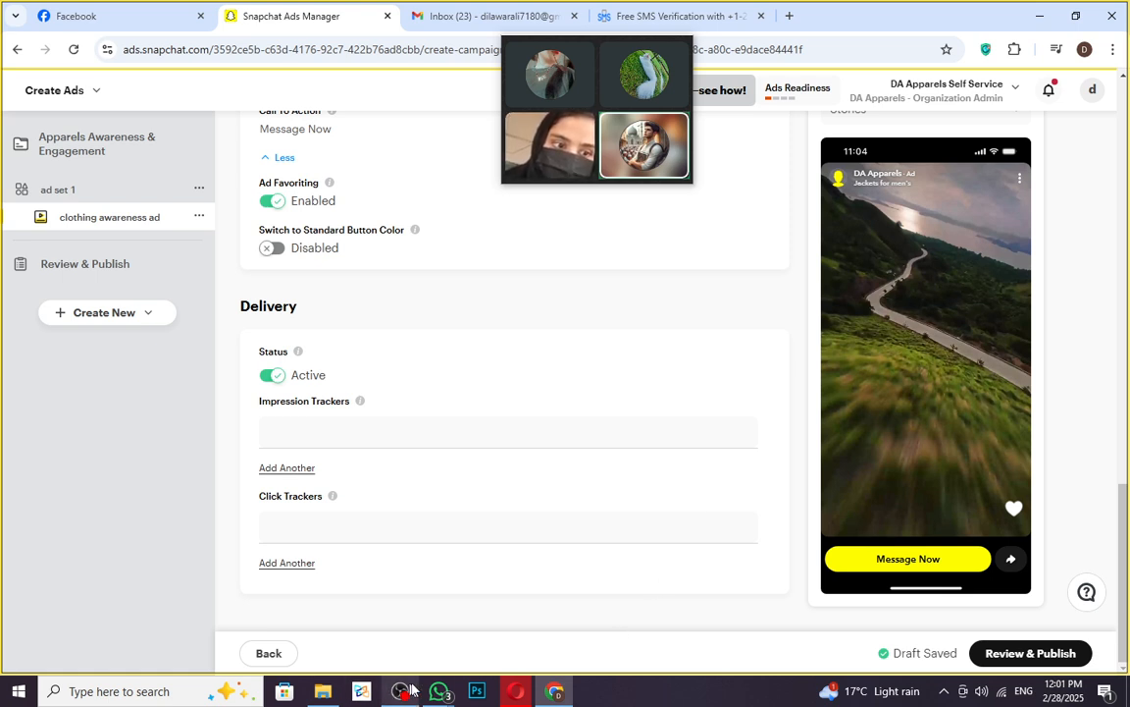
mouse_move(425, 697)
click(432, 636)
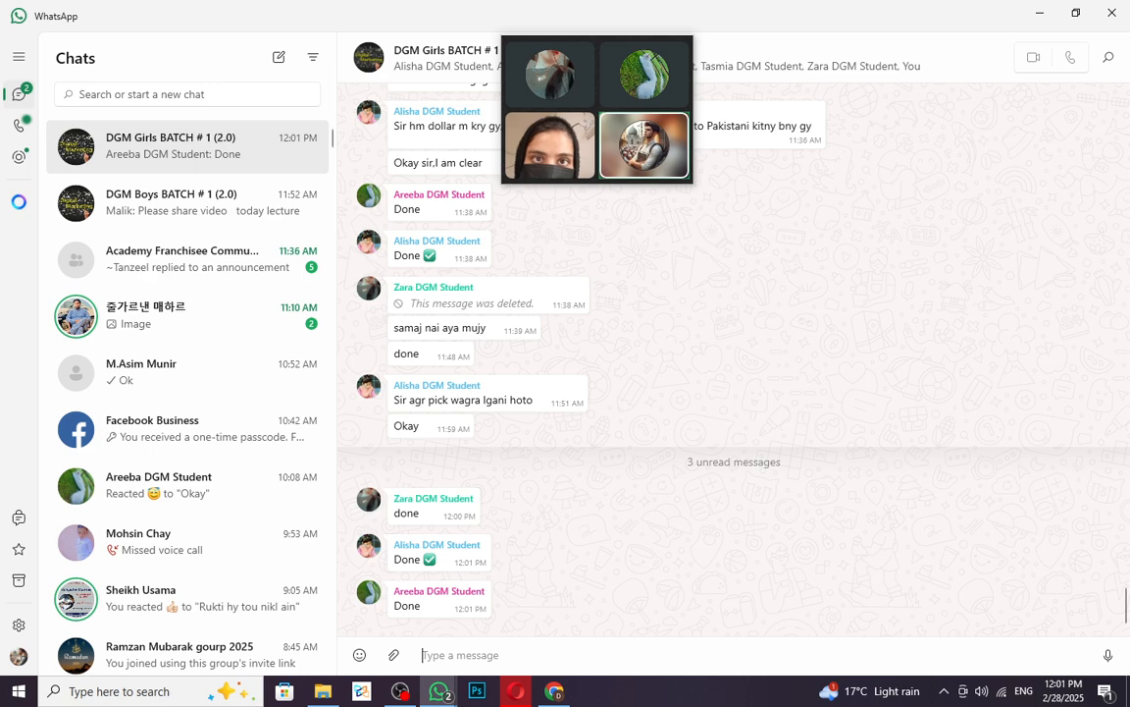
click(553, 693)
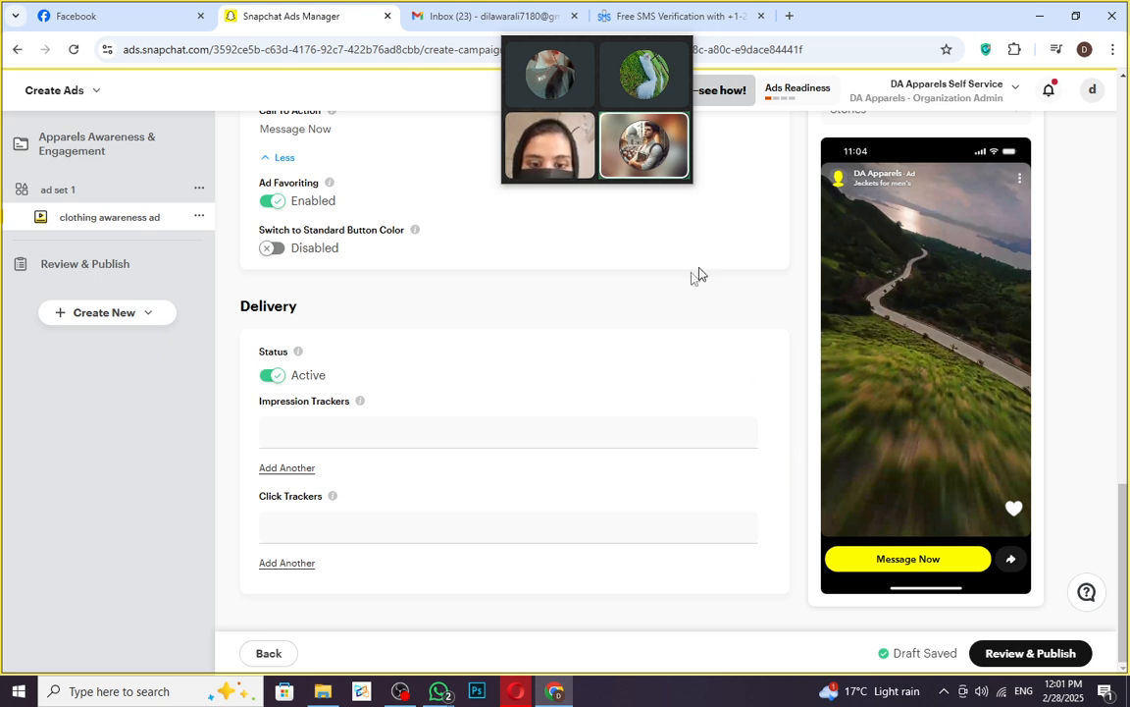
click(658, 17)
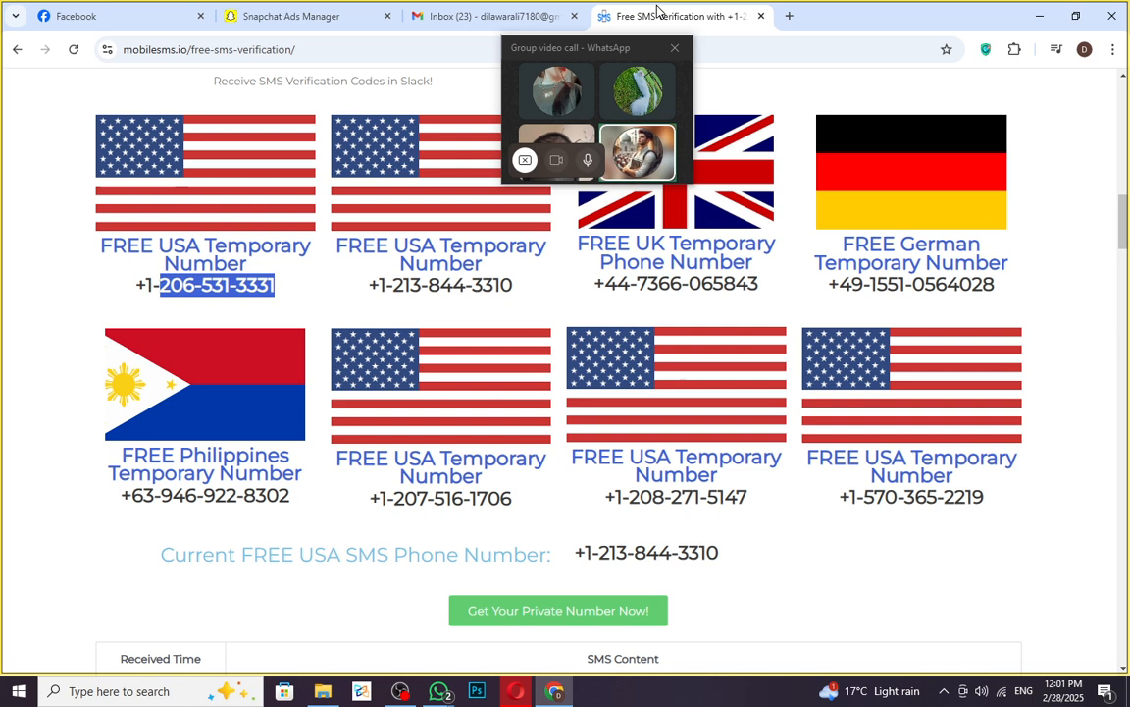
click(450, 8)
click(368, 16)
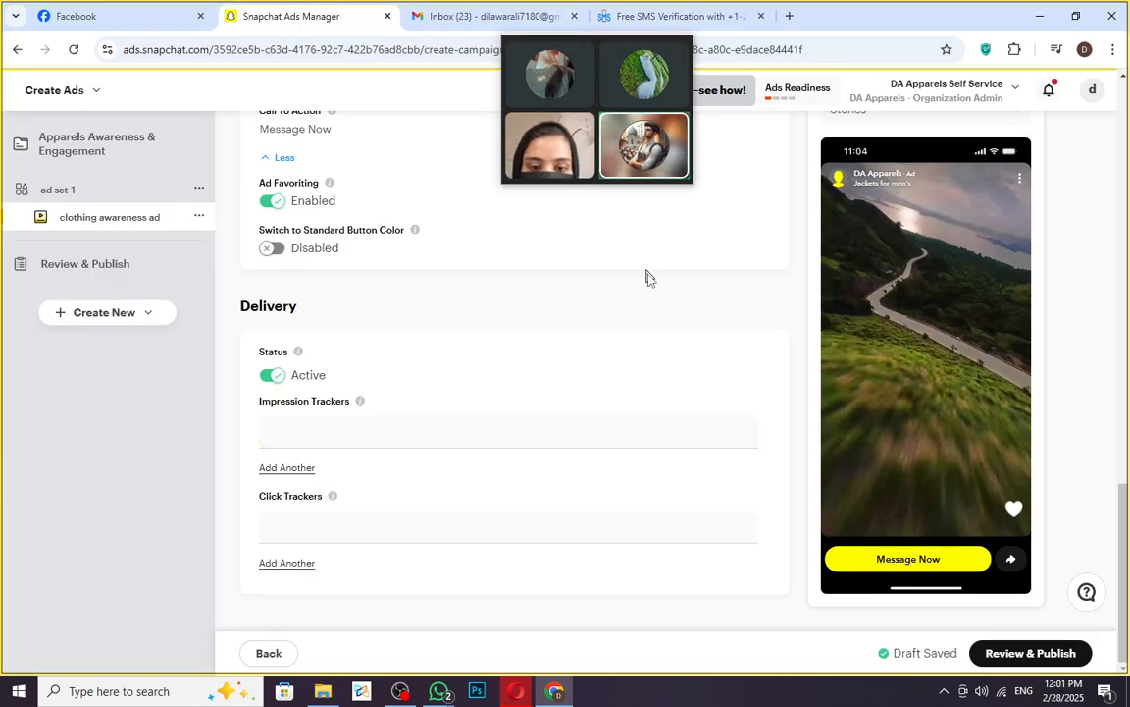
mouse_move(554, 126)
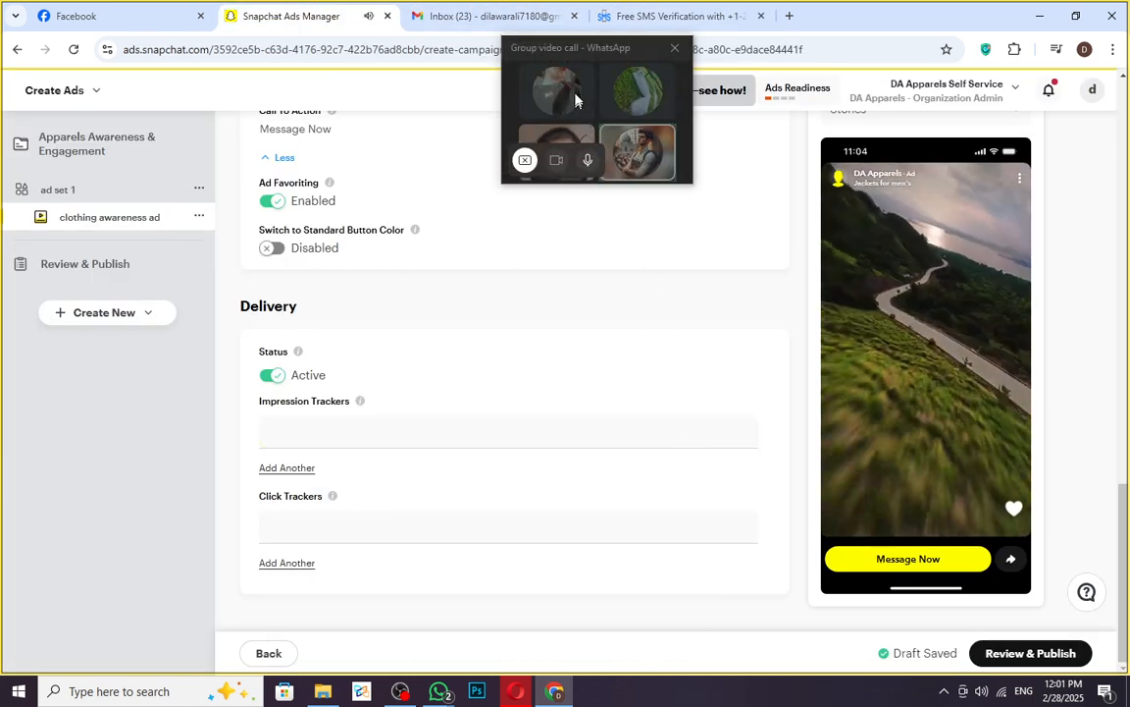
click(577, 52)
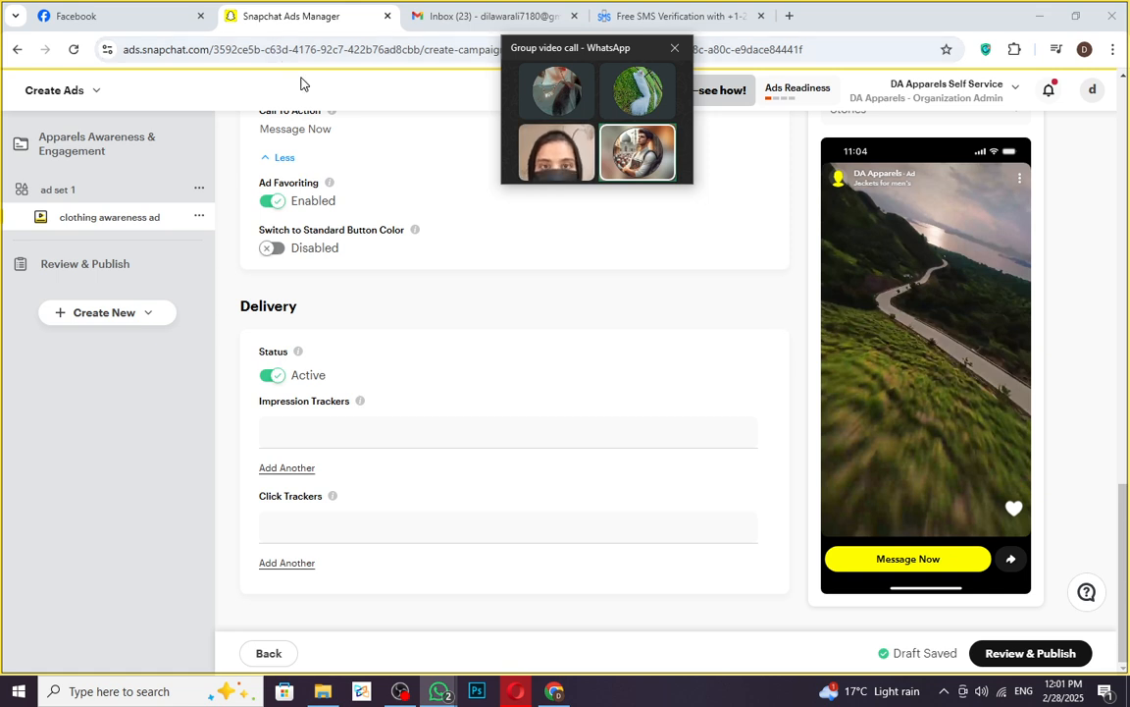
click(331, 19)
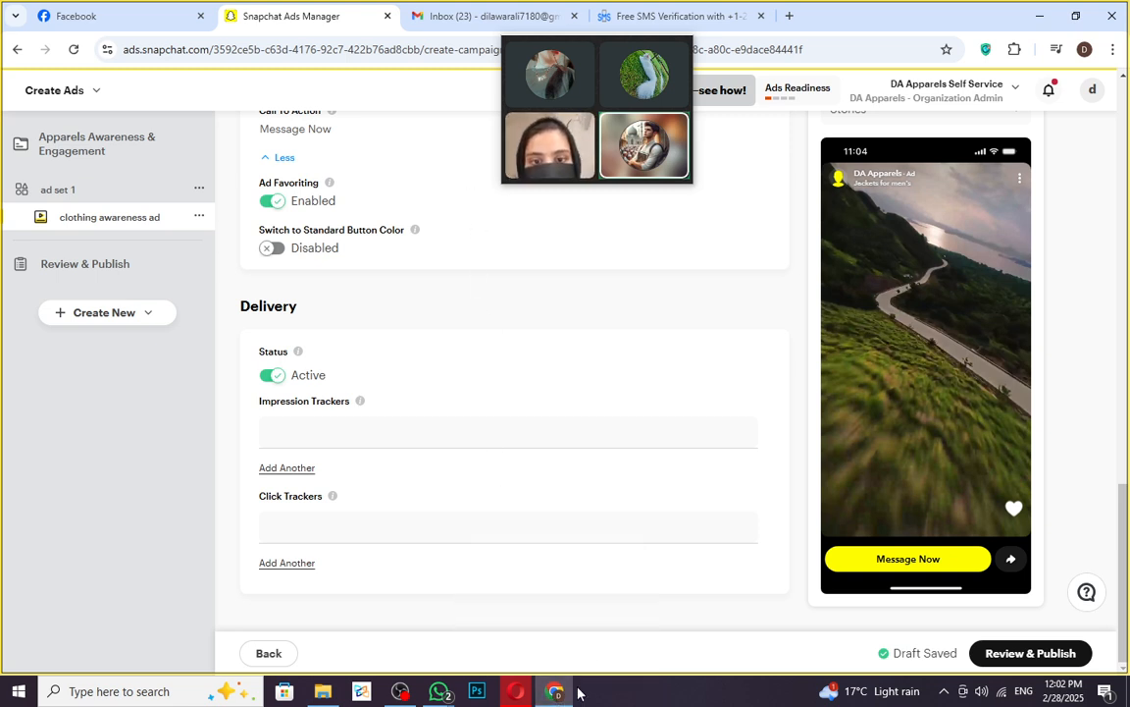
mouse_move(547, 111)
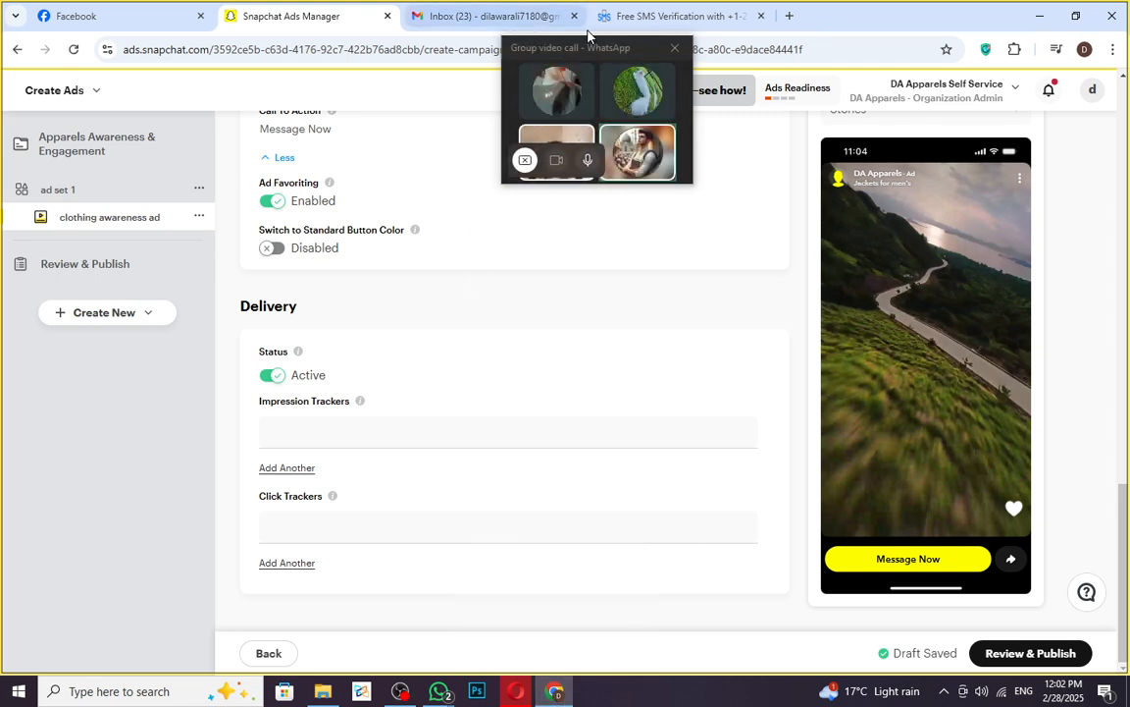
click(583, 61)
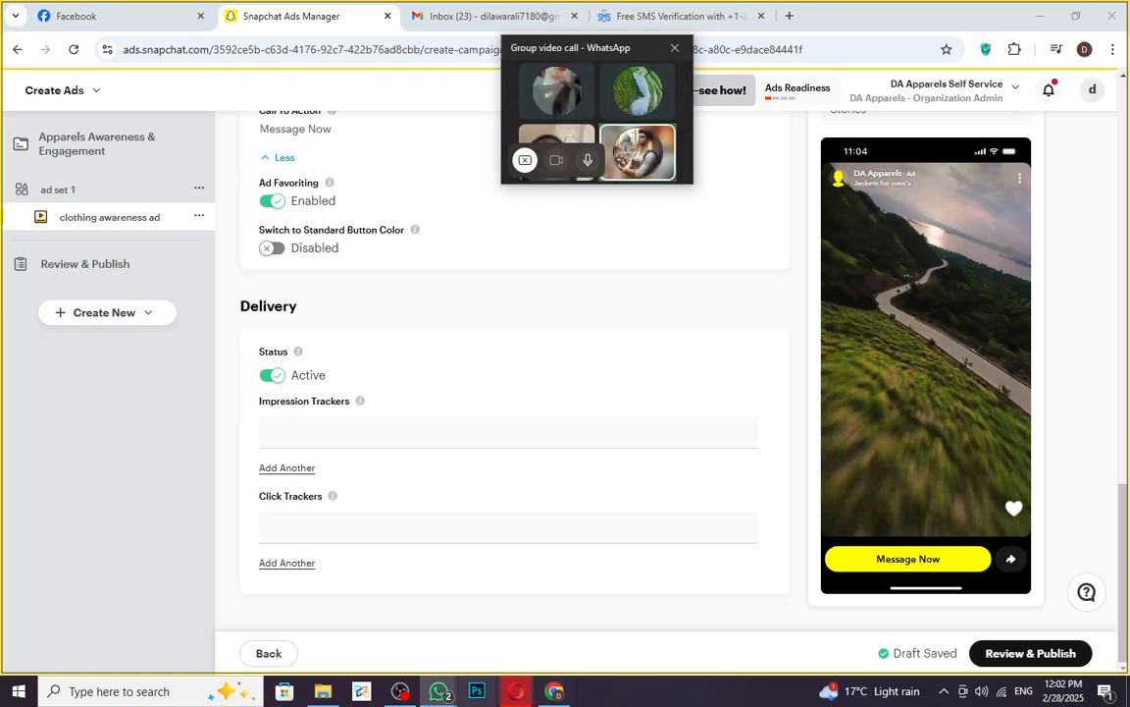
mouse_move(442, 696)
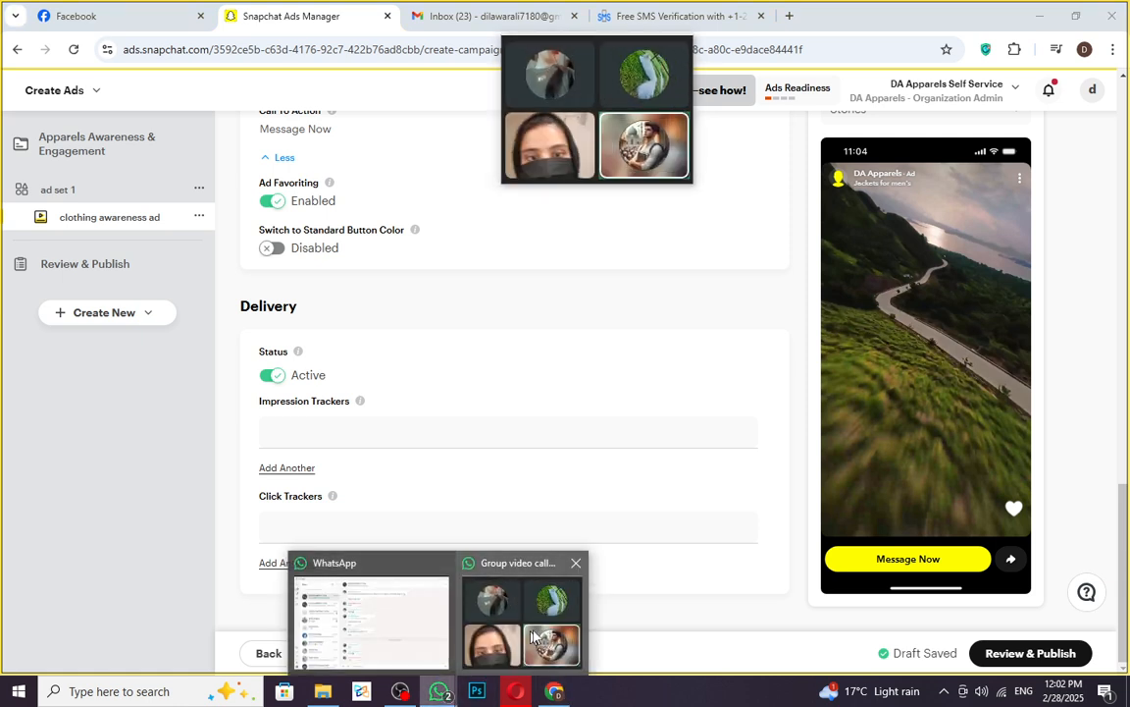
- End the WhatsApp group video call and bring OBS Studio to the front
click(515, 601)
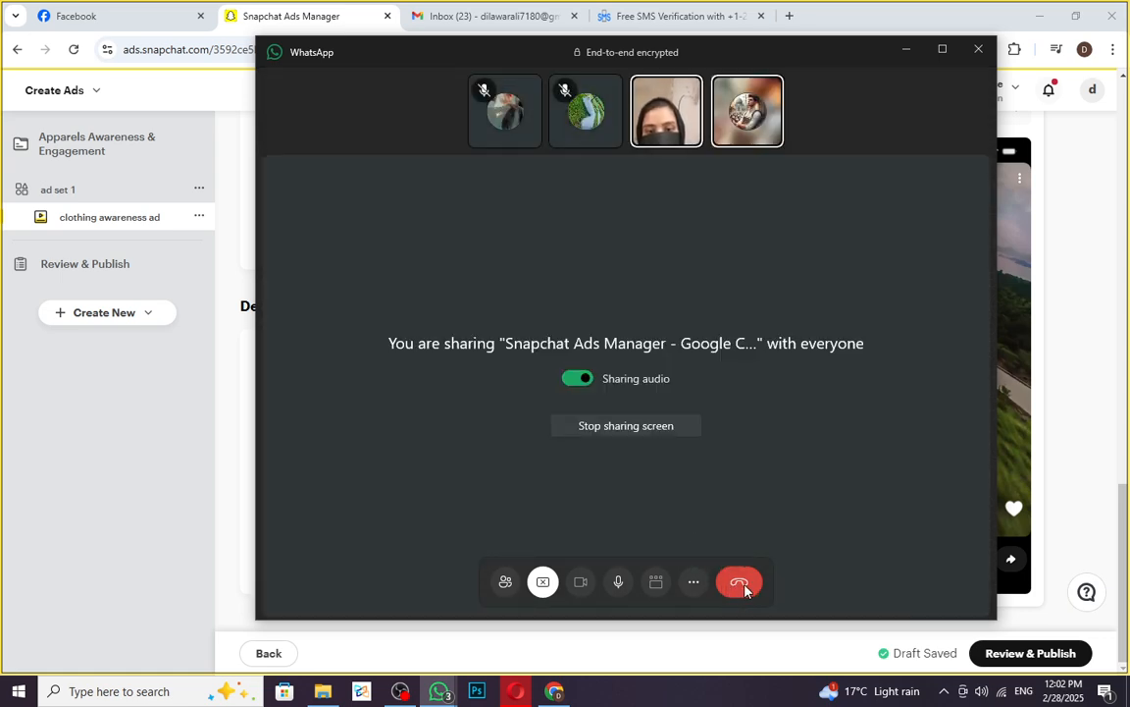
click(741, 586)
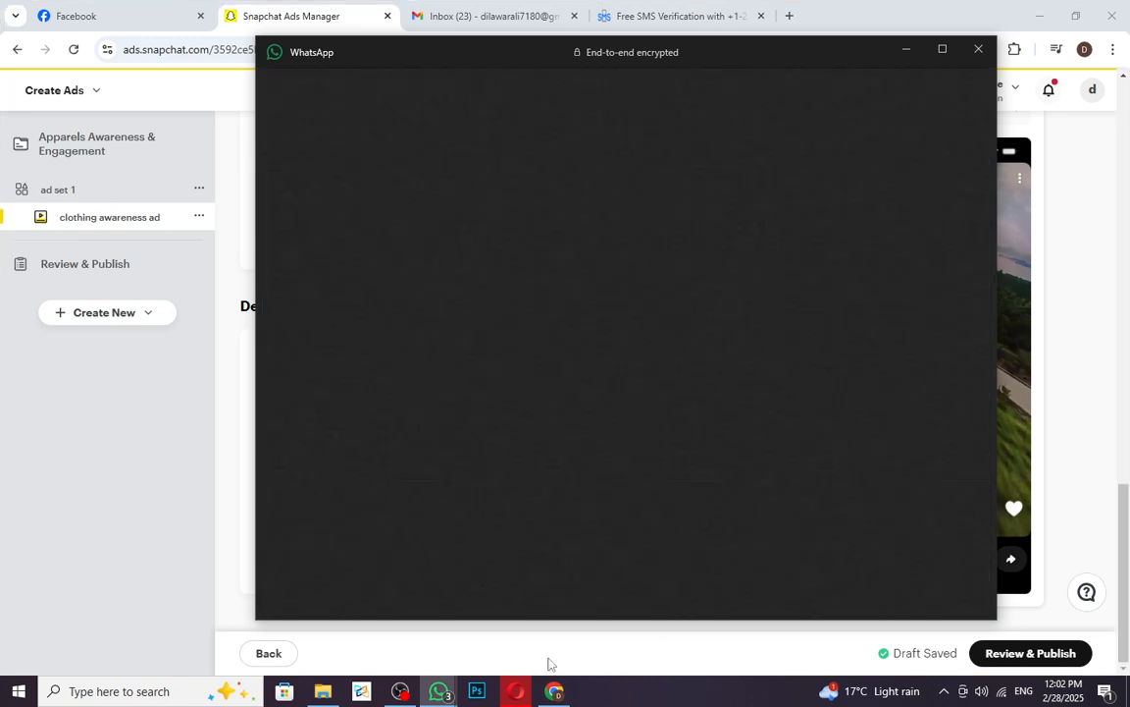
click(407, 694)
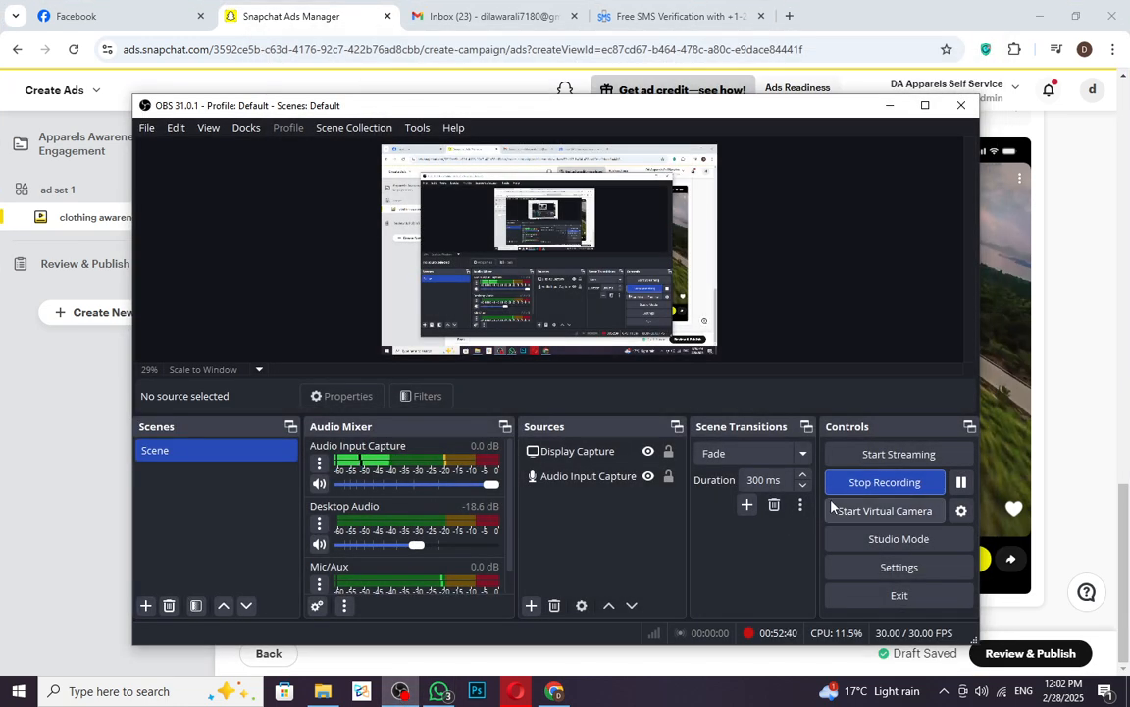